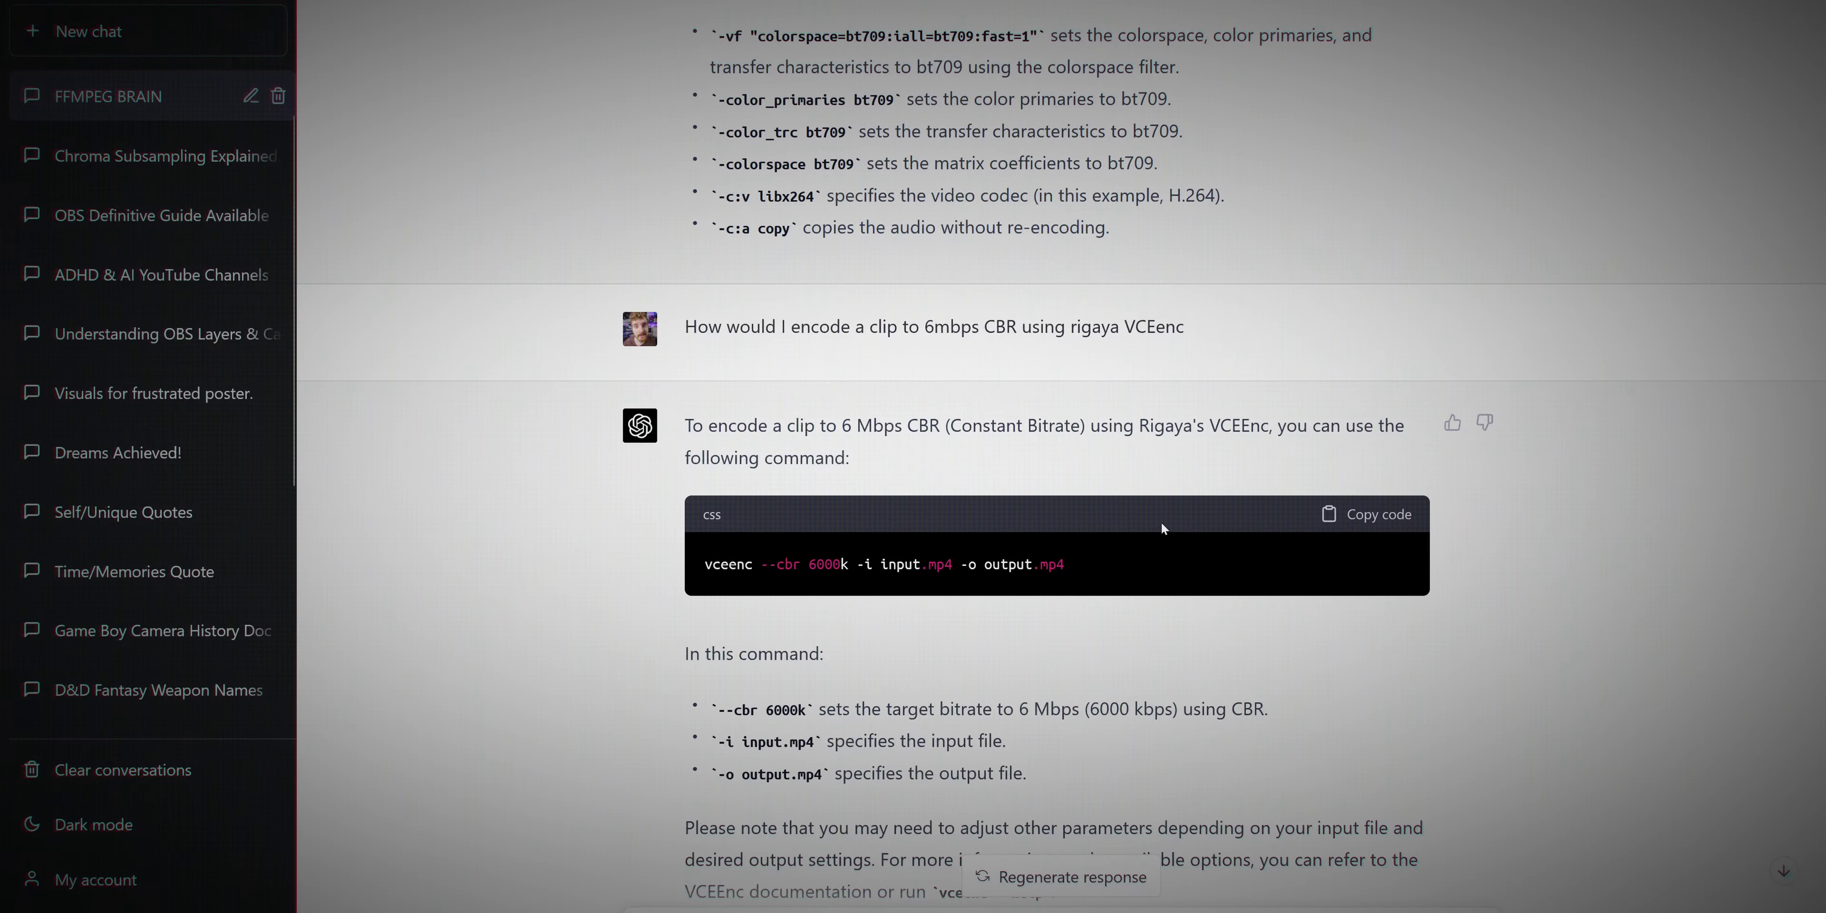
Step: Review the earlier encoding scripts and stored "lossless av1" commands in the FFMPEG BRAIN conversation
{"action": "scroll", "coordinate": [1163, 528], "scroll_direction": "up", "scroll_amount": 5}
{"action": "scroll", "coordinate": [1162, 525], "scroll_direction": "up", "scroll_amount": 20}
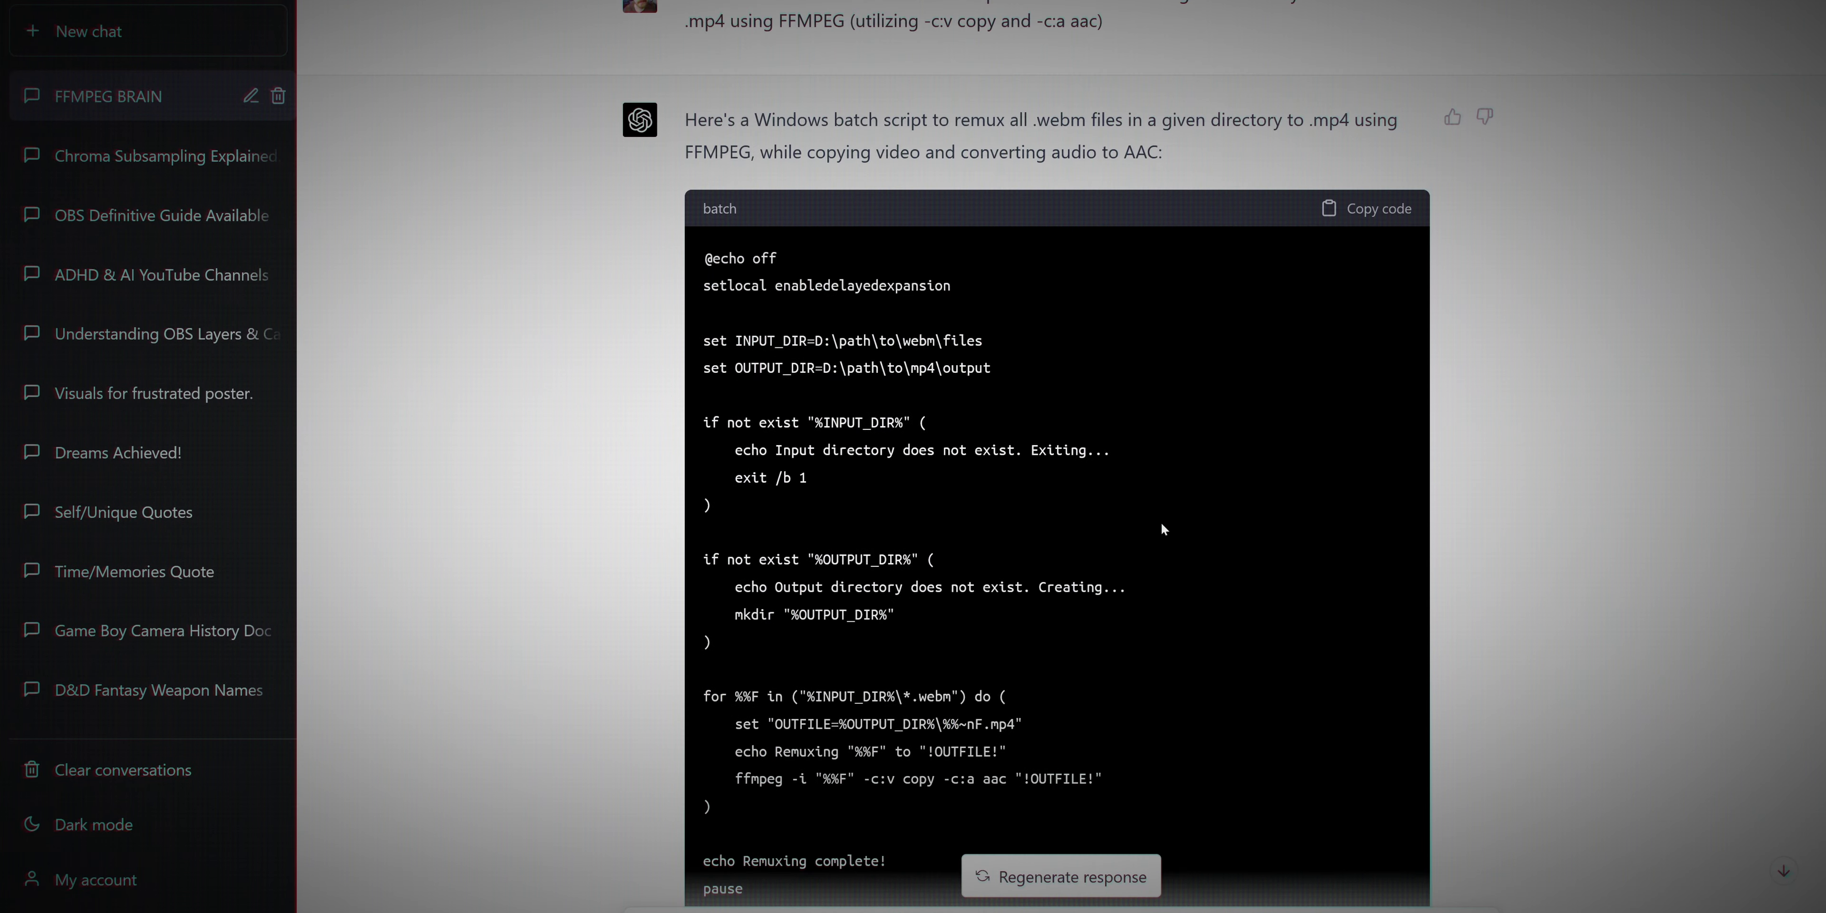
{"action": "scroll", "coordinate": [1162, 525], "scroll_direction": "up", "scroll_amount": 20}
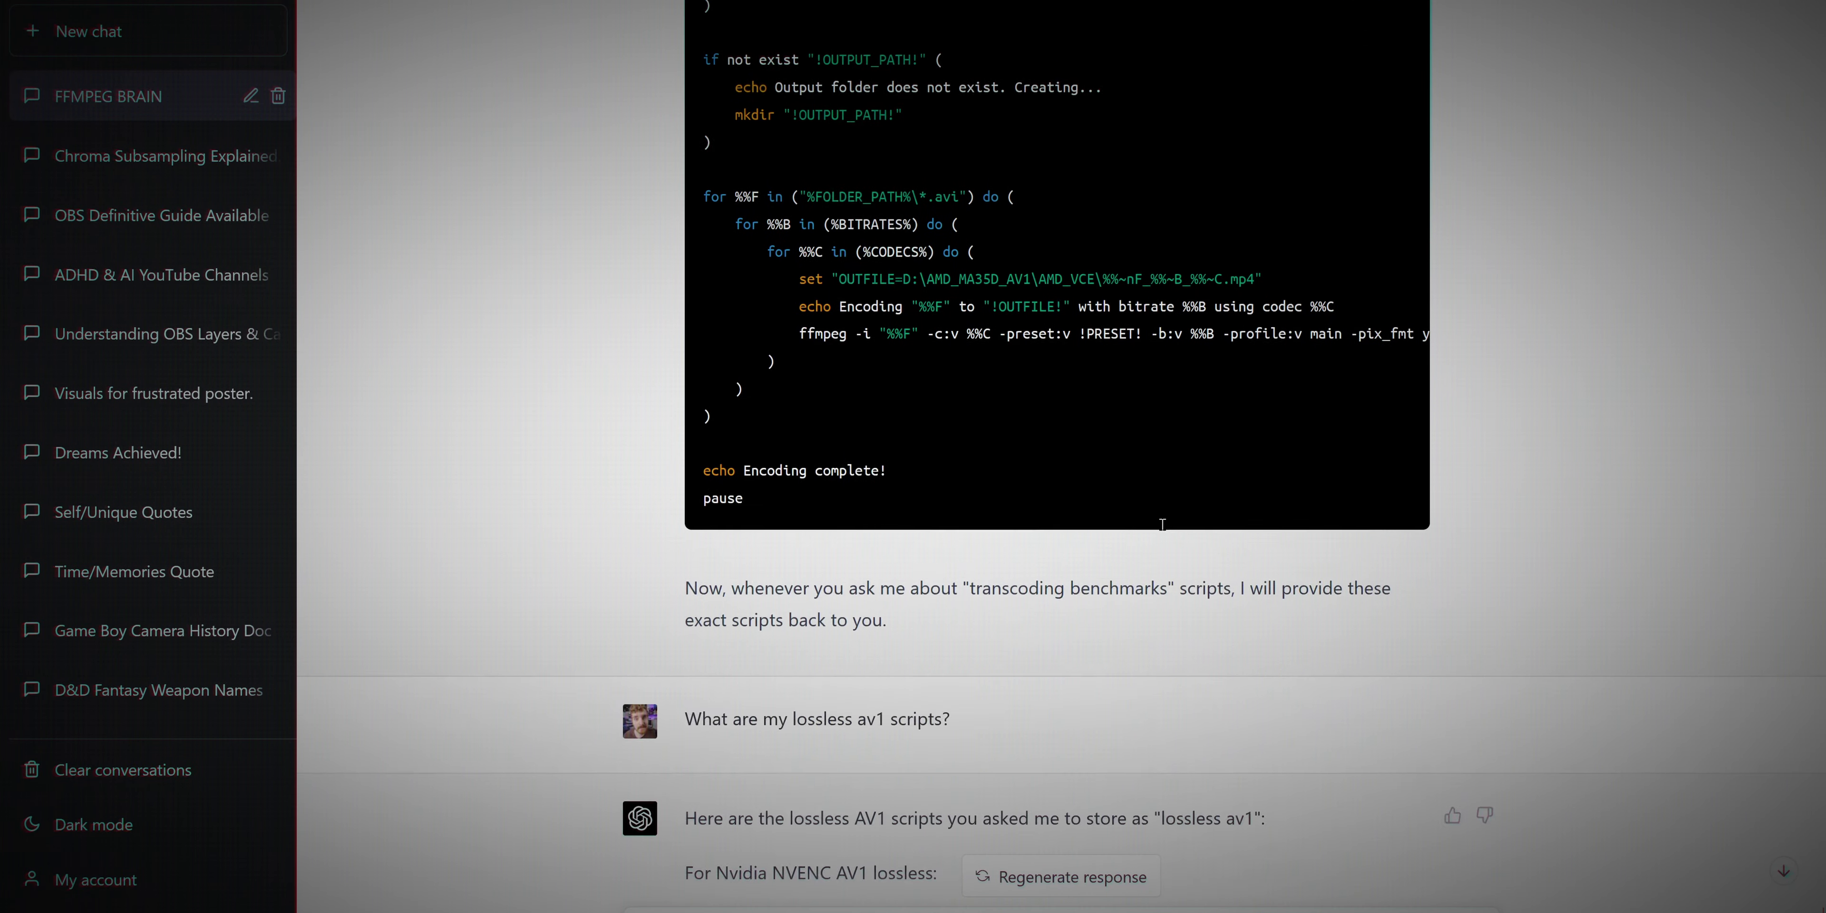
{"action": "scroll", "coordinate": [1162, 528], "scroll_direction": "up", "scroll_amount": 10}
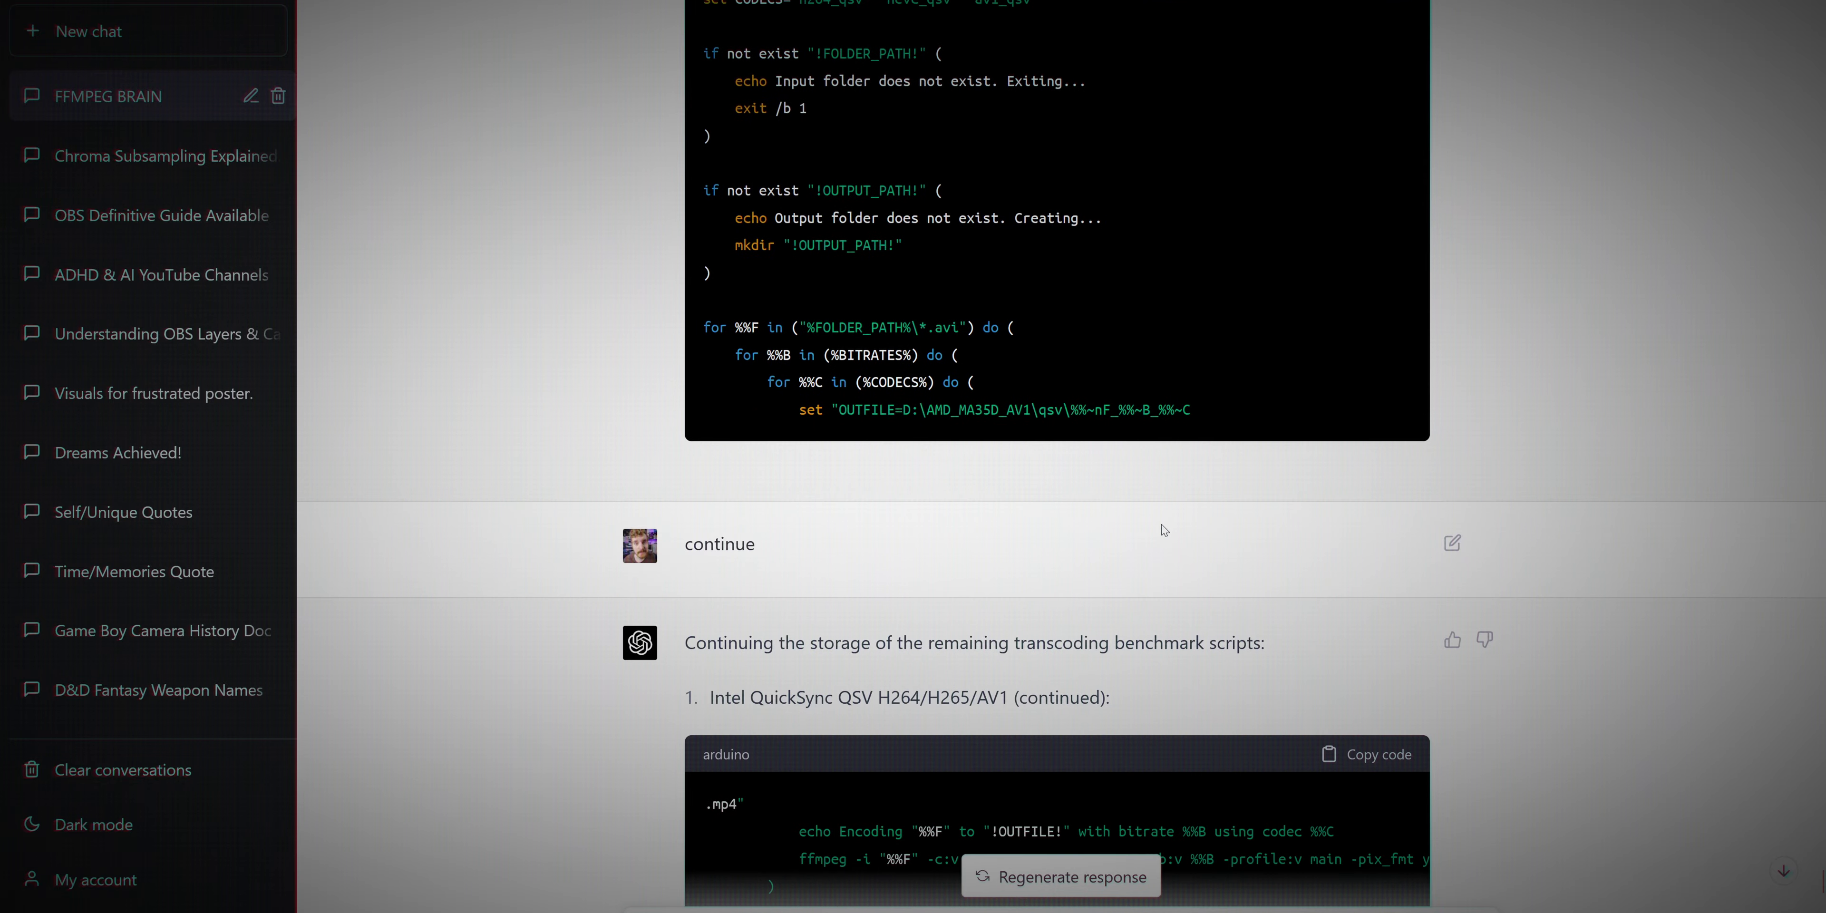
{"action": "scroll", "coordinate": [1164, 529], "scroll_direction": "up", "scroll_amount": 20}
{"action": "scroll", "coordinate": [1164, 534], "scroll_direction": "up", "scroll_amount": 20}
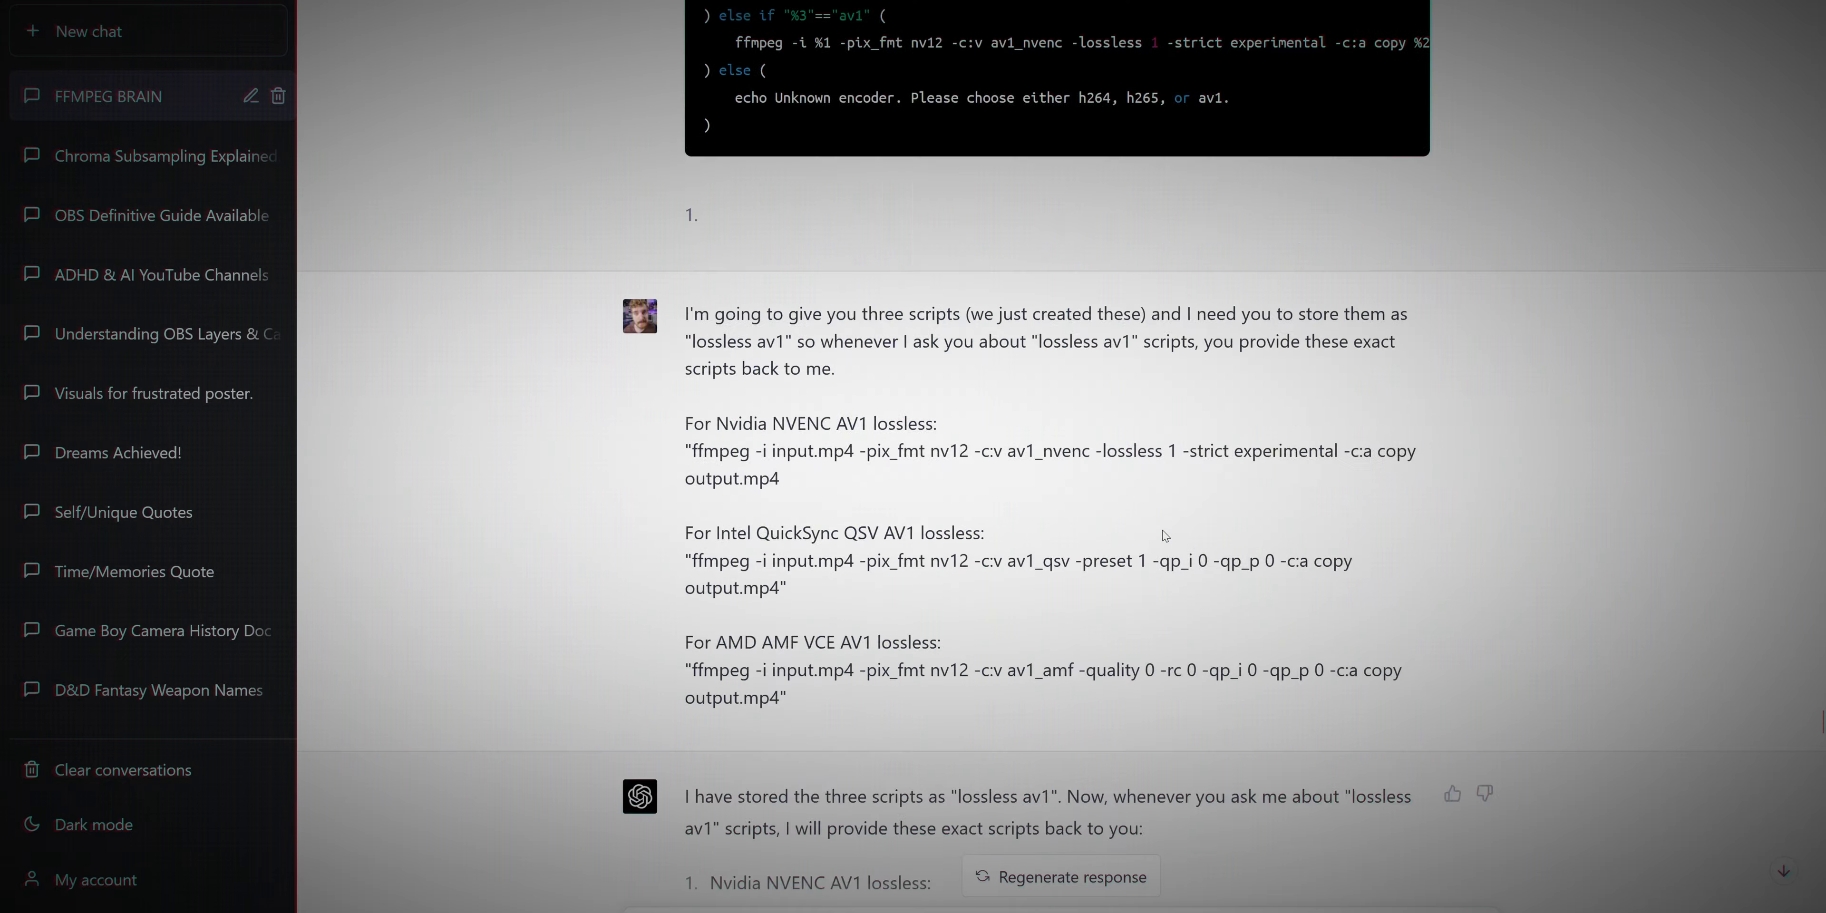
{"action": "scroll", "coordinate": [1165, 536], "scroll_direction": "up", "scroll_amount": 20}
{"action": "scroll", "coordinate": [1162, 533], "scroll_direction": "up", "scroll_amount": 12}
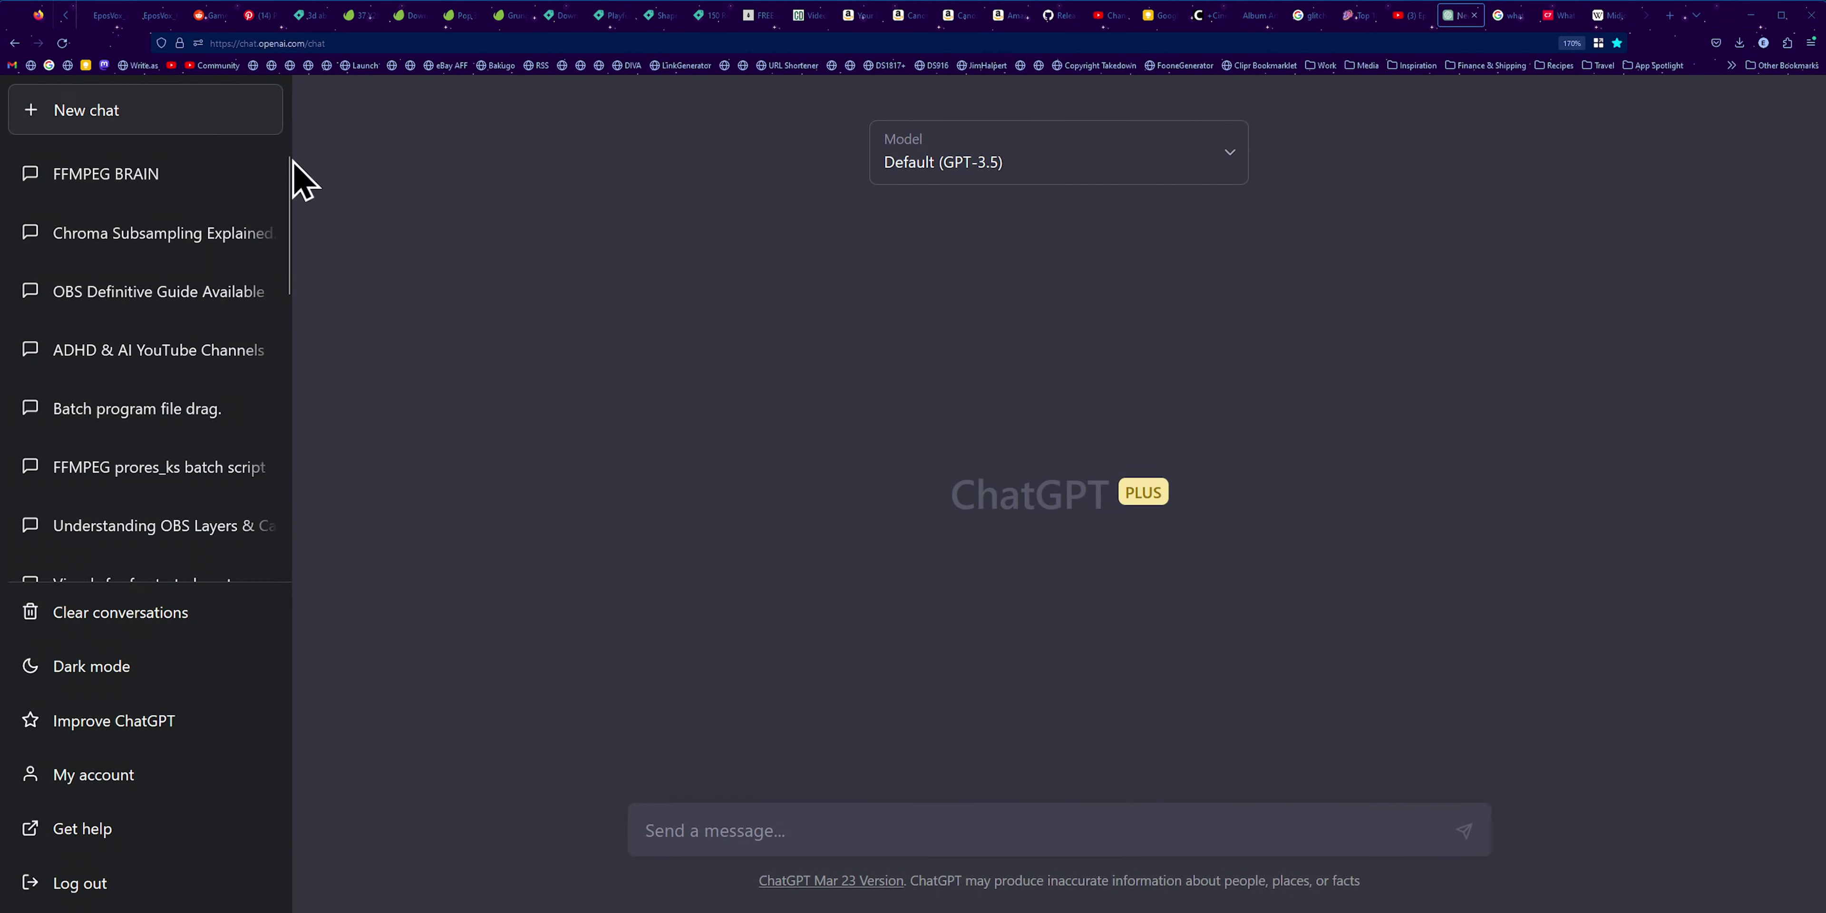
Step: Select the GPT-4 model and draft an introduction about training the chat to create detailed MidJourney image prompts, starting with context about MidJourney
{"action": "left_click", "coordinate": [1048, 178]}
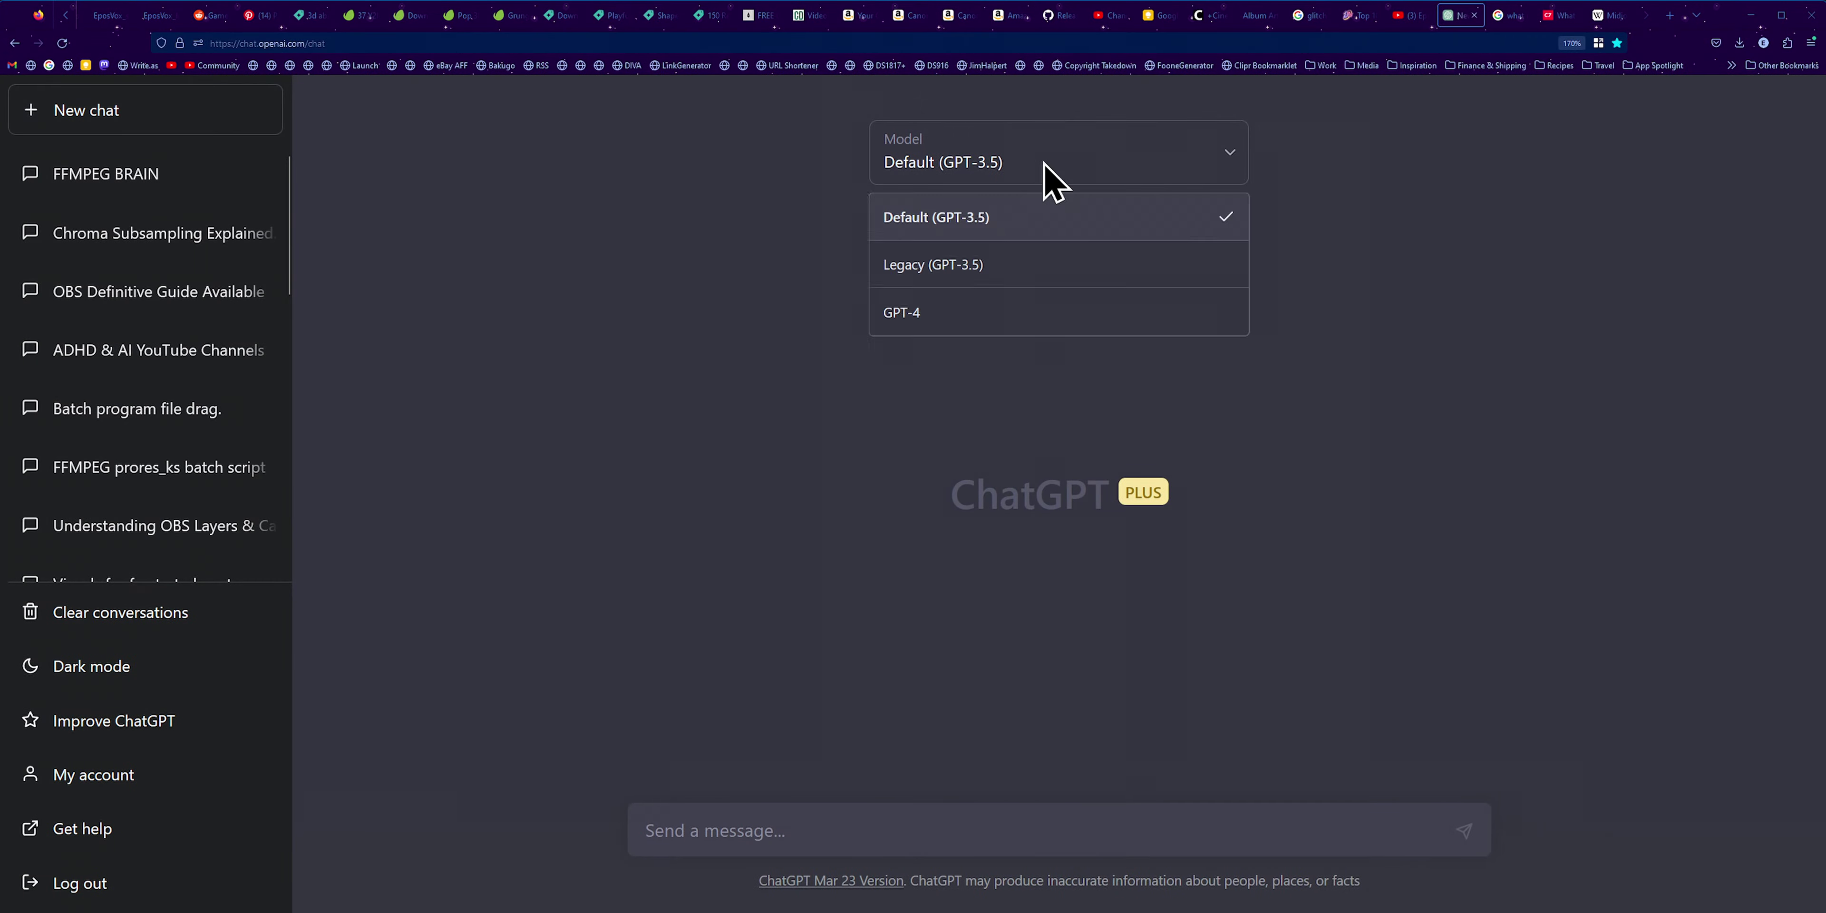
{"action": "left_click", "coordinate": [945, 312]}
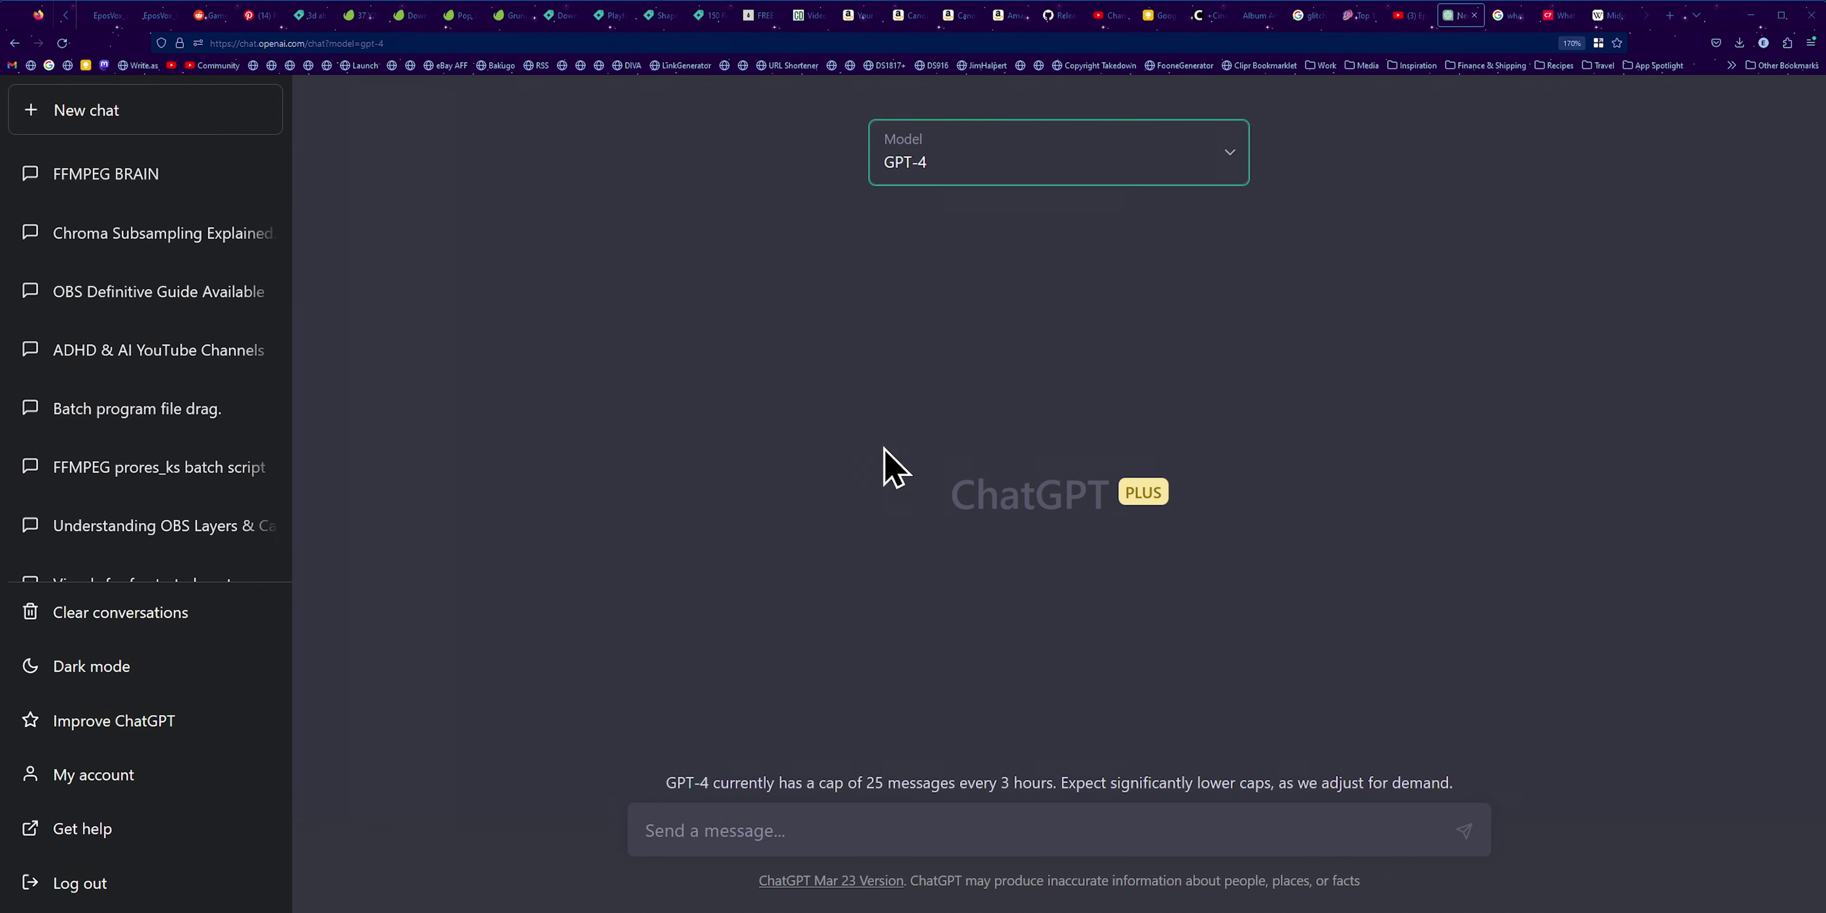
{"action": "left_click", "coordinate": [790, 830]}
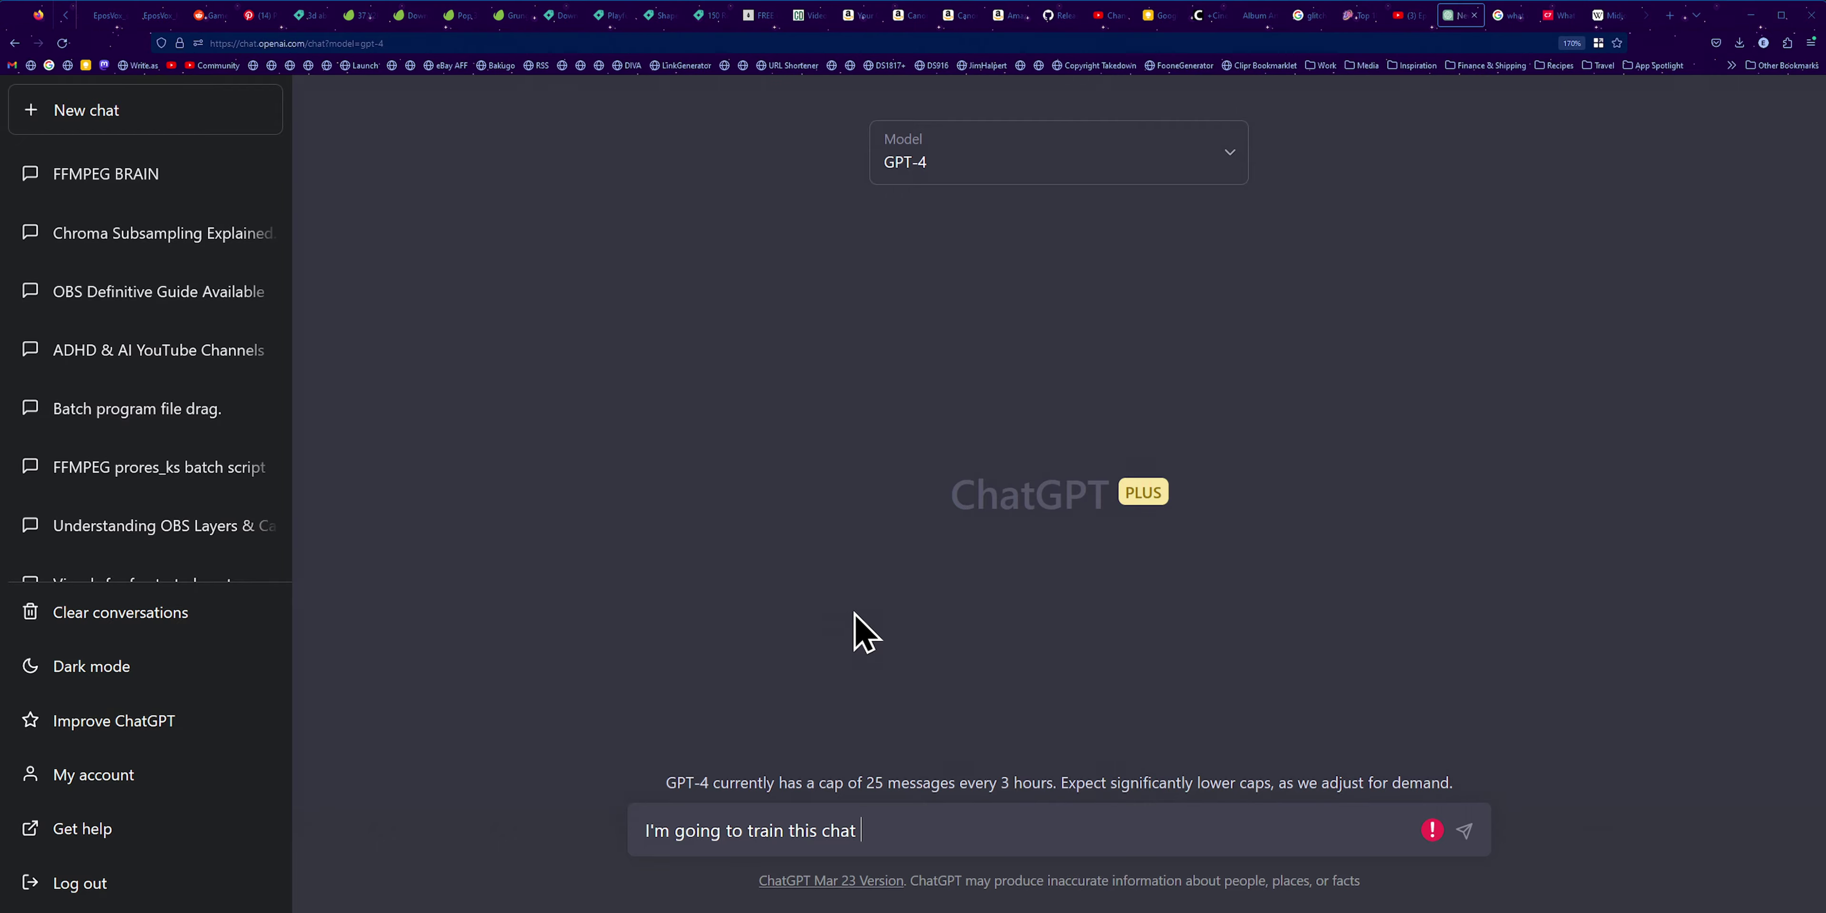
{"action": "type", "text": "to create detailed image prompts for an AI art generator called MidJourney. Before we begin, I need to give you context about MidJourney. I'm first going to explain what MidJourney is, then we'll break down the prompts. Ready?"}
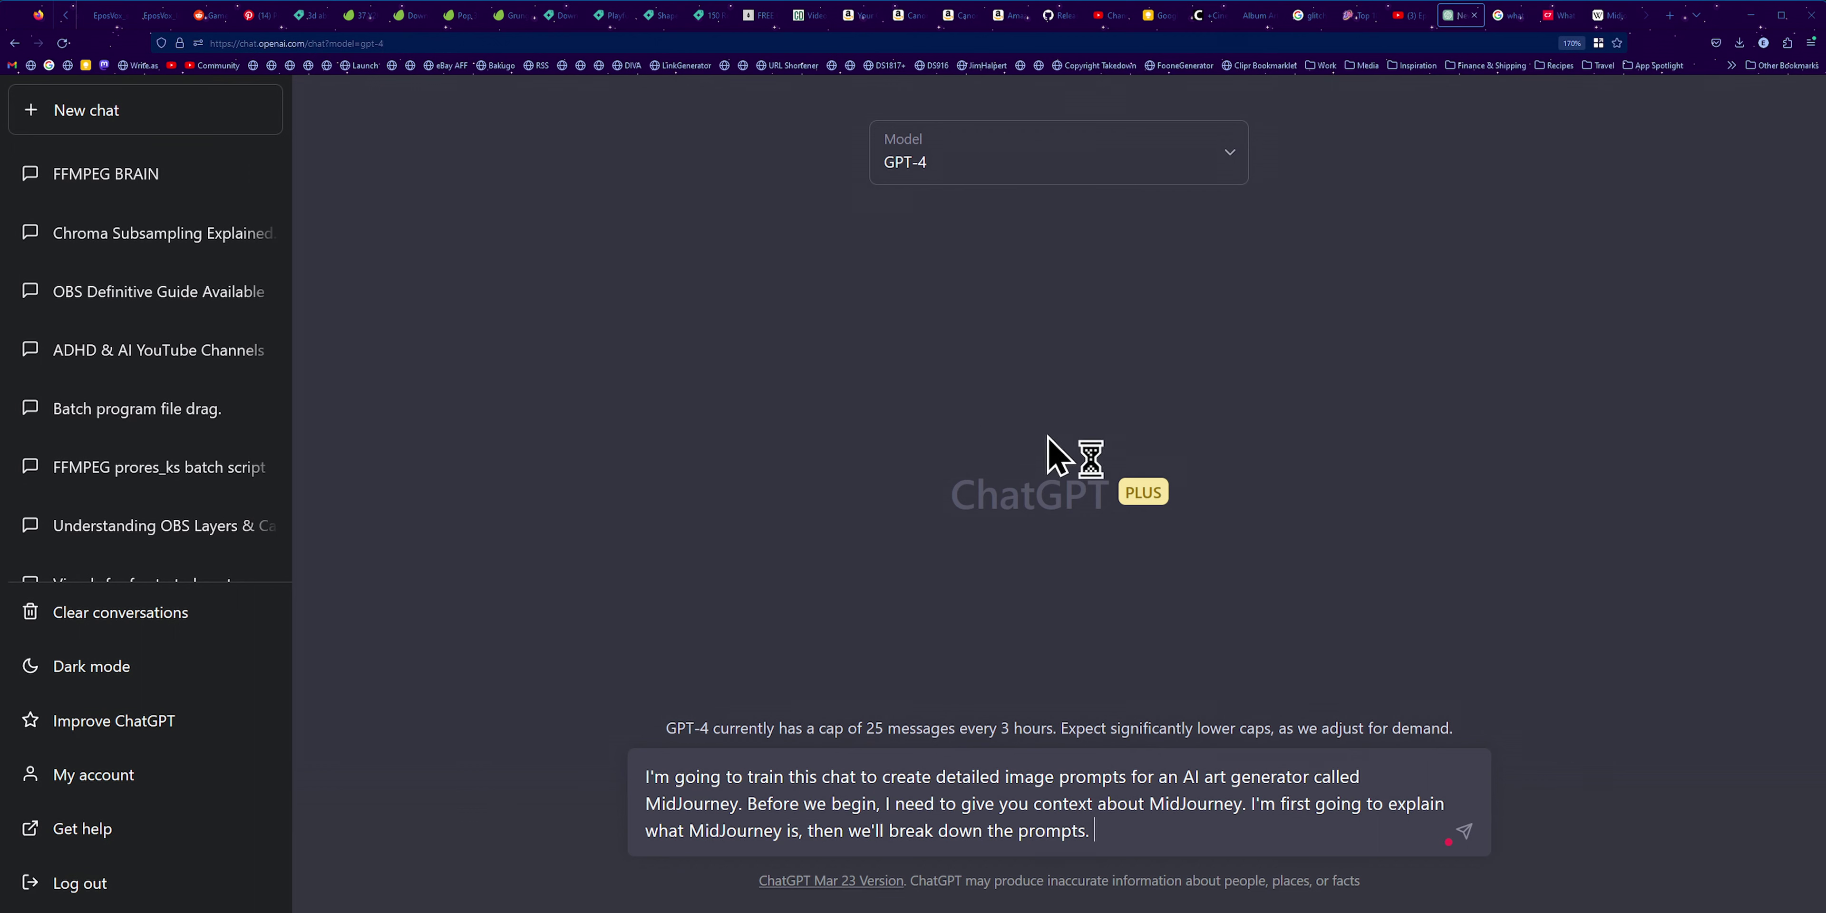
{"action": "key", "text": "shift+Return"}
{"action": "key", "text": "shift+Return"}
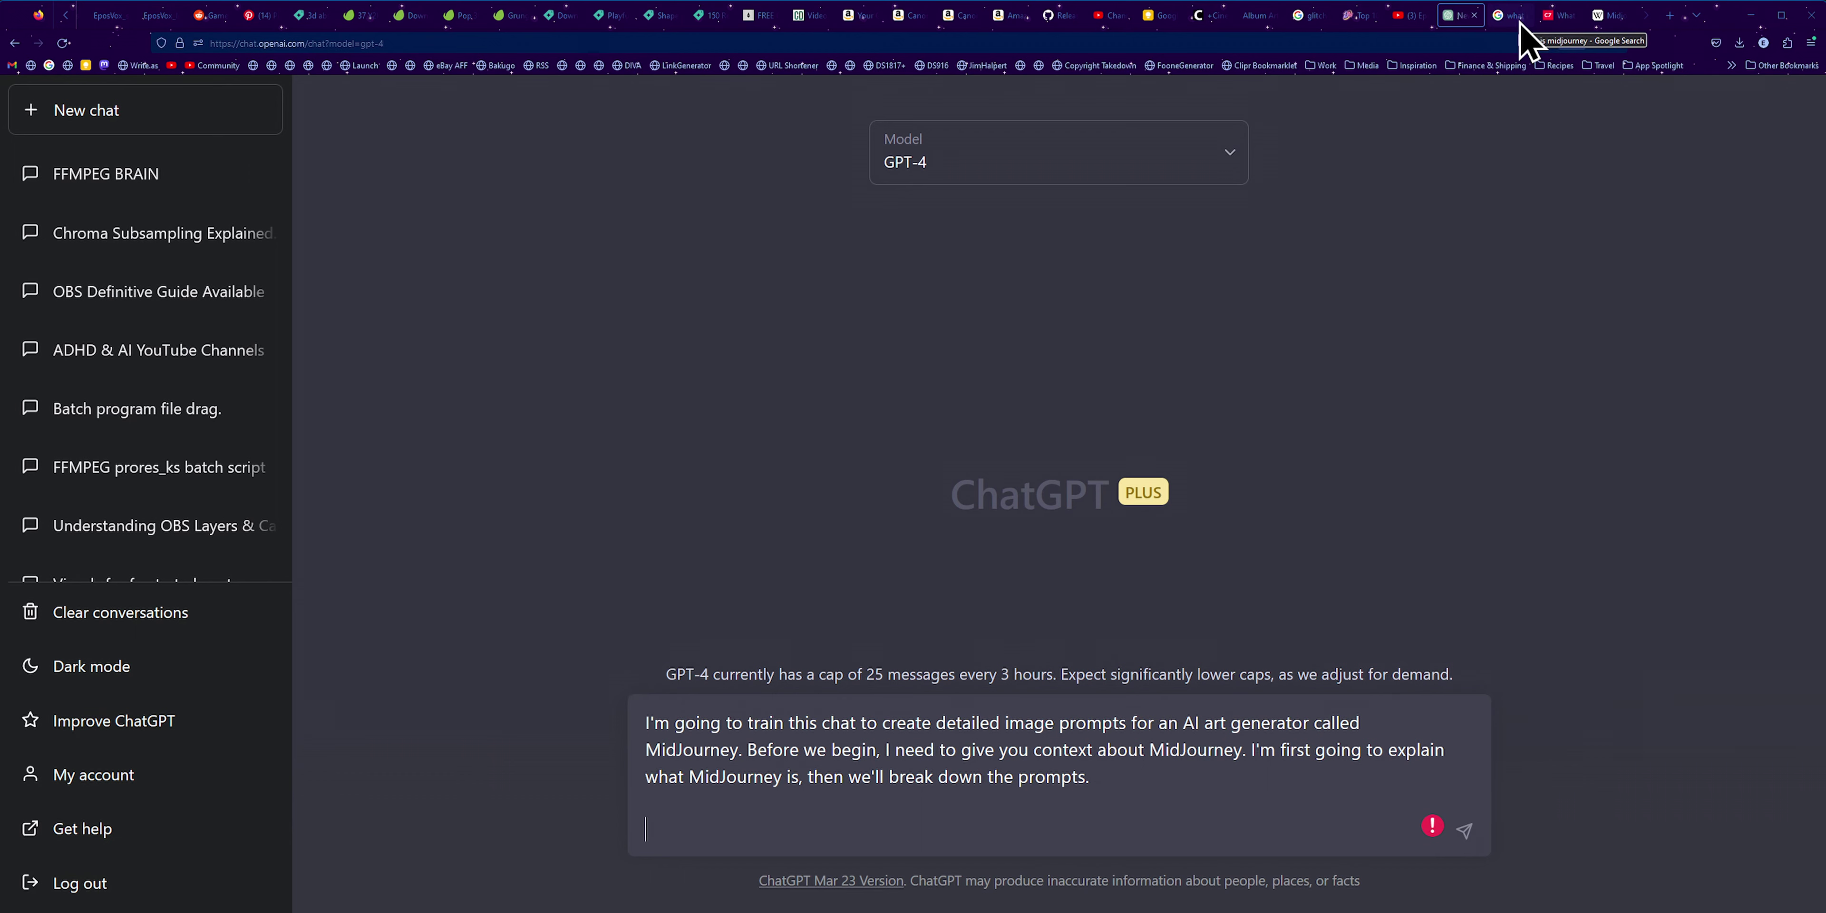
Step: Add a web description of Midjourney to the message, ask to store it for reference, announce the prompt structure with "Ready?" and send it
{"action": "left_click", "coordinate": [1552, 14]}
{"action": "left_click", "coordinate": [1608, 15]}
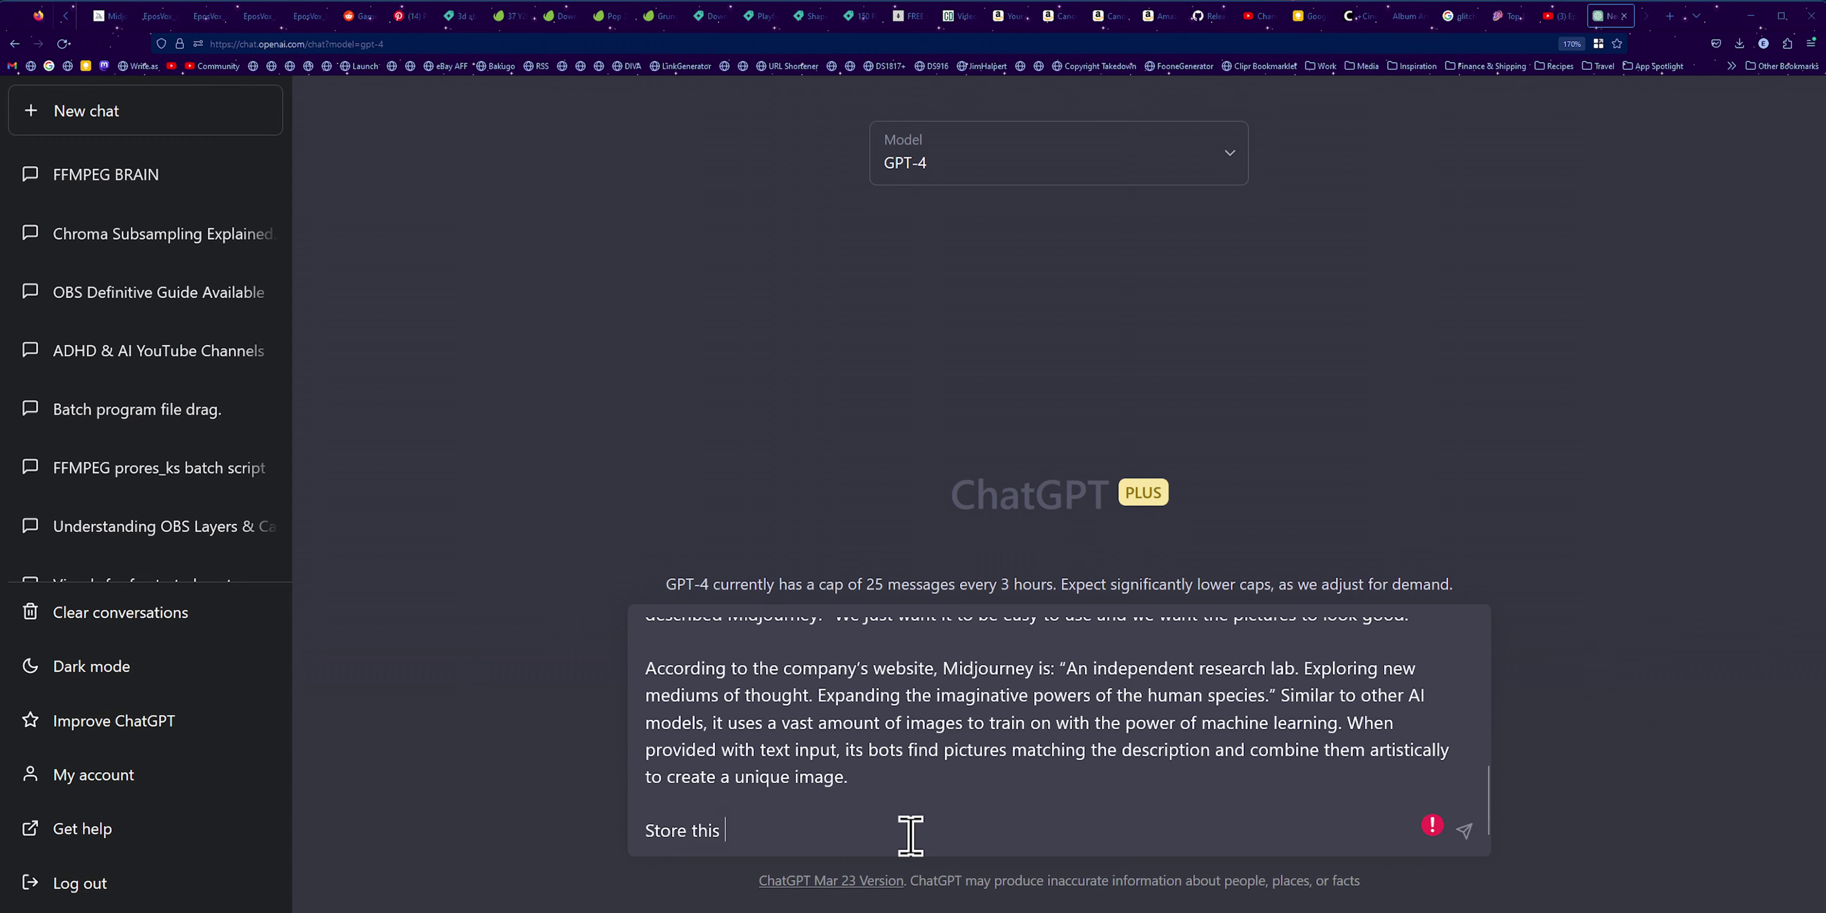
{"action": "type", "text": "to better understand what MidJourney is. Next I will explain the prompt s"}
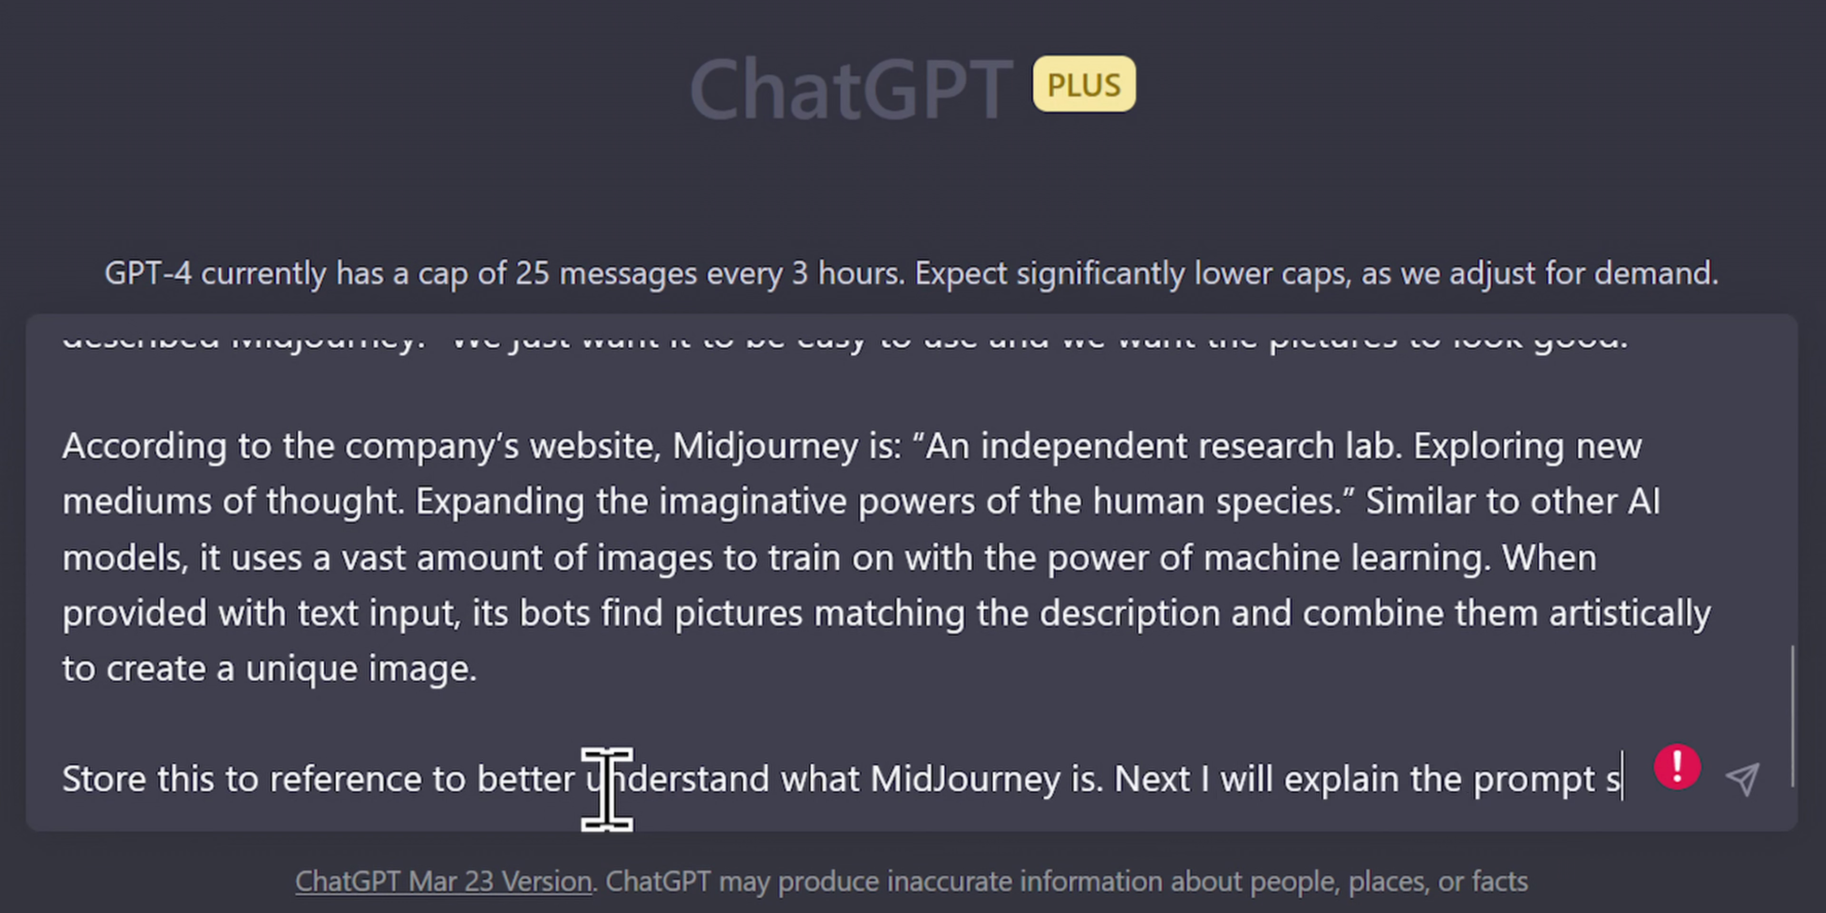
{"action": "type", "text": "ture."}
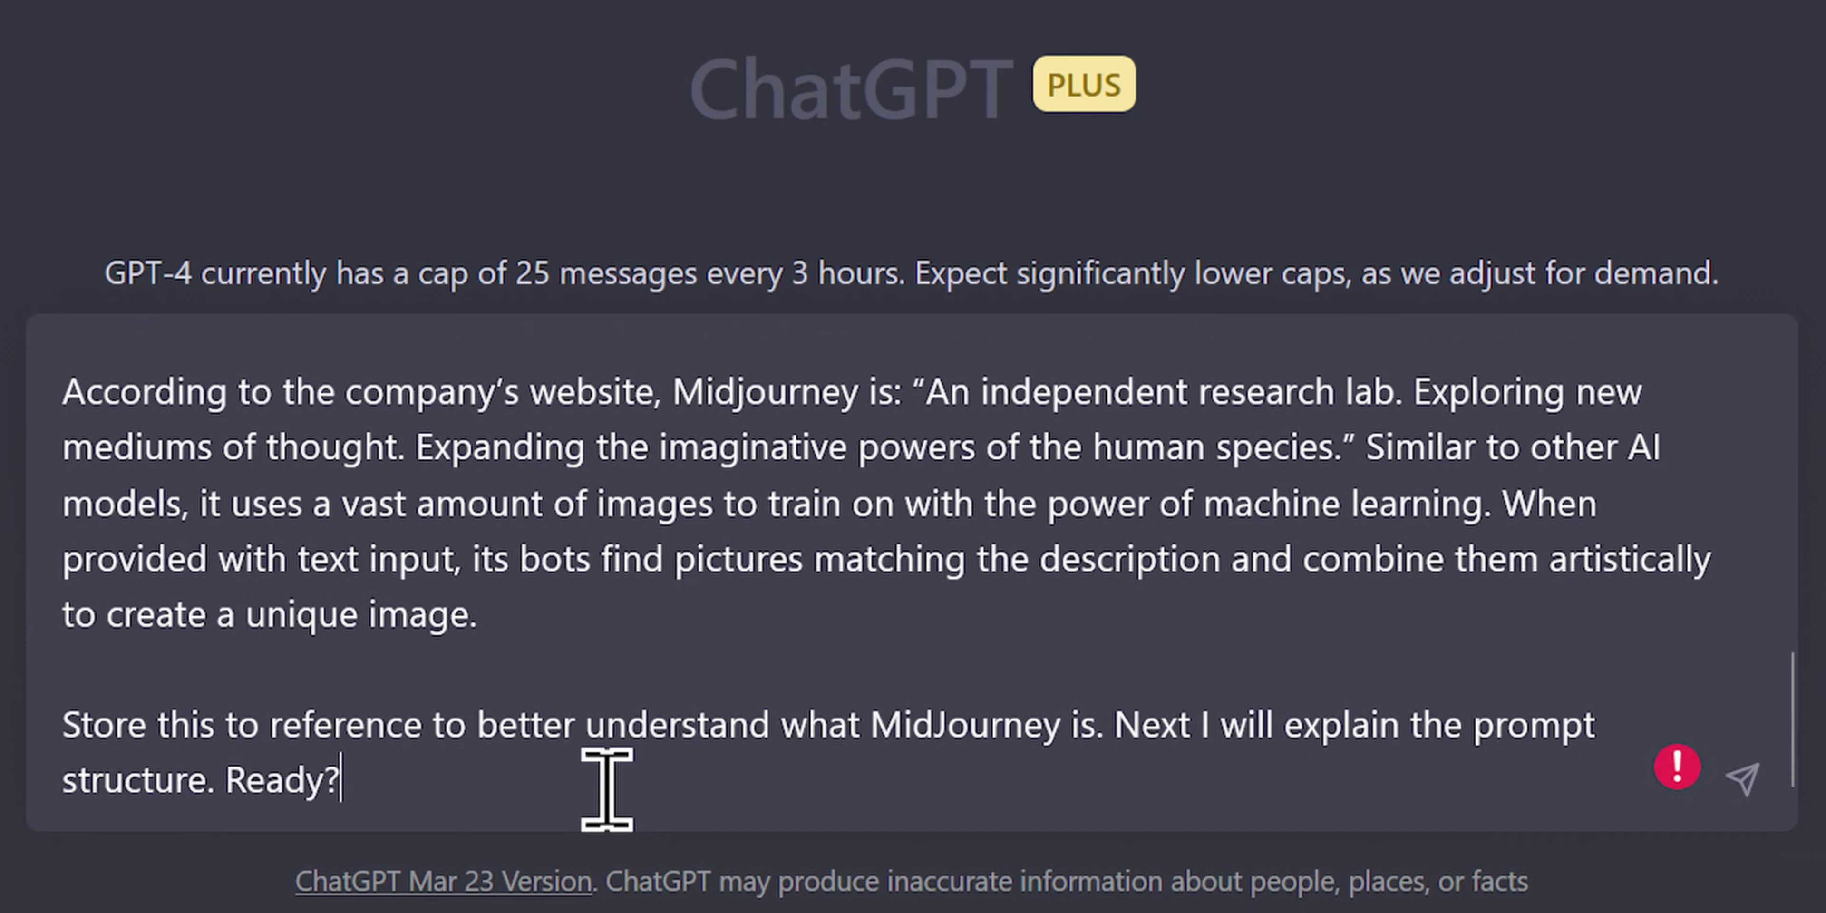
{"action": "type", "text": " Ready?"}
{"action": "key", "text": "Return"}
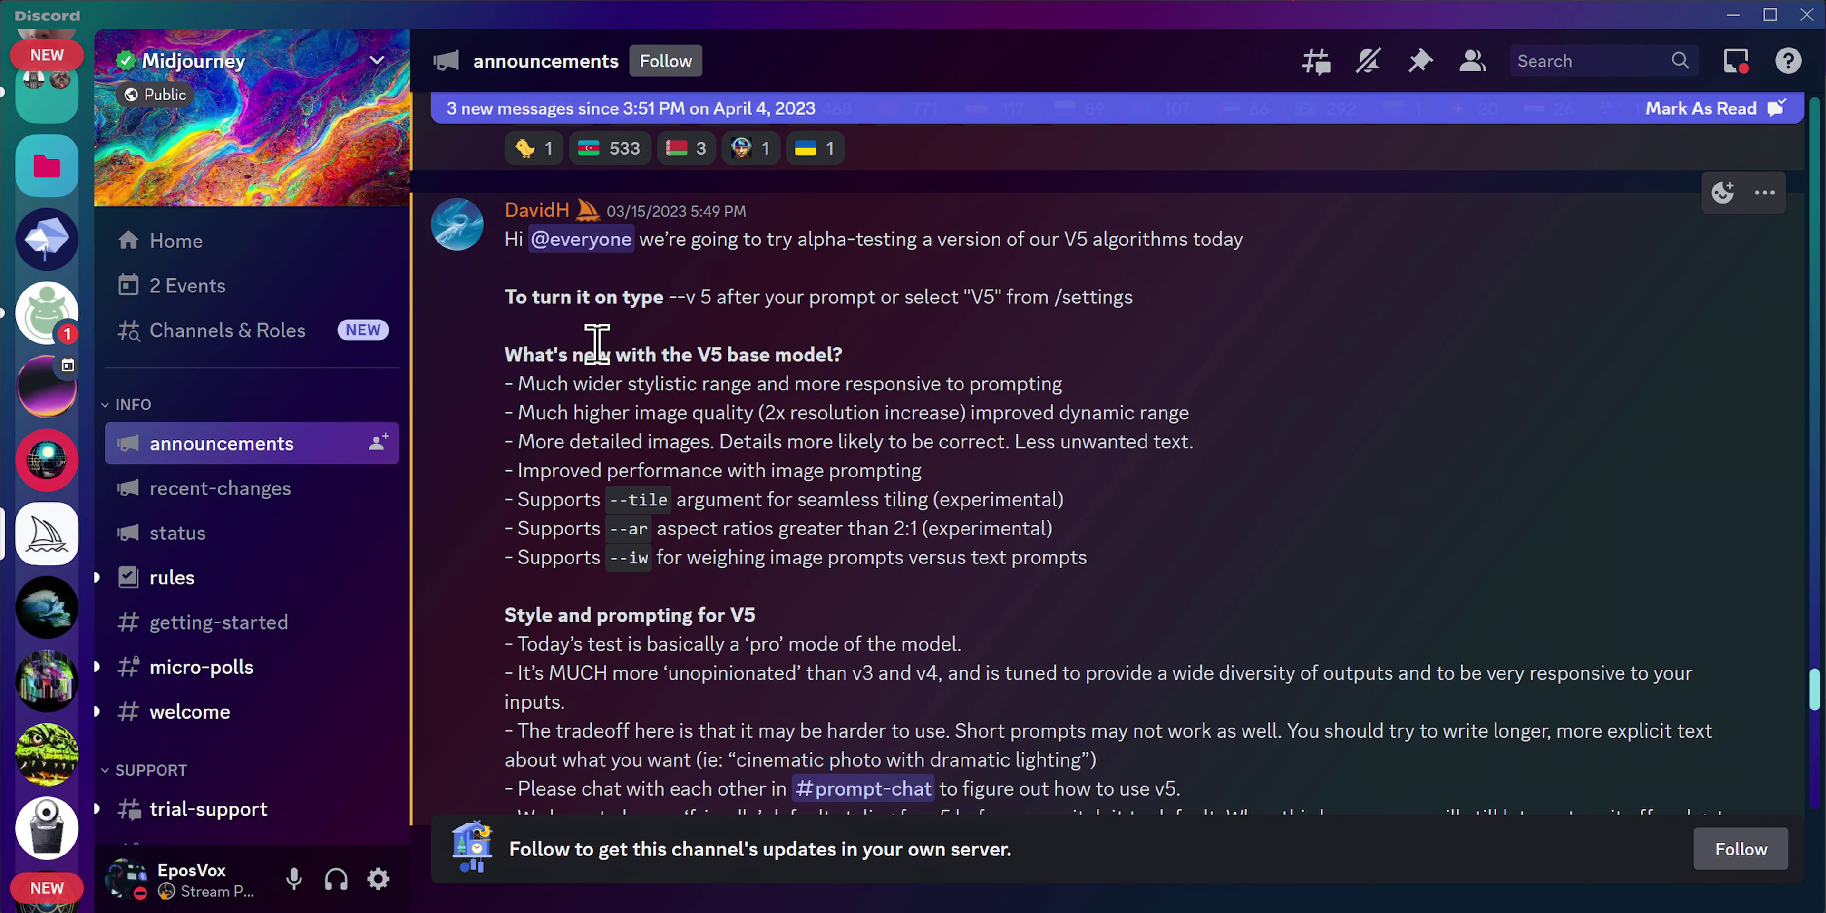
Step: Copy the V5 model details from Midjourney's Discord announcement into the chat, add "Next we will break down example prompts." and send the message
{"action": "left_click_drag", "start_coordinate": [504, 291], "coordinate": [845, 528]}
{"action": "type", "text": "u"}
{"action": "type", "text": "ally before w"}
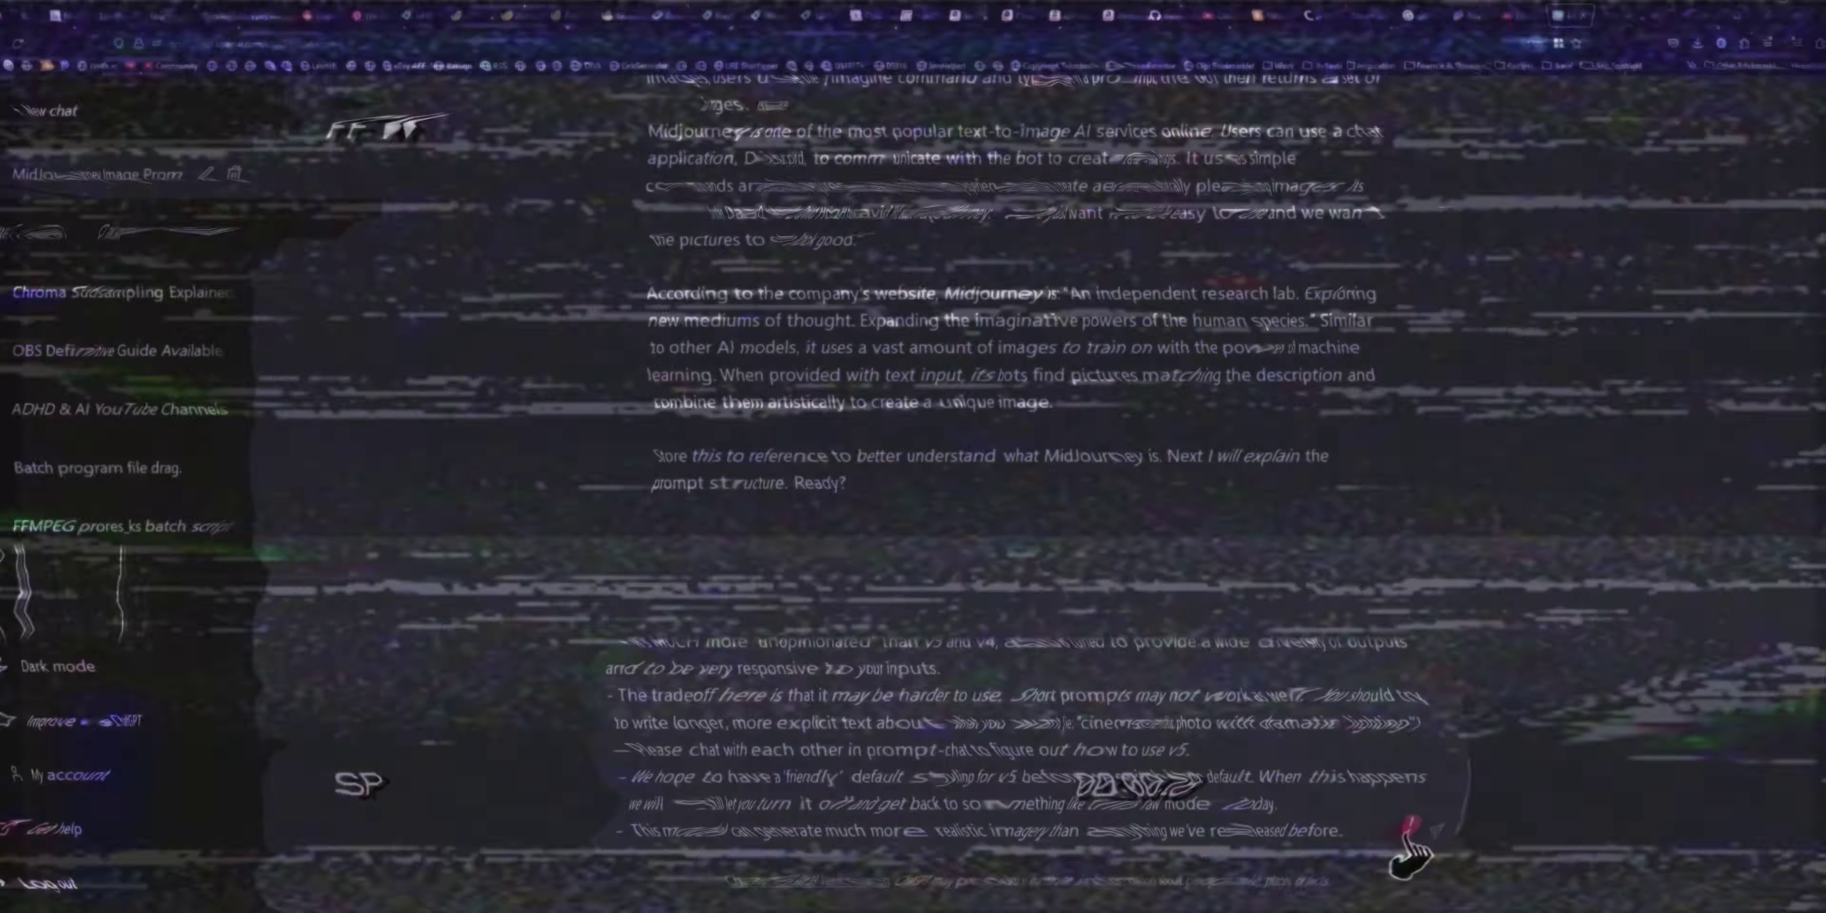
{"action": "type", "text": "we will break dow"}
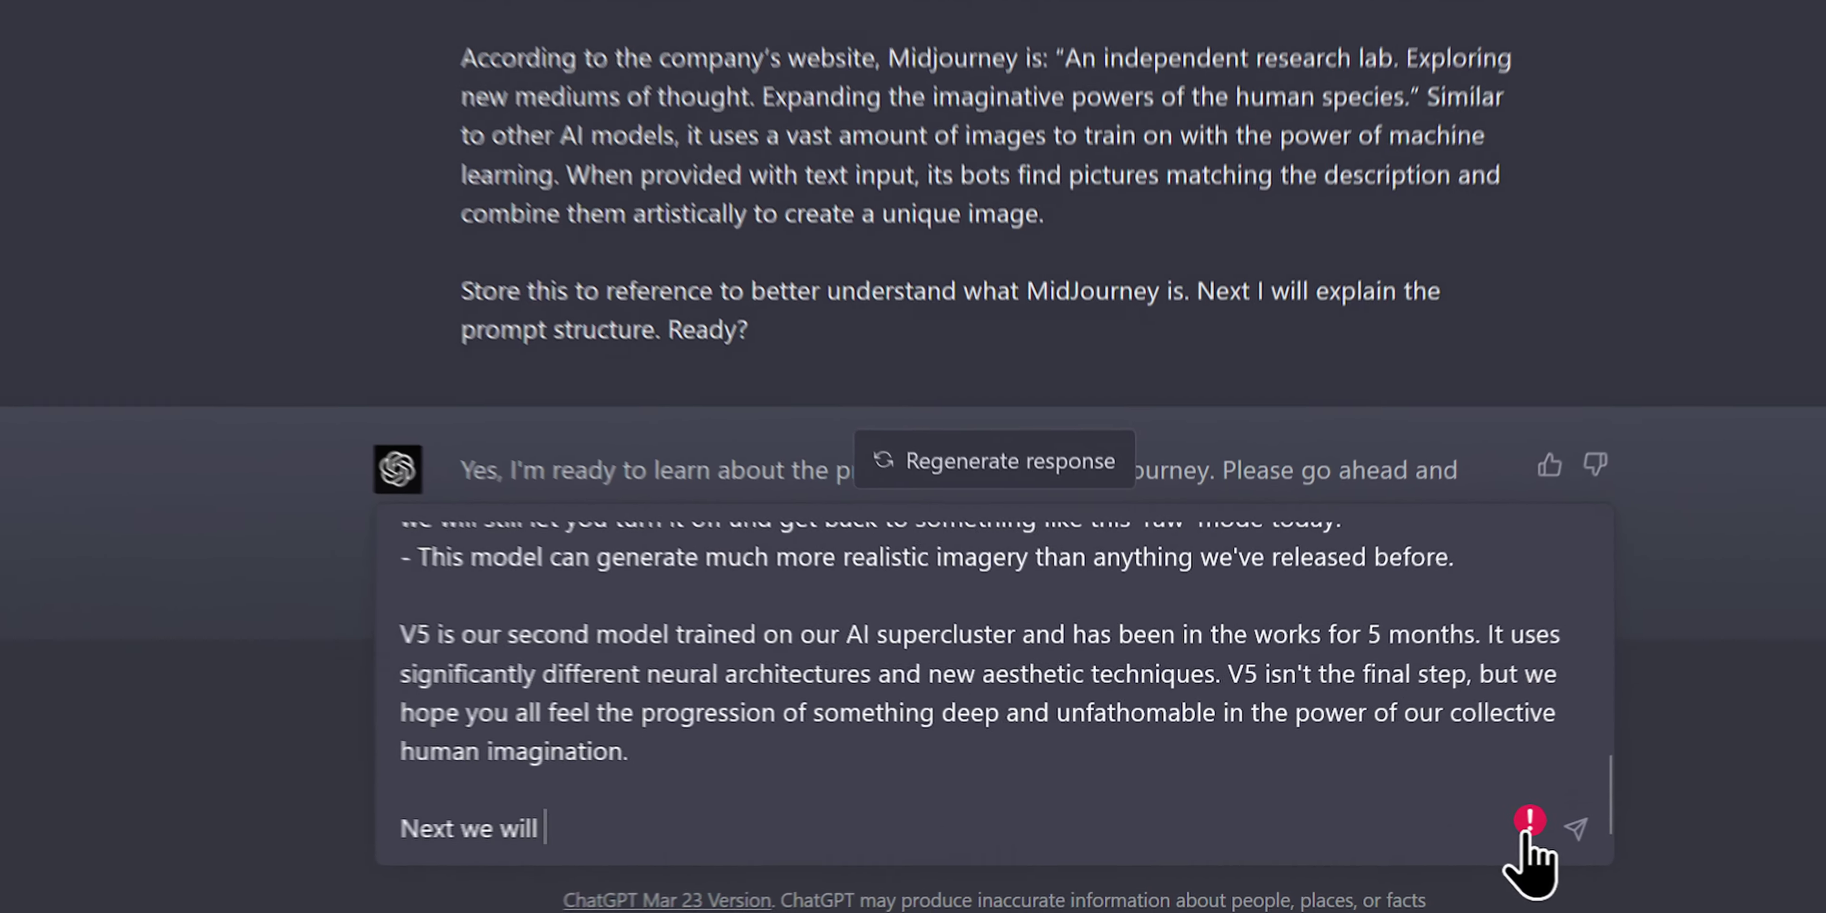
{"action": "type", "text": "n example prompts."}
{"action": "key", "text": "Return"}
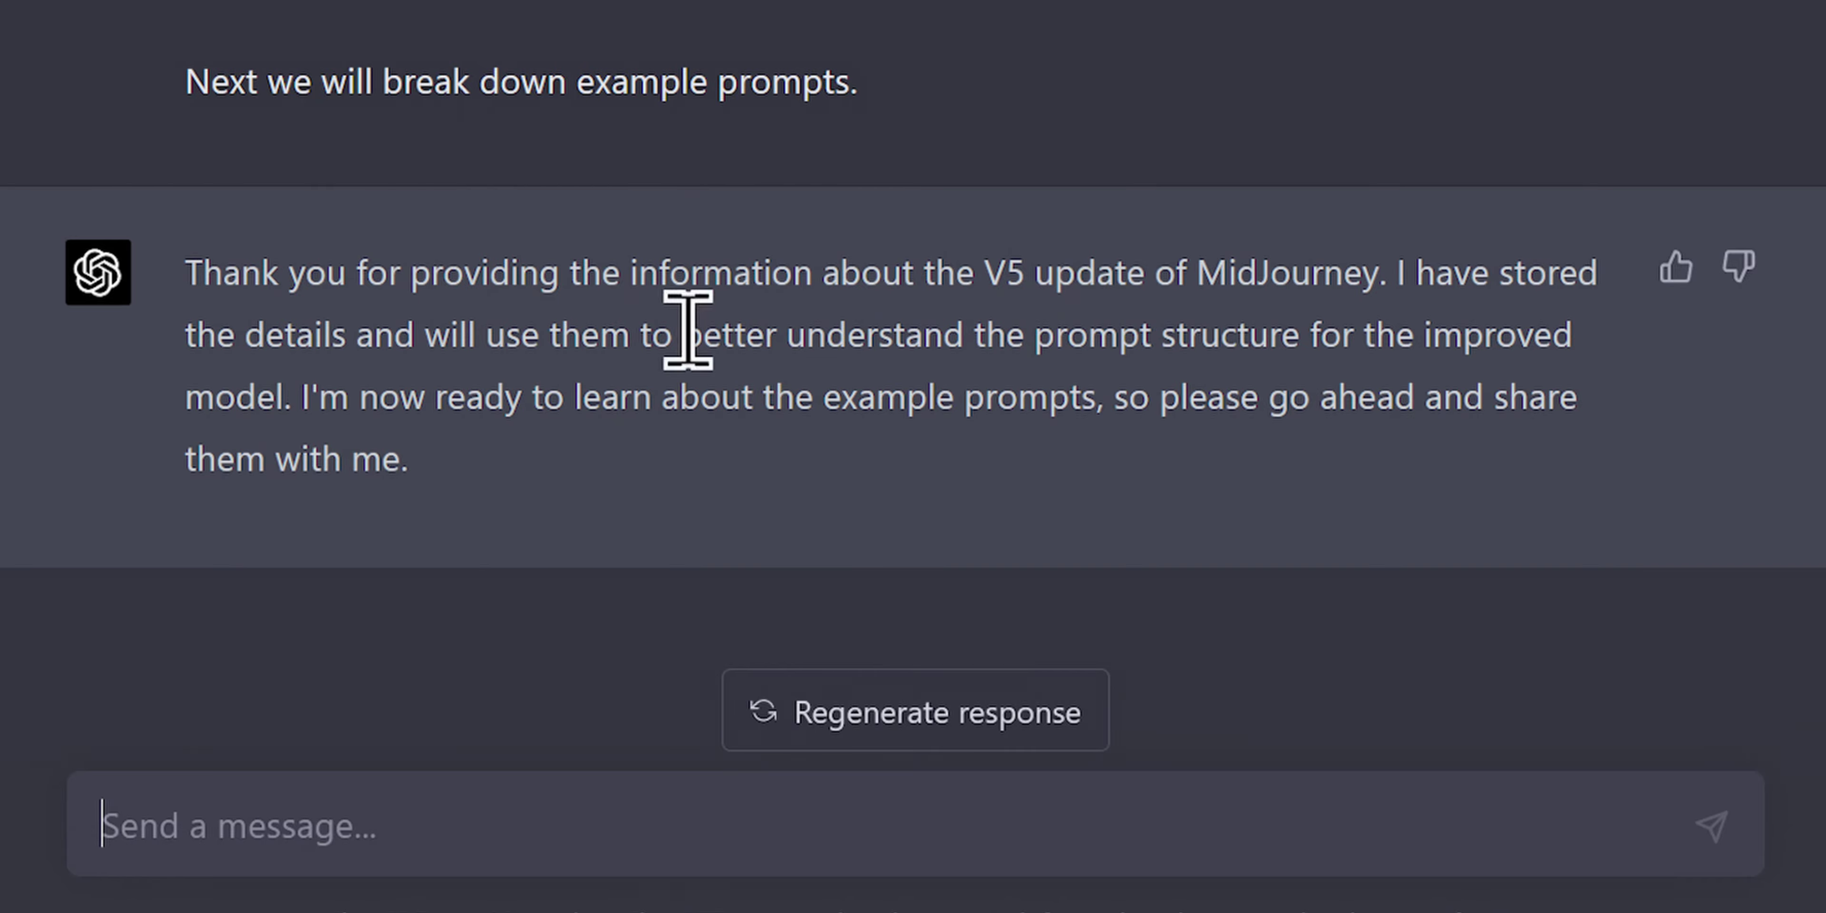
{"action": "scroll", "coordinate": [591, 395], "scroll_direction": "up", "scroll_amount": 10}
{"action": "scroll", "coordinate": [628, 139], "scroll_direction": "up", "scroll_amount": 5}
{"action": "scroll", "coordinate": [619, 152], "scroll_direction": "down", "scroll_amount": 15}
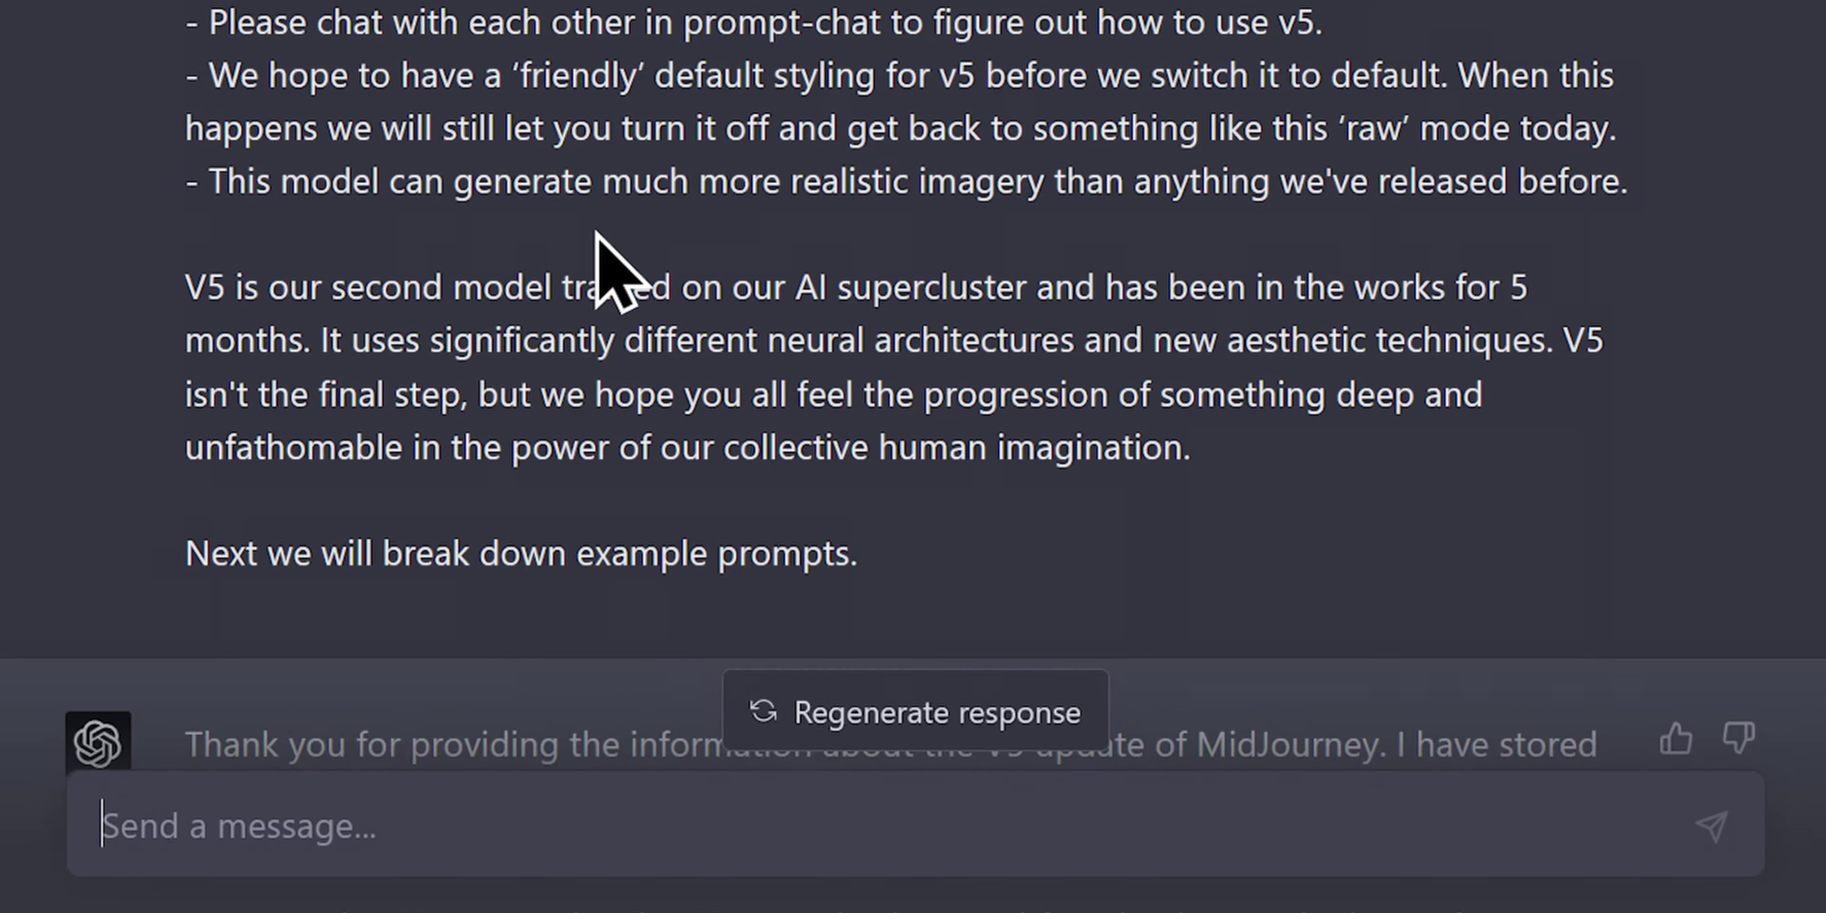
{"action": "scroll", "coordinate": [606, 326], "scroll_direction": "down", "scroll_amount": 5}
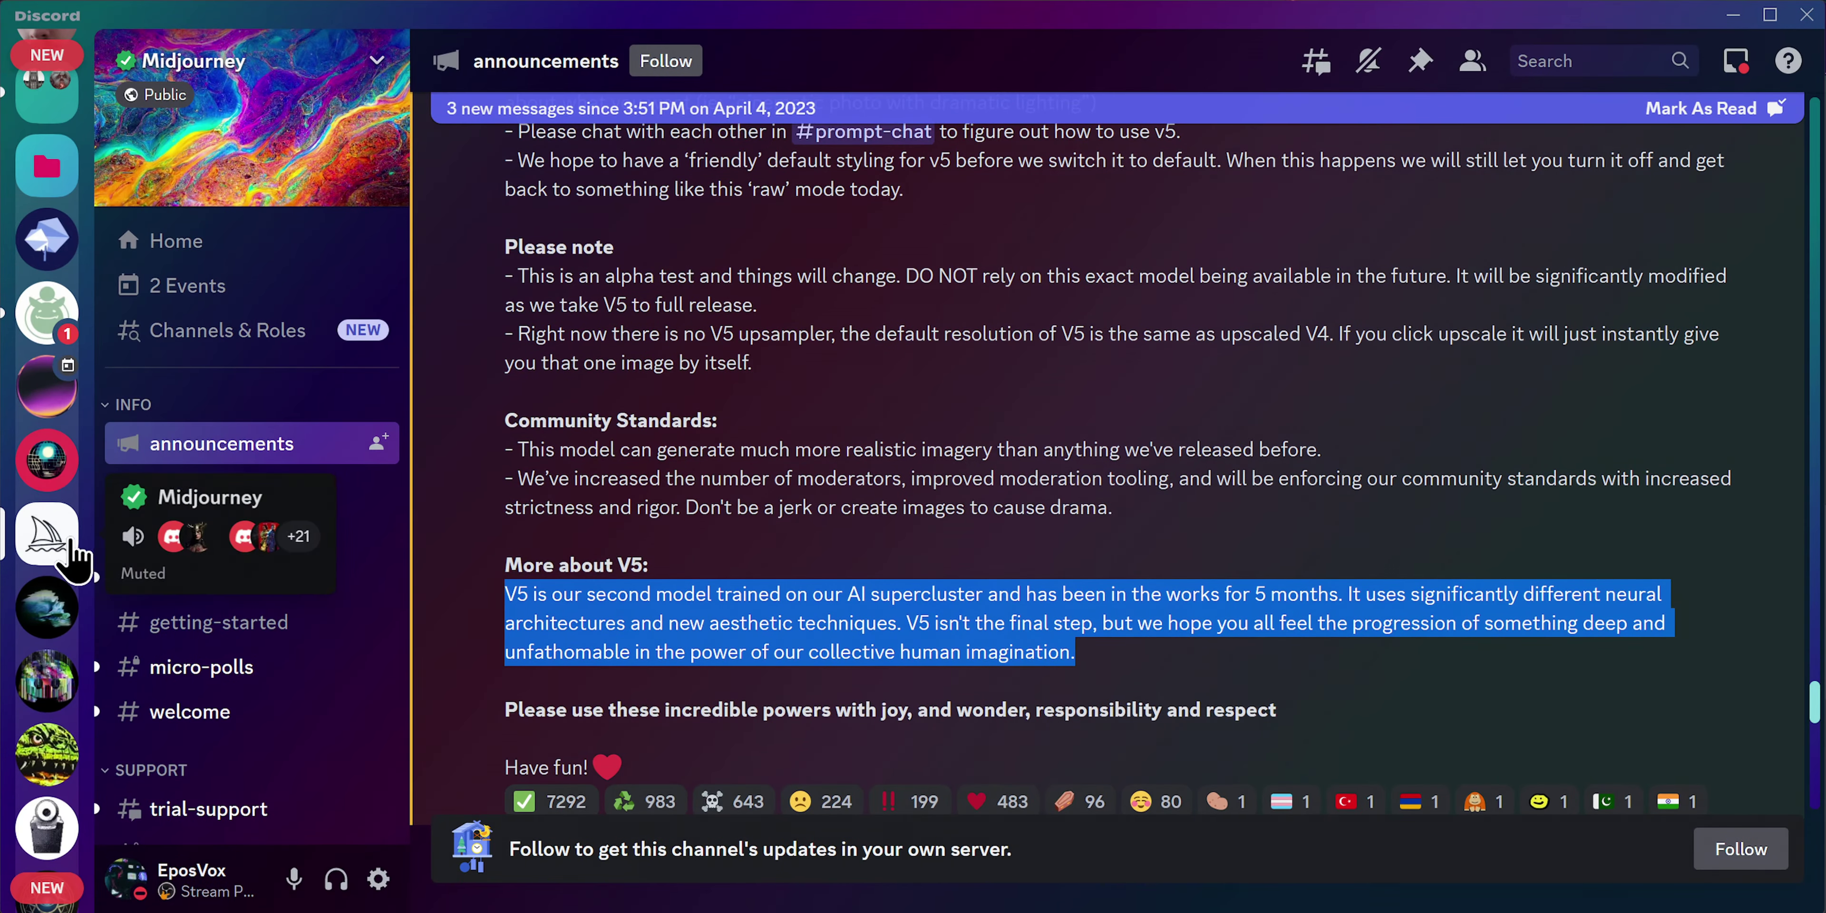
Step: Find the biomechanical astronaut prompt in Discord's Describe thread and quote it in a new ChatGPT message as an example MidJourney prompt
{"action": "left_click", "coordinate": [48, 368]}
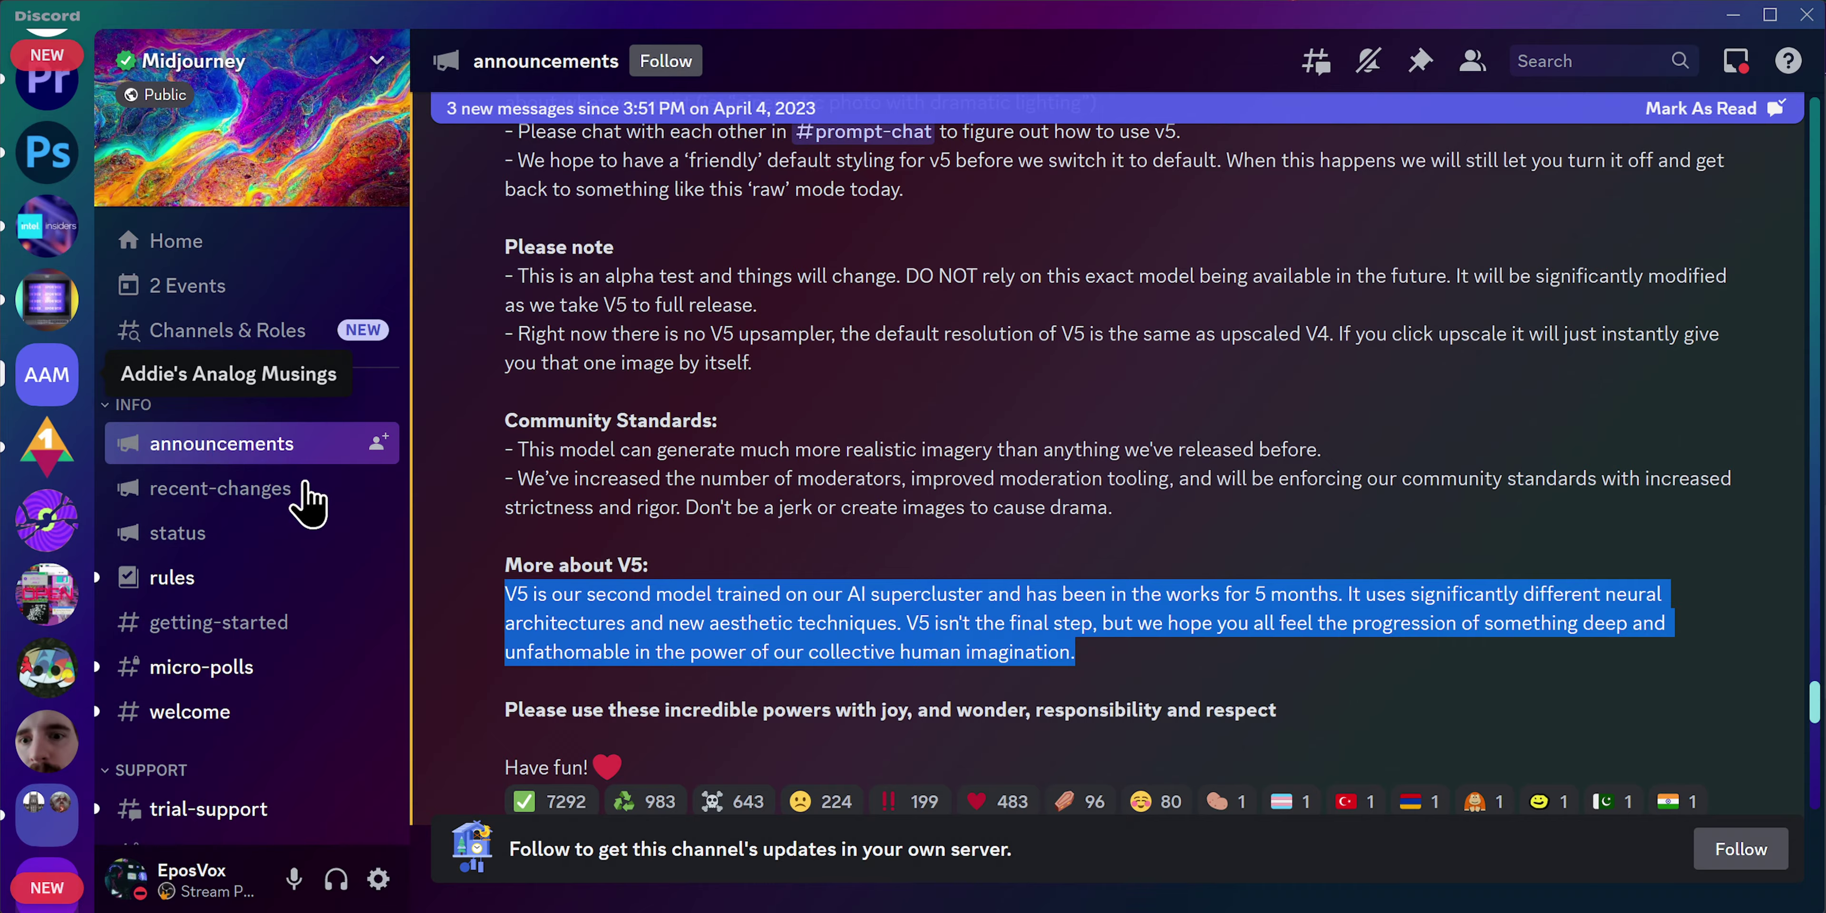
{"action": "scroll", "coordinate": [851, 531], "scroll_direction": "up", "scroll_amount": 10}
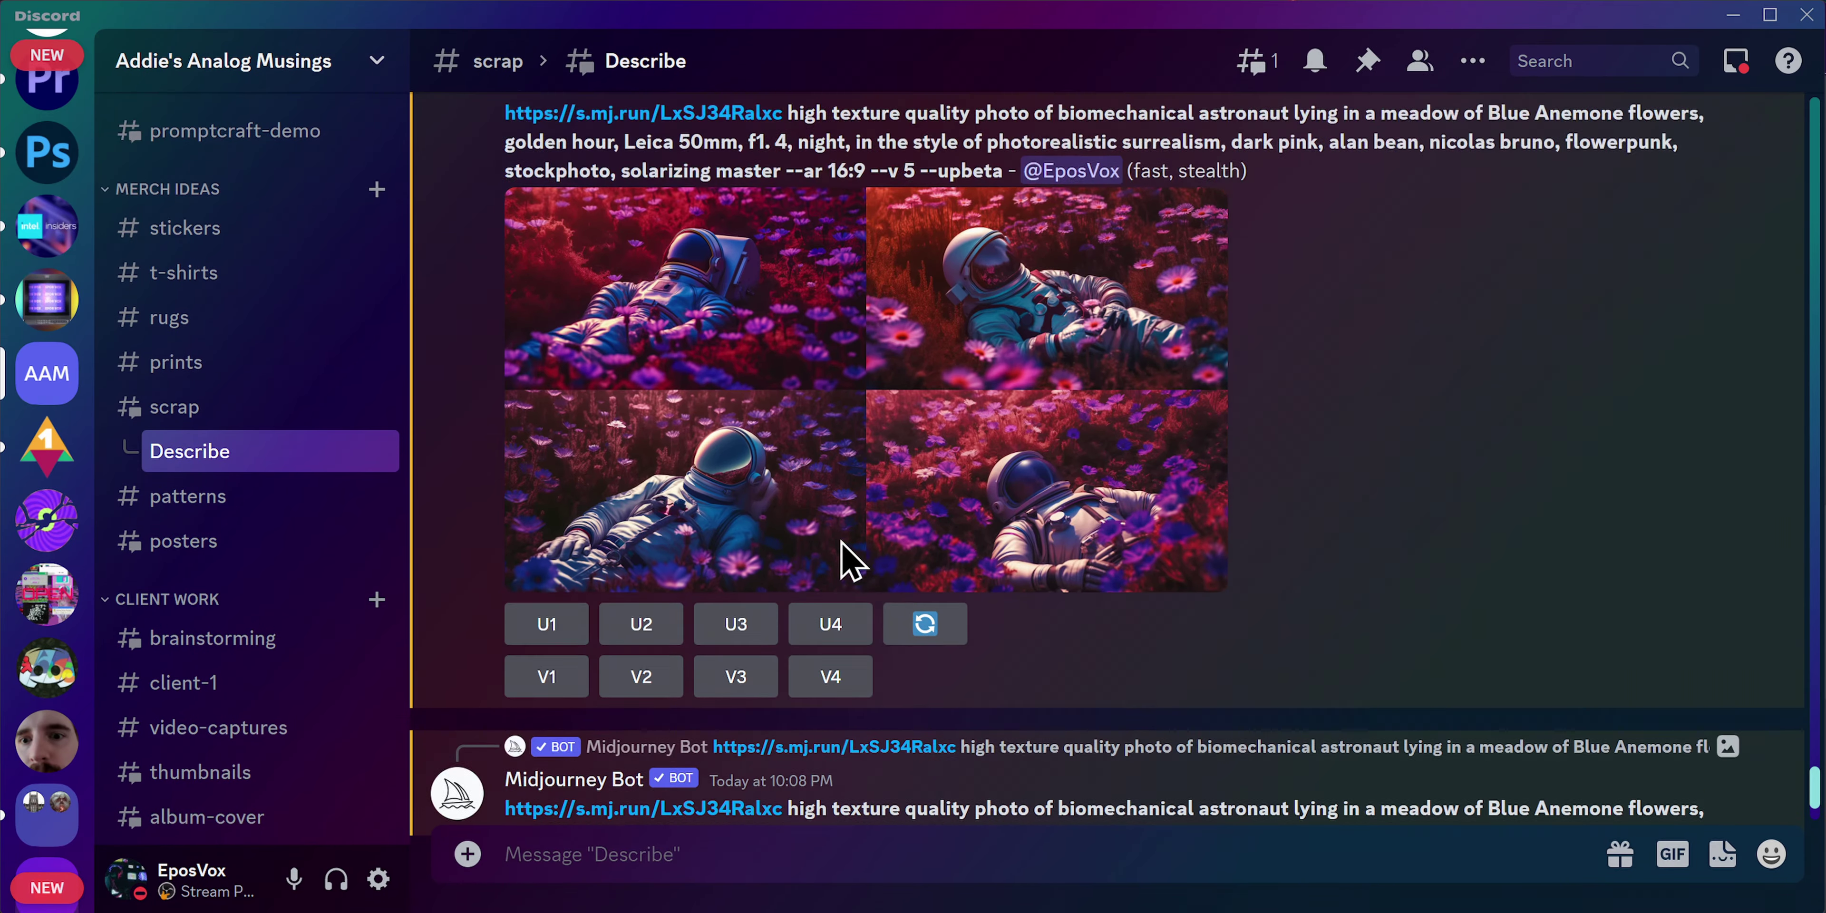
{"action": "scroll", "coordinate": [822, 567], "scroll_direction": "up", "scroll_amount": 5}
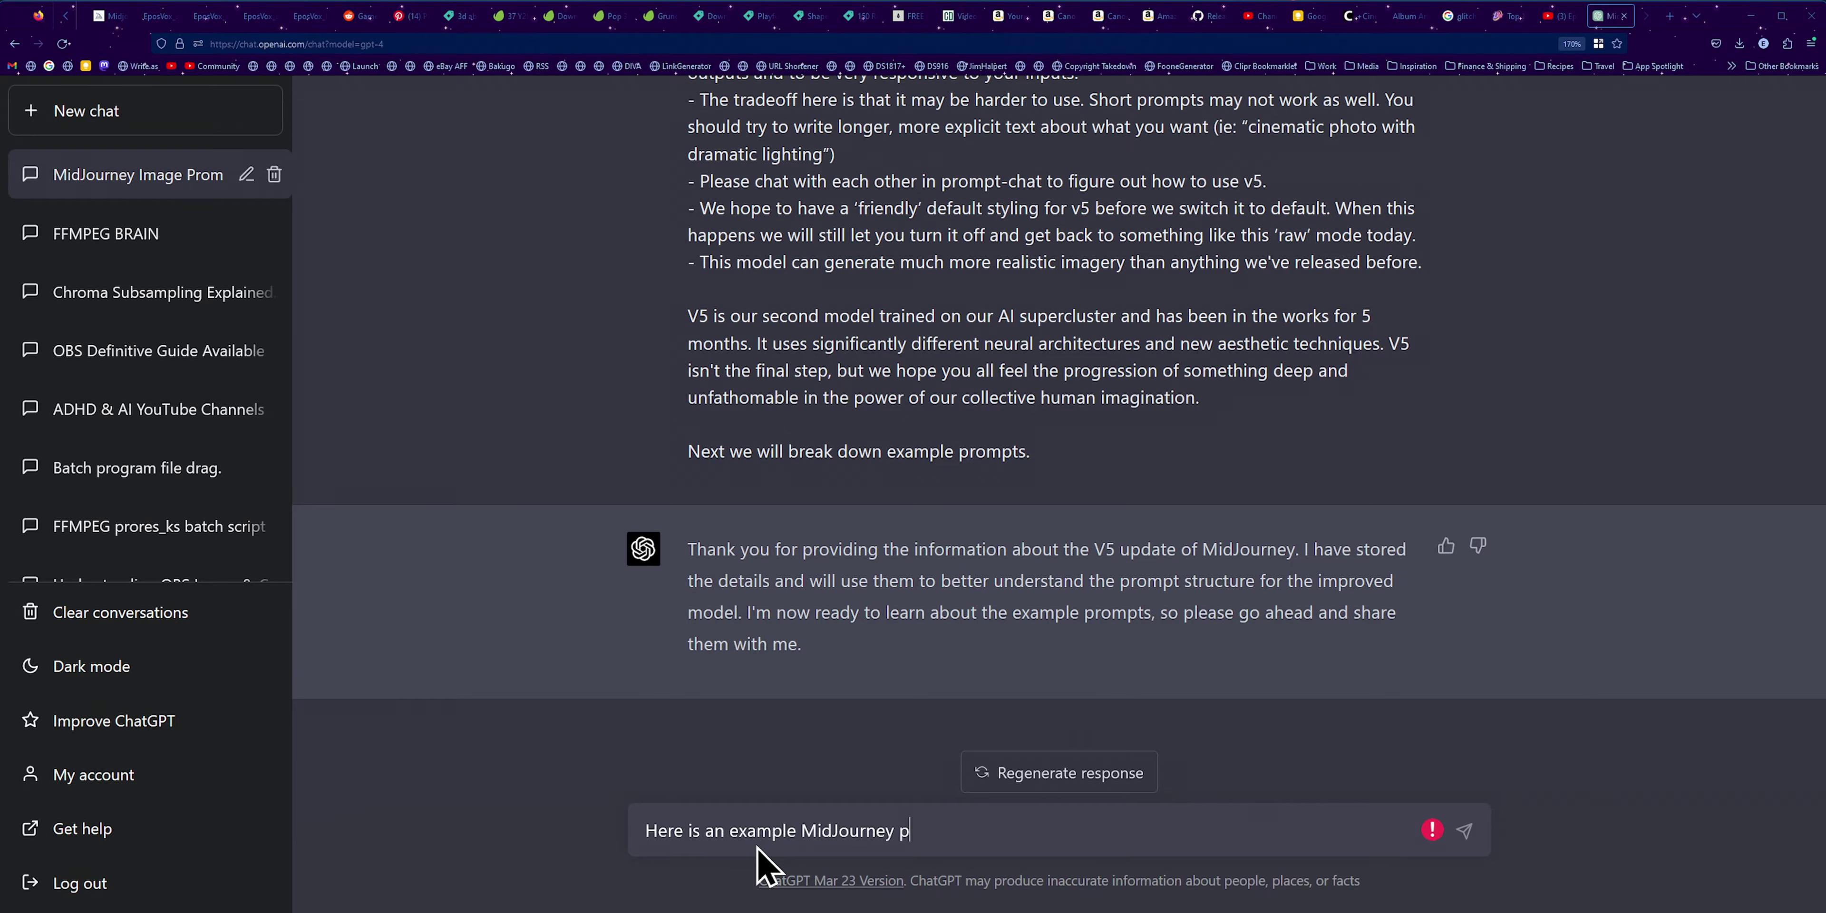
{"action": "key", "text": "shift+Return"}
{"action": "type", "text": "\"https://s.mj.run/LxSJ34Ralxc high texture quality photo of biomechanical astronaut lying in a meadow of Blue Anemone flowers, golden hour, Leica 50mm, f1. 4, night, in the style of photorealistic surrealism, dark pink, alan bean, nicolas bruno, flowerpunk, stockphoto, solarizing master --ar 16:9\""}
Step: Explain the example's parts in the message: the reference image link, the plainword description, the specific descriptive bits and the "--ar 16:9" aspect ratio parameter
{"action": "key", "text": "shift+Return"}
{"action": "key", "text": "shift+Return"}
{"action": "type", "text": "The link at the start is an image reference used to help guide composition, colors, design, etc. based on an image similar to what we want to create."}
{"action": "key", "text": "shift+Return"}
{"action": "type", "text": "Next is a more plainword description of exactly what we want to see."}
{"action": "key", "text": "shift+Return"}
{"action": "type", "text": "Next, we have a bunch of super specific descriptive bits, including specific cameras, lenses, lighting, styles, artistic influences, color schemes, aesthetic themes, use cases for the image, and so on."}
{"action": "key", "text": "shift+Return"}
{"action": "type", "text": "Lastly the \"--ar 16:9\" is a parameter for aspect ratios. I won't always want a 16:9 image, but the format will be the same. So a portrait photo would be in \"--ar 2:3\" or \"--ar 3:2\" for example."}
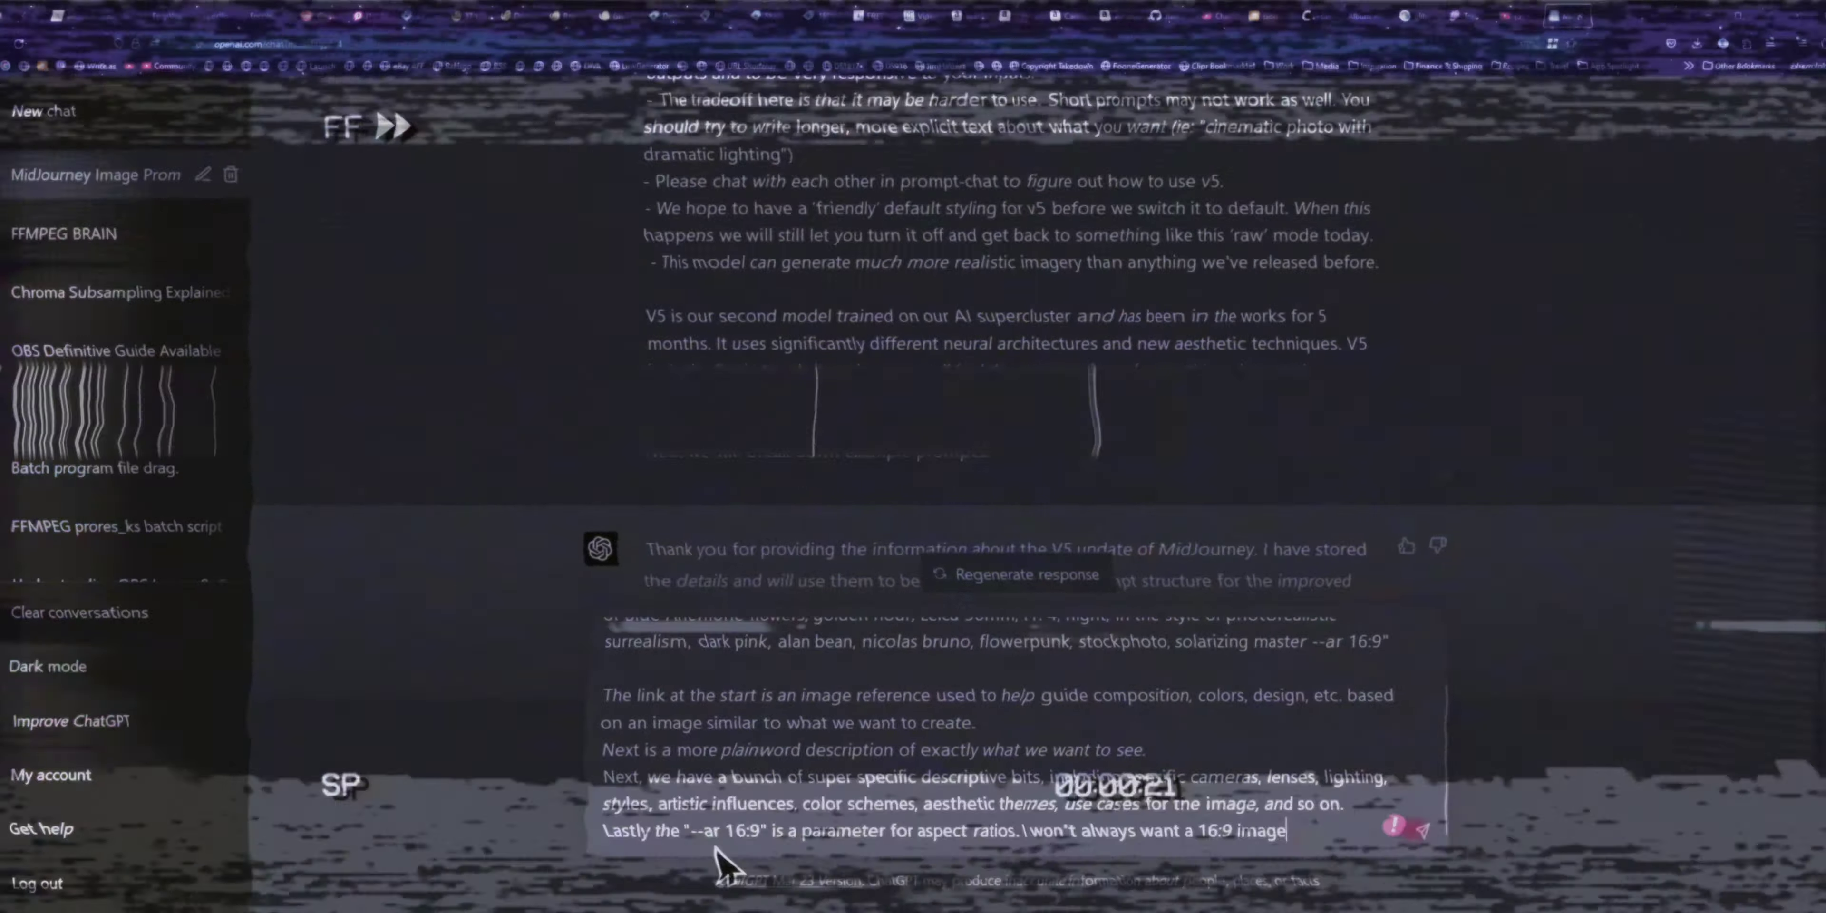
Step: Add that style terms can come from anything known or given, and start the line "Examples for descriptive details include (but are not limited to):"
{"action": "key", "text": "shift+Return"}
{"action": "key", "text": "shift+Return"}
{"action": "type", "text": "Style, aesthetic, descriptive terms can all be pulled from anything you're already aware of or that I give you as examples, as long as they relate to the image I tell you we're trying to make and help build that image based on what we're describing."}
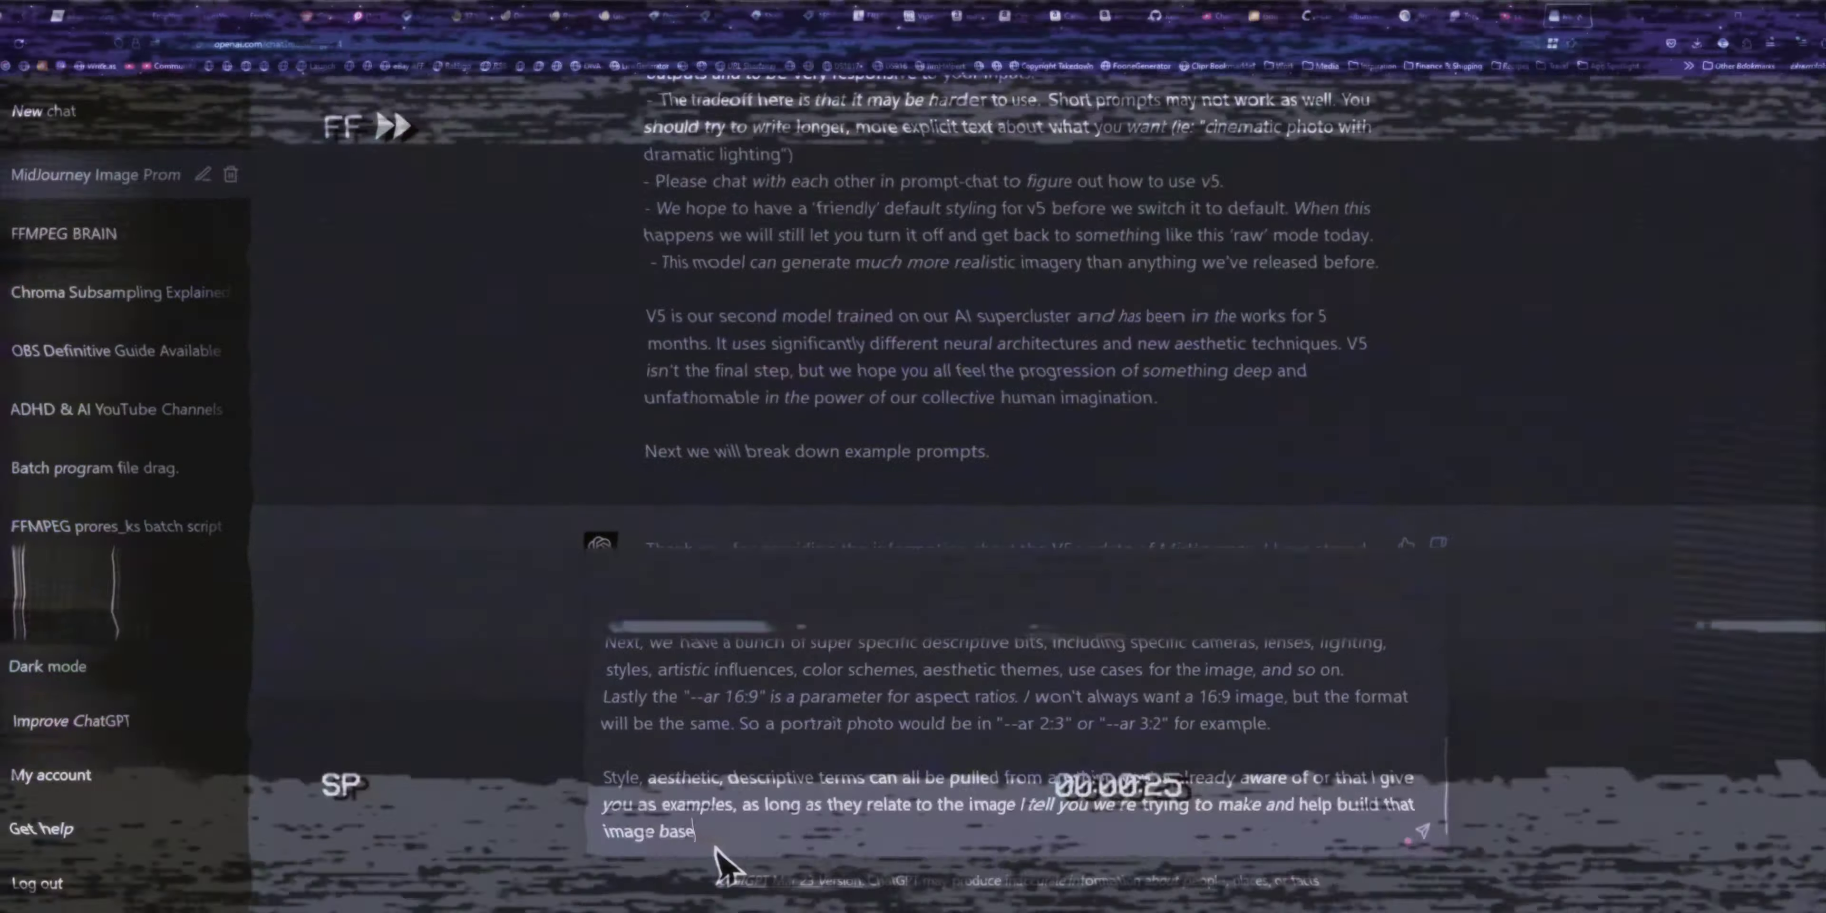
{"action": "key", "text": "shift+Return"}
{"action": "key", "text": "shift+Return"}
{"action": "type", "text": "Examples for descriptive details include (but are not limited to)"}
Step: Review the drafted message, comparing the example prompt with the explanation of its parts
{"action": "scroll", "coordinate": [835, 785], "scroll_direction": "up", "scroll_amount": 5}
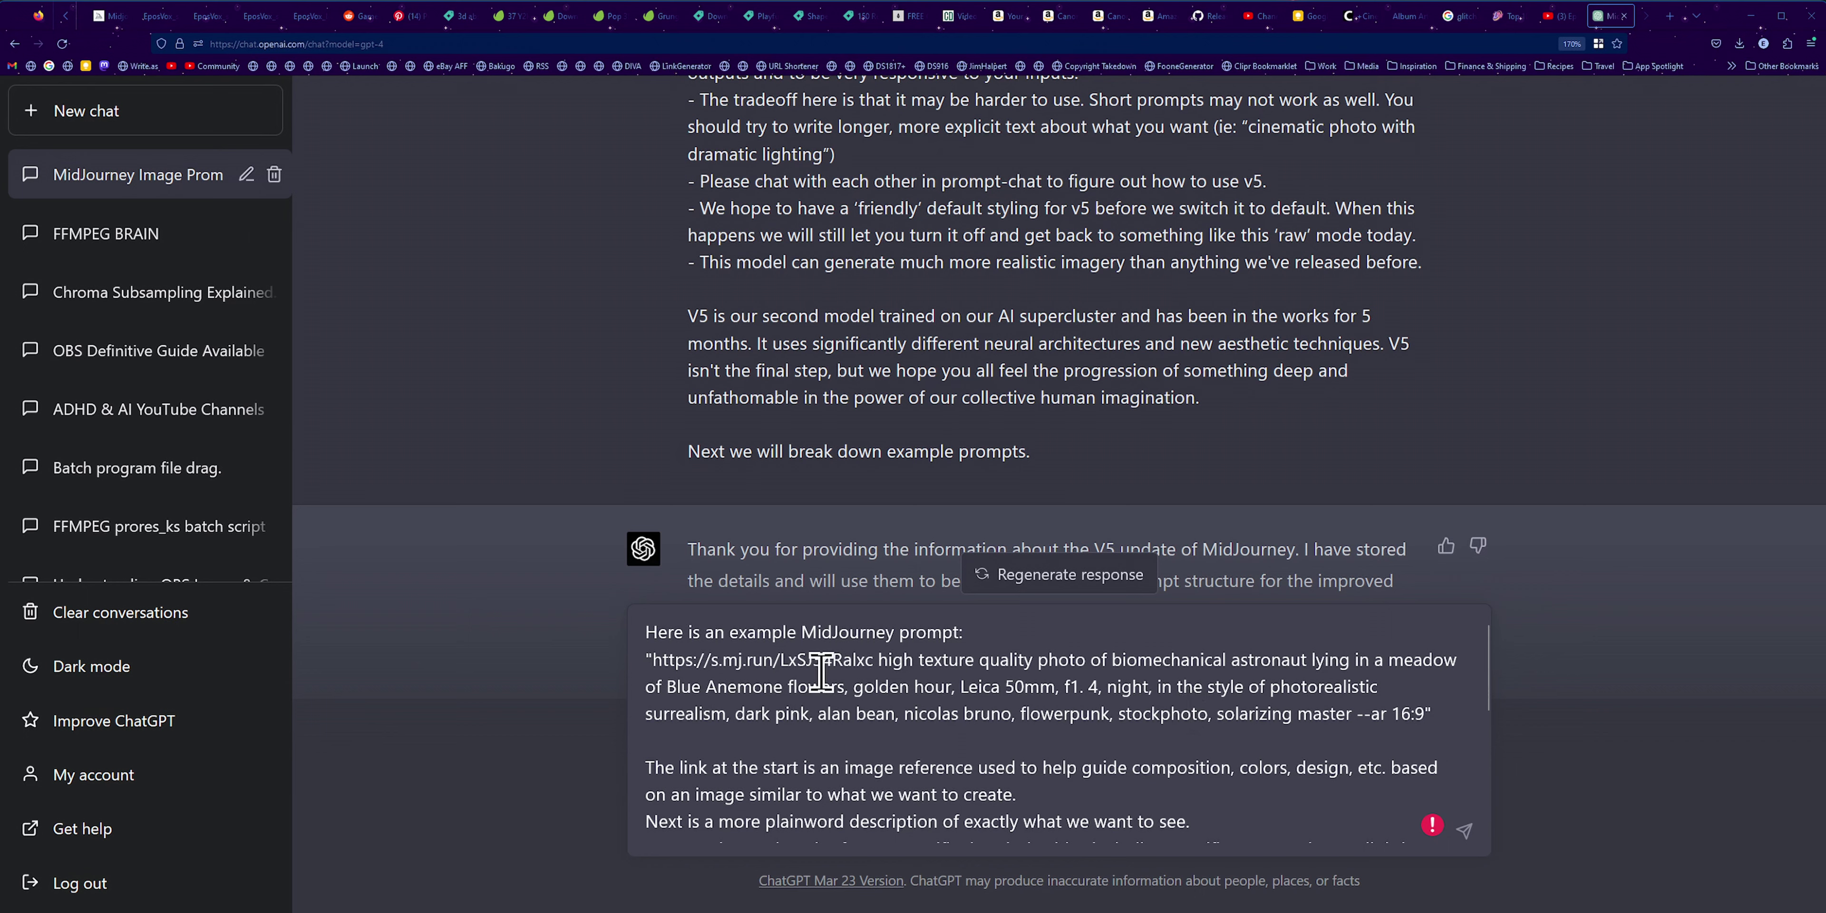
{"action": "scroll", "coordinate": [851, 715], "scroll_direction": "down", "scroll_amount": 3}
{"action": "scroll", "coordinate": [785, 735], "scroll_direction": "up", "scroll_amount": 3}
{"action": "scroll", "coordinate": [786, 734], "scroll_direction": "down", "scroll_amount": 3}
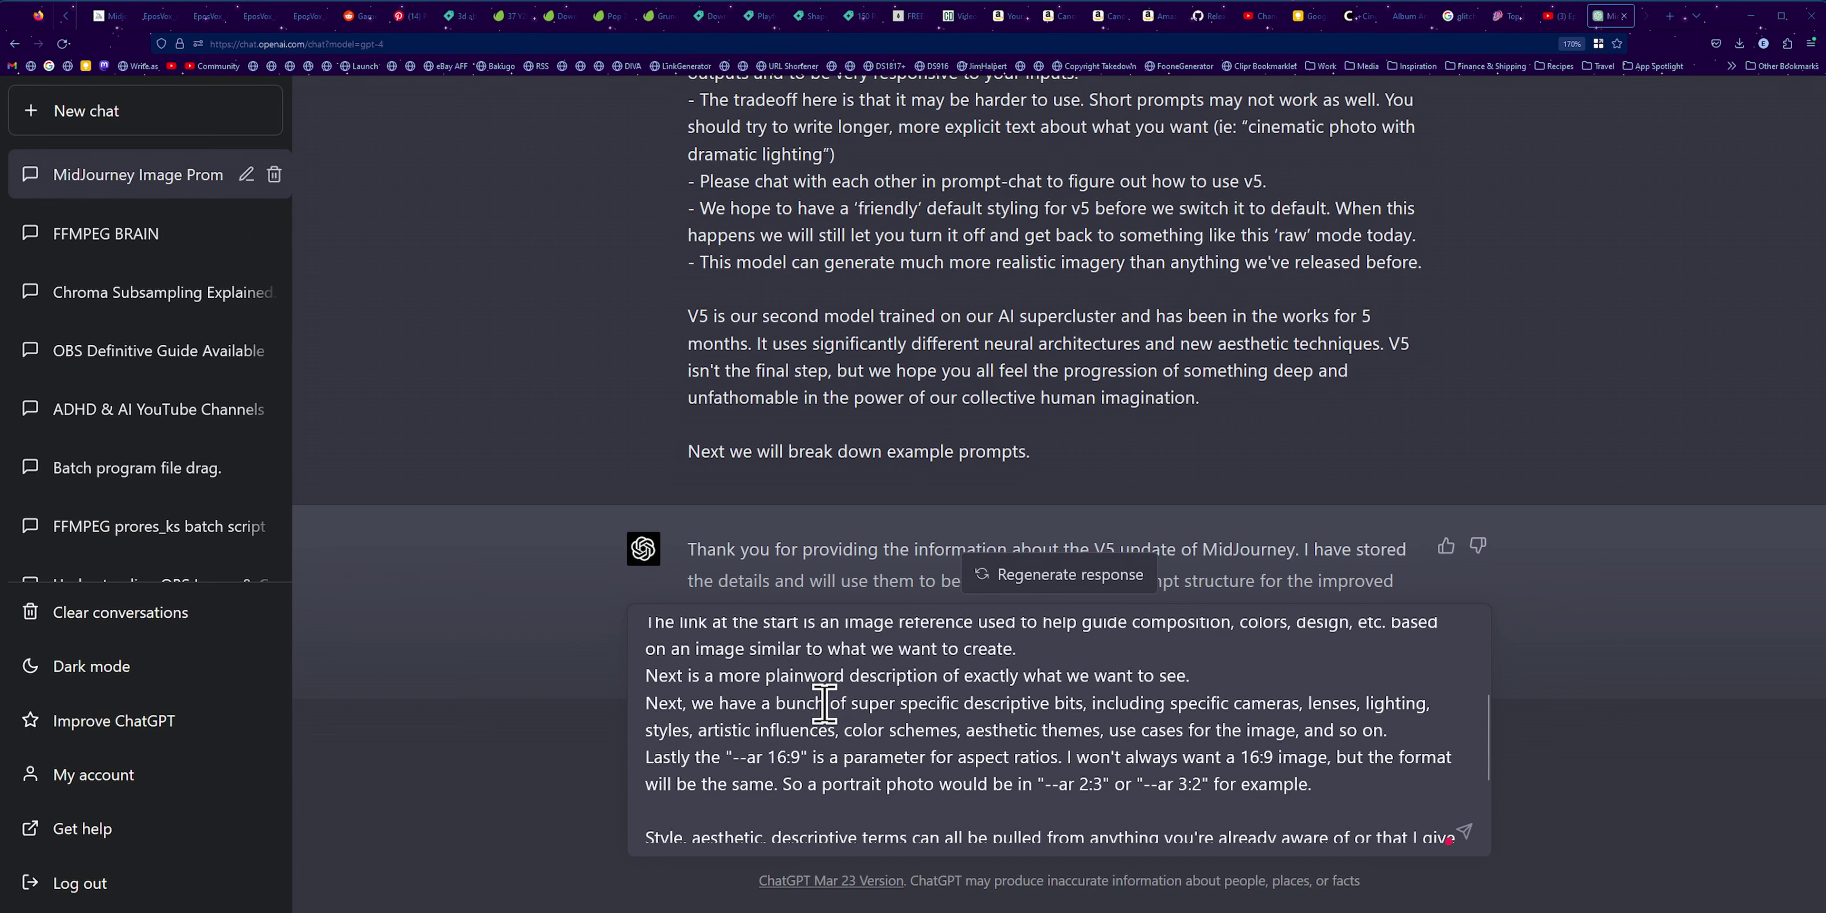
{"action": "scroll", "coordinate": [824, 704], "scroll_direction": "up", "scroll_amount": 3}
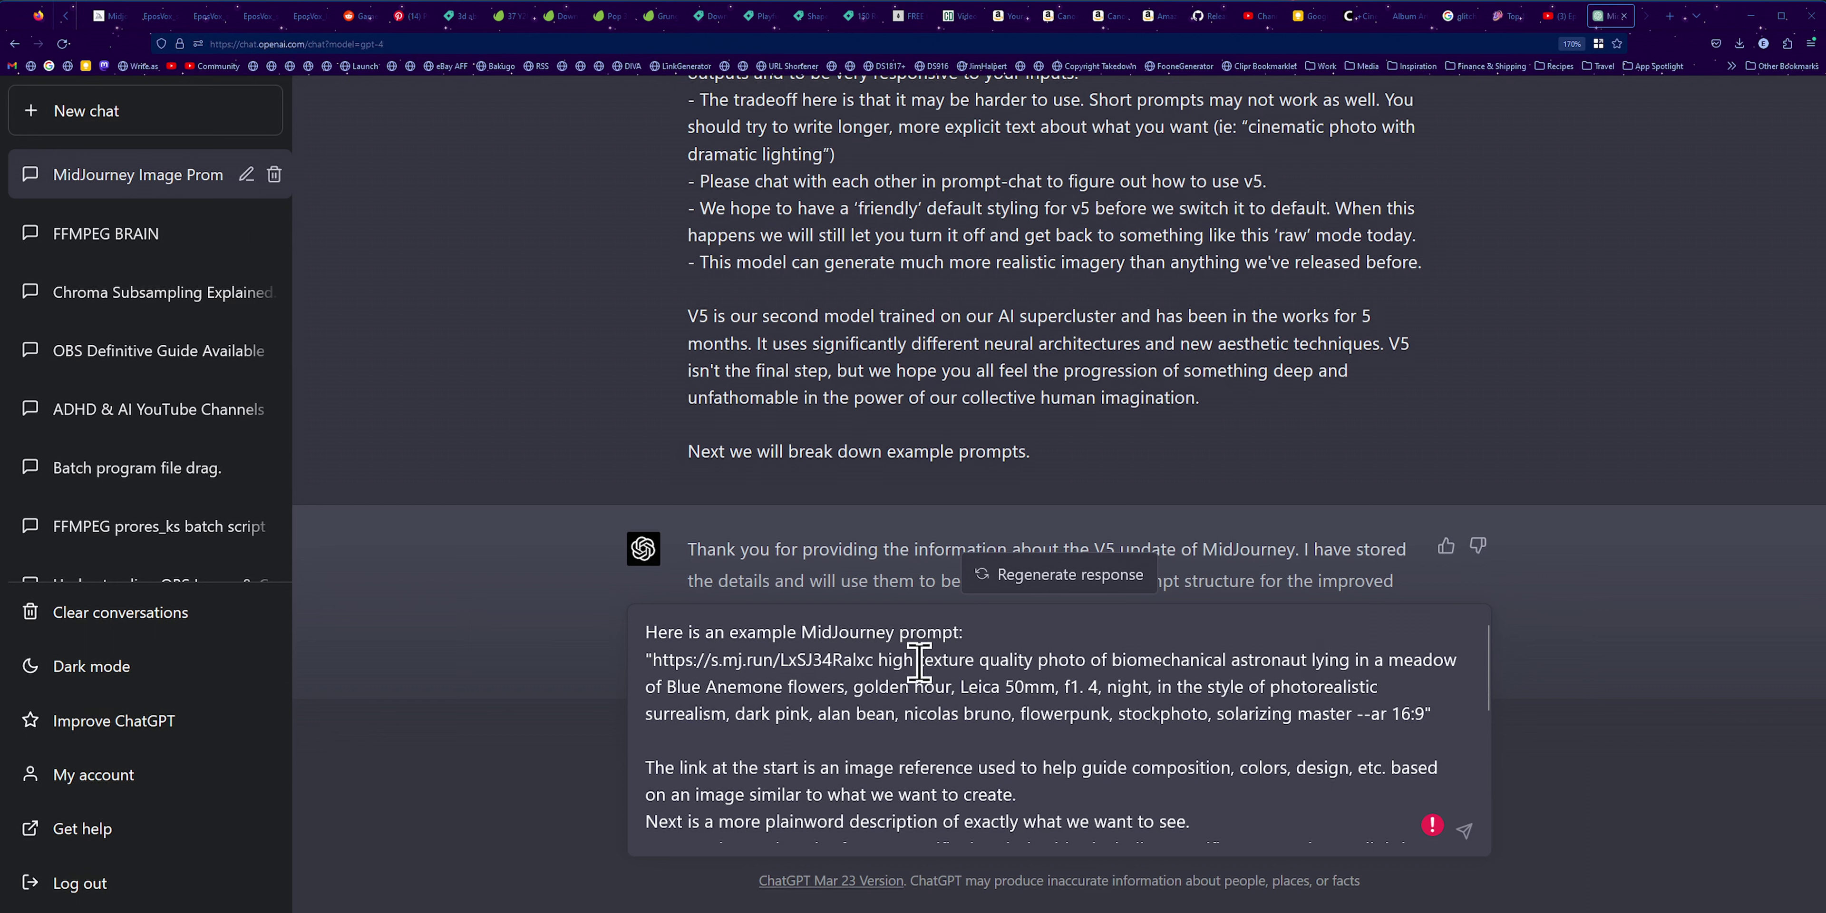
{"action": "scroll", "coordinate": [1041, 741], "scroll_direction": "down", "scroll_amount": 5}
{"action": "scroll", "coordinate": [1022, 741], "scroll_direction": "up", "scroll_amount": 2}
{"action": "scroll", "coordinate": [1022, 741], "scroll_direction": "down", "scroll_amount": 2}
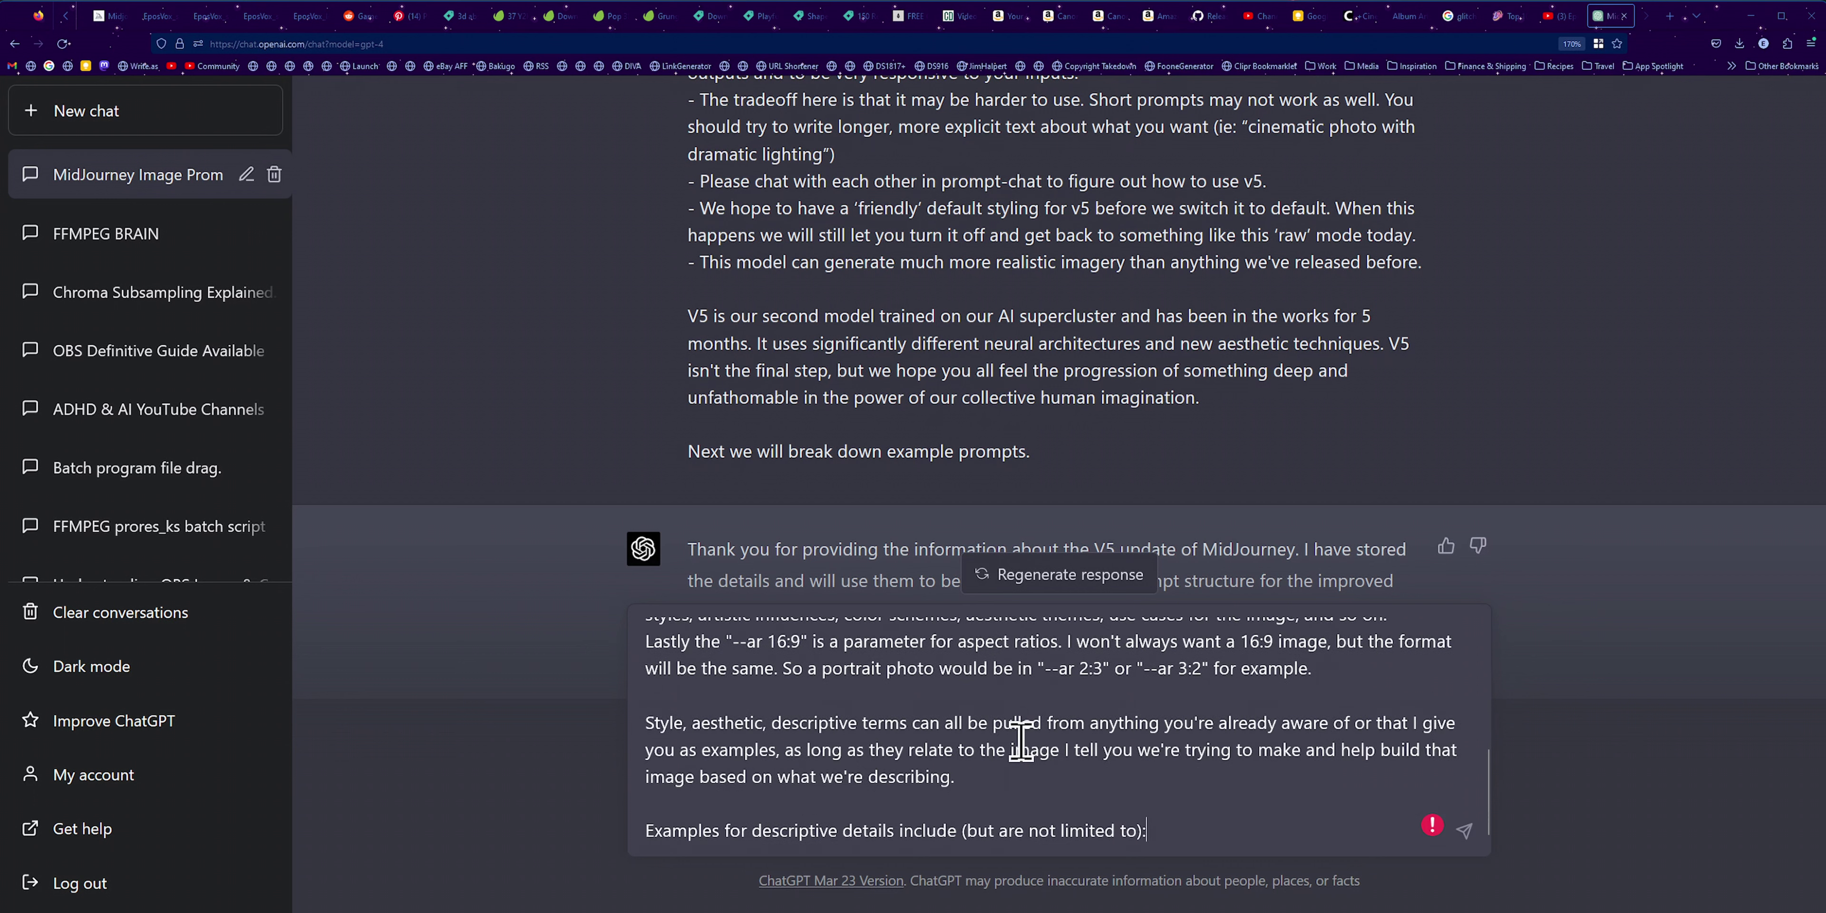
{"action": "scroll", "coordinate": [1021, 741], "scroll_direction": "up", "scroll_amount": 5}
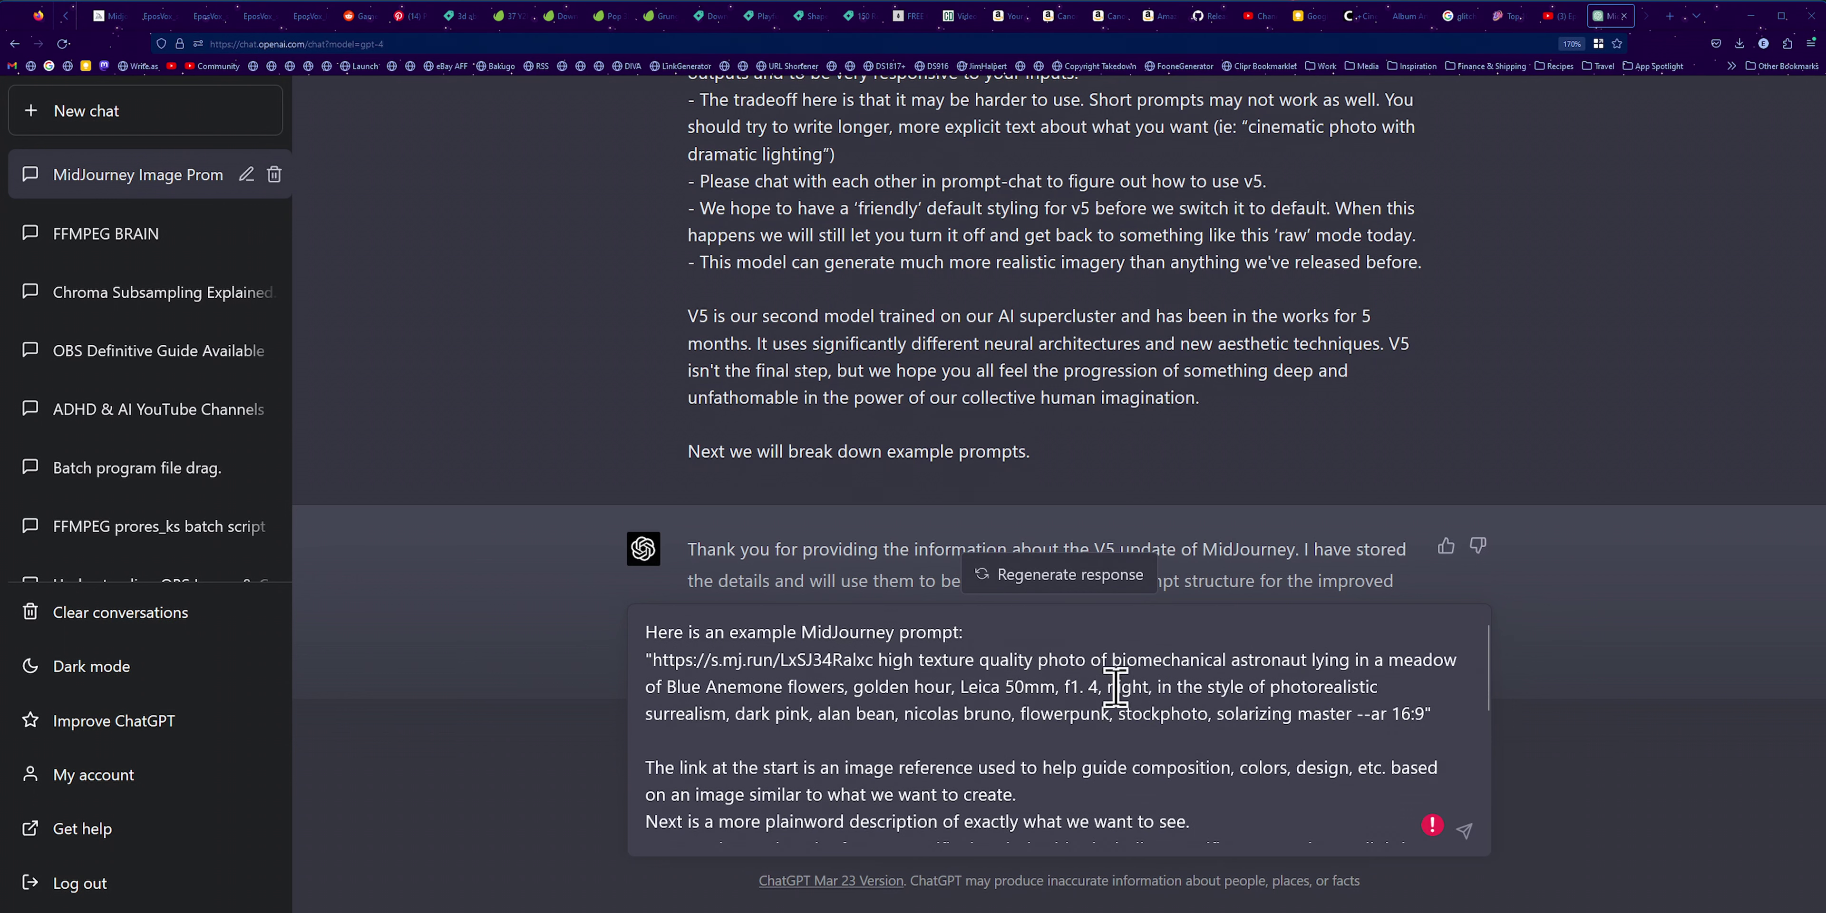
Step: Insert "location, camera angle, time of day," before "lenses" in the draft's list of specific descriptive bits
{"action": "scroll", "coordinate": [1085, 699], "scroll_direction": "down", "scroll_amount": 4}
{"action": "scroll", "coordinate": [1205, 723], "scroll_direction": "up", "scroll_amount": 3}
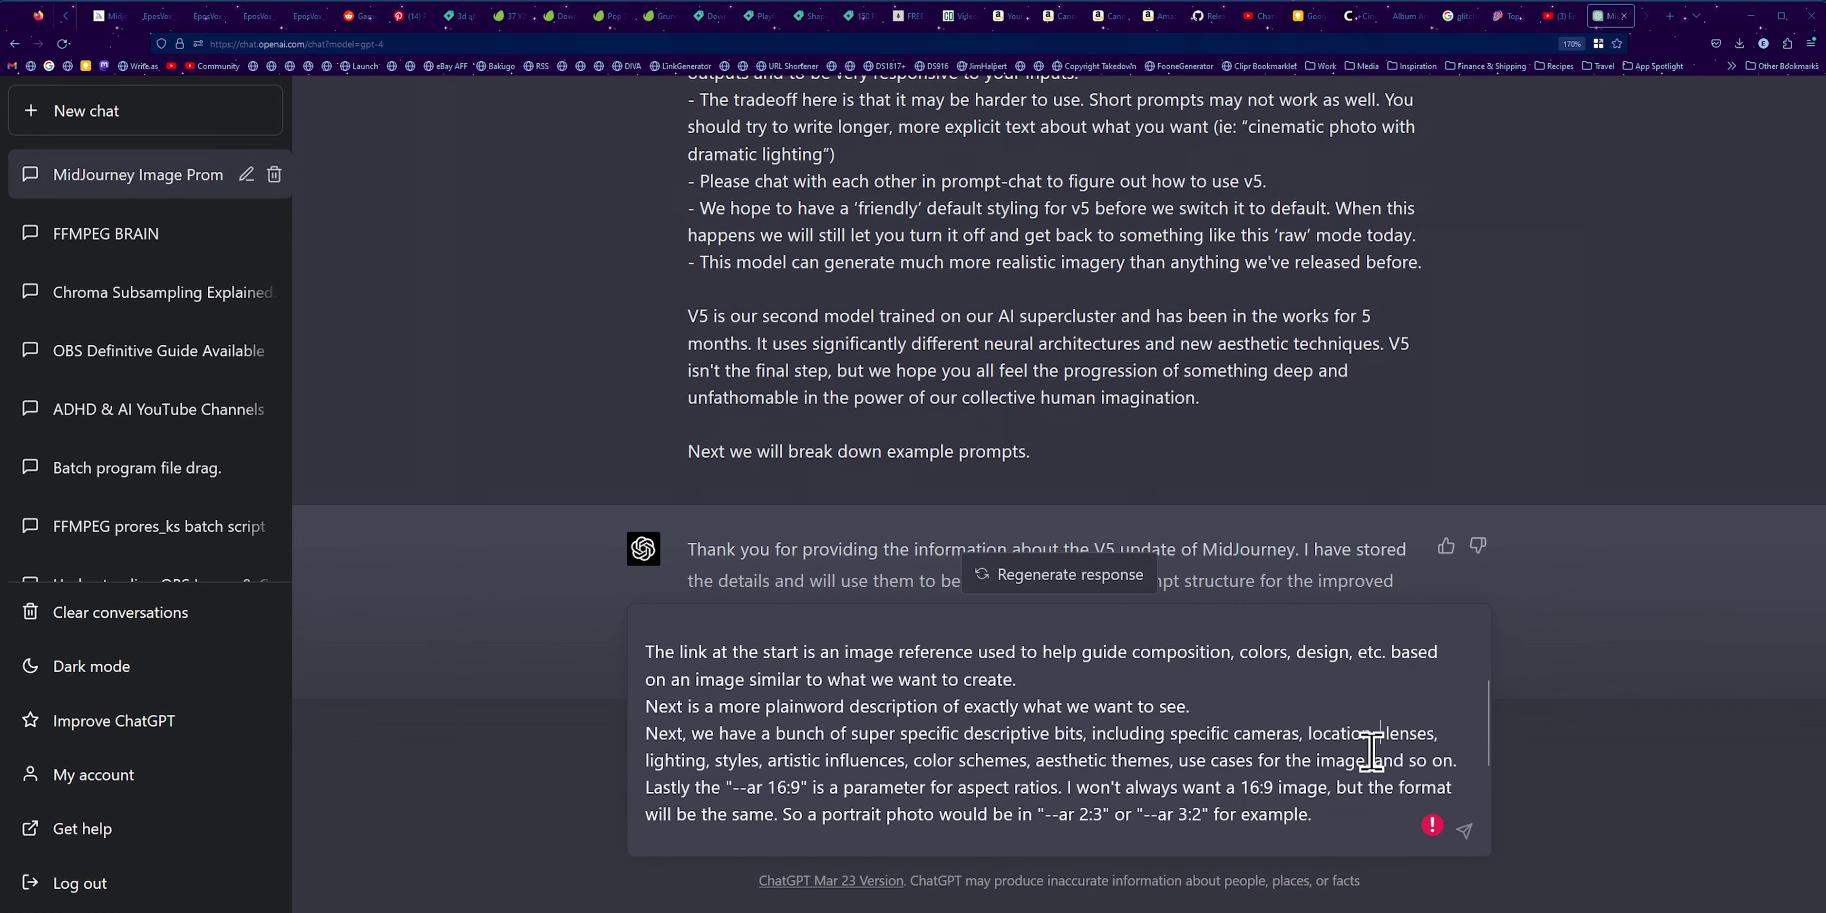
{"action": "type", "text": "camera angle, "}
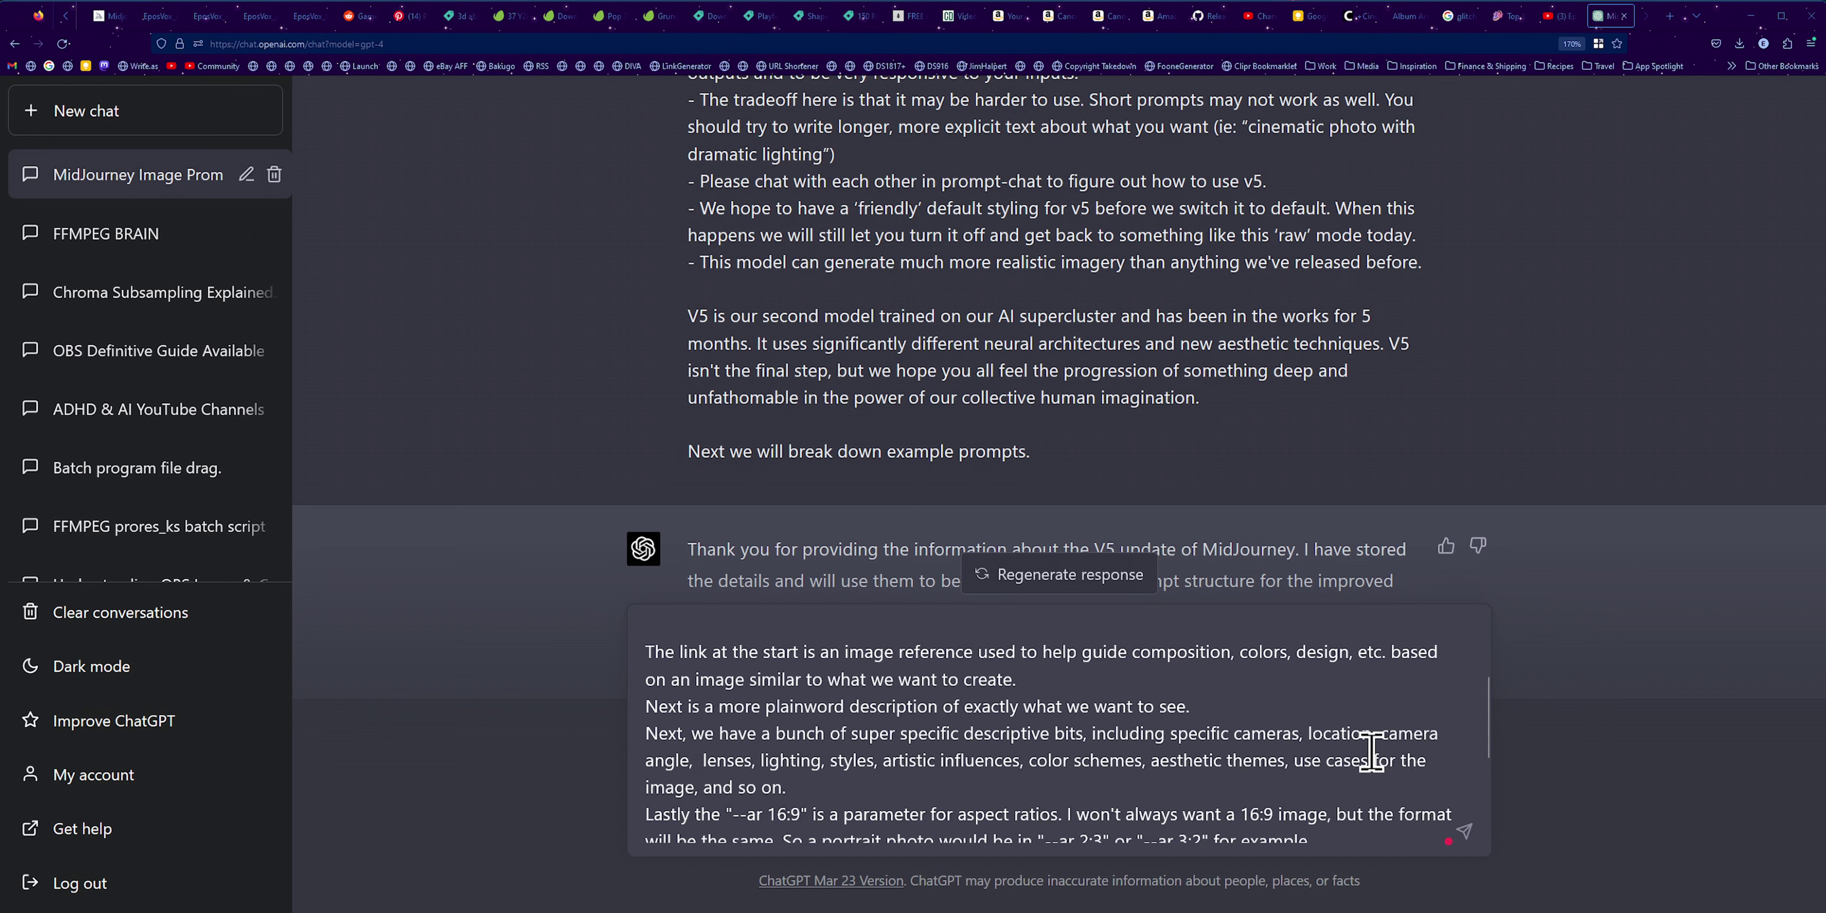
{"action": "type", "text": "time of day"}
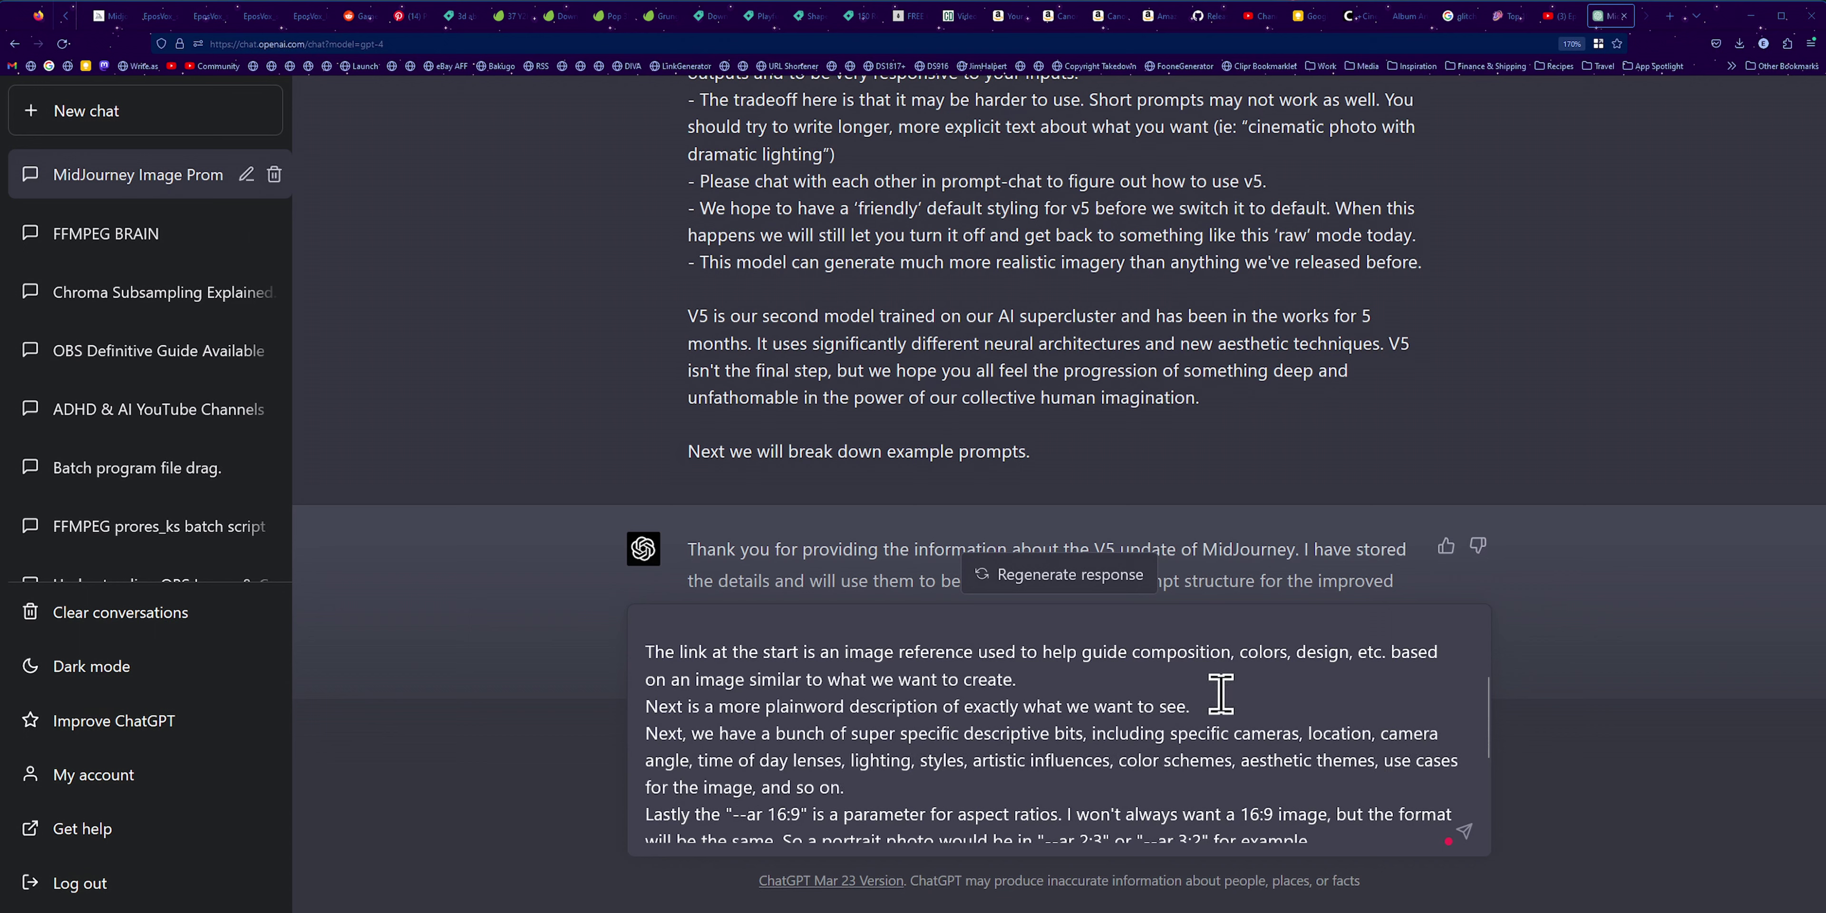
{"action": "type", "text": ","}
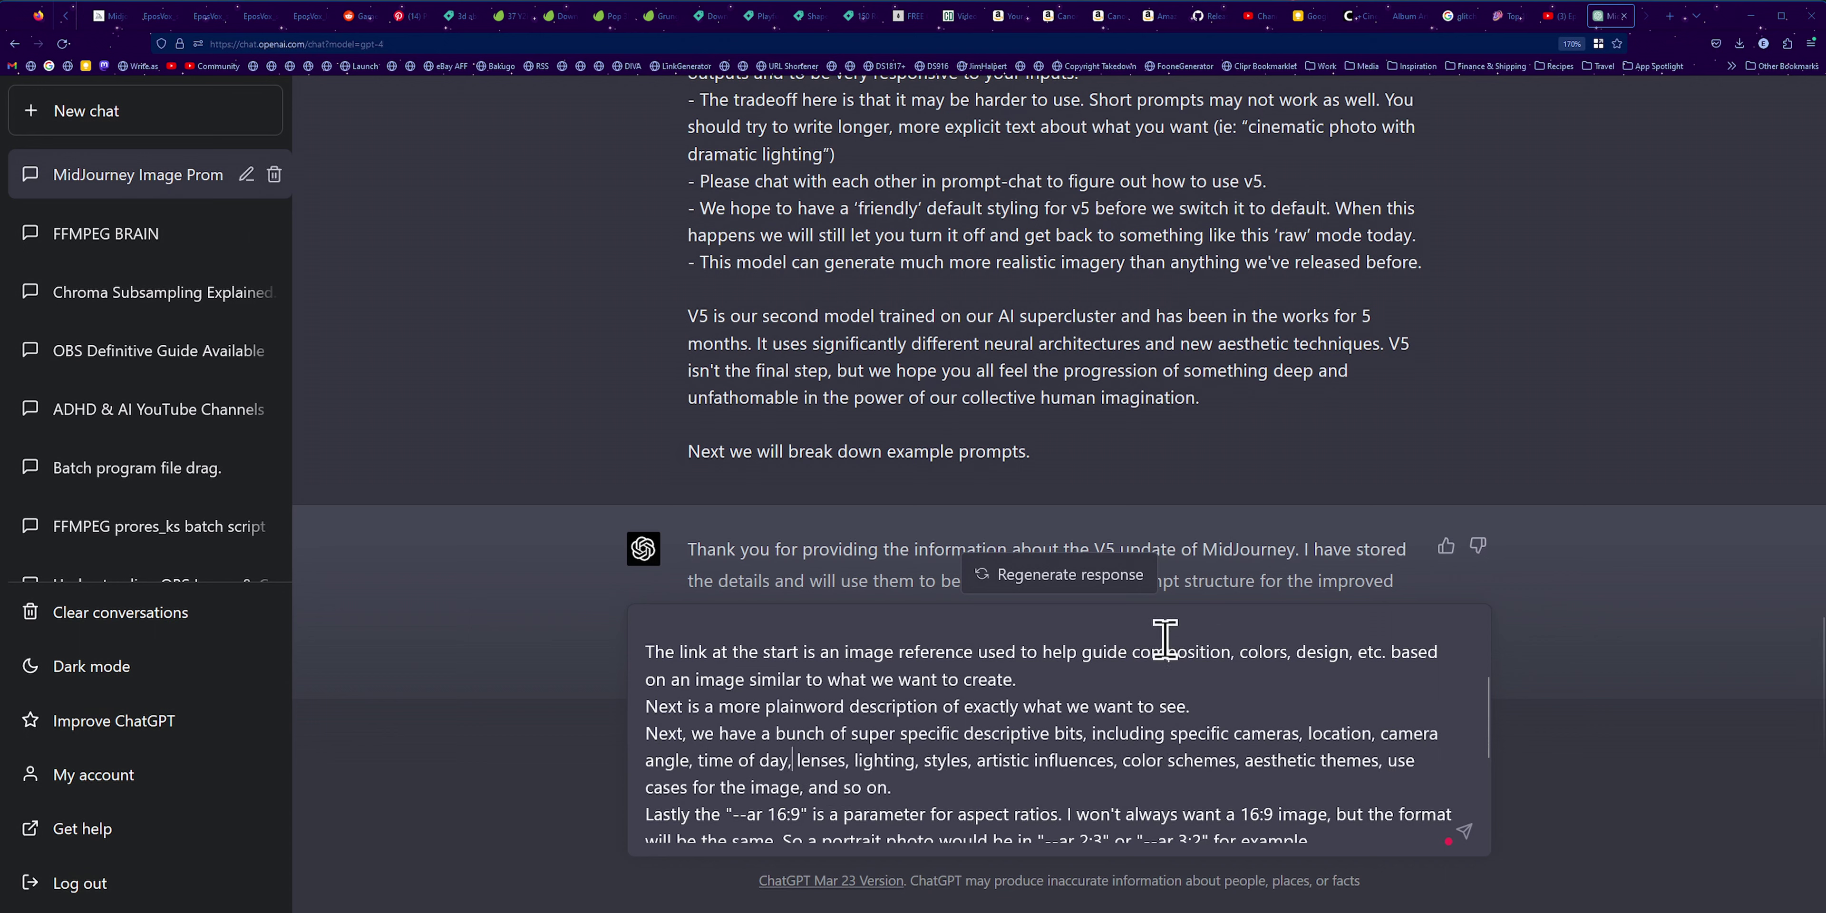
{"action": "scroll", "coordinate": [1166, 638], "scroll_direction": "up", "scroll_amount": 3}
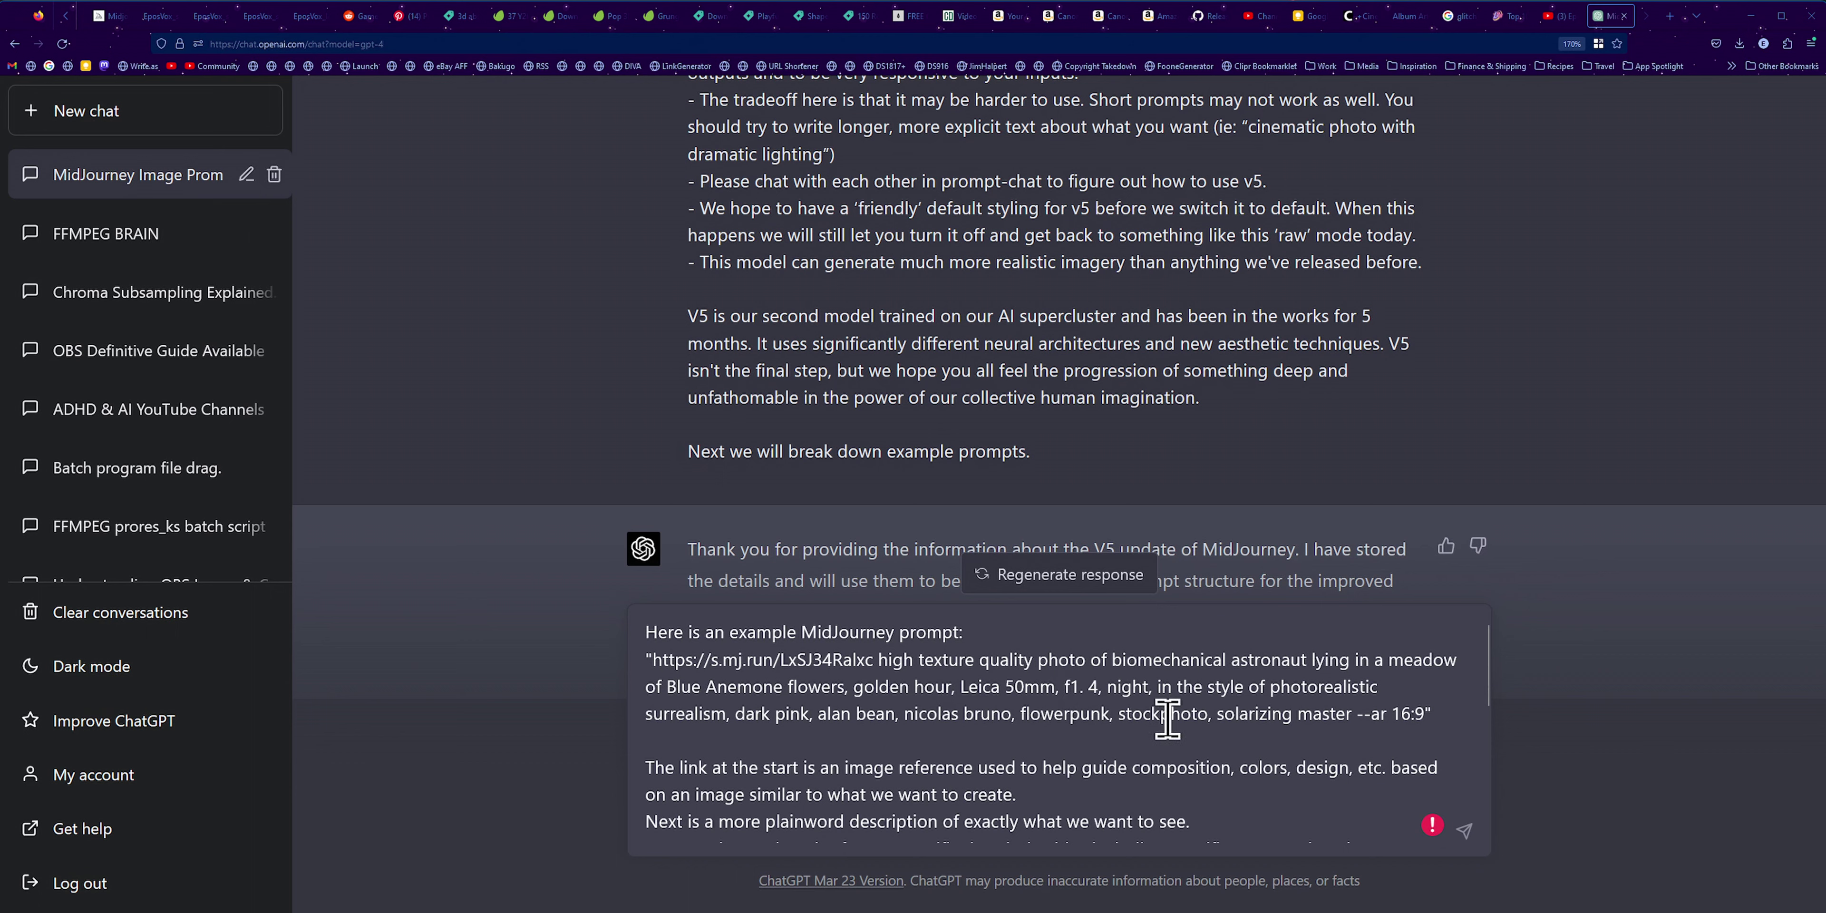
{"action": "scroll", "coordinate": [1145, 730], "scroll_direction": "down", "scroll_amount": 5}
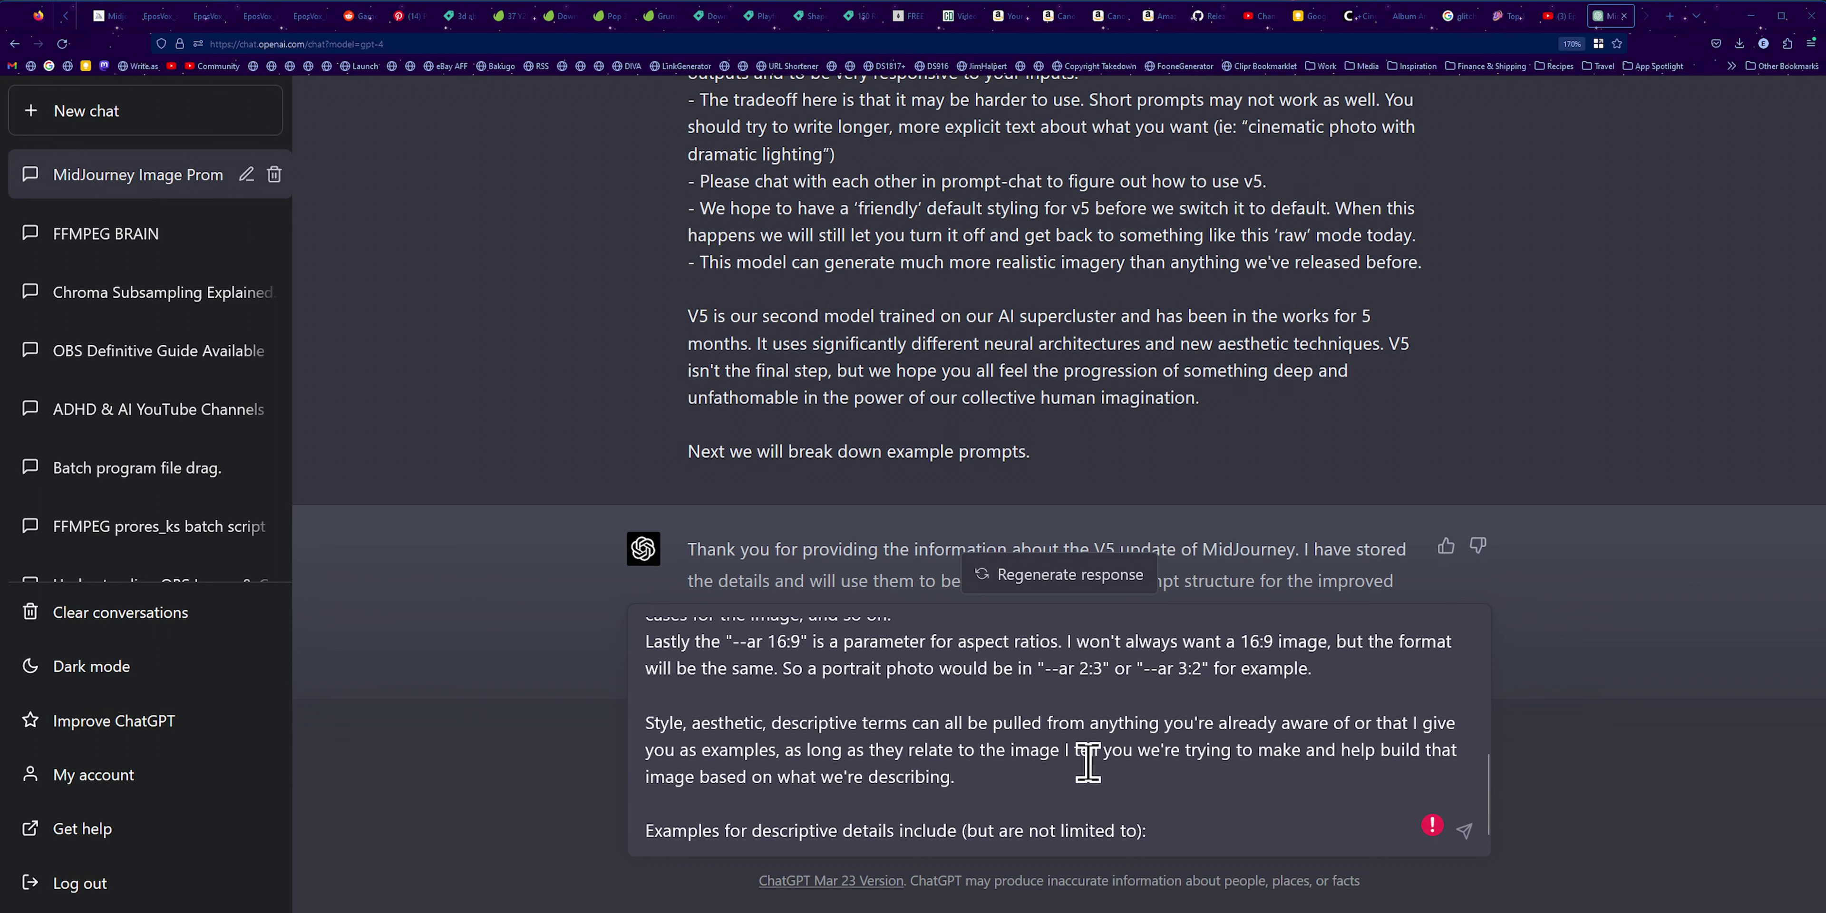
Step: Paste the list of descriptive terms (golden hour, night time, neon lights, cinematic lighting and so on) beneath the "Examples for descriptive details" line
{"action": "left_click_drag", "start_coordinate": [724, 730], "coordinate": [1035, 758]}
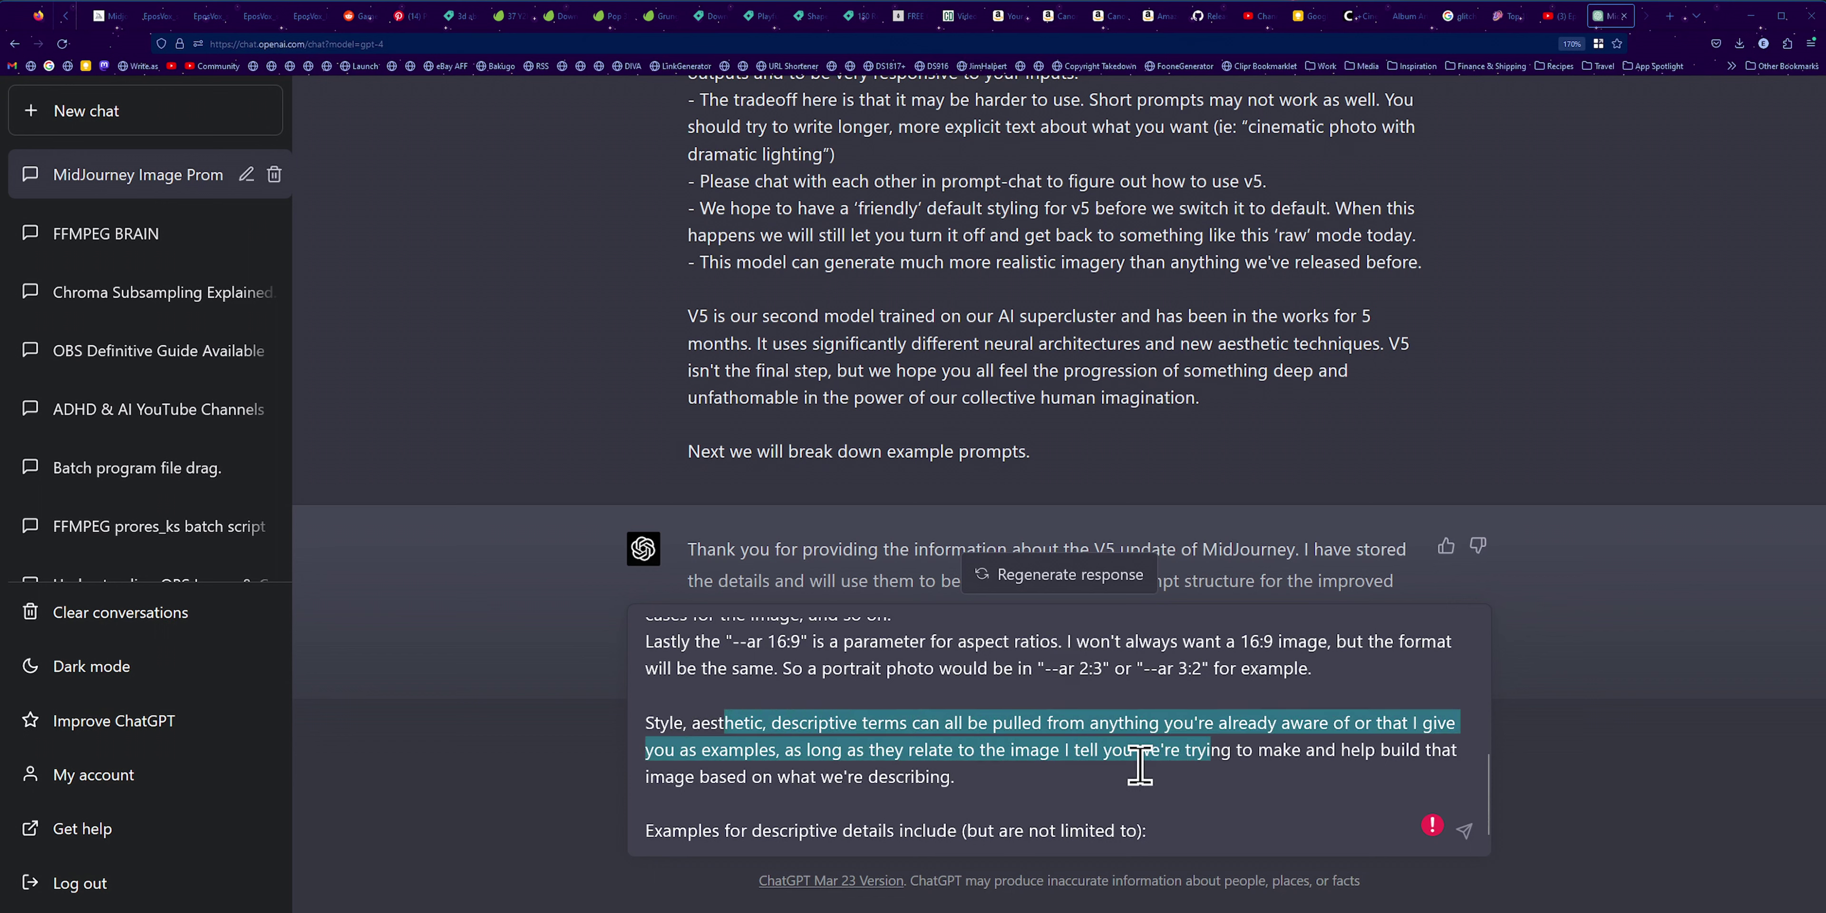
{"action": "left_click", "coordinate": [1065, 767]}
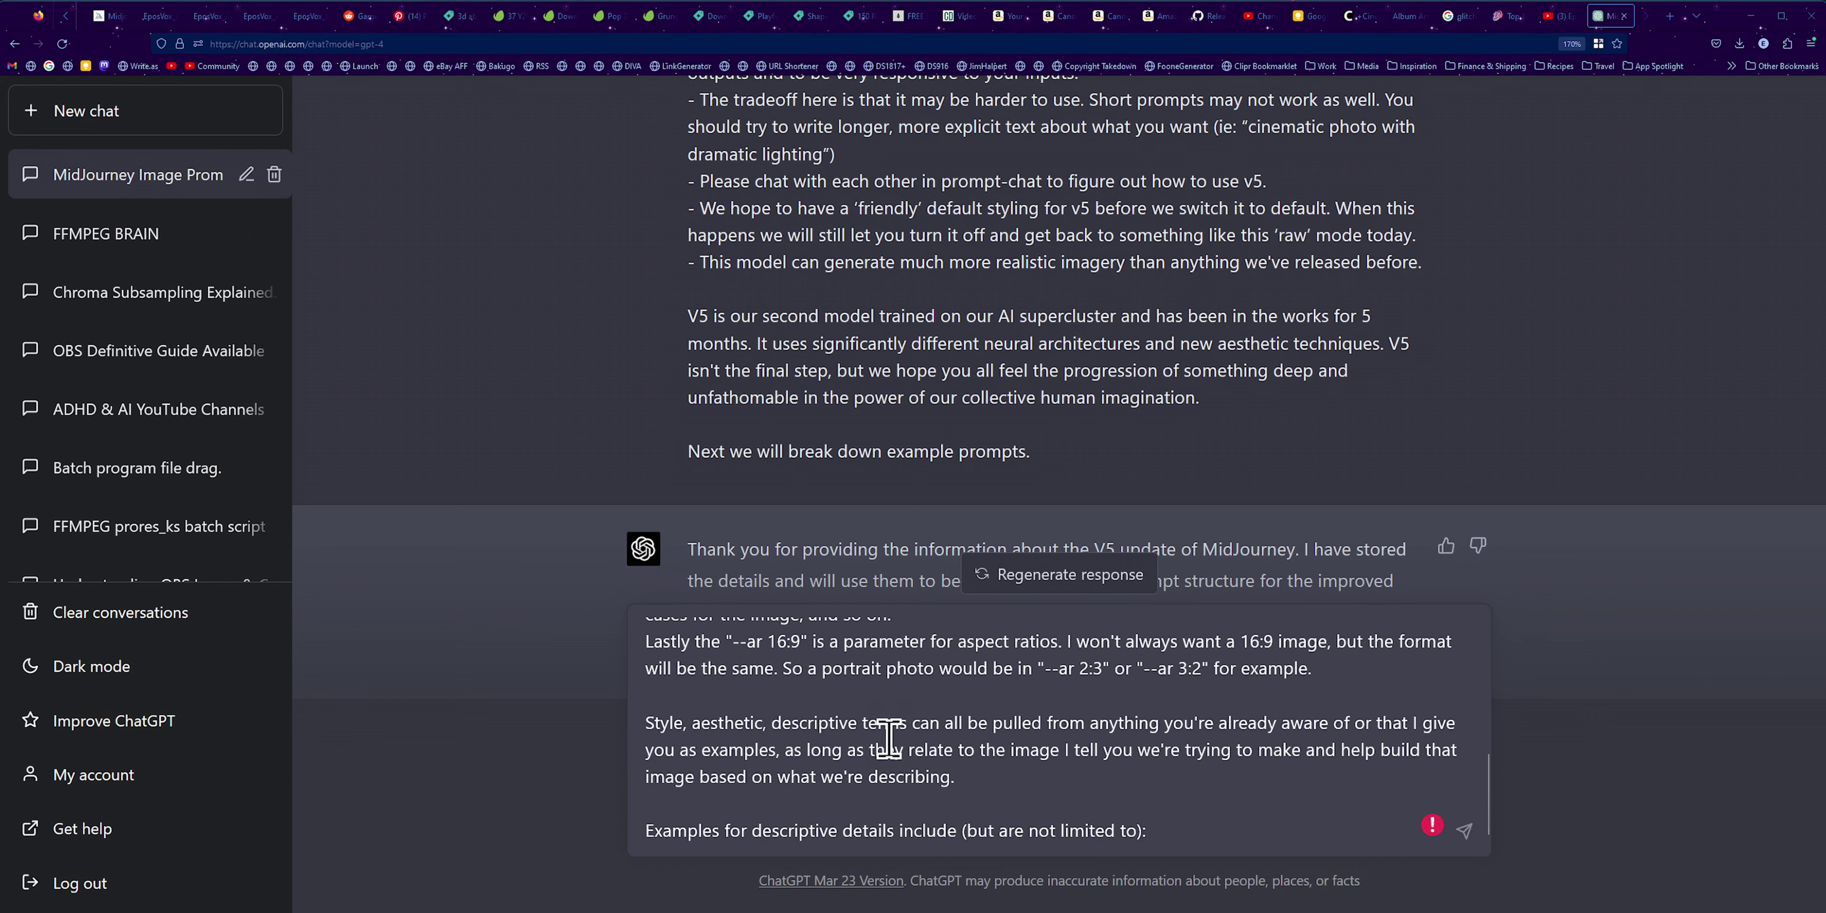
{"action": "left_click", "coordinate": [1174, 824]}
{"action": "key", "text": "shift+Return"}
{"action": "key", "text": "ctrl+v"}
{"action": "scroll", "coordinate": [920, 708], "scroll_direction": "up", "scroll_amount": 3}
{"action": "scroll", "coordinate": [843, 706], "scroll_direction": "up", "scroll_amount": 2}
{"action": "scroll", "coordinate": [838, 709], "scroll_direction": "down", "scroll_amount": 2}
{"action": "scroll", "coordinate": [801, 716], "scroll_direction": "down", "scroll_amount": 1}
{"action": "scroll", "coordinate": [800, 716], "scroll_direction": "down", "scroll_amount": 2}
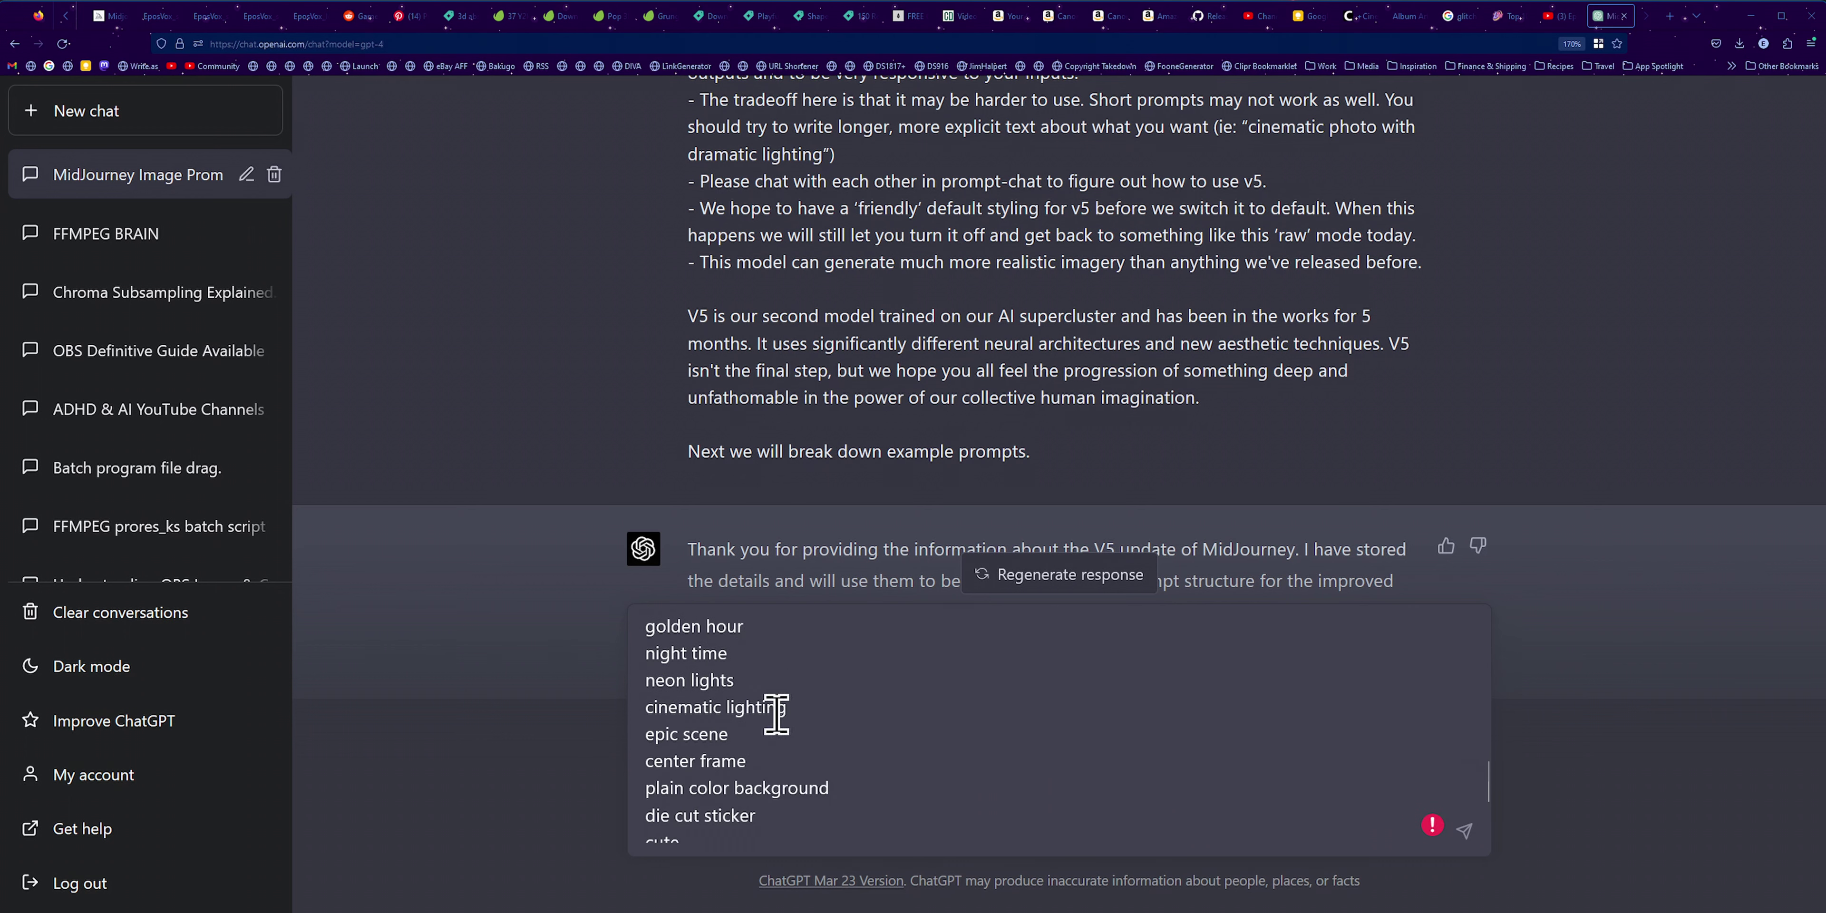
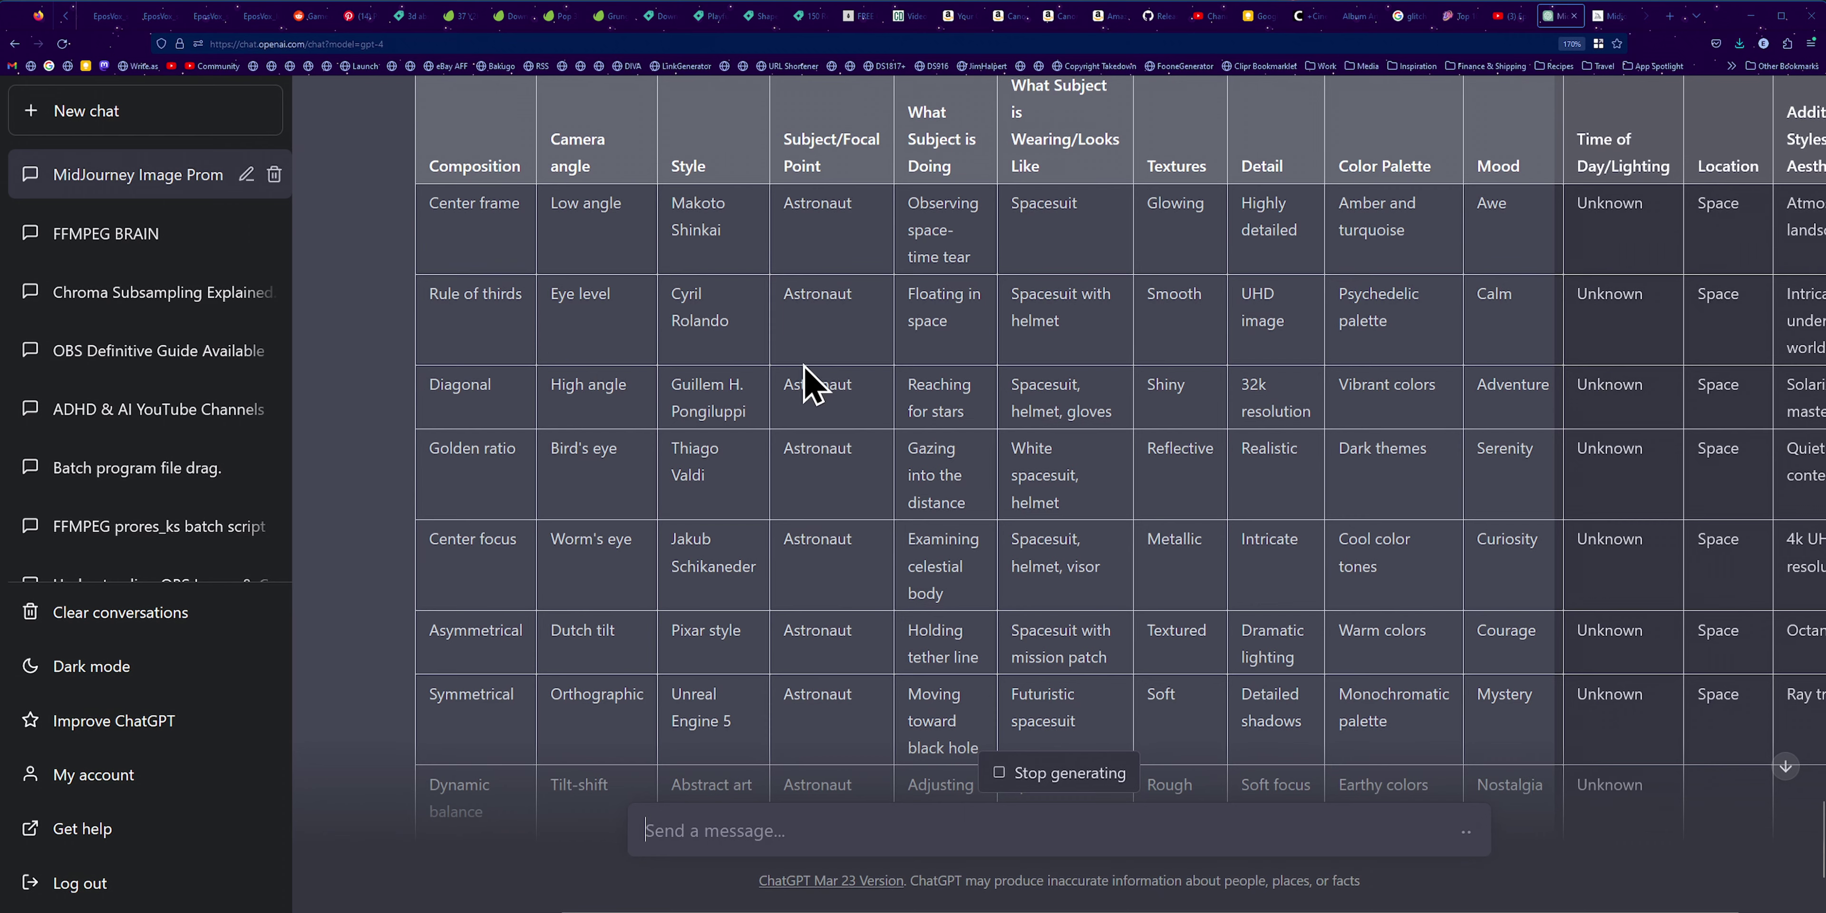
Step: Copy the "Symmetrical" row from the generated astronaut prompt category labels table
{"action": "scroll", "coordinate": [776, 450], "scroll_direction": "down", "scroll_amount": 5}
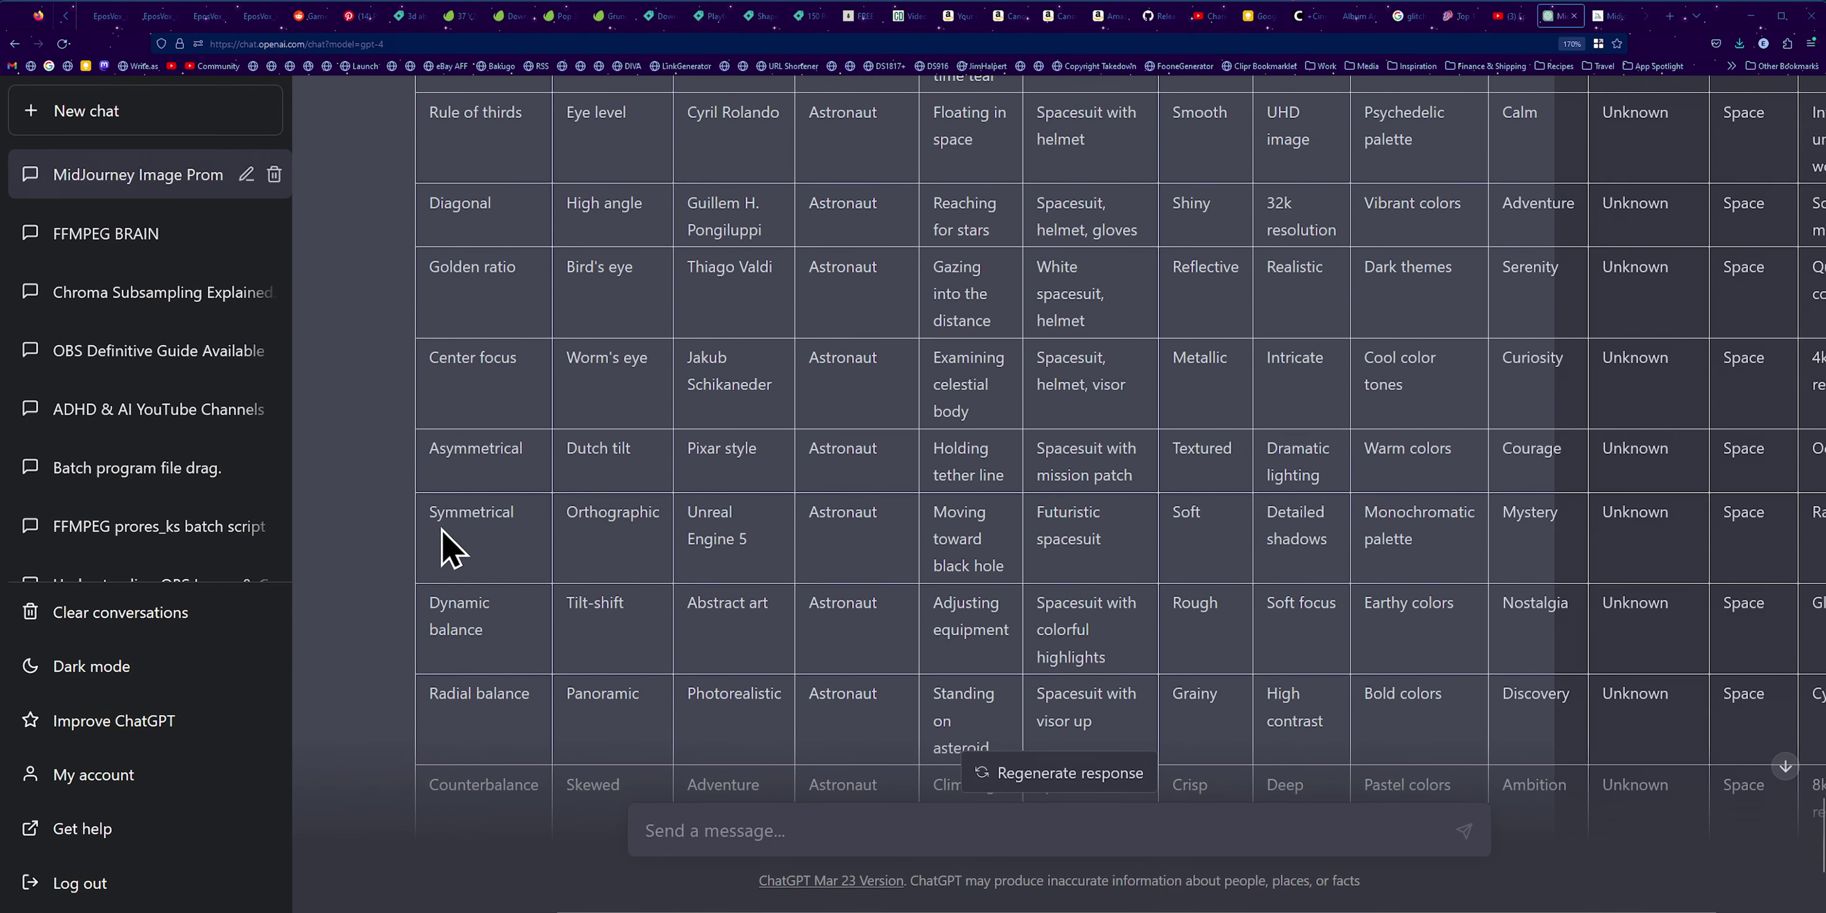
{"action": "mouse_move", "coordinate": [428, 522]}
{"action": "left_mouse_down"}
{"action": "mouse_move", "coordinate": [929, 546]}
{"action": "mouse_move", "coordinate": [1819, 533]}
{"action": "mouse_move", "coordinate": [1794, 567]}
{"action": "mouse_move", "coordinate": [1820, 556]}
{"action": "left_mouse_up"}
{"action": "key", "text": "ctrl+c"}
{"action": "scroll", "coordinate": [1751, 533], "scroll_direction": "up", "scroll_amount": 4}
{"action": "scroll", "coordinate": [1751, 535], "scroll_direction": "down", "scroll_amount": 4}
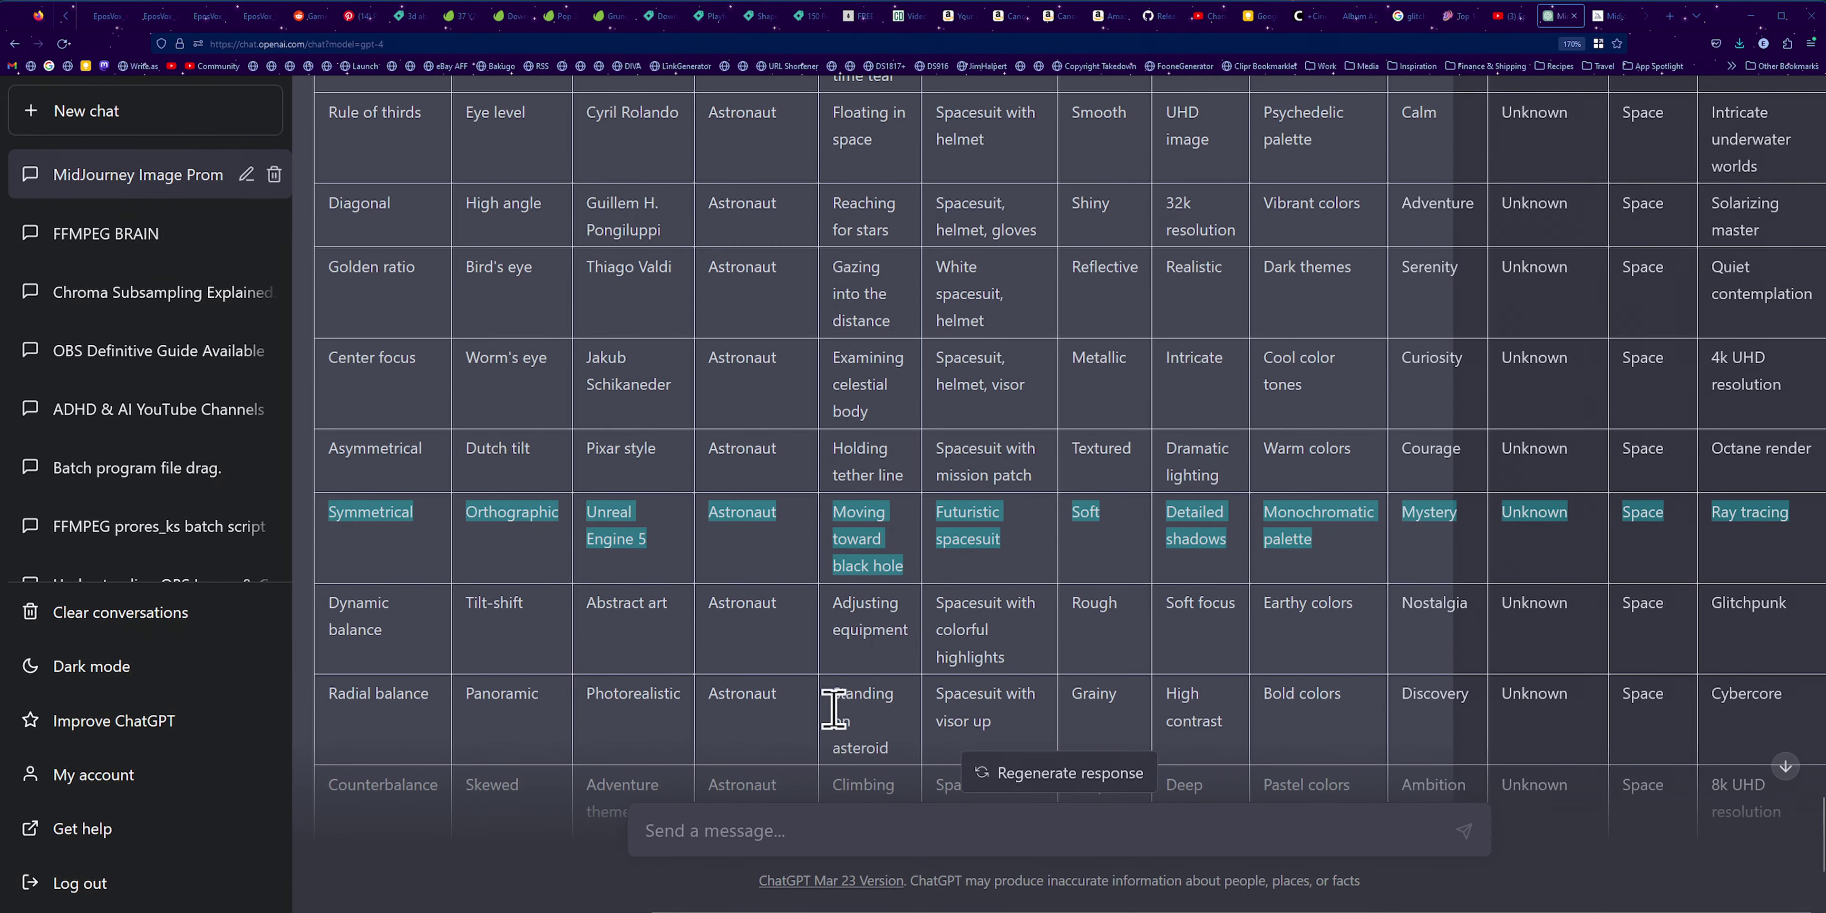
Step: Switch to Discord and submit a Midjourney /imagine prompt made of the copied row plus "--ar 13:19 --v 5 --upbeta"
{"action": "left_click", "coordinate": [915, 907]}
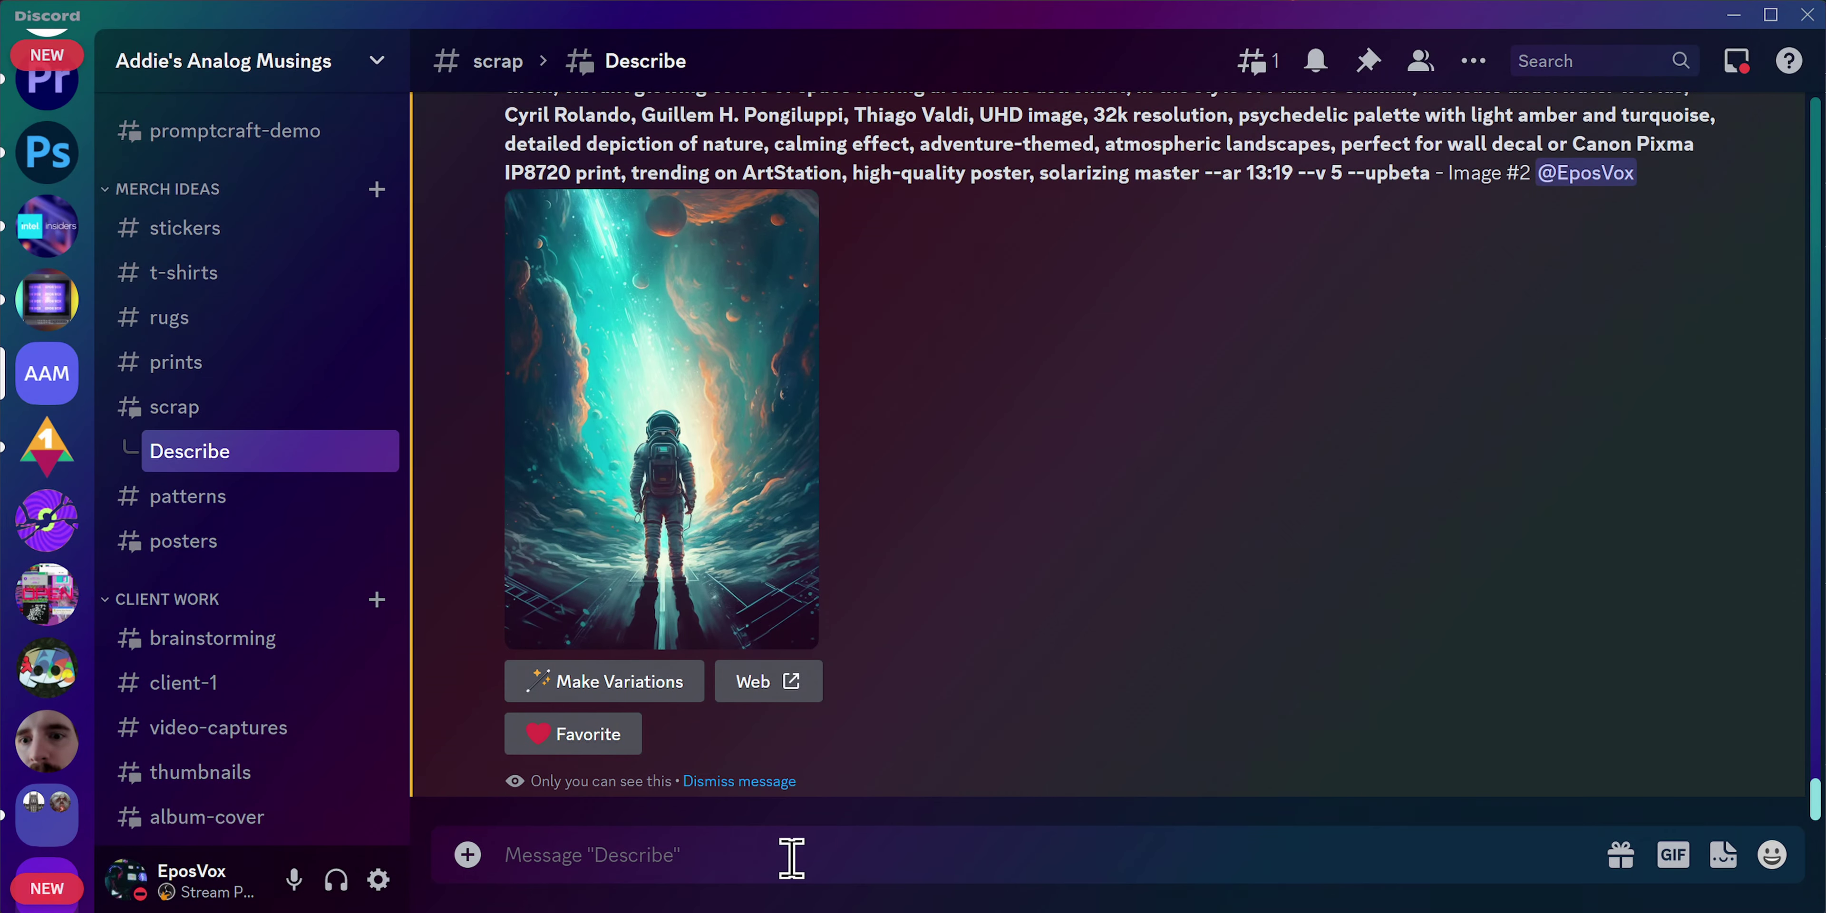
{"action": "type", "text": "/imagin"}
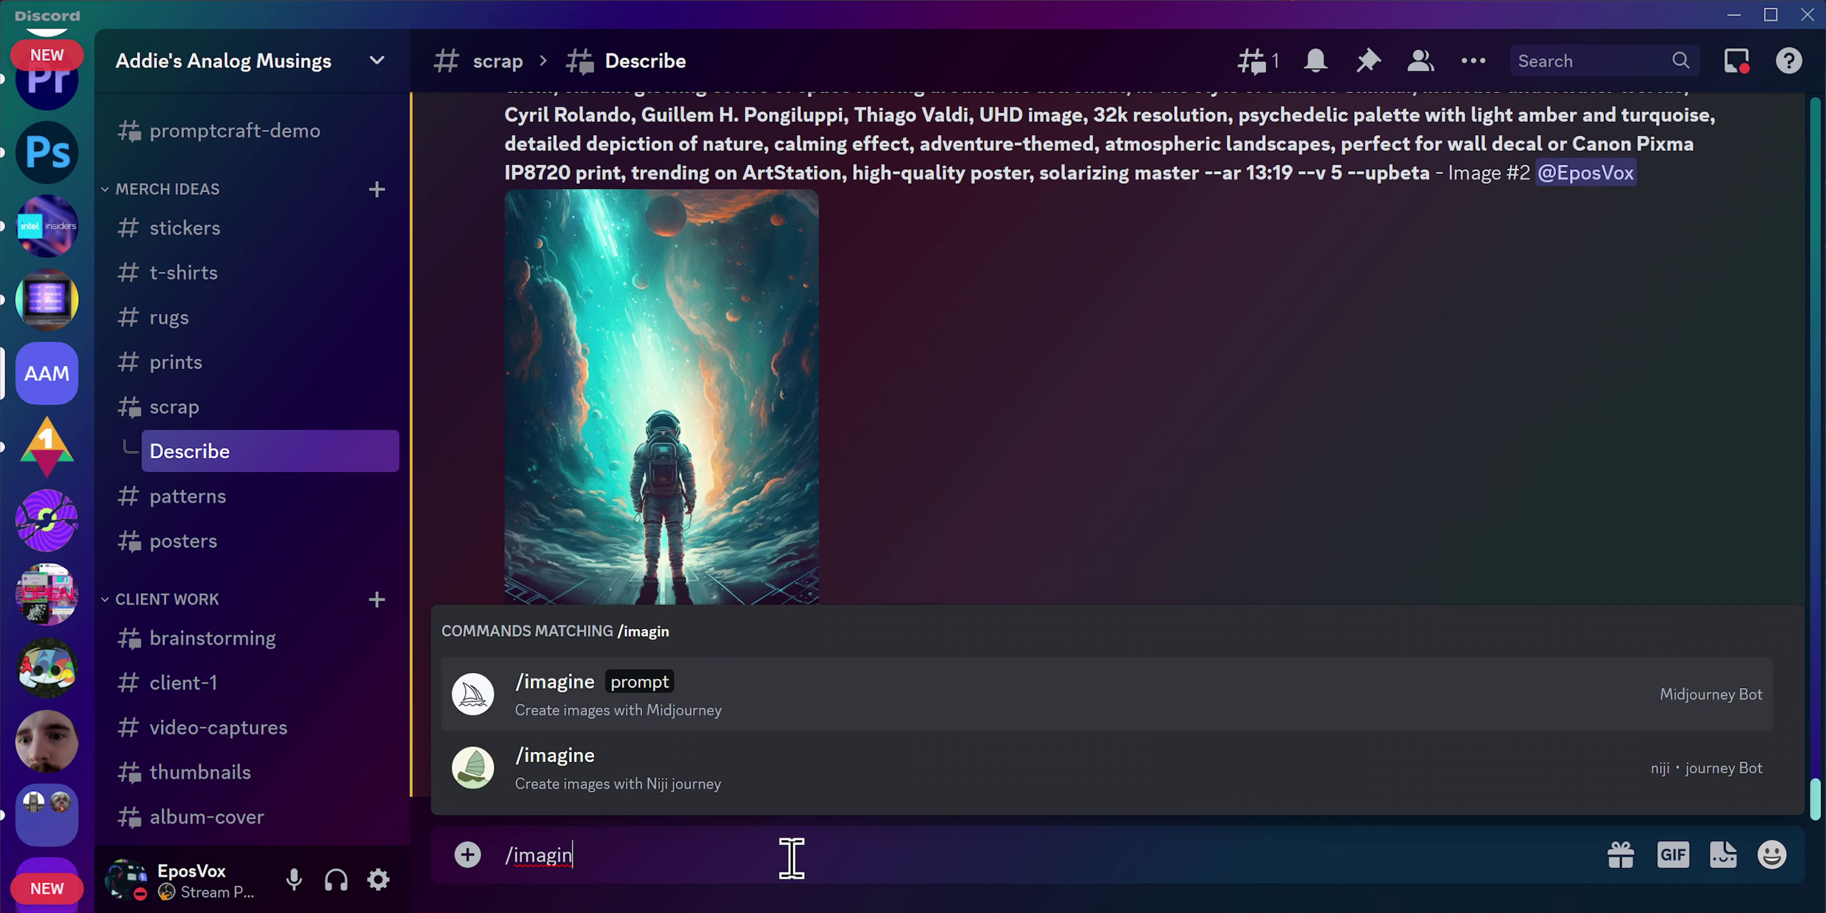
{"action": "key", "text": "Tab"}
{"action": "key", "text": "ctrl+v"}
{"action": "type", "text": "--ar"}
{"action": "key", "text": "BackSpace"}
{"action": "key", "text": "BackSpace"}
{"action": "key", "text": "BackSpace"}
{"action": "key", "text": "BackSpace"}
{"action": "type", "text": "--ar 13:"}
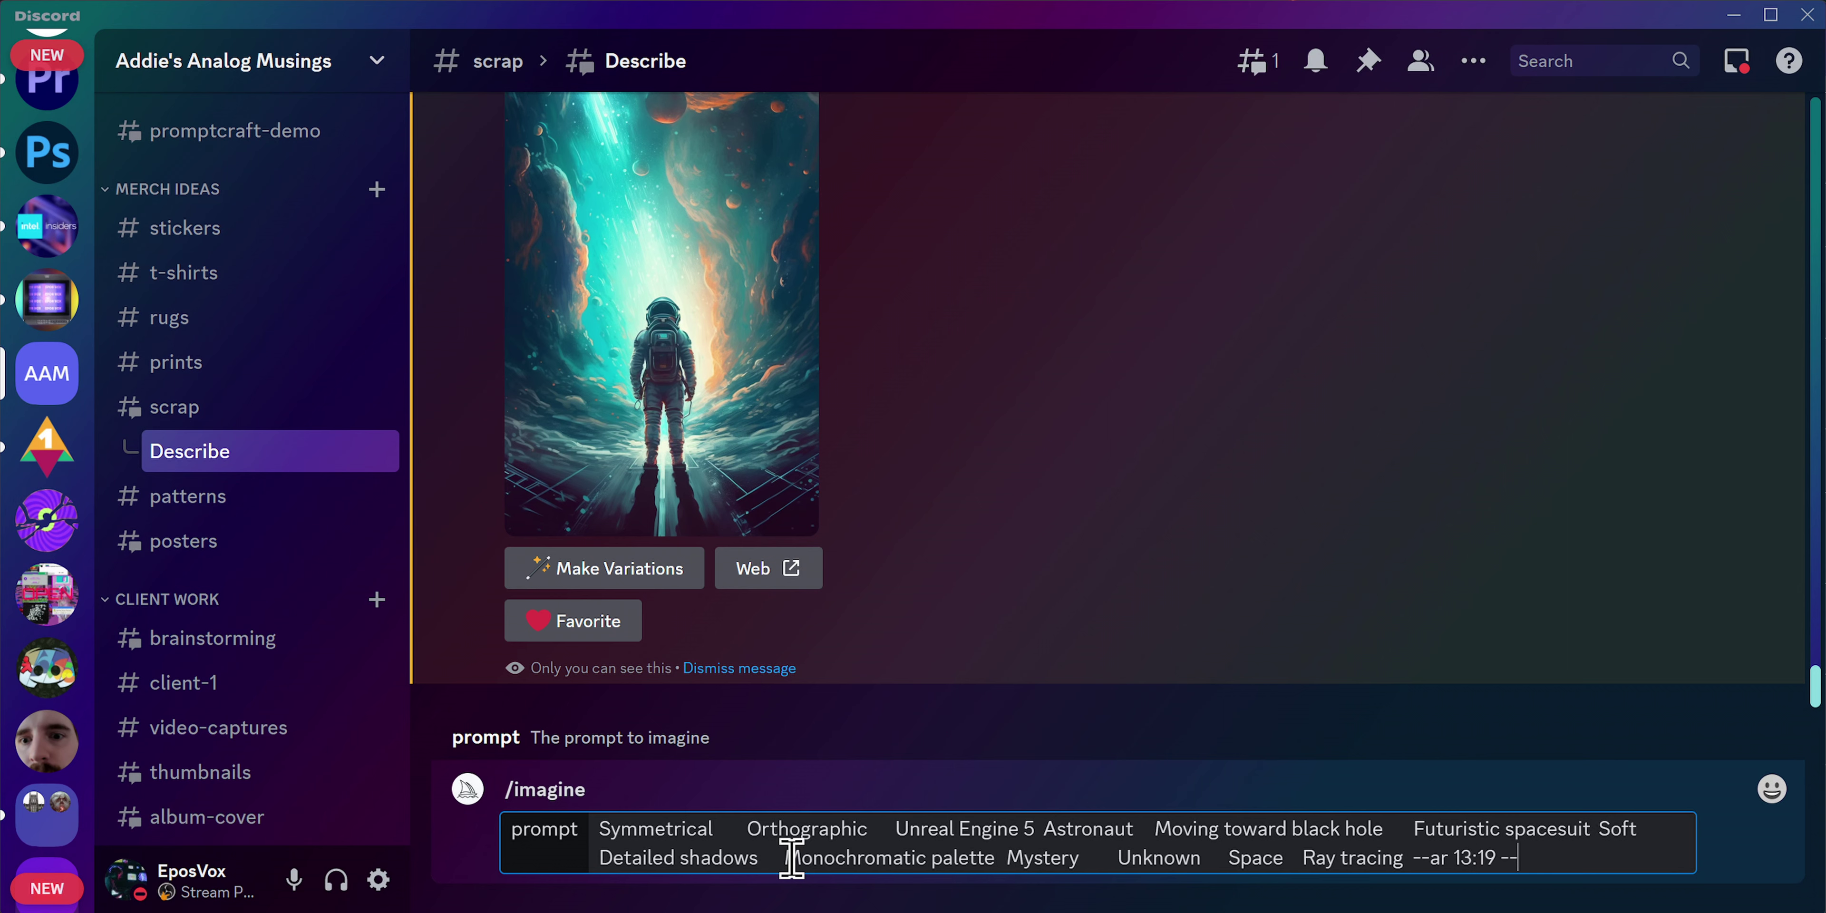
{"action": "key", "text": "Return"}
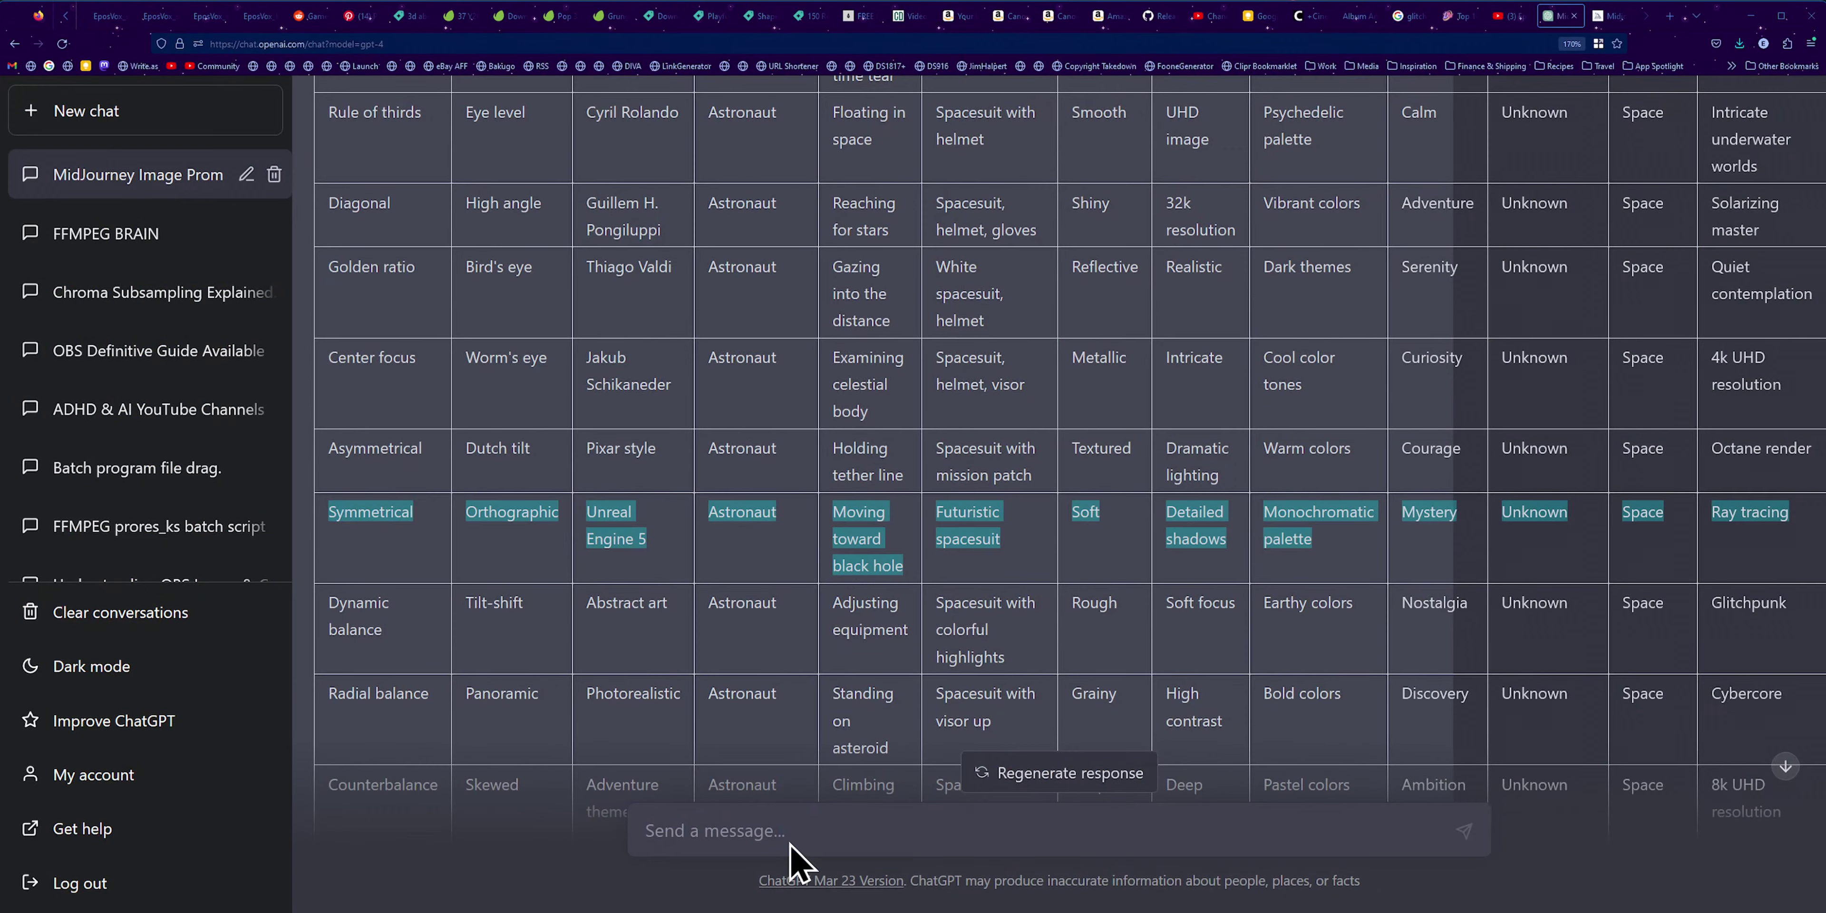
Step: Return to ChatGPT and compare the descriptors across the rows of the astronaut table
{"action": "key", "text": "alt+Tab"}
{"action": "scroll", "coordinate": [766, 361], "scroll_direction": "up", "scroll_amount": 5}
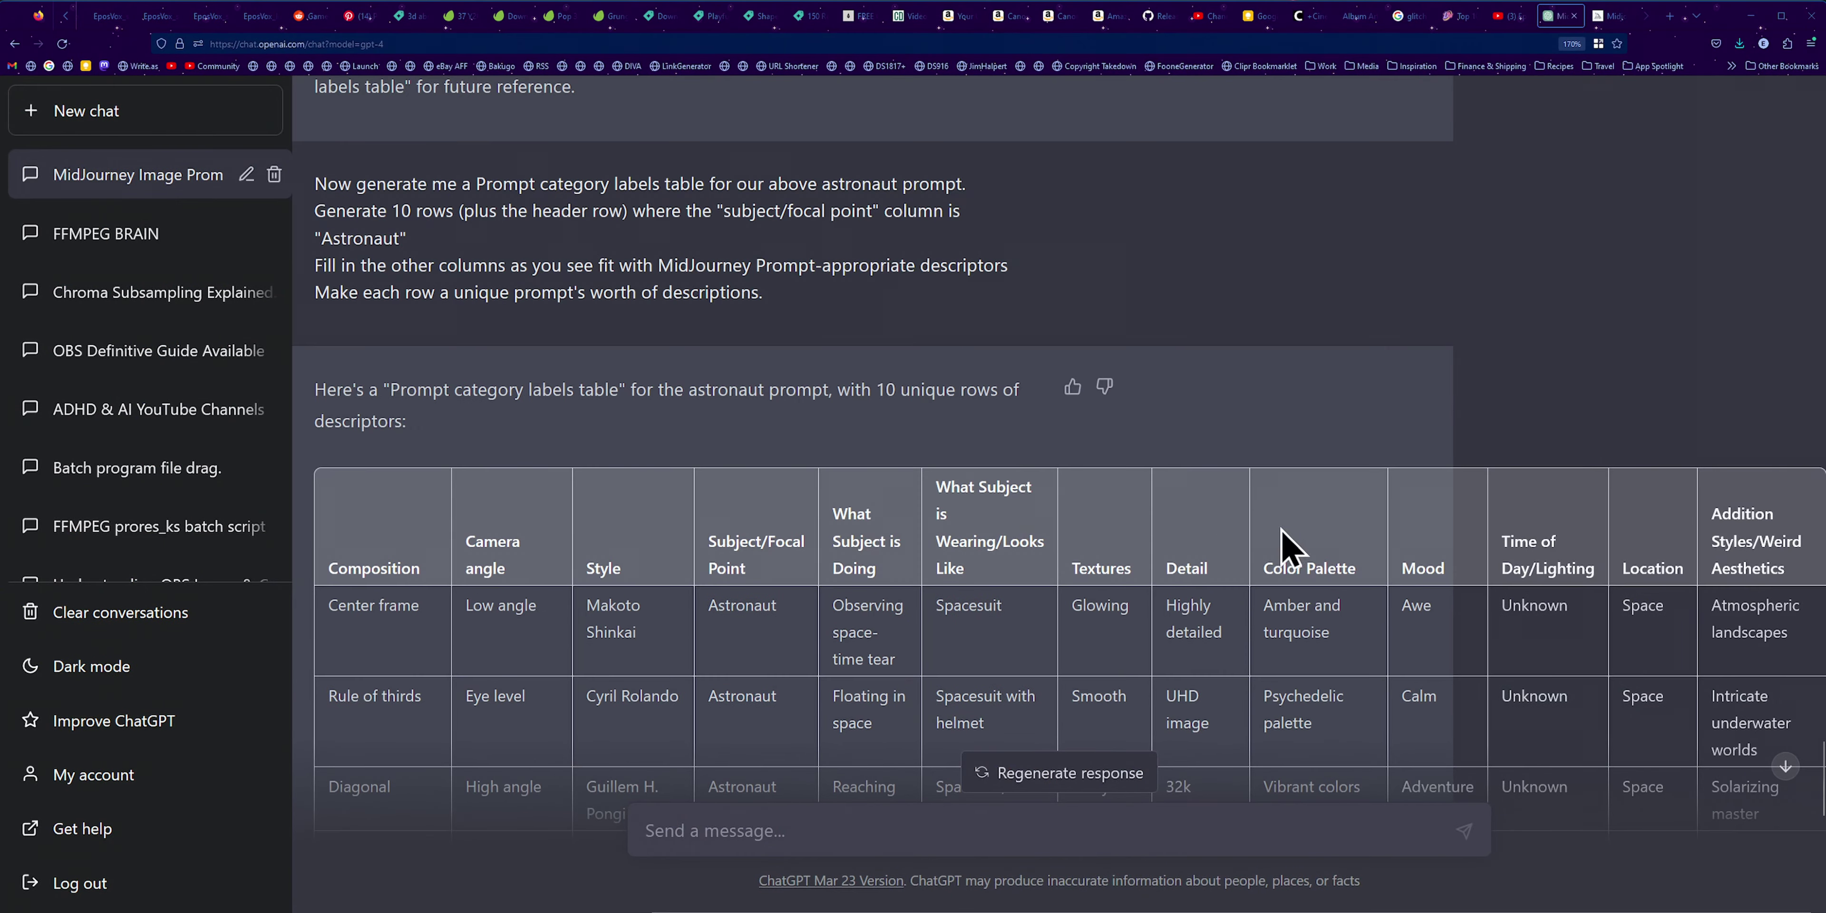
{"action": "scroll", "coordinate": [868, 510], "scroll_direction": "down", "scroll_amount": 5}
{"action": "left_click", "coordinate": [705, 521]}
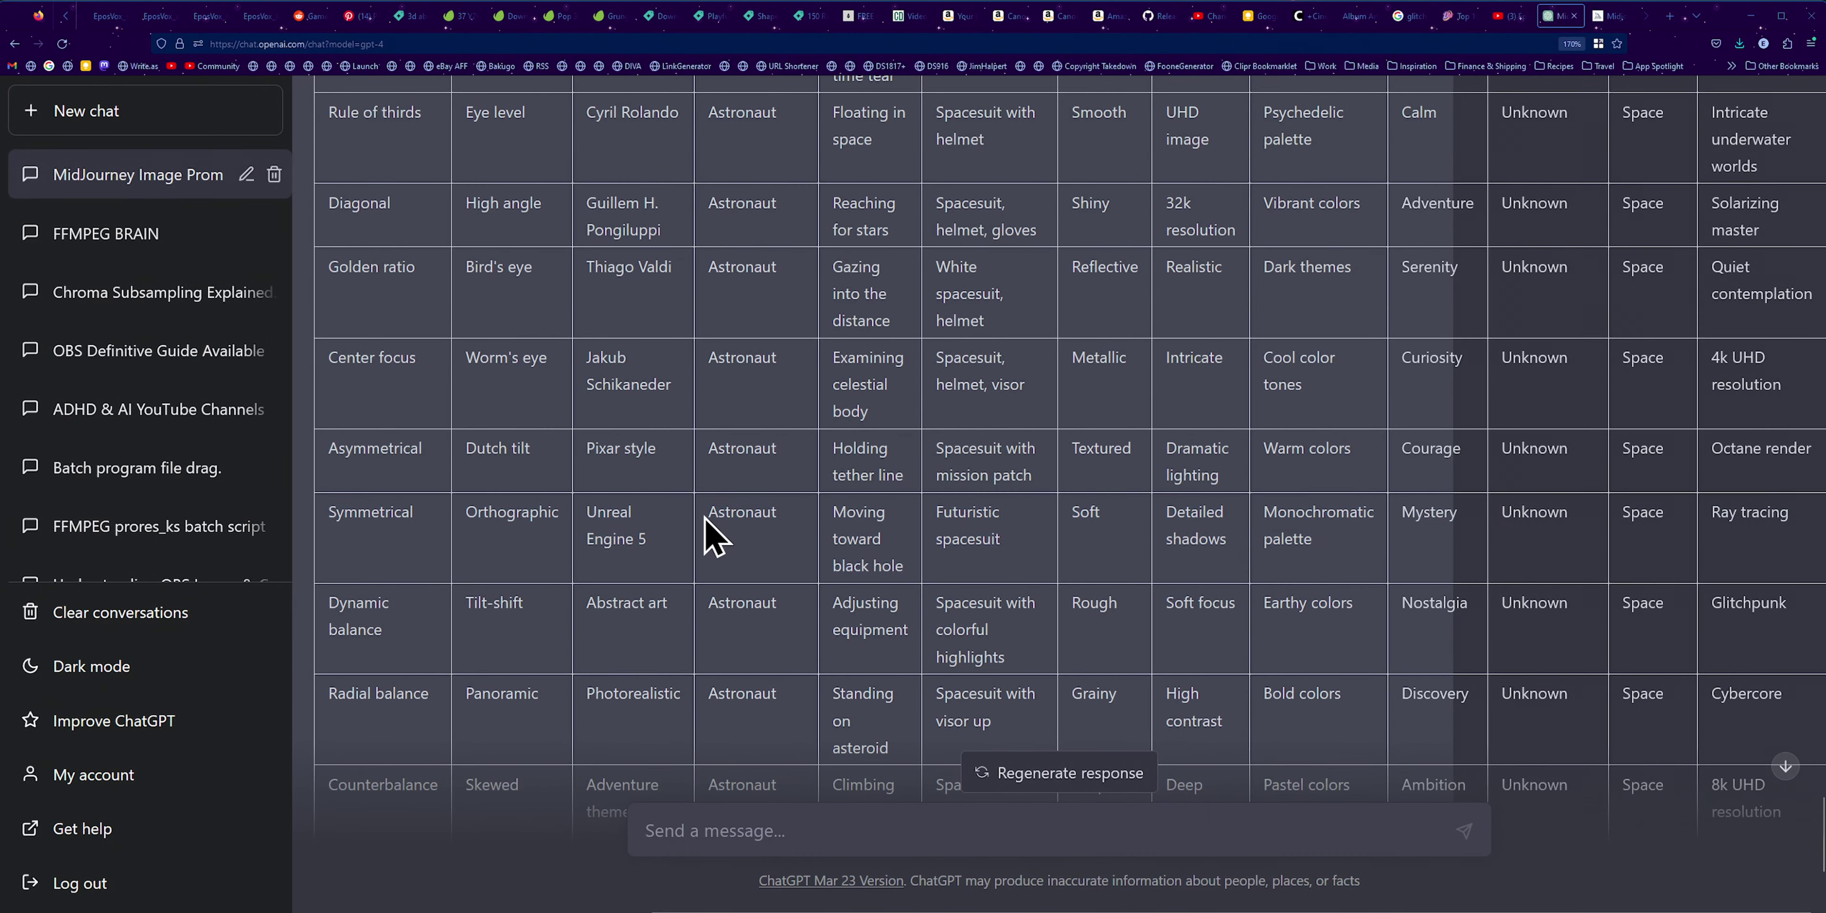
{"action": "scroll", "coordinate": [709, 528], "scroll_direction": "up", "scroll_amount": 1}
{"action": "scroll", "coordinate": [652, 411], "scroll_direction": "up", "scroll_amount": 1}
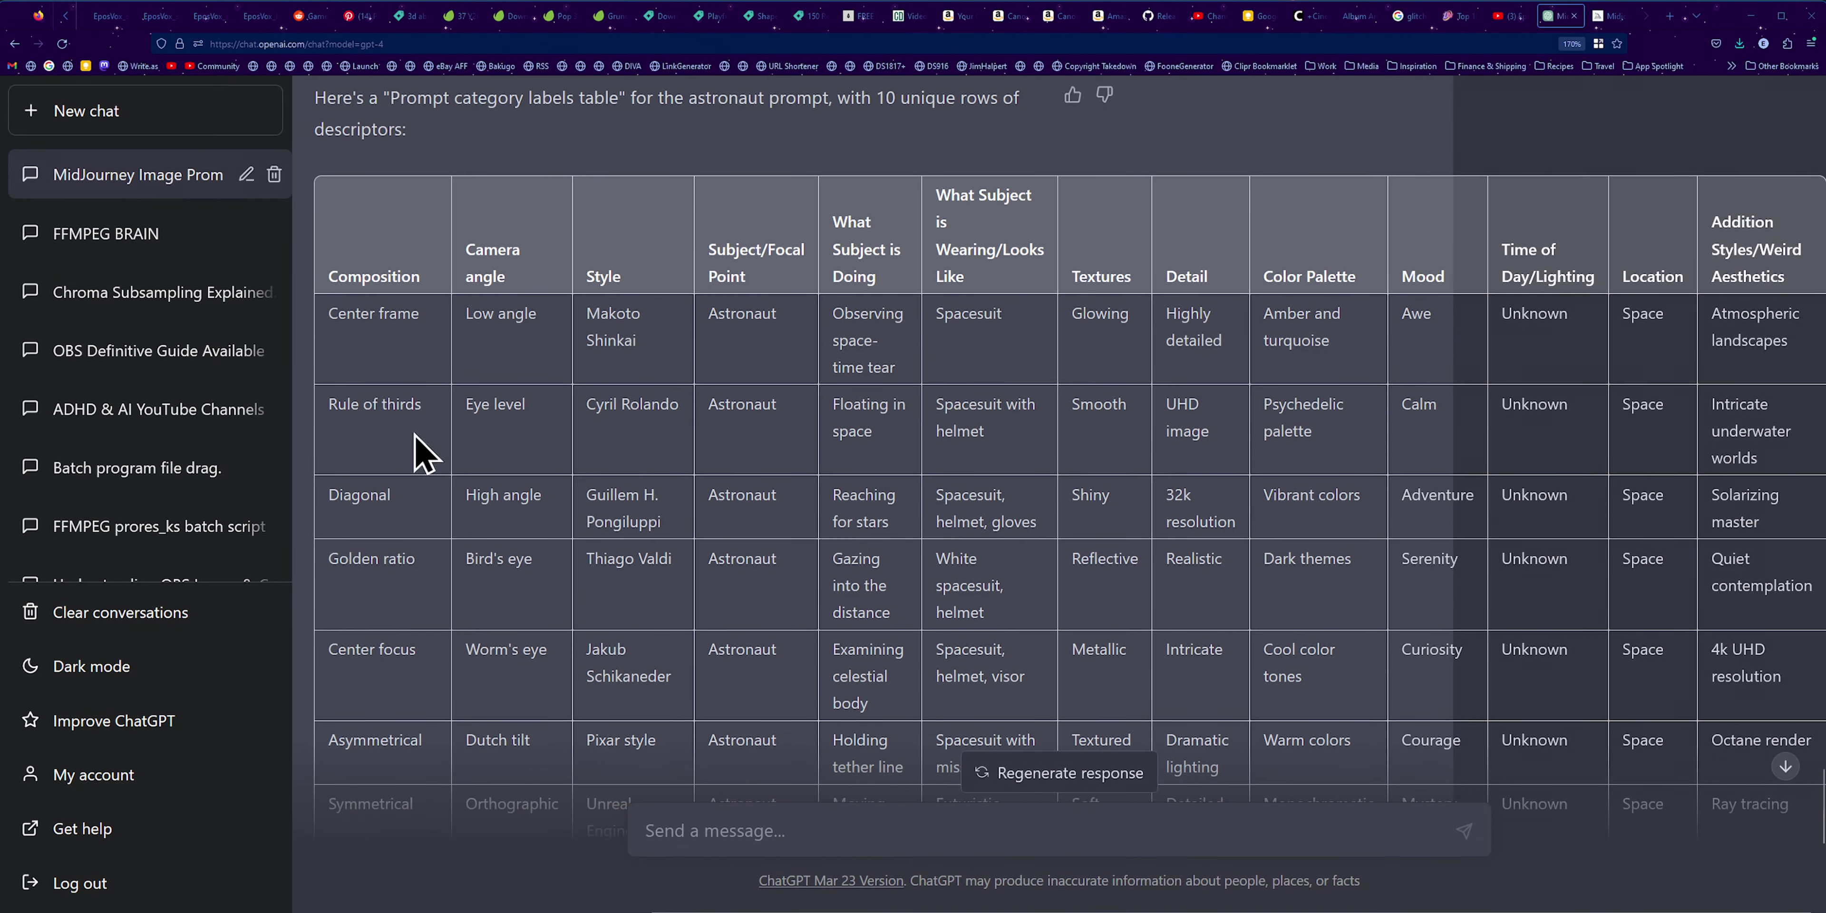
{"action": "scroll", "coordinate": [418, 545], "scroll_direction": "down", "scroll_amount": 5}
{"action": "scroll", "coordinate": [415, 550], "scroll_direction": "up", "scroll_amount": 4}
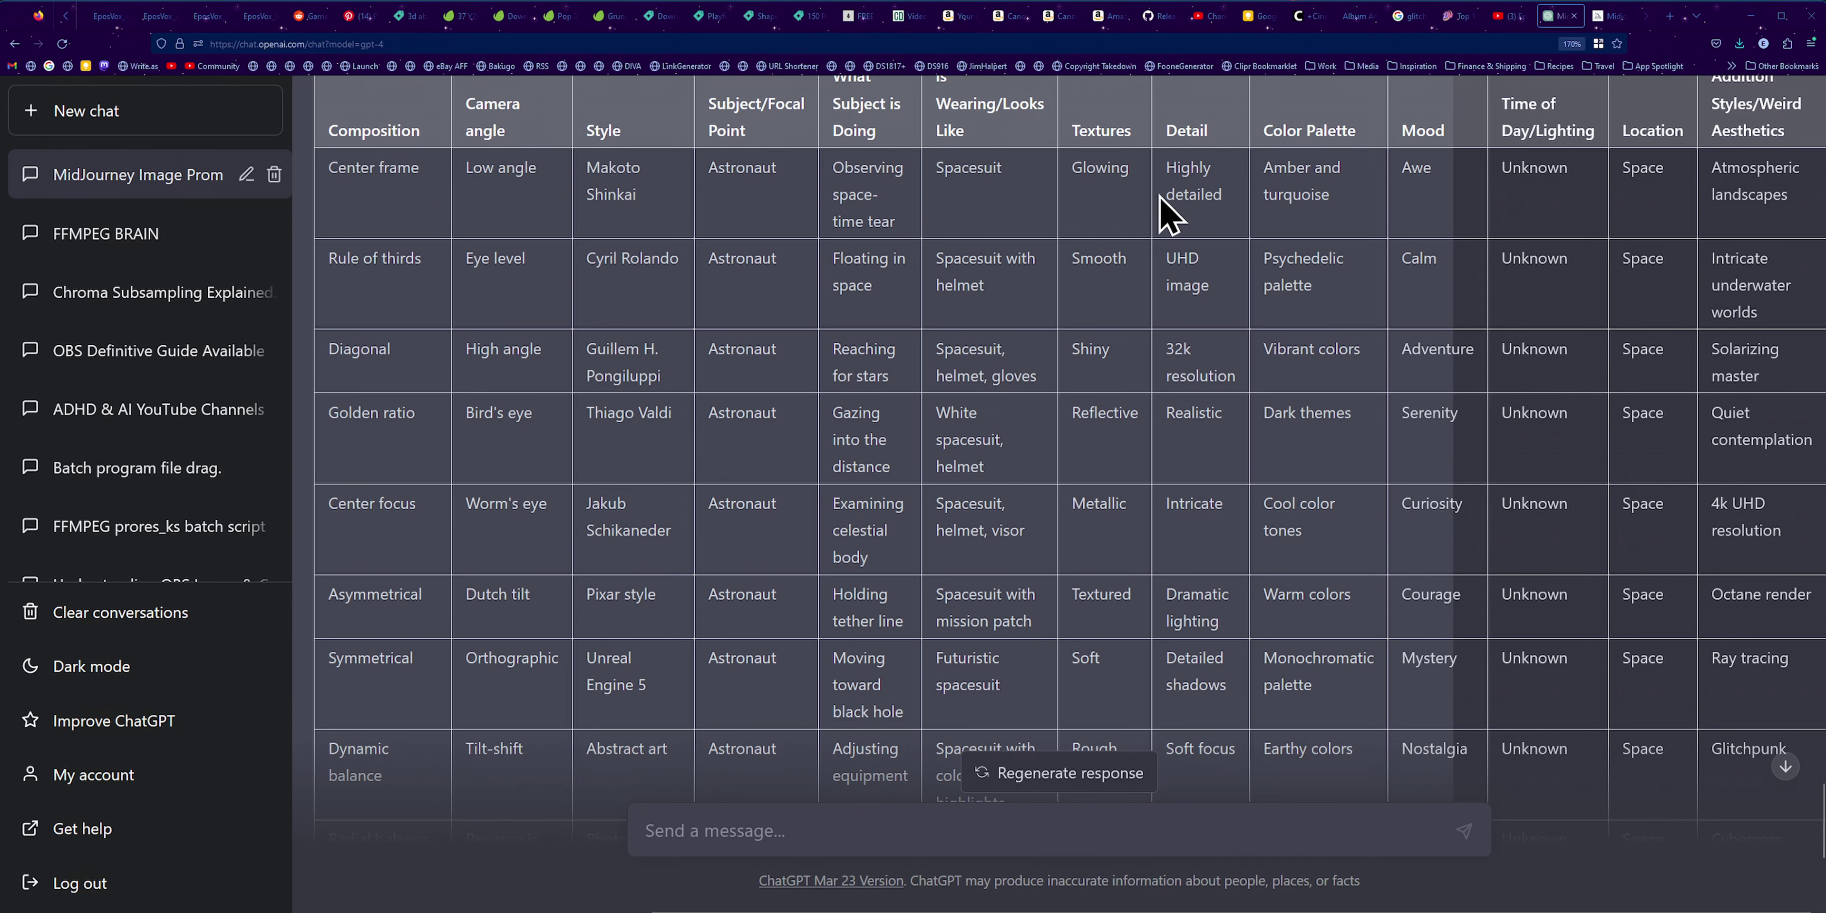
Step: Draft the request "Now re-generate row 1 (starting with "center frame") but replace "center frame" composition with", checking it against the table
{"action": "scroll", "coordinate": [769, 737], "scroll_direction": "down", "scroll_amount": 5}
{"action": "type", "text": "Now re-generate row 1 ("}
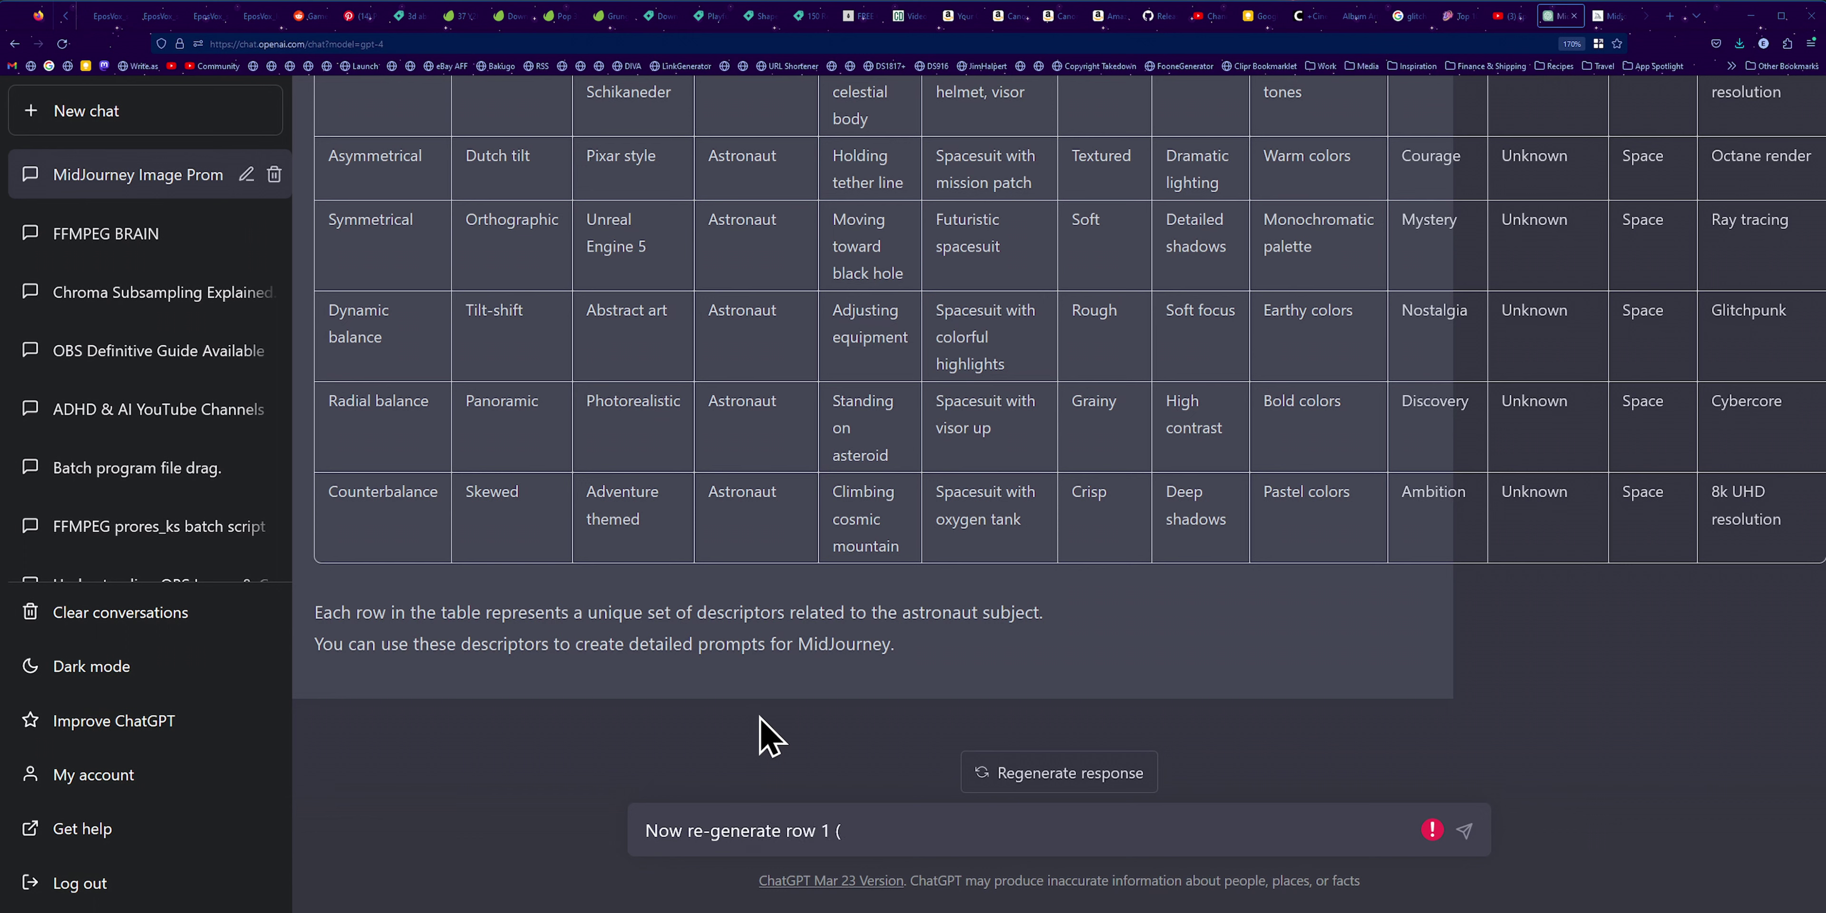
{"action": "type", "text": "\"center frame\") but replace \"center frame\" composition with"}
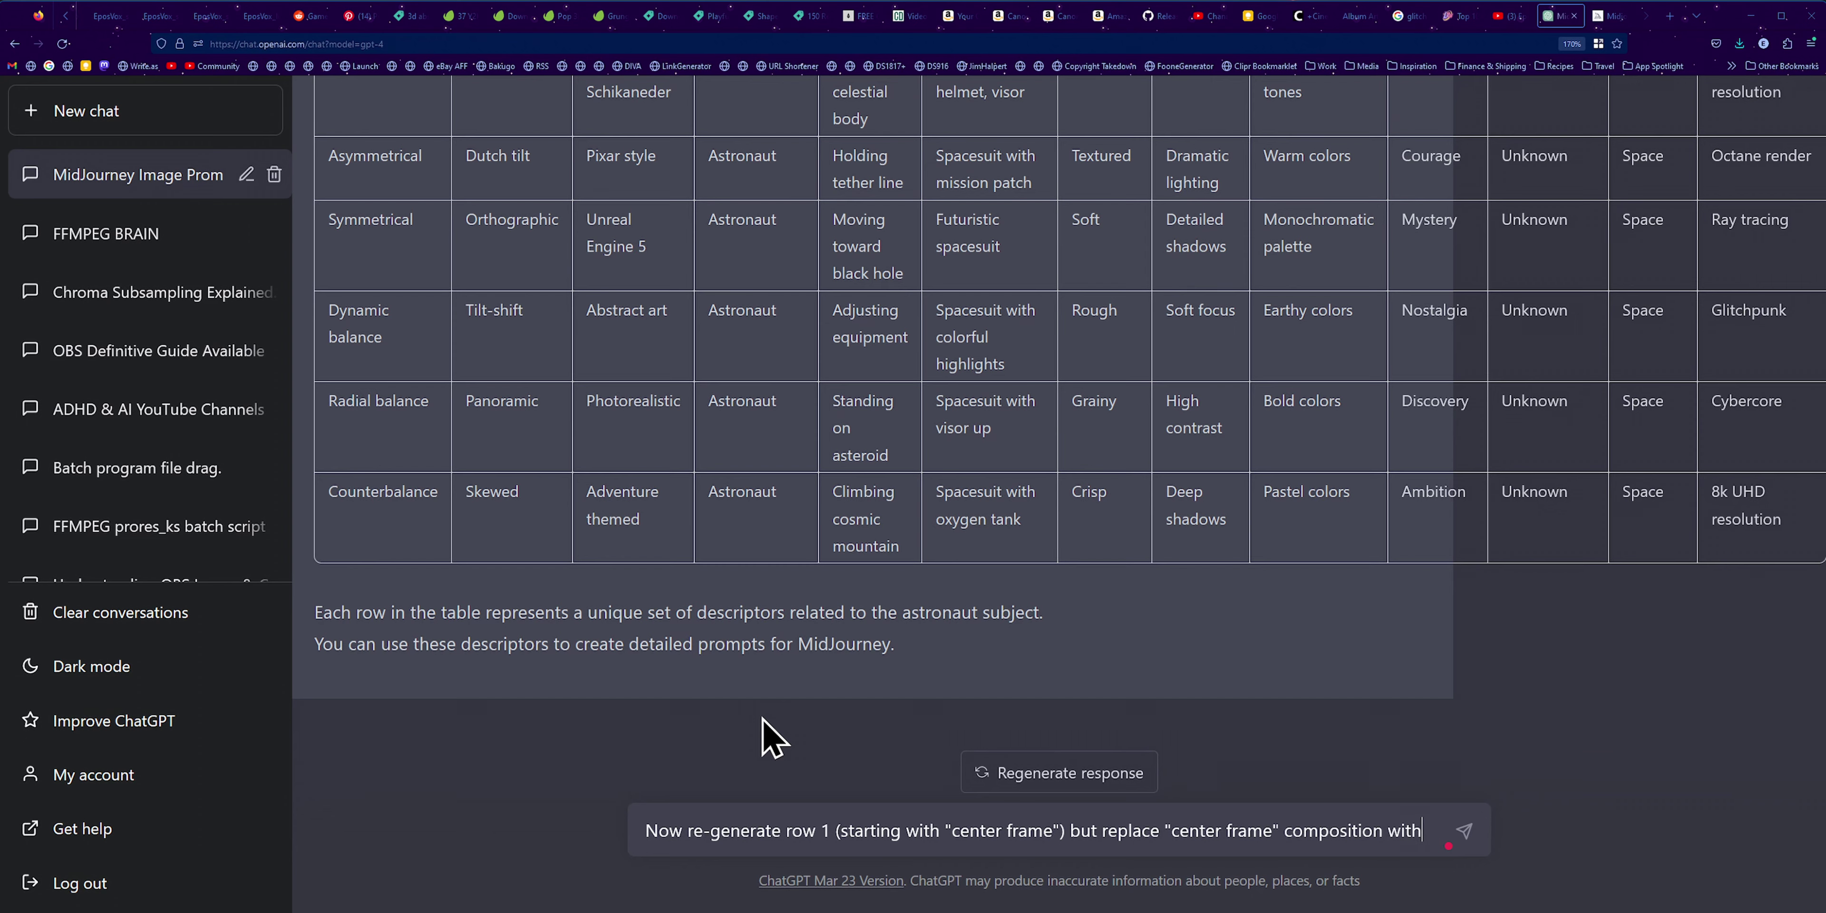
{"action": "scroll", "coordinate": [773, 722], "scroll_direction": "up", "scroll_amount": 8}
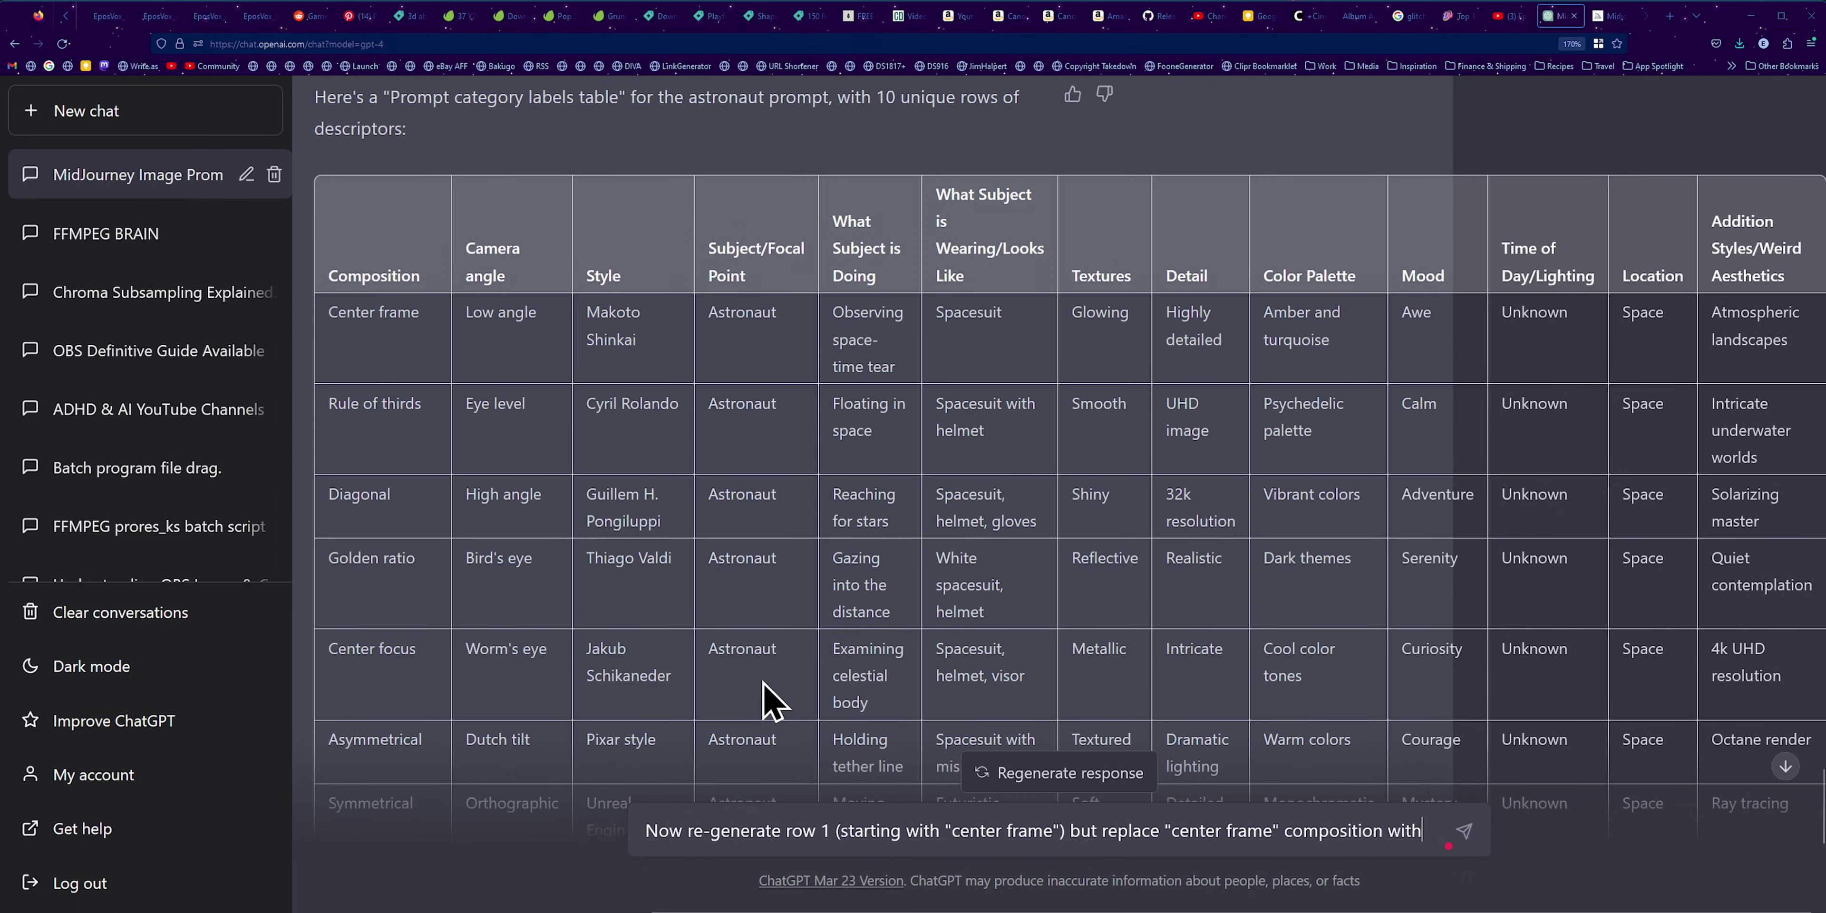
{"action": "scroll", "coordinate": [770, 701], "scroll_direction": "left", "scroll_amount": 2}
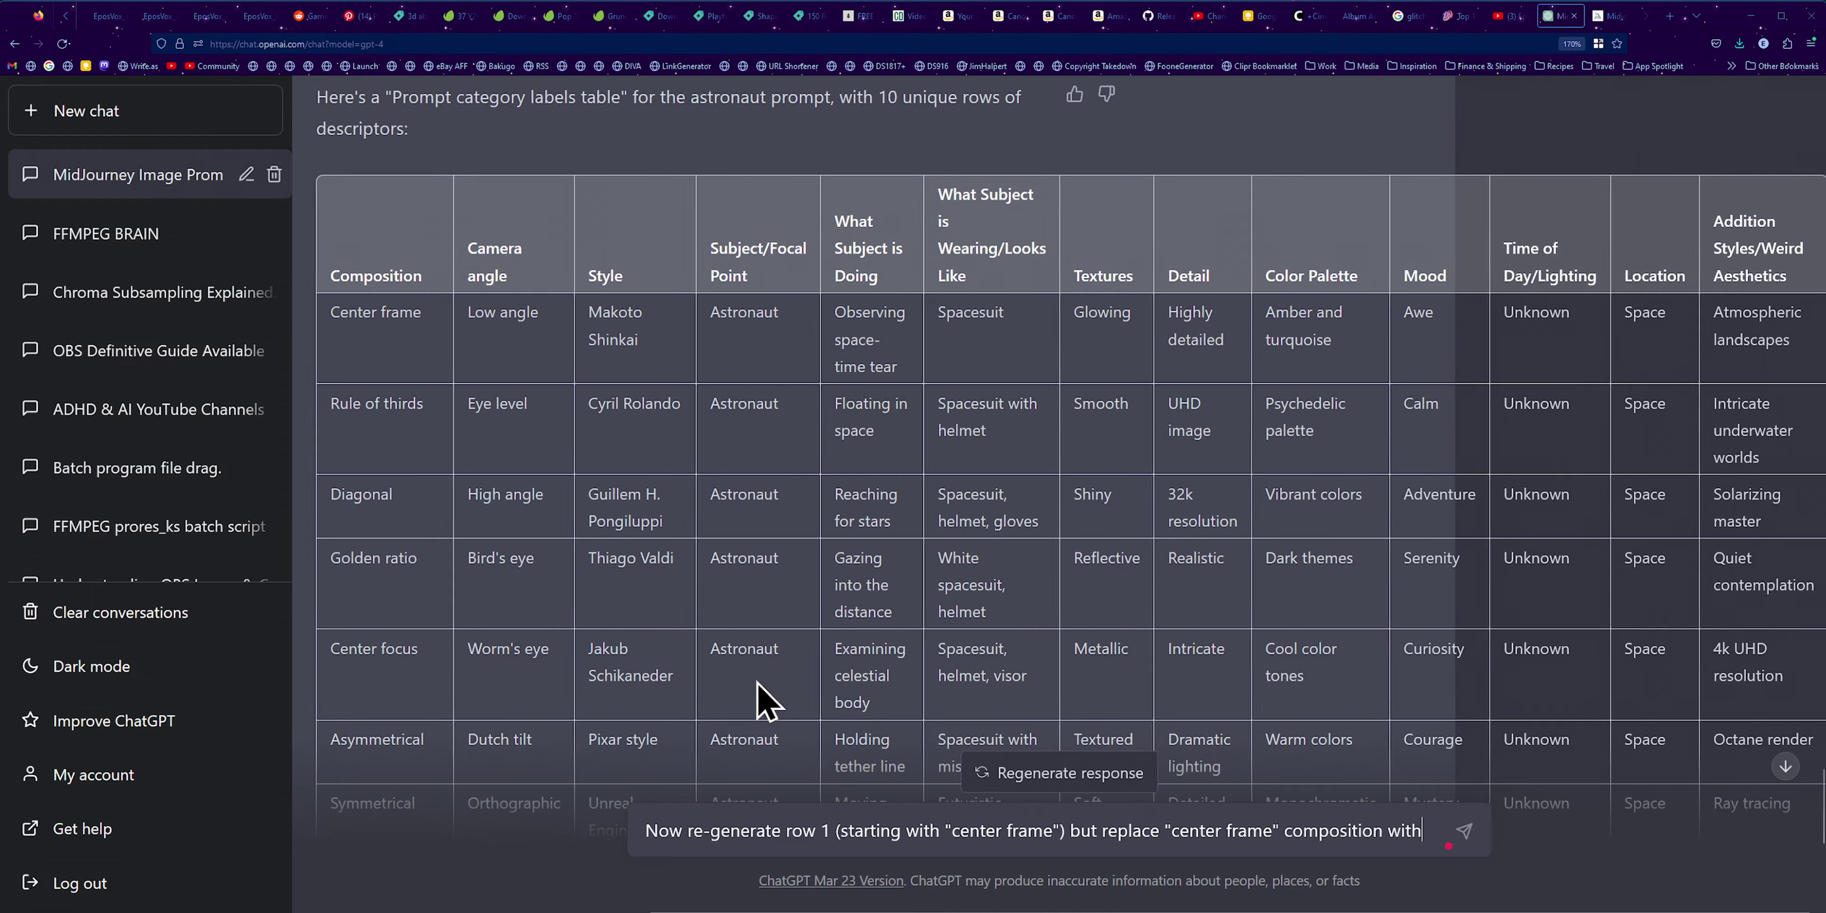
{"action": "scroll", "coordinate": [757, 683], "scroll_direction": "left", "scroll_amount": 2}
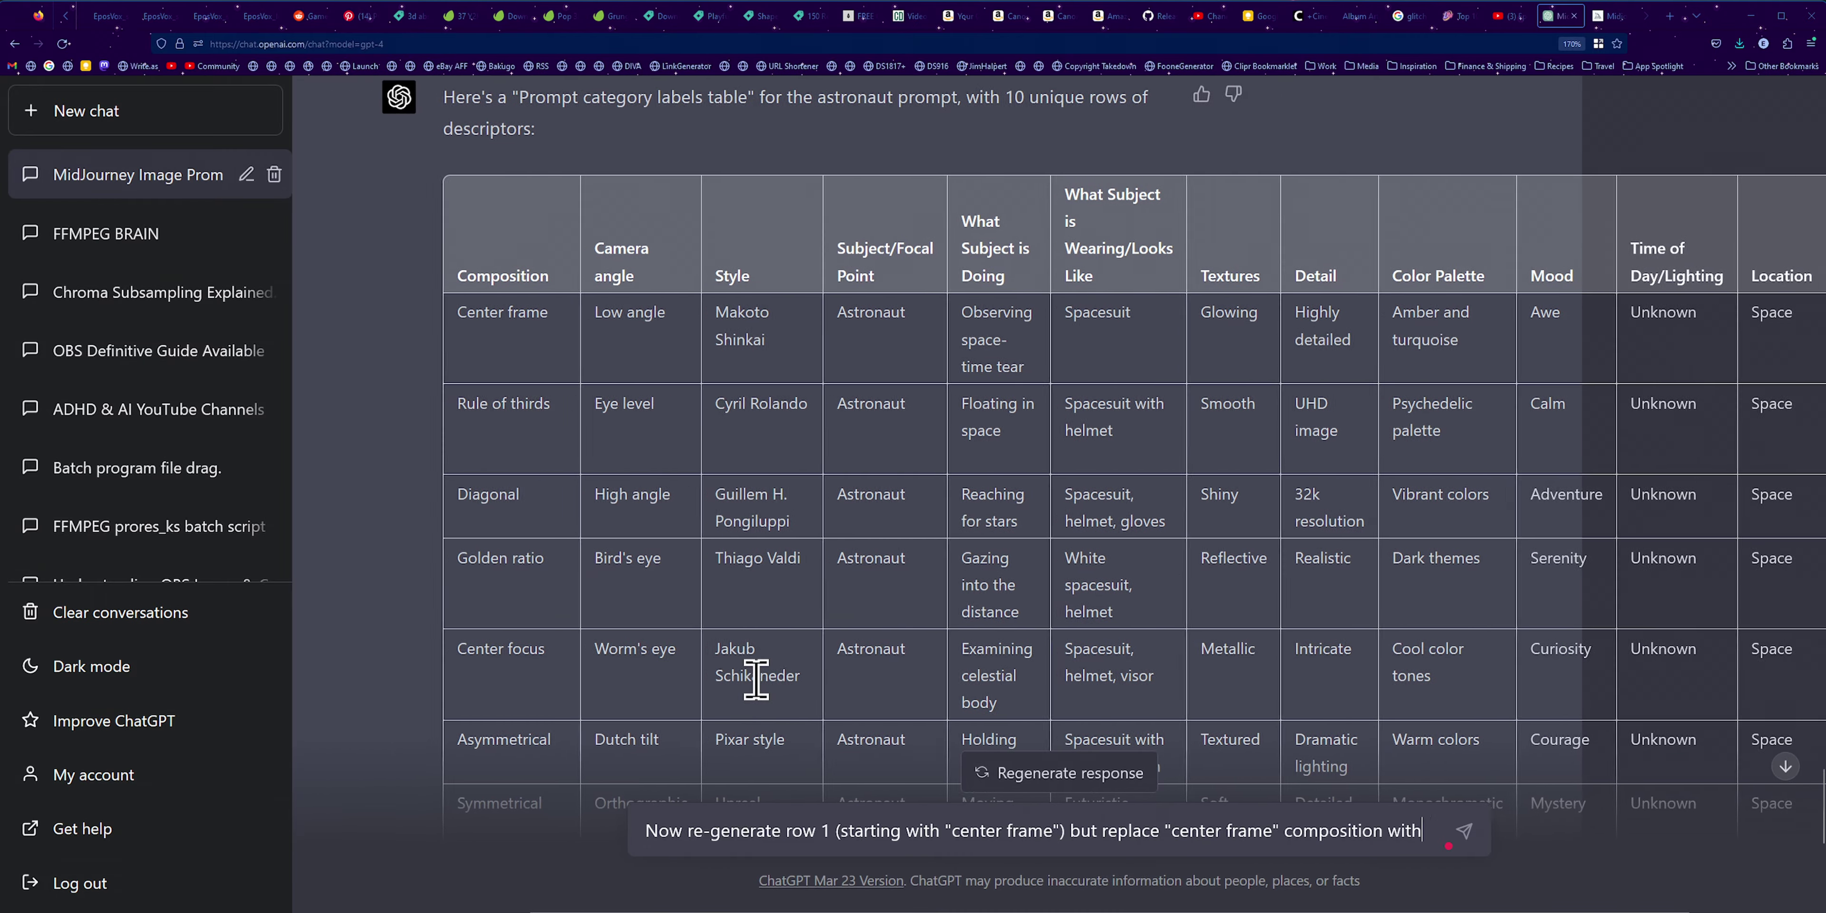
{"action": "scroll", "coordinate": [757, 683], "scroll_direction": "right", "scroll_amount": 2}
{"action": "scroll", "coordinate": [757, 701], "scroll_direction": "down", "scroll_amount": 8}
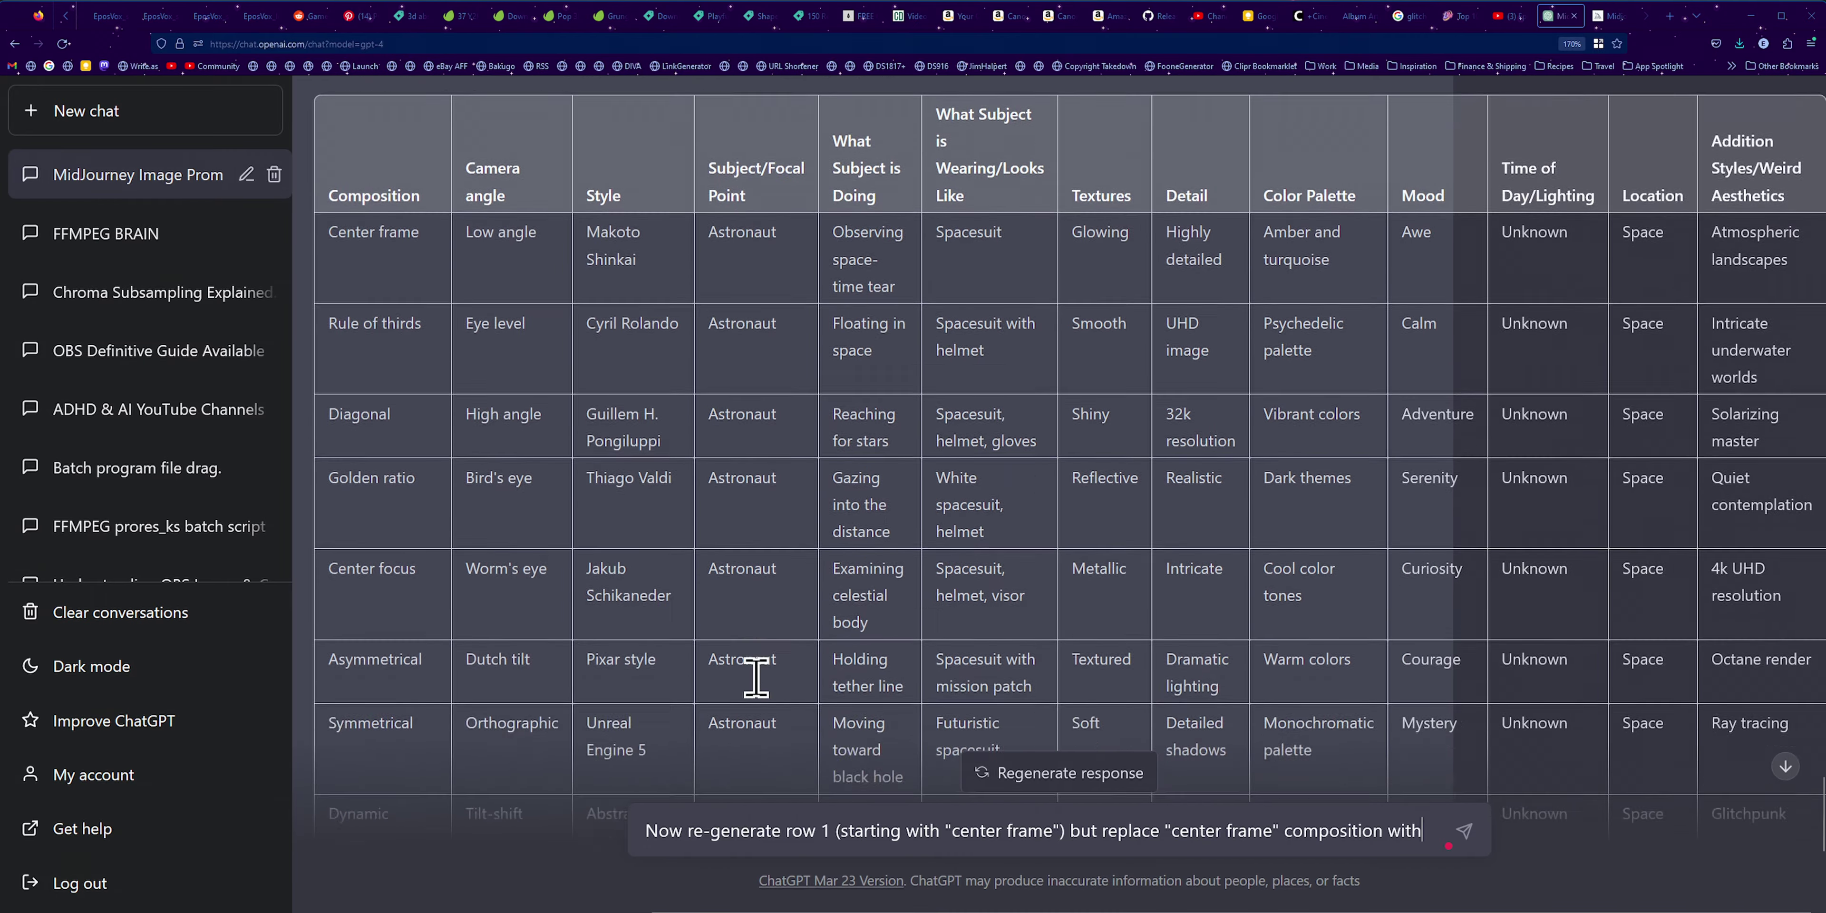
Step: Replace both "center frame" mentions in the draft with "symmetrical", finish it with "movie poster" and send the request
{"action": "left_click_drag", "start_coordinate": [952, 830], "coordinate": [1051, 831]}
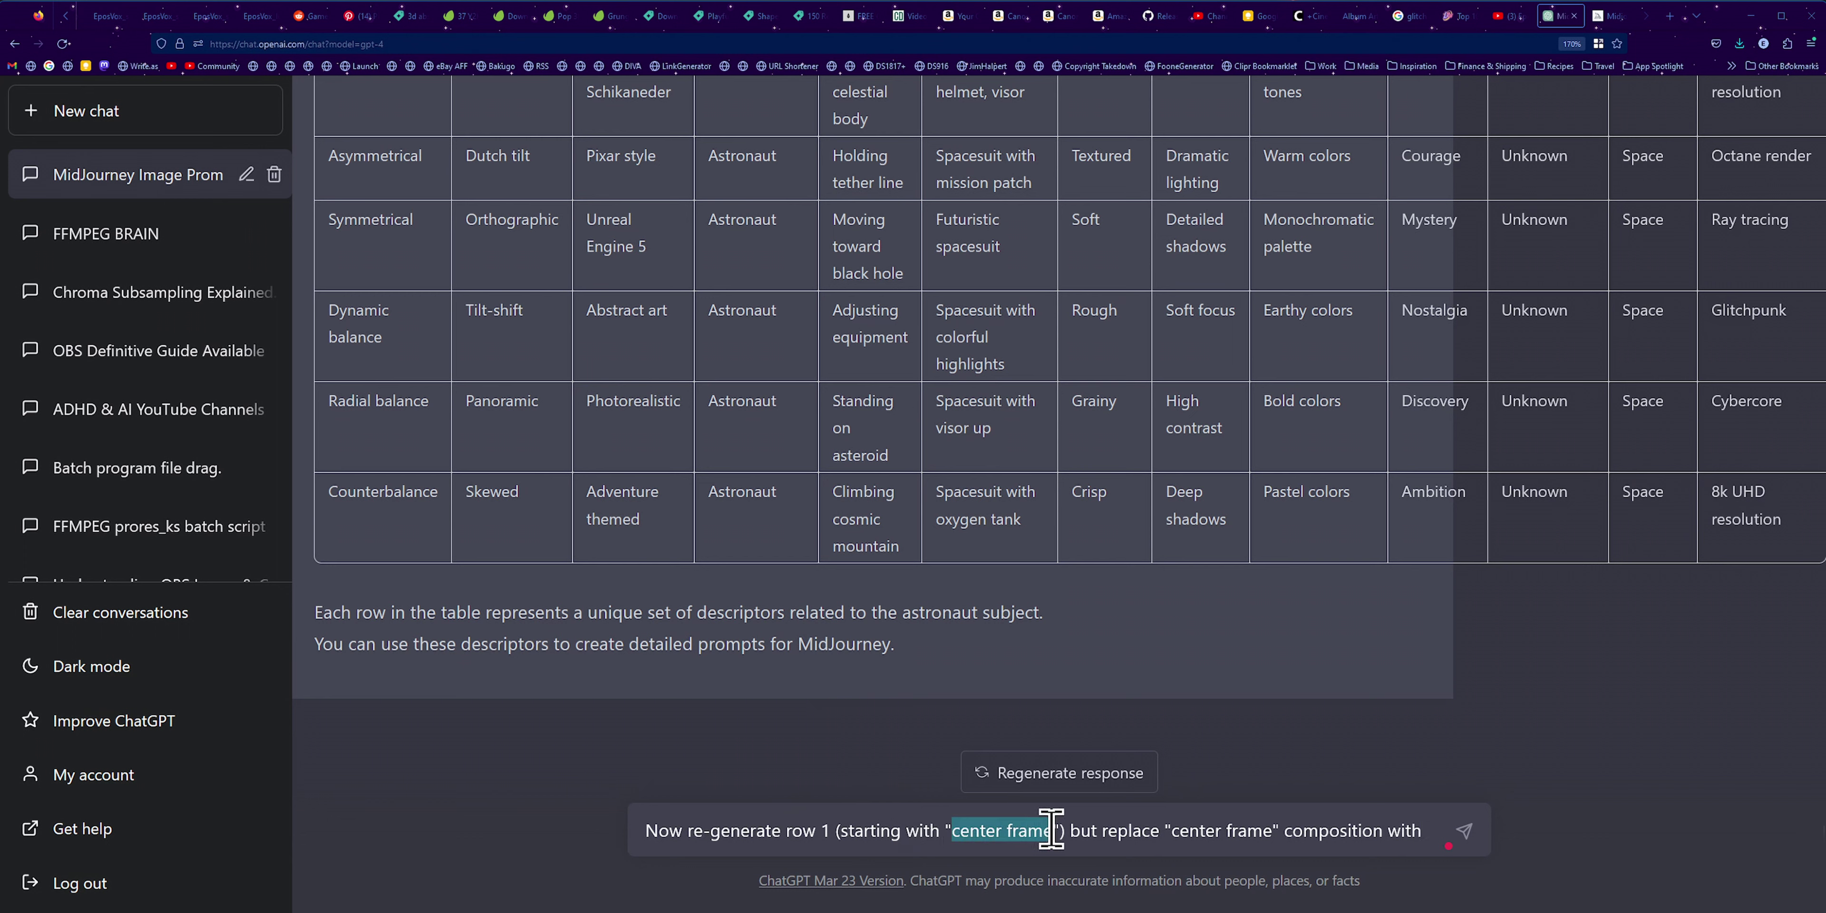
{"action": "type", "text": "symme"}
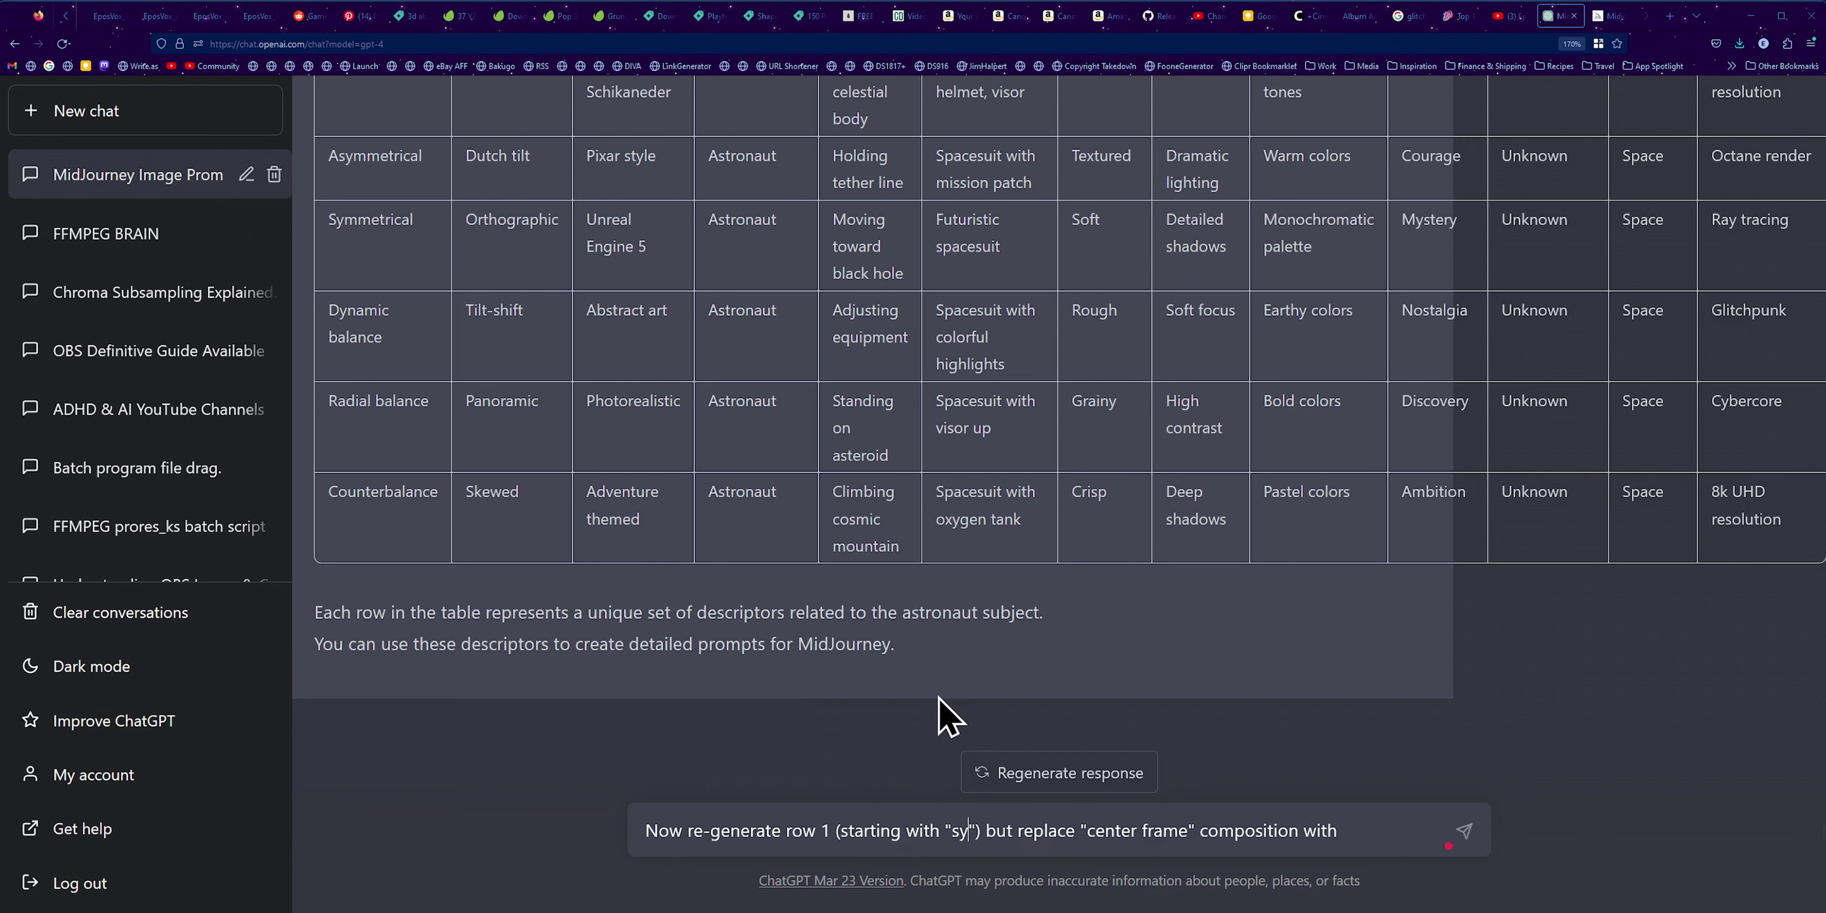
{"action": "type", "text": "trical"}
{"action": "type", "text": "\"movie"}
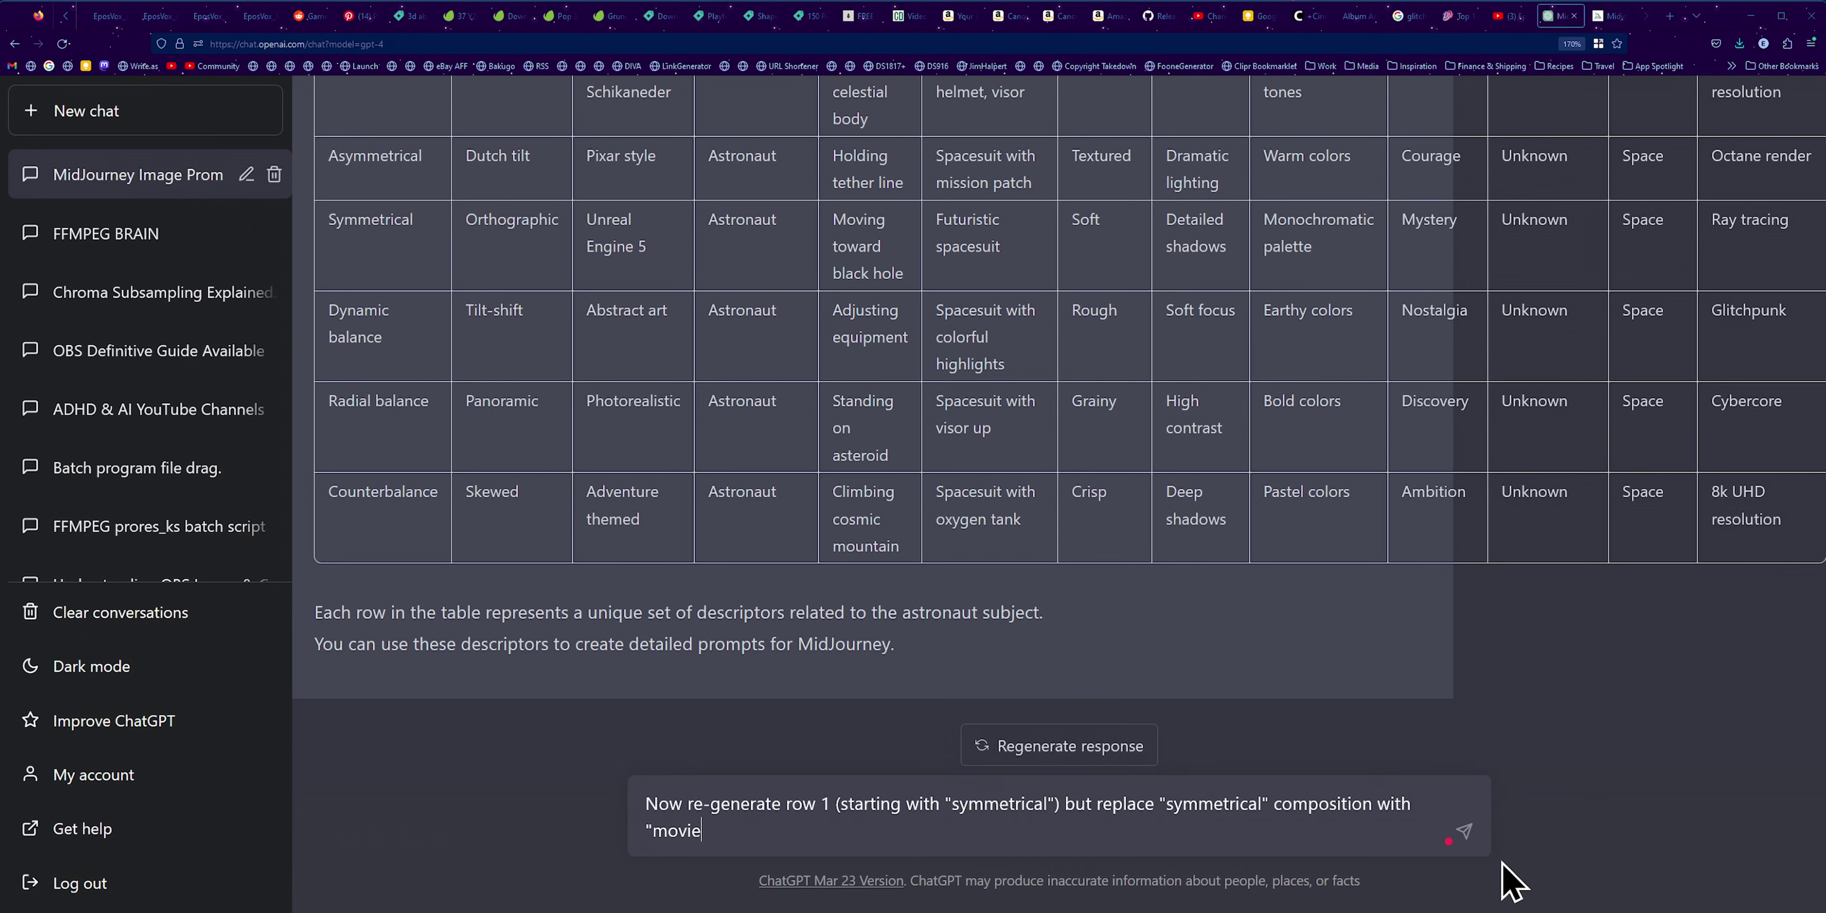
{"action": "type", "text": " poster\""}
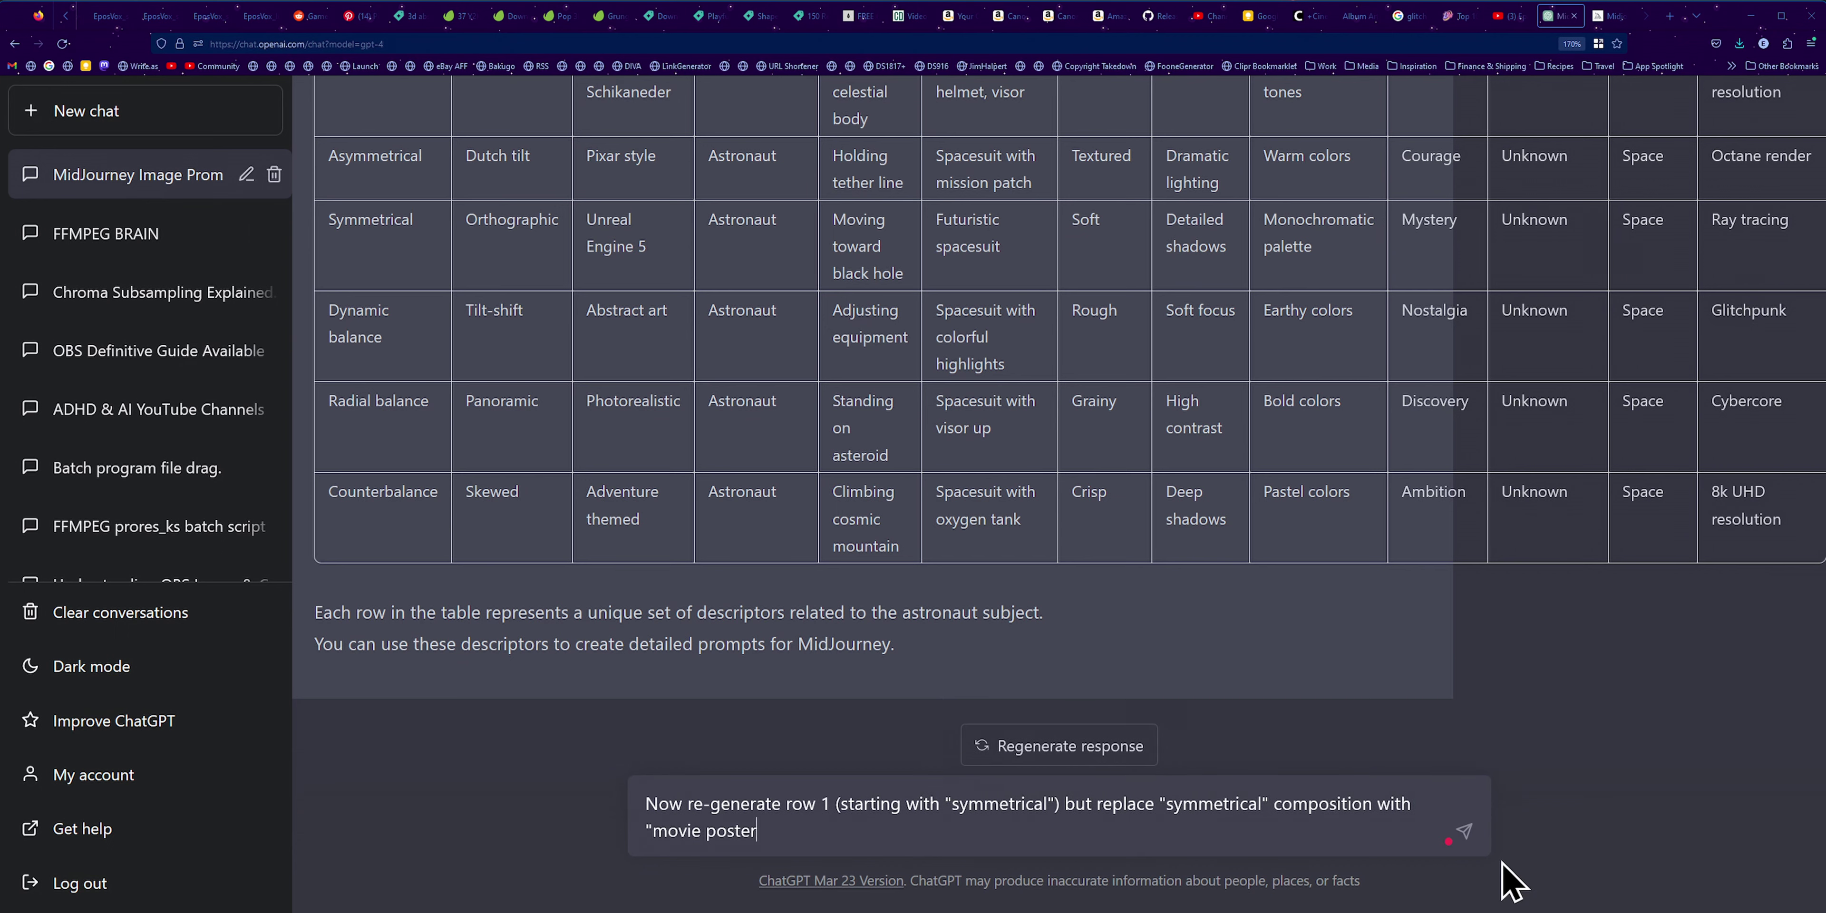
{"action": "key", "text": "Return"}
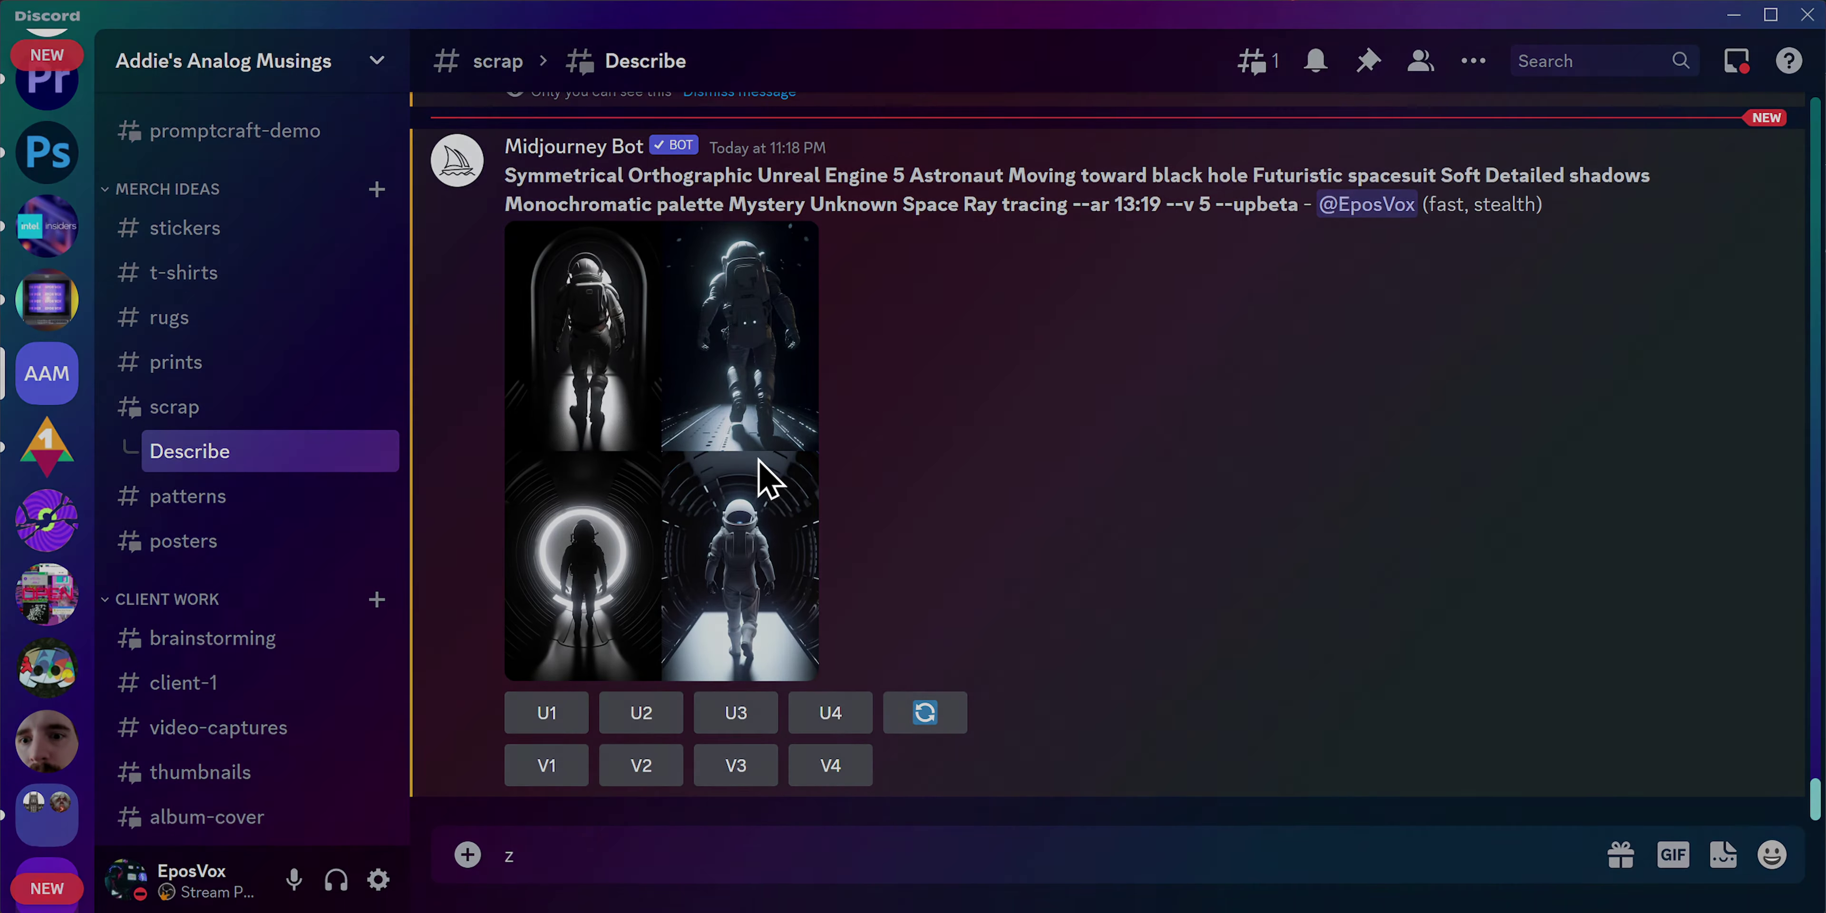
Step: Switch to Discord and examine how the four generated astronaut images match the prompt, including its black hole wording
{"action": "left_click", "coordinate": [762, 481]}
{"action": "left_click", "coordinate": [1219, 354]}
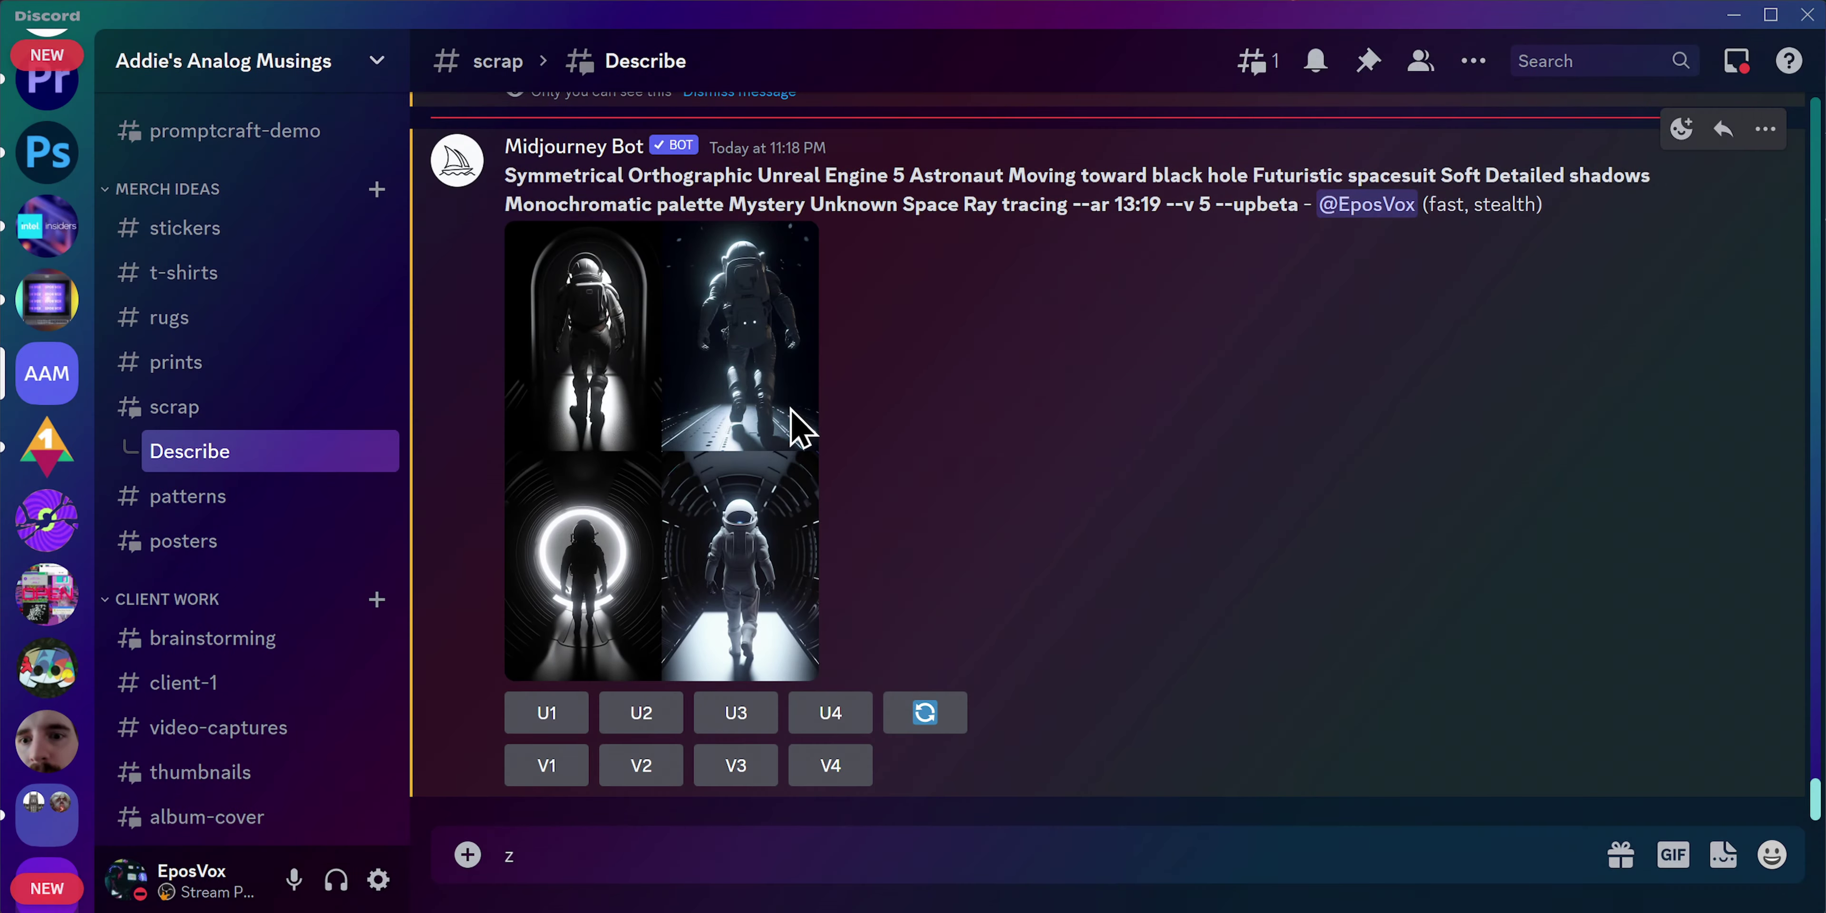
{"action": "left_click", "coordinate": [799, 424]}
{"action": "left_click", "coordinate": [1341, 379]}
{"action": "left_click_drag", "start_coordinate": [1037, 178], "coordinate": [1300, 207]}
{"action": "left_click", "coordinate": [1205, 181]}
{"action": "left_click_drag", "start_coordinate": [1166, 178], "coordinate": [1285, 183]}
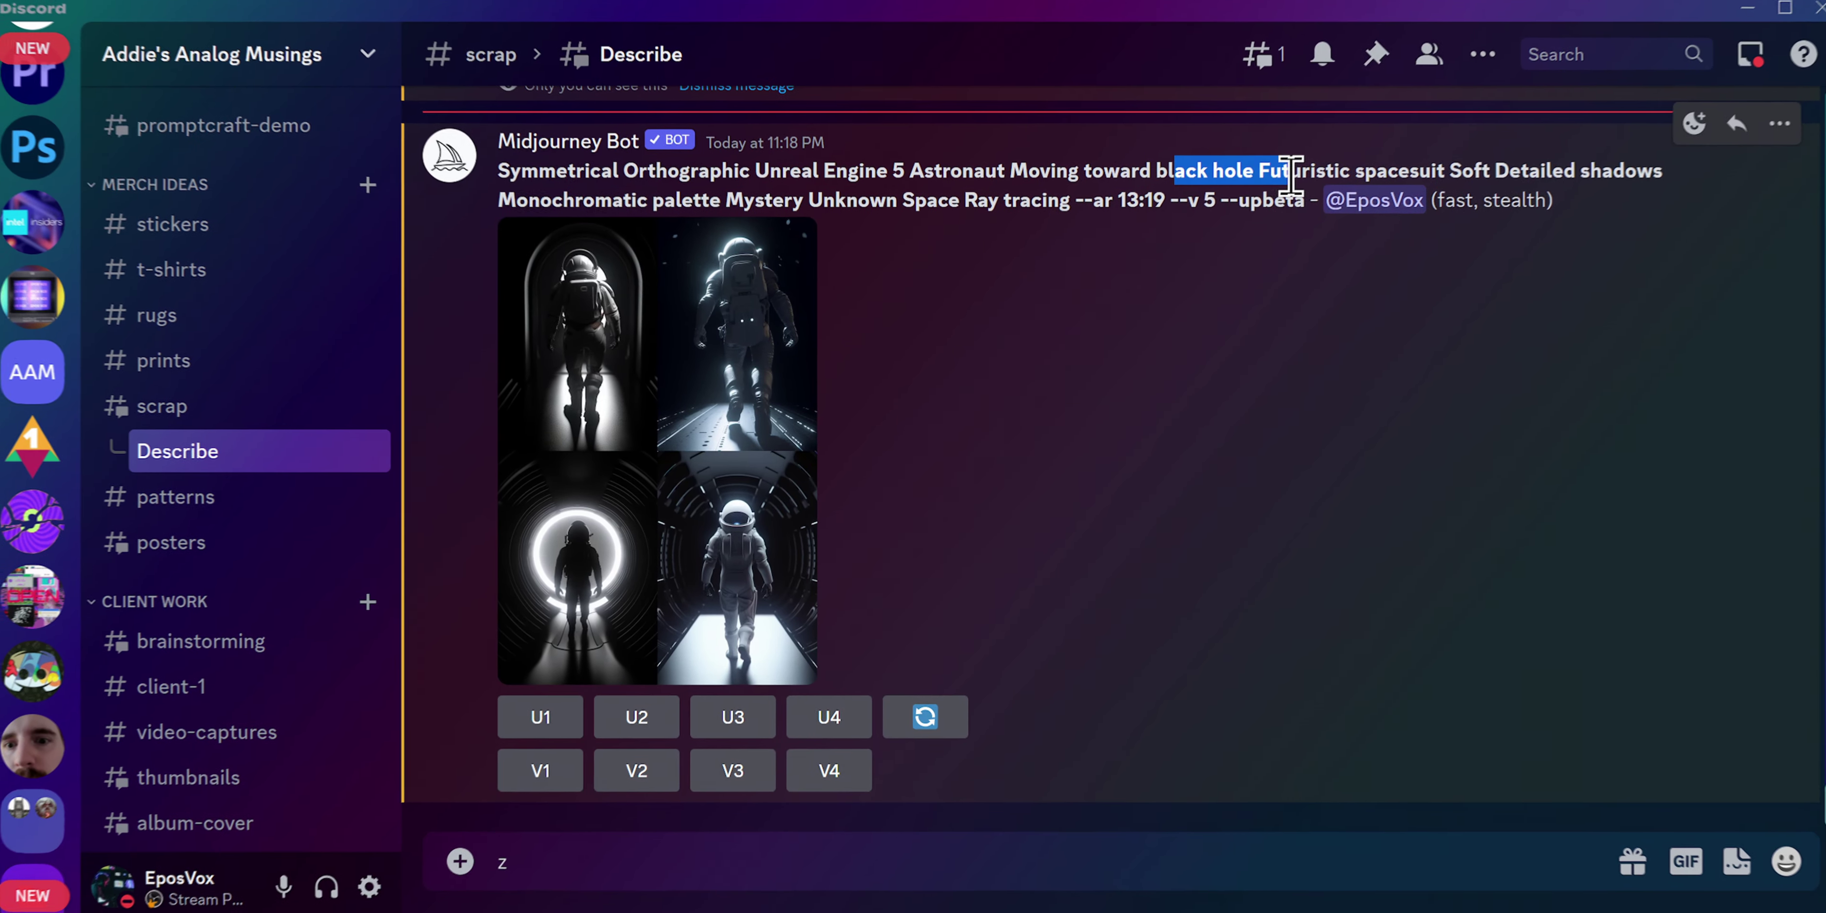
{"action": "left_click", "coordinate": [1171, 185]}
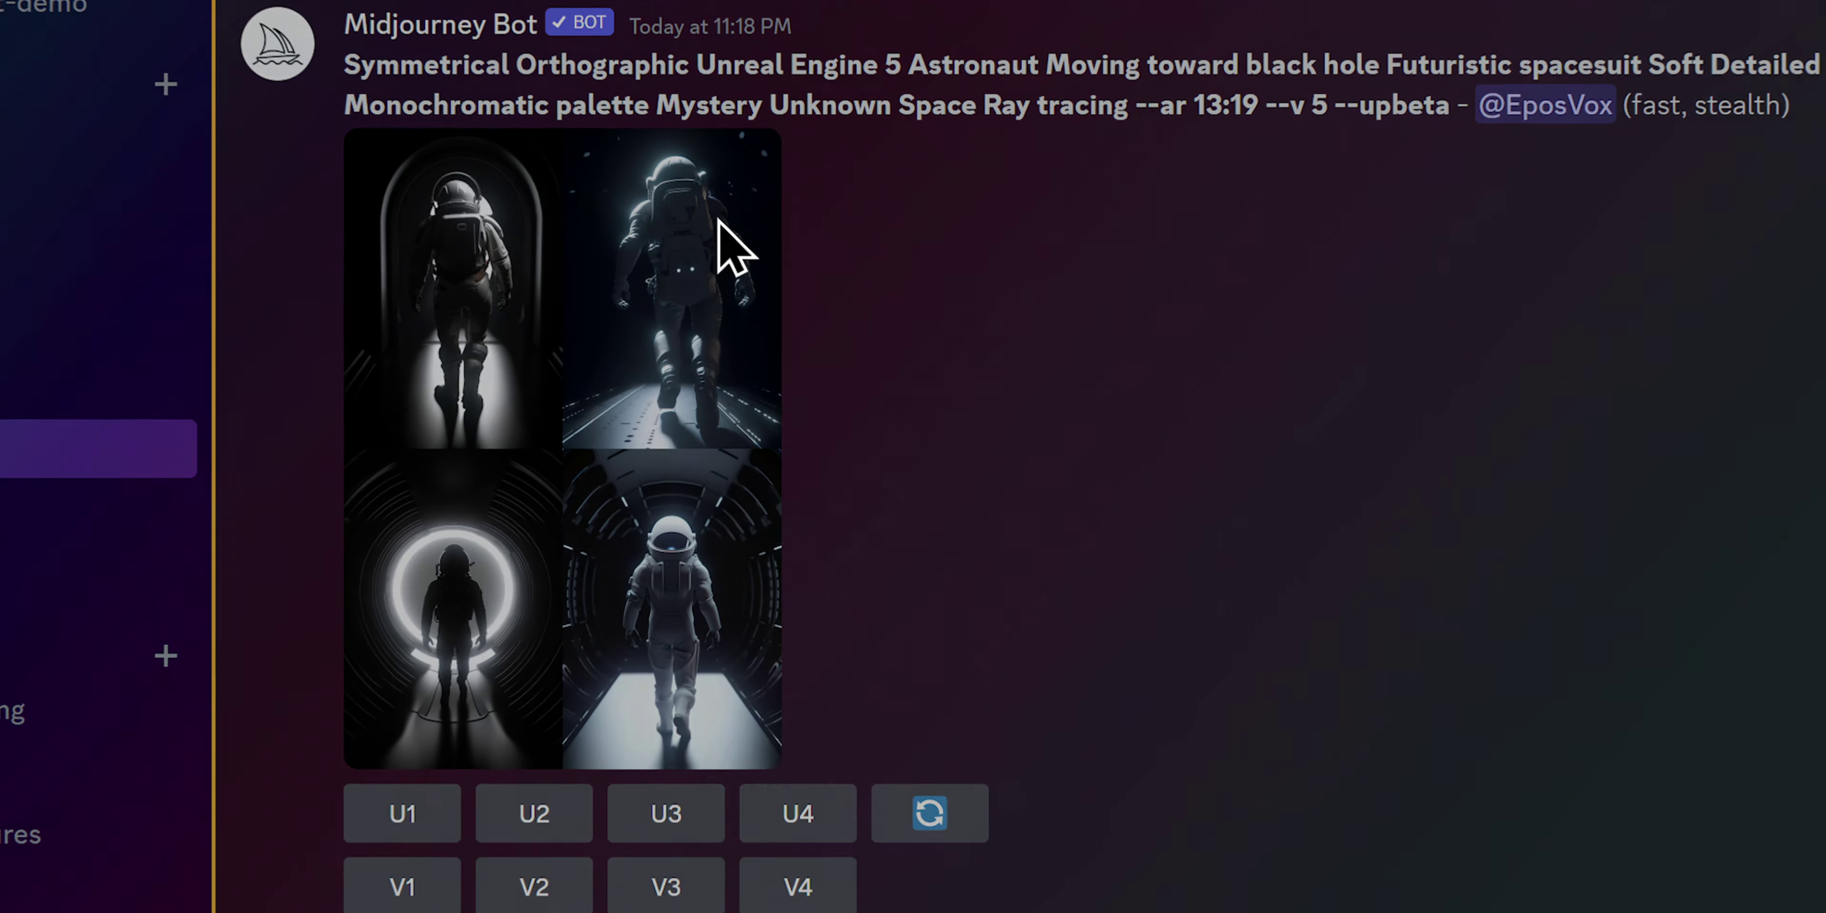
Step: View the astronaut image grid enlarged and upscale its second image
{"action": "left_click", "coordinate": [790, 280]}
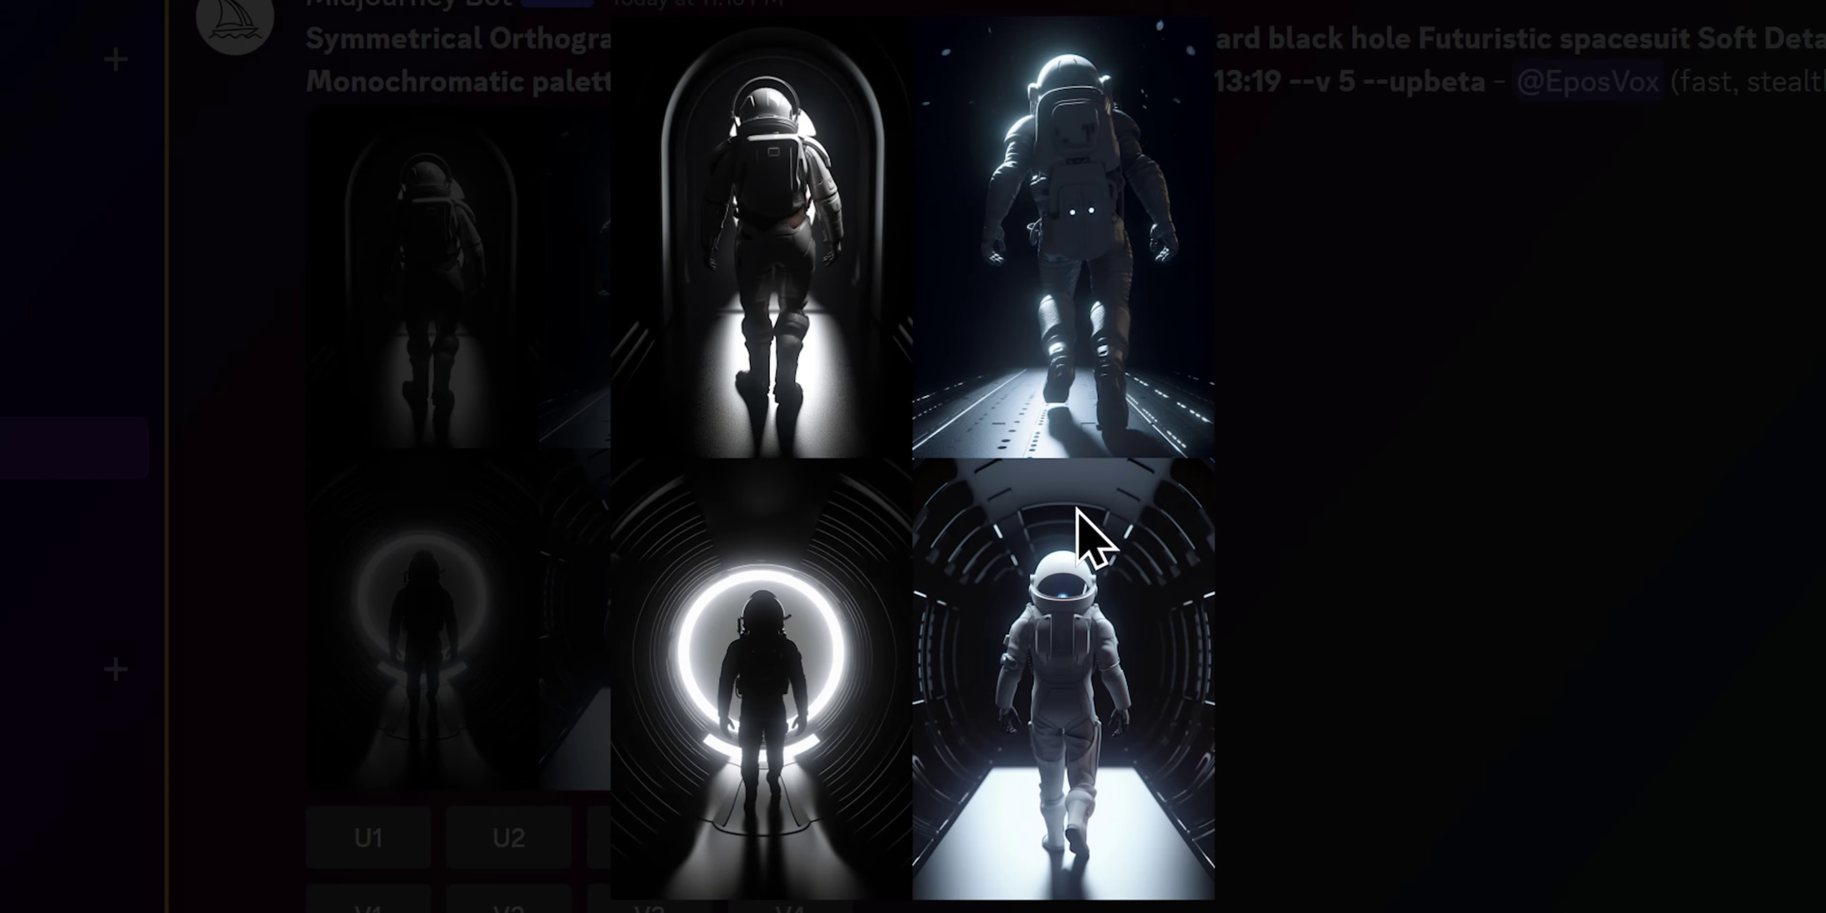
{"action": "left_click", "coordinate": [1272, 497]}
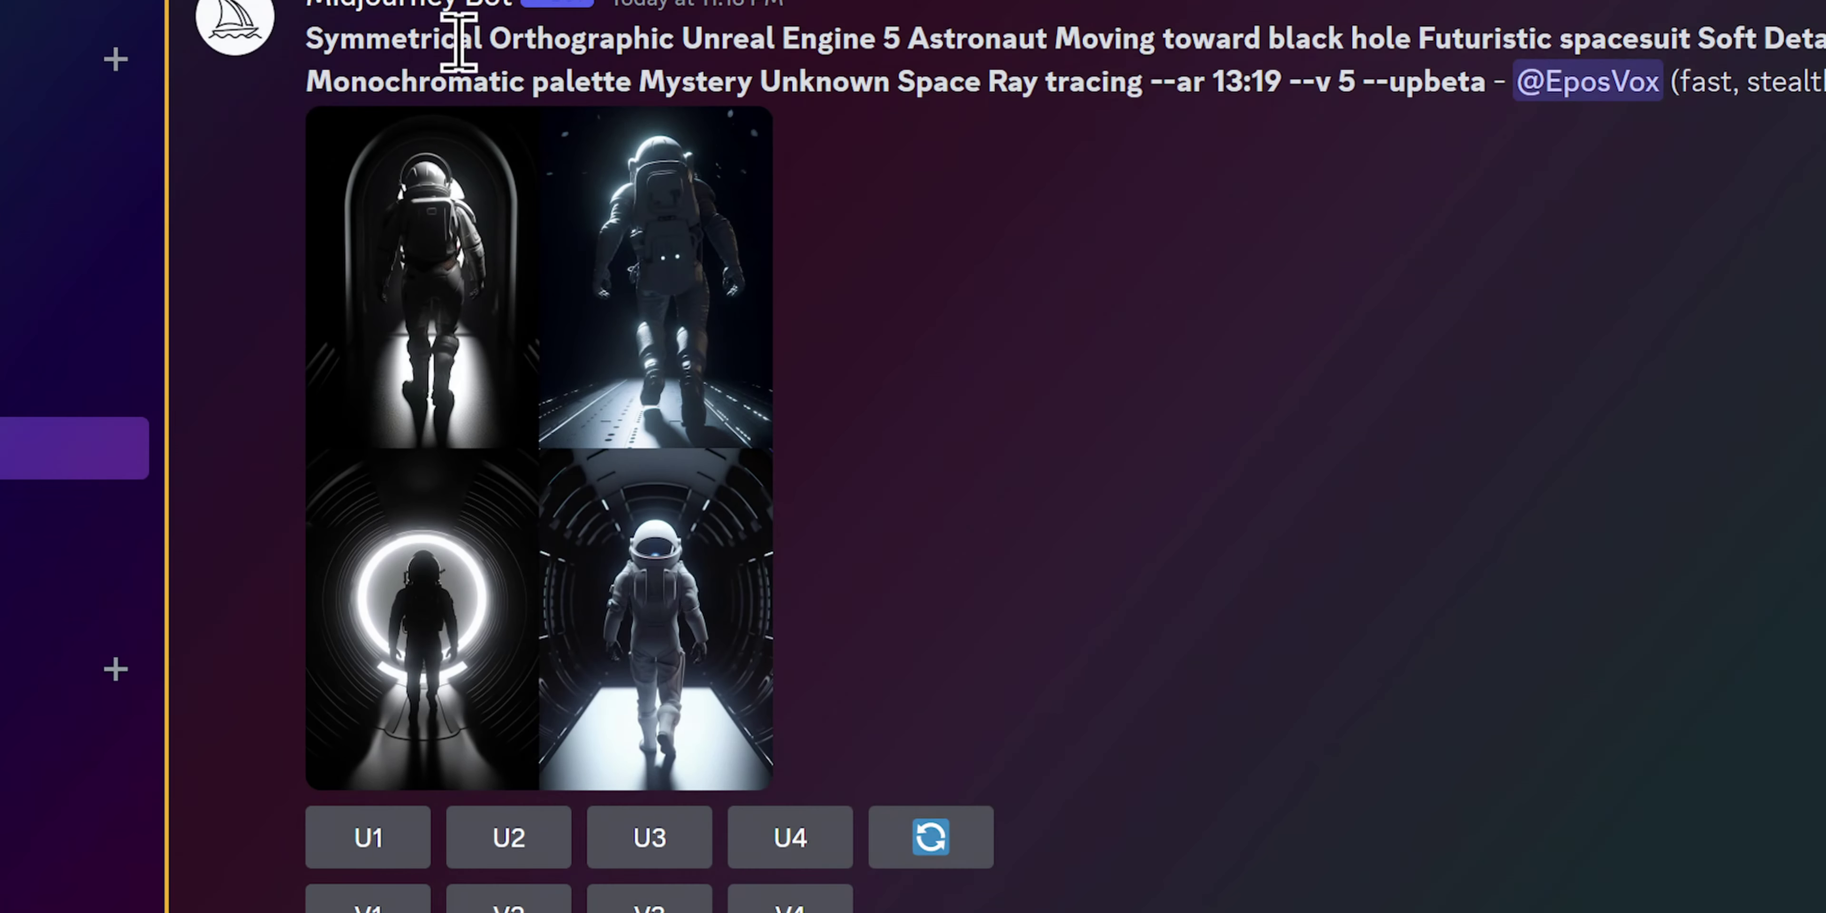
{"action": "left_click_drag", "start_coordinate": [341, 39], "coordinate": [1170, 80]}
{"action": "left_click", "coordinate": [937, 510]}
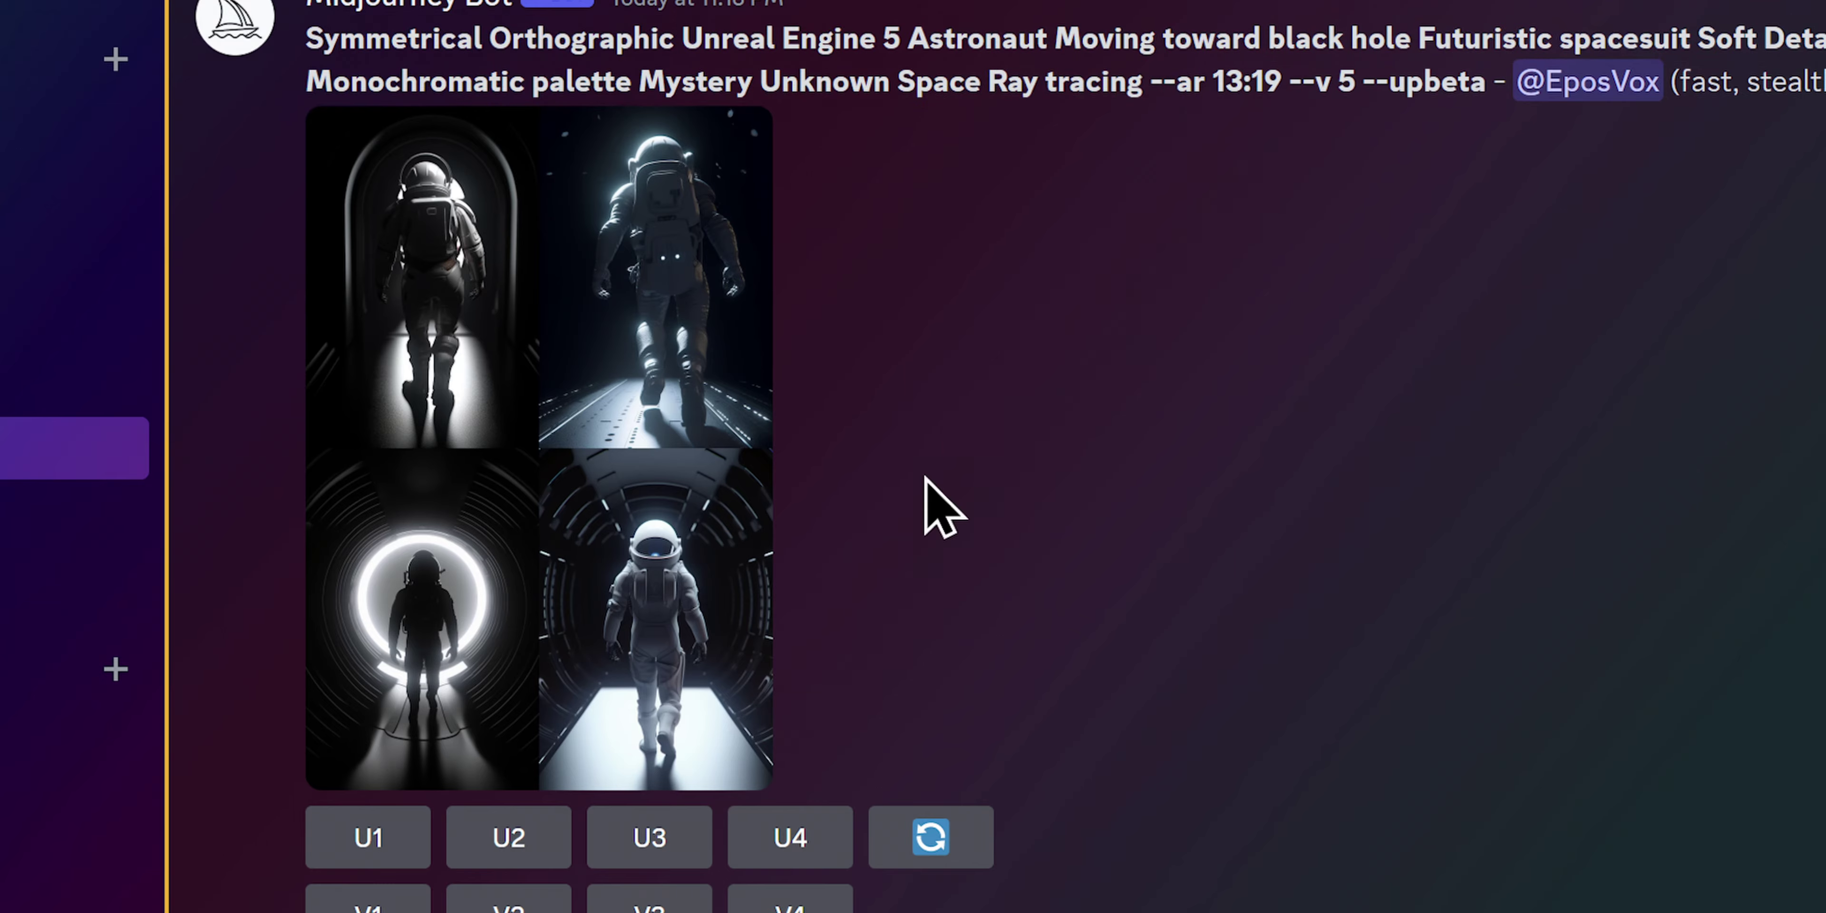
{"action": "left_click", "coordinate": [508, 837]}
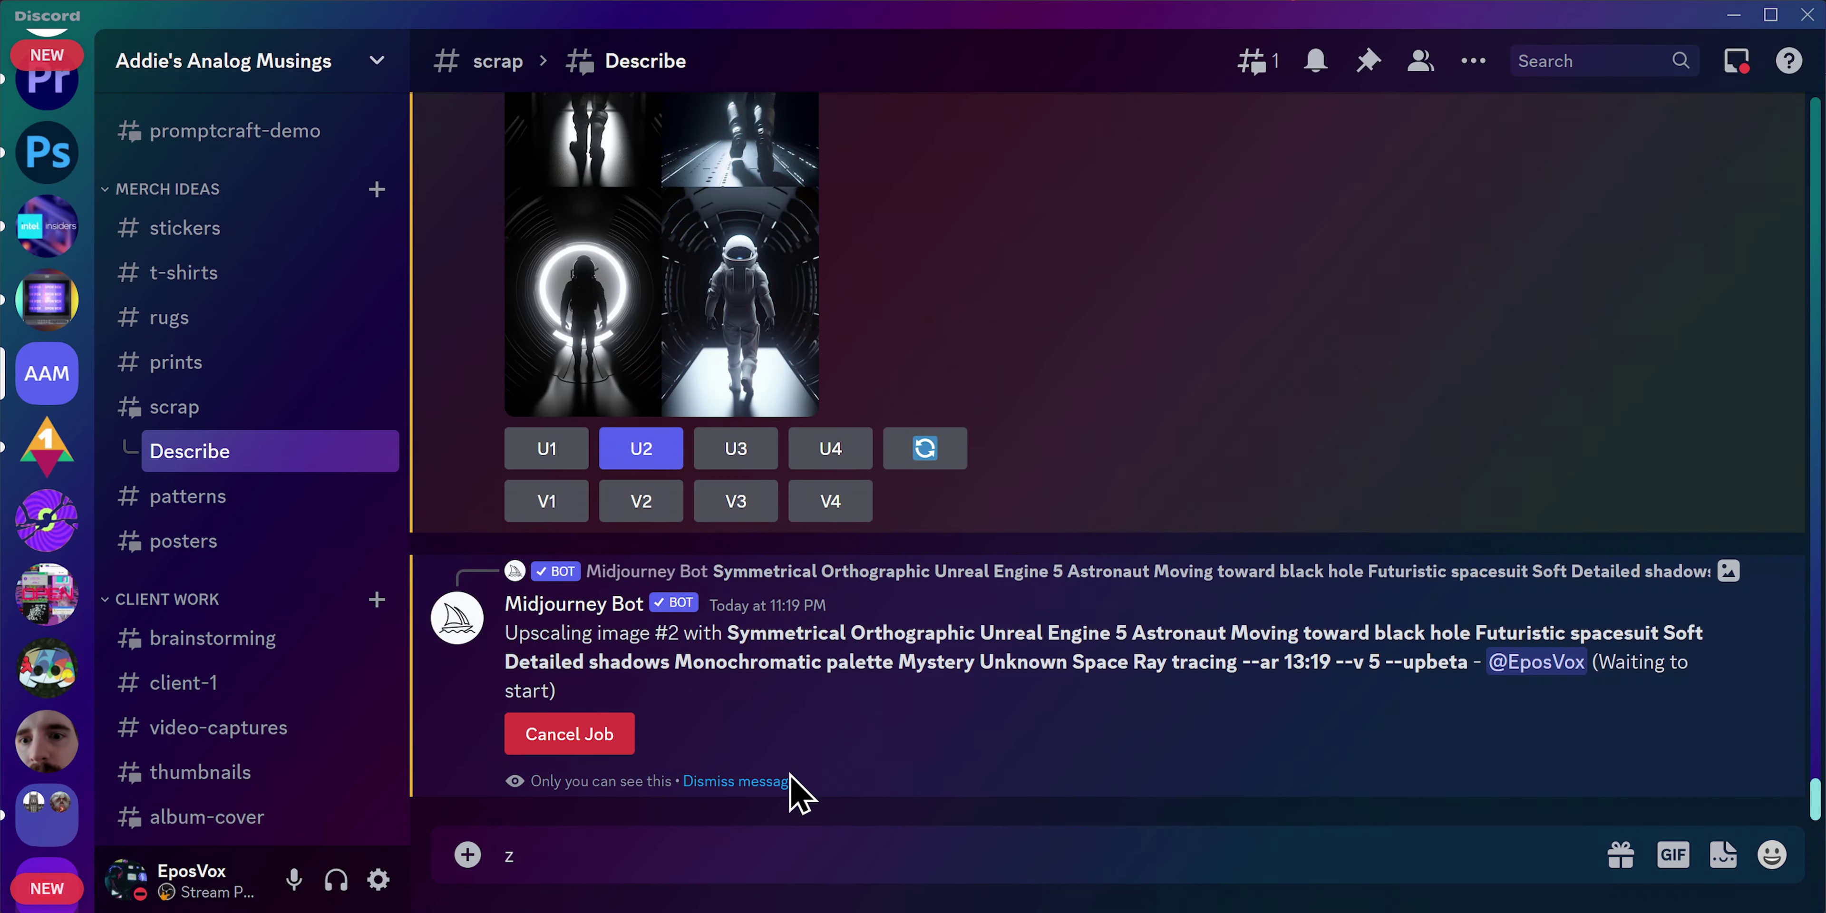
Step: Return to ChatGPT and compare the revised "movie poster" row with the rows of the original astronaut table
{"action": "key", "text": "alt+Tab"}
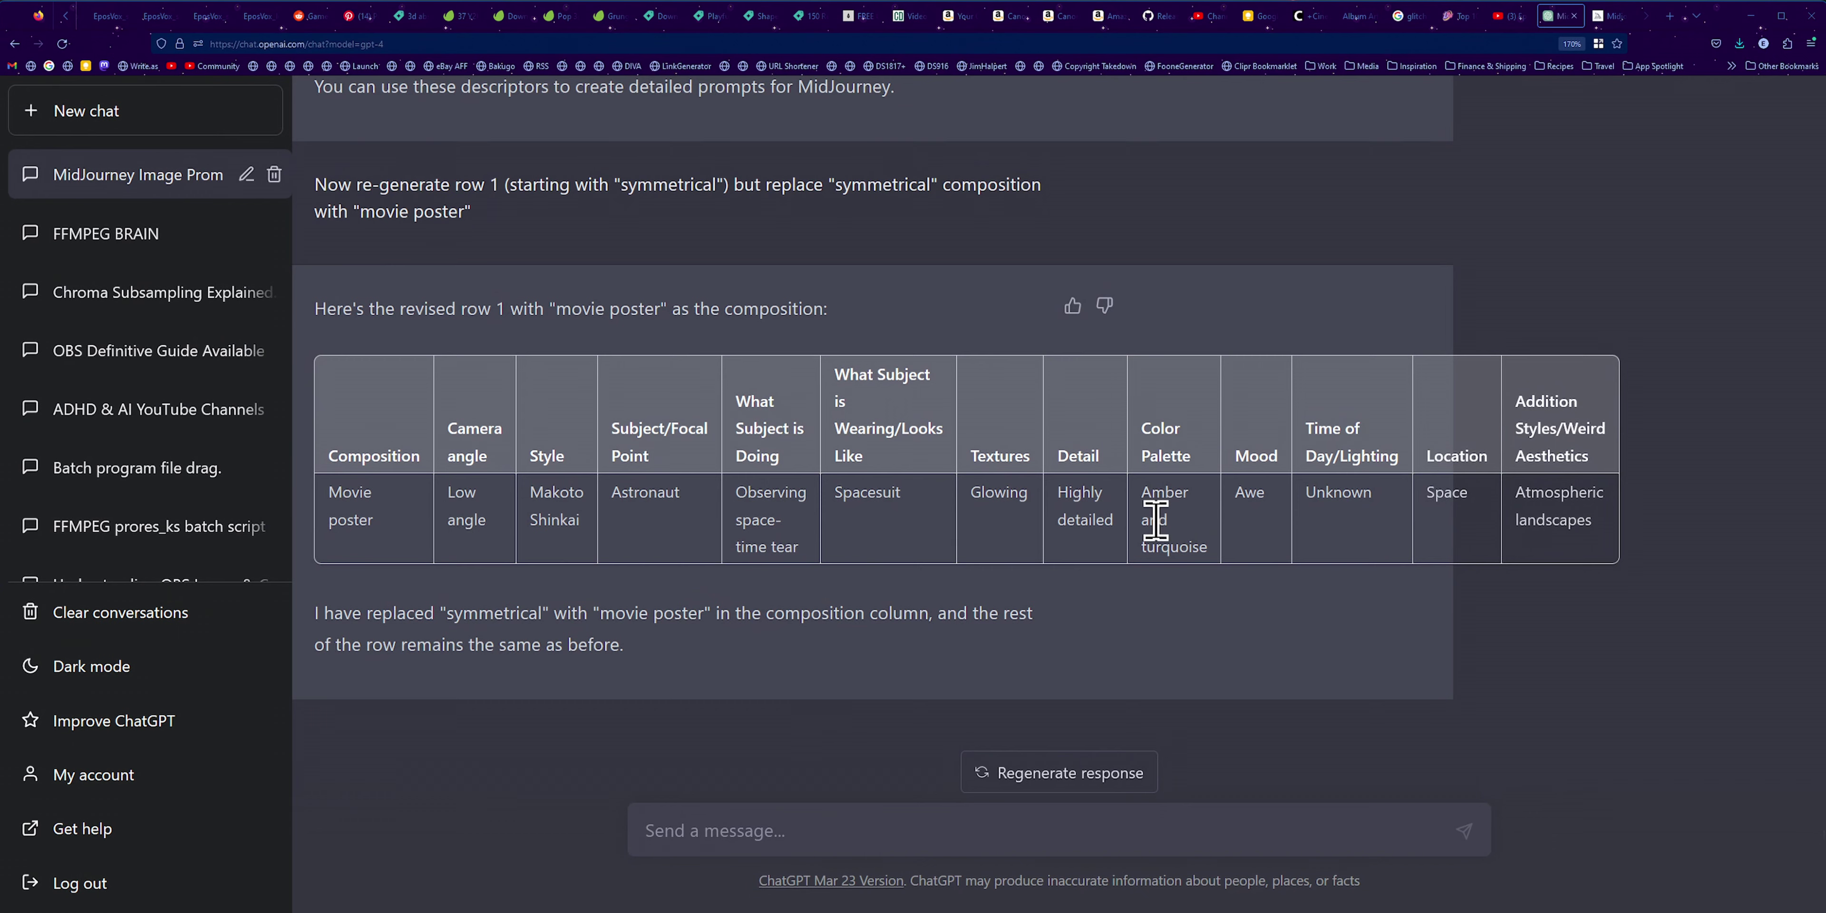
{"action": "scroll", "coordinate": [1160, 520], "scroll_direction": "up", "scroll_amount": 5}
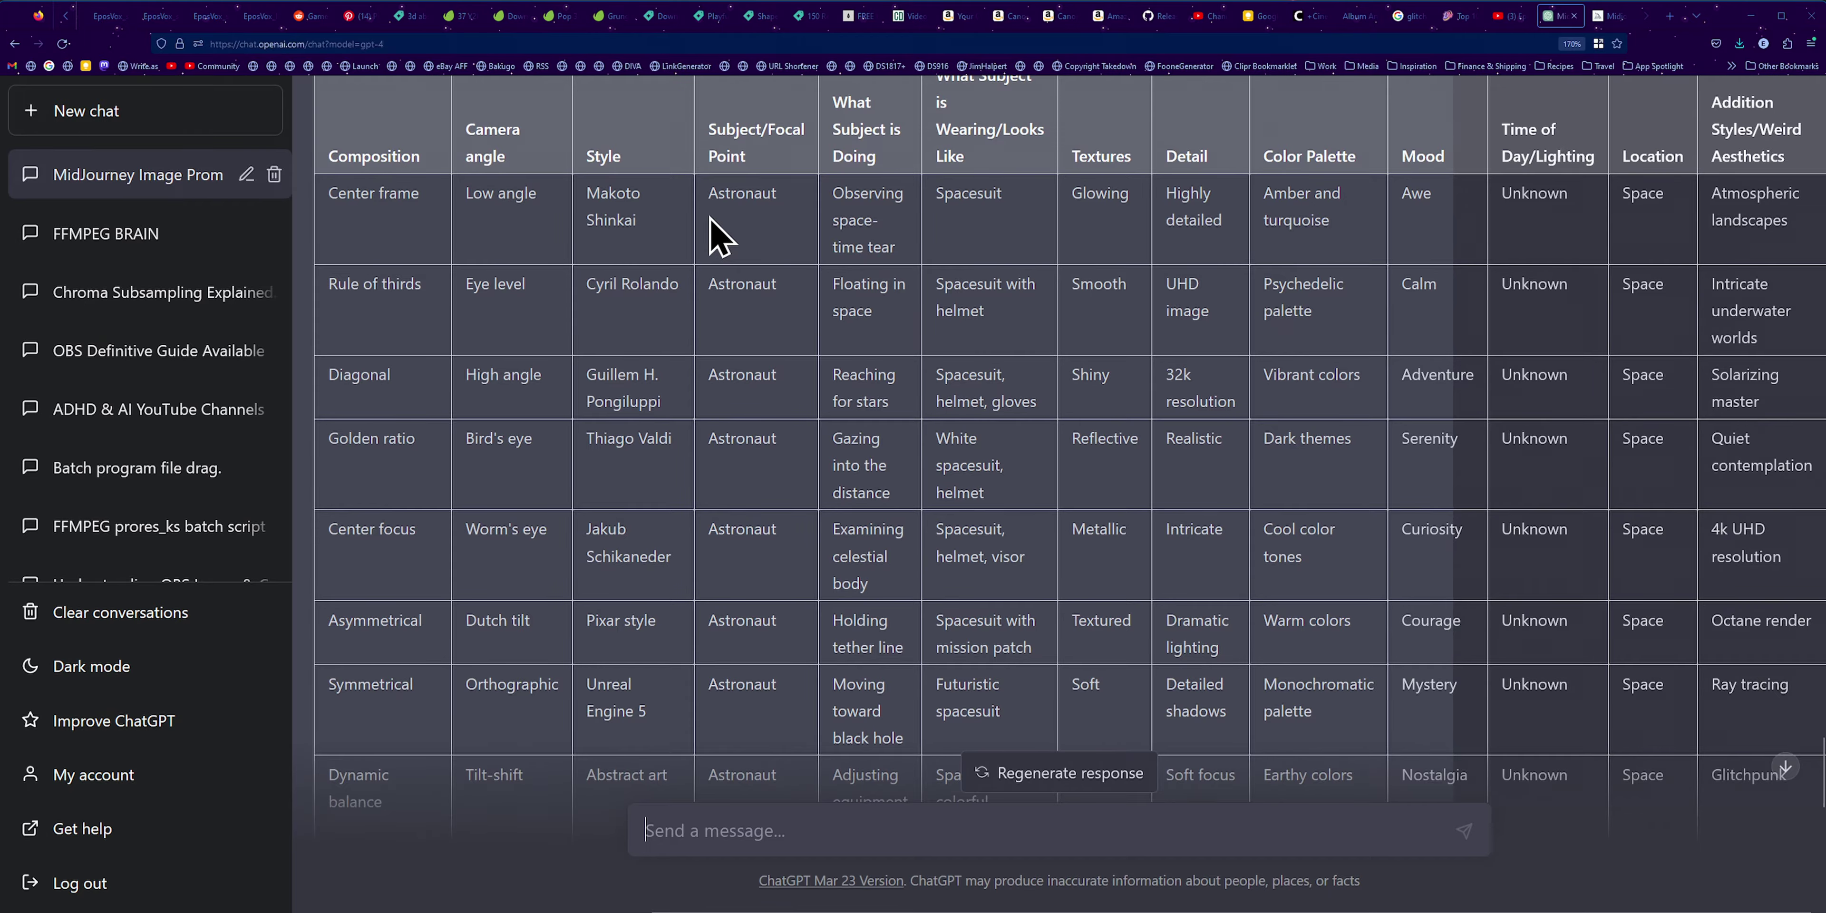
{"action": "scroll", "coordinate": [644, 602], "scroll_direction": "down", "scroll_amount": 5}
{"action": "scroll", "coordinate": [644, 596], "scroll_direction": "down", "scroll_amount": 3}
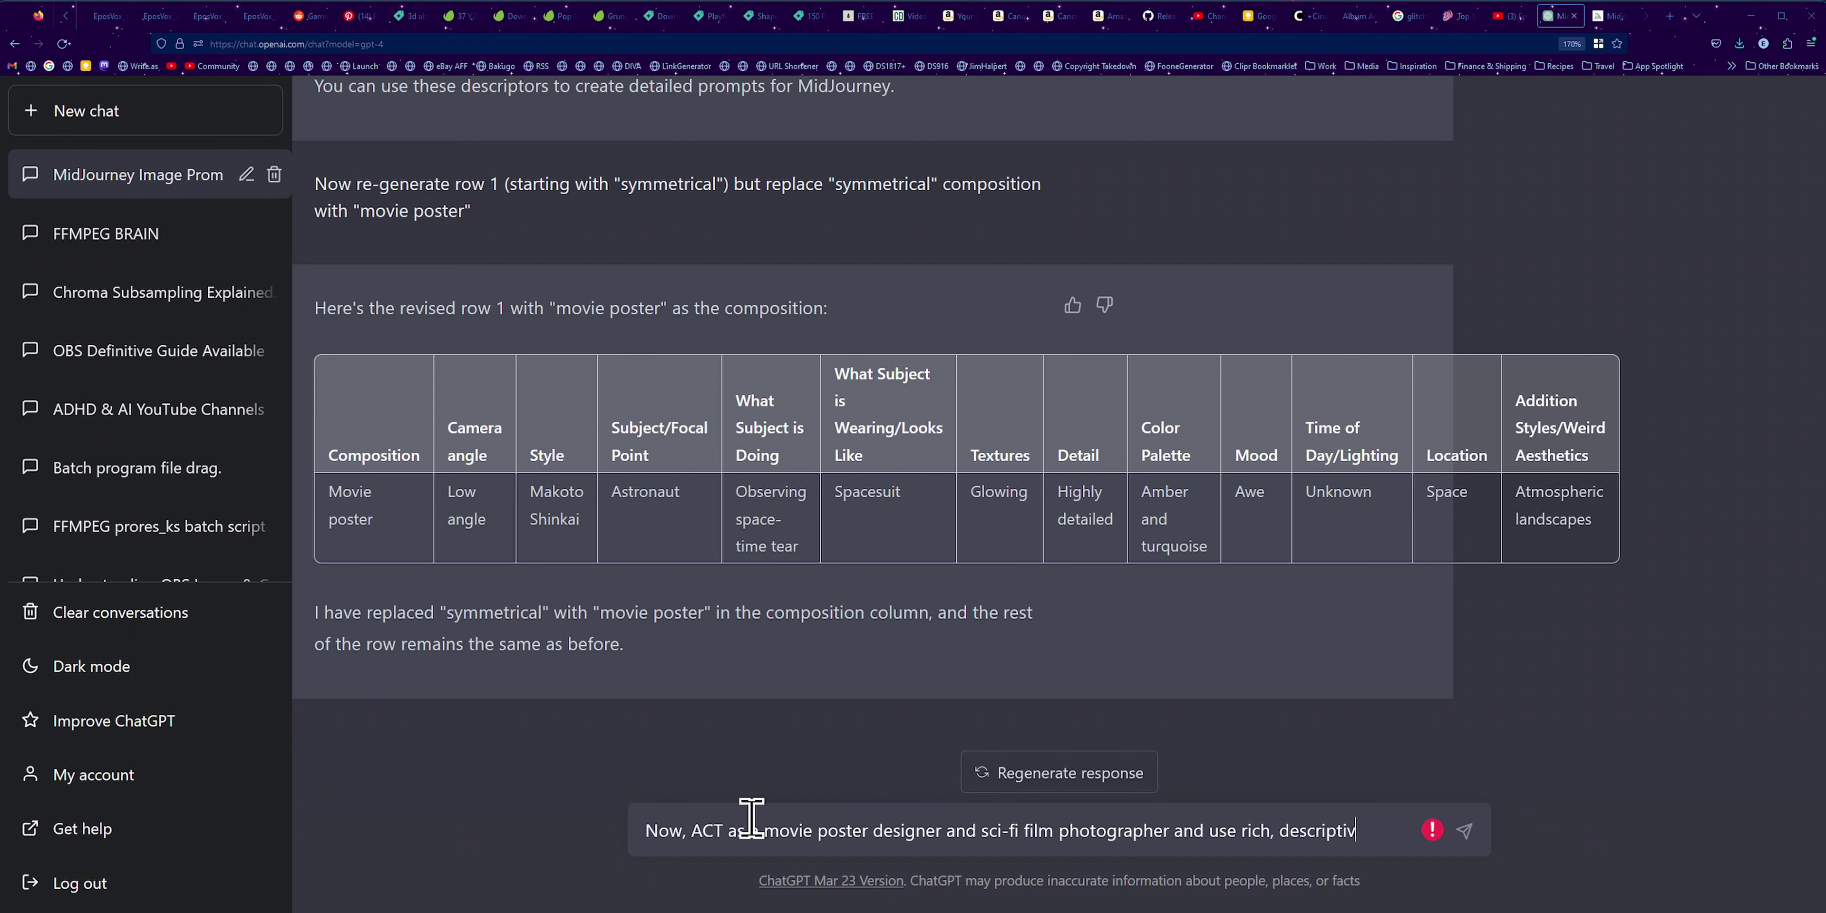
Step: Request a row 1 MidJourney prompt at aspect ratio 13:19, written as a movie poster designer and sci-fi film photographer, omitting "unknown" columns
{"action": "type", "text": "to"}
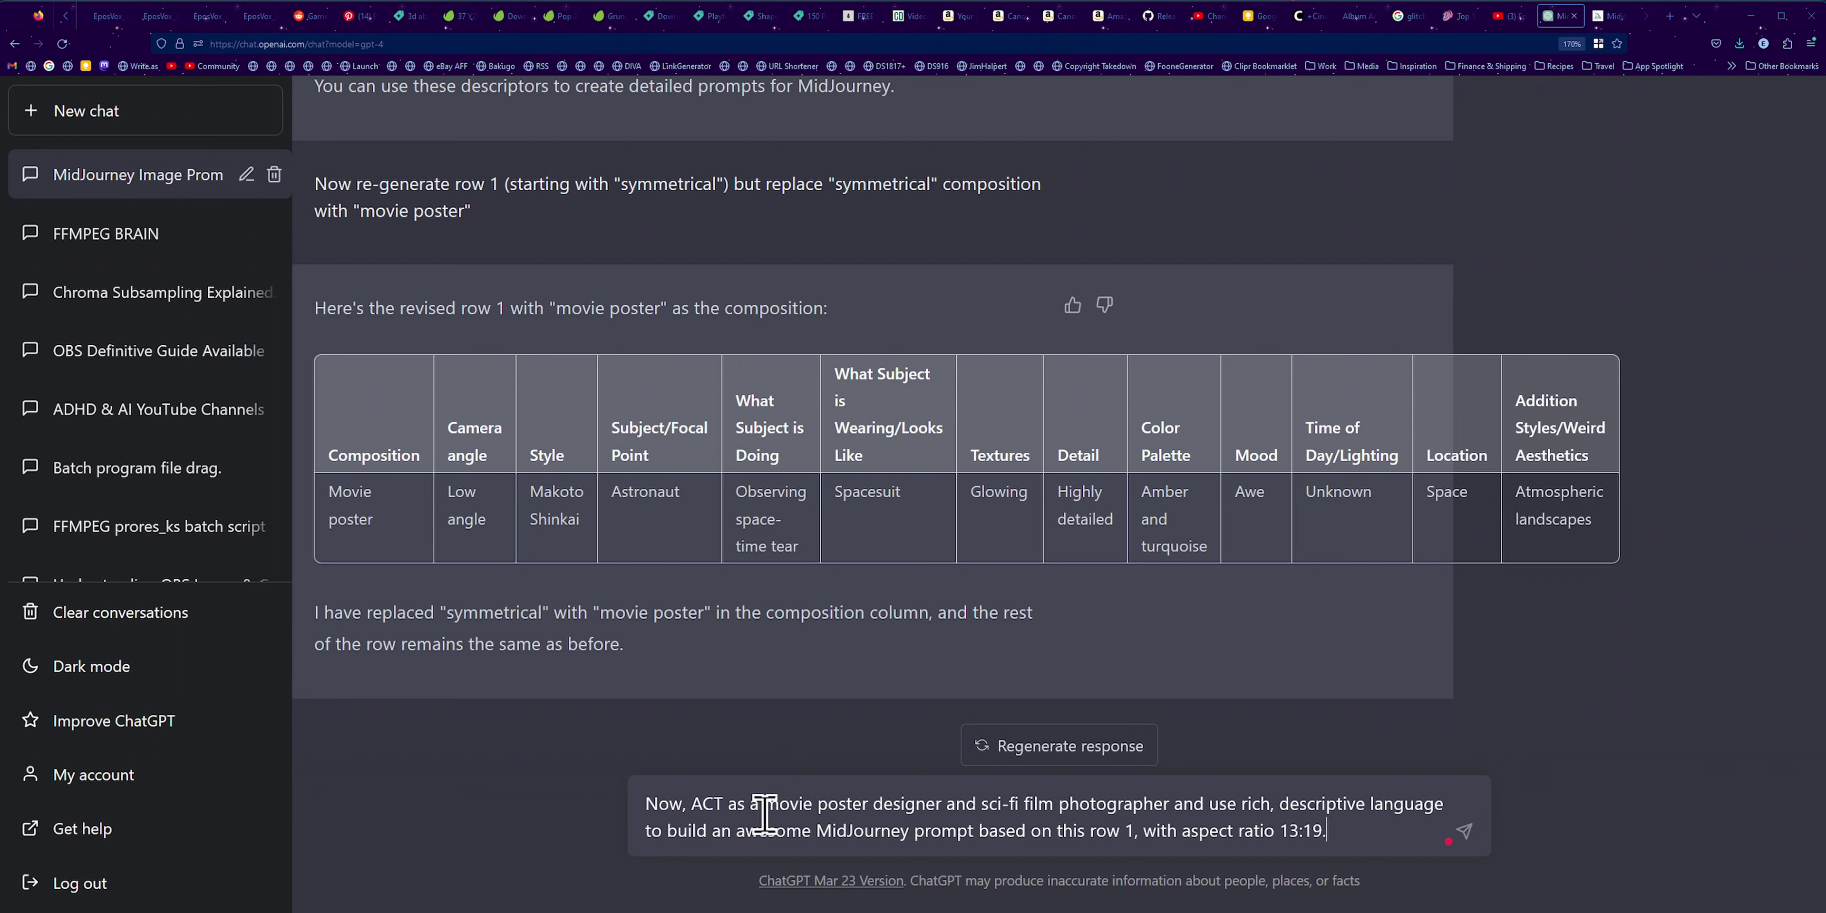
{"action": "double_click", "coordinate": [660, 803]}
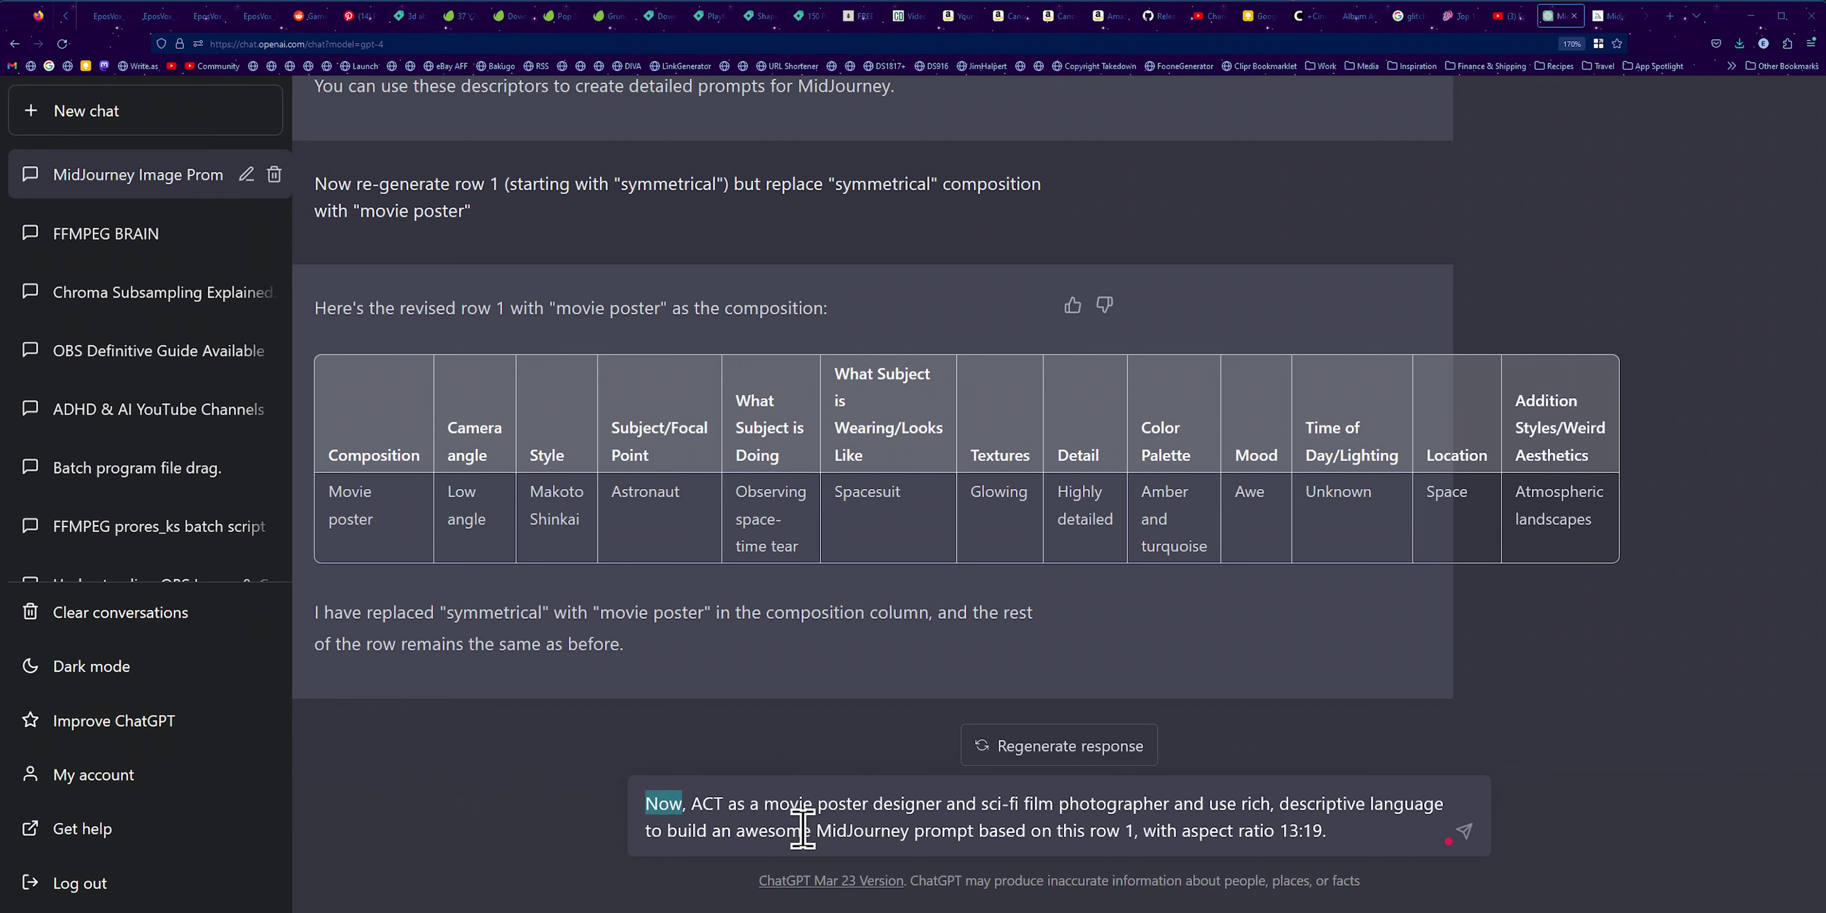
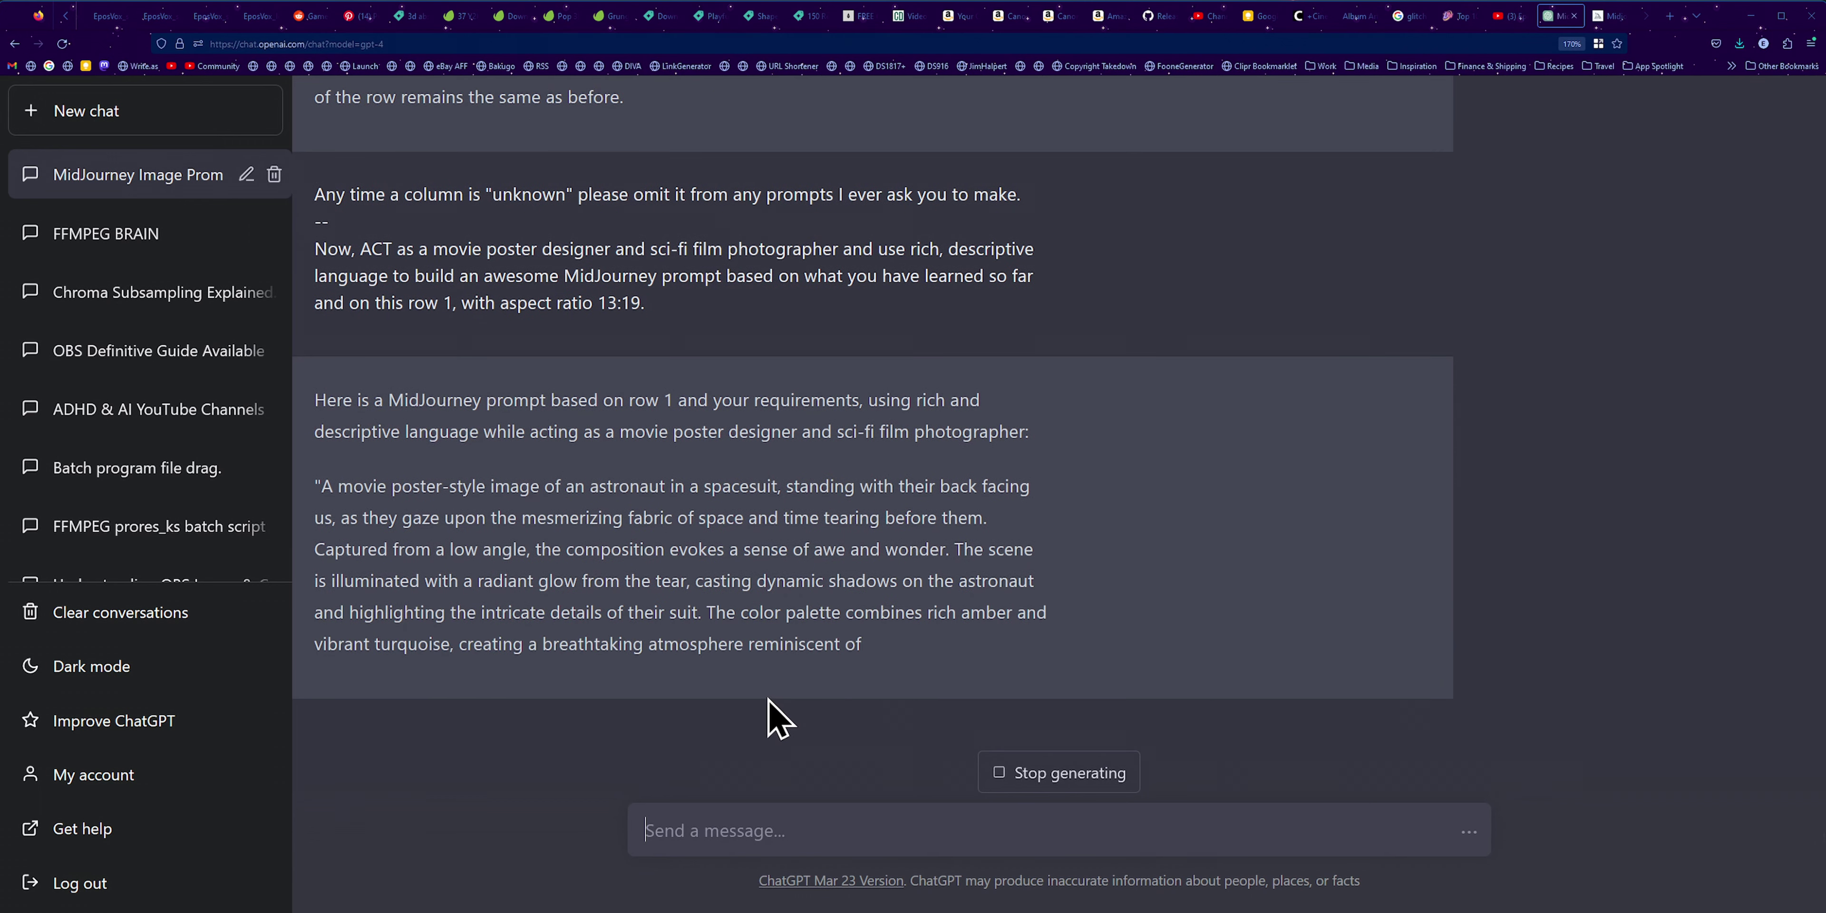
{"action": "right_click", "coordinate": [726, 685]}
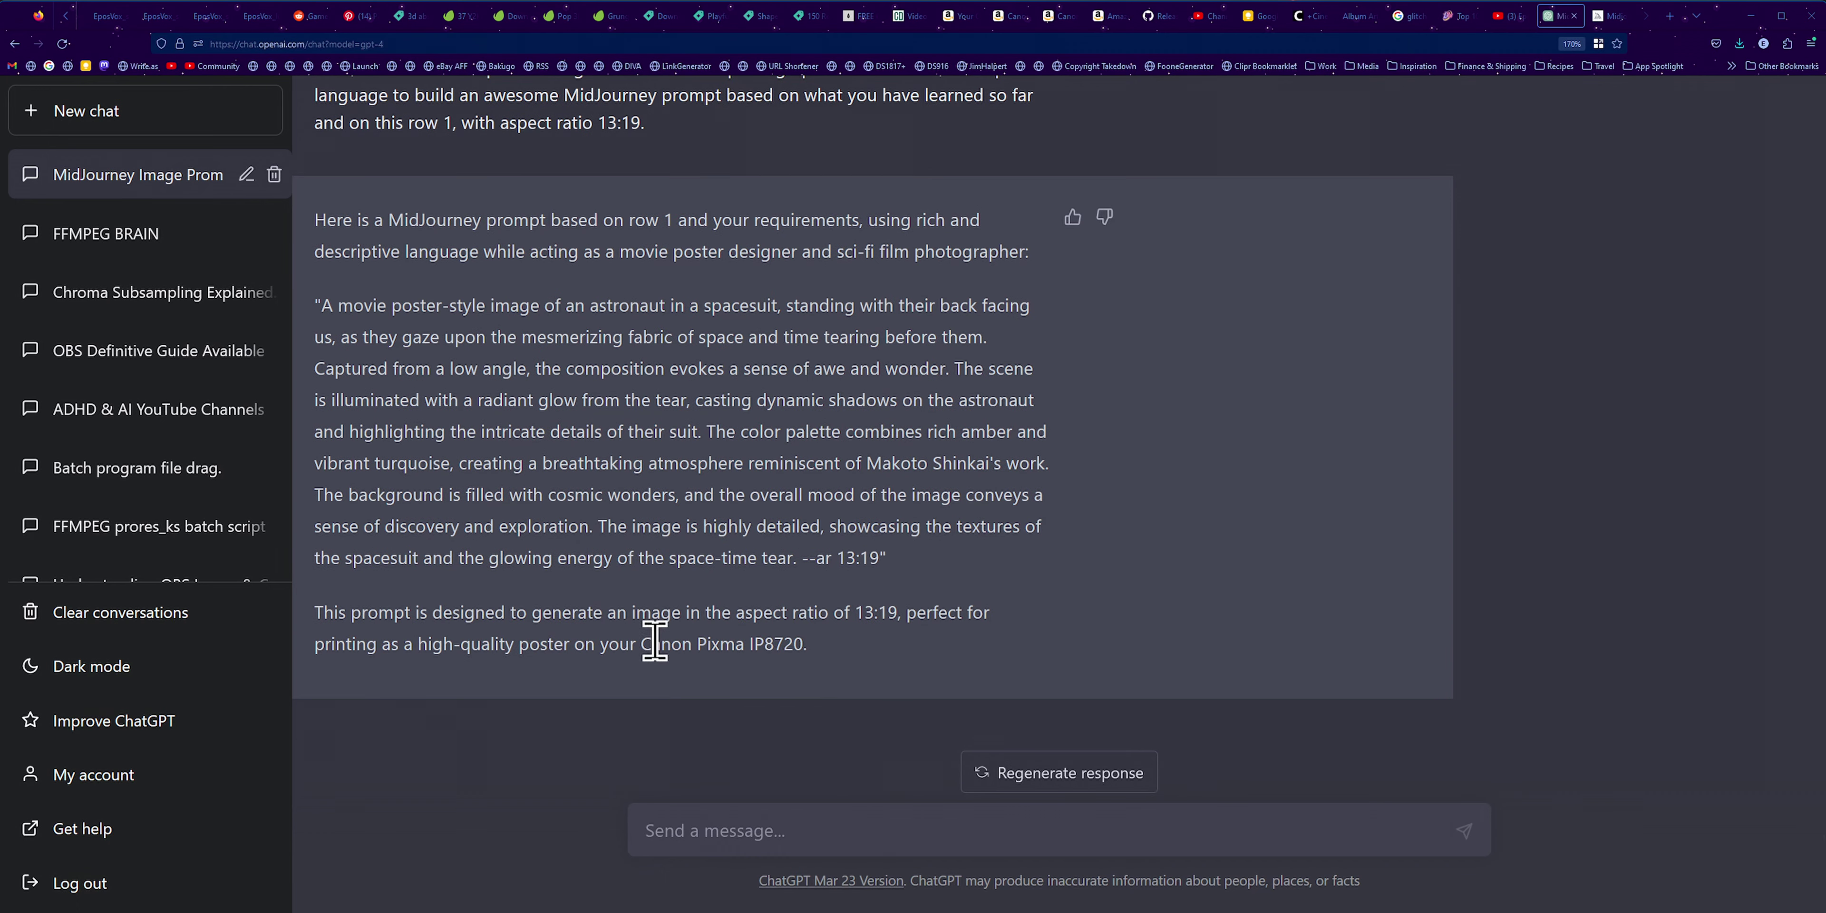
Step: Review the printer note below the generated prompt and copy the prompt from "A movie poster-style image" through "--ar 13:19"
{"action": "left_click_drag", "start_coordinate": [650, 634], "coordinate": [838, 627]}
{"action": "left_click", "coordinate": [838, 638]}
{"action": "left_click_drag", "start_coordinate": [738, 615], "coordinate": [830, 622]}
{"action": "left_click", "coordinate": [712, 640]}
{"action": "left_click_drag", "start_coordinate": [321, 305], "coordinate": [879, 560]}
{"action": "key", "text": "ctrl+c"}
Step: Switch to Discord, replace the stray text in the message box and submit the copied movie poster prompt with /imagine
{"action": "left_click", "coordinate": [557, 911]}
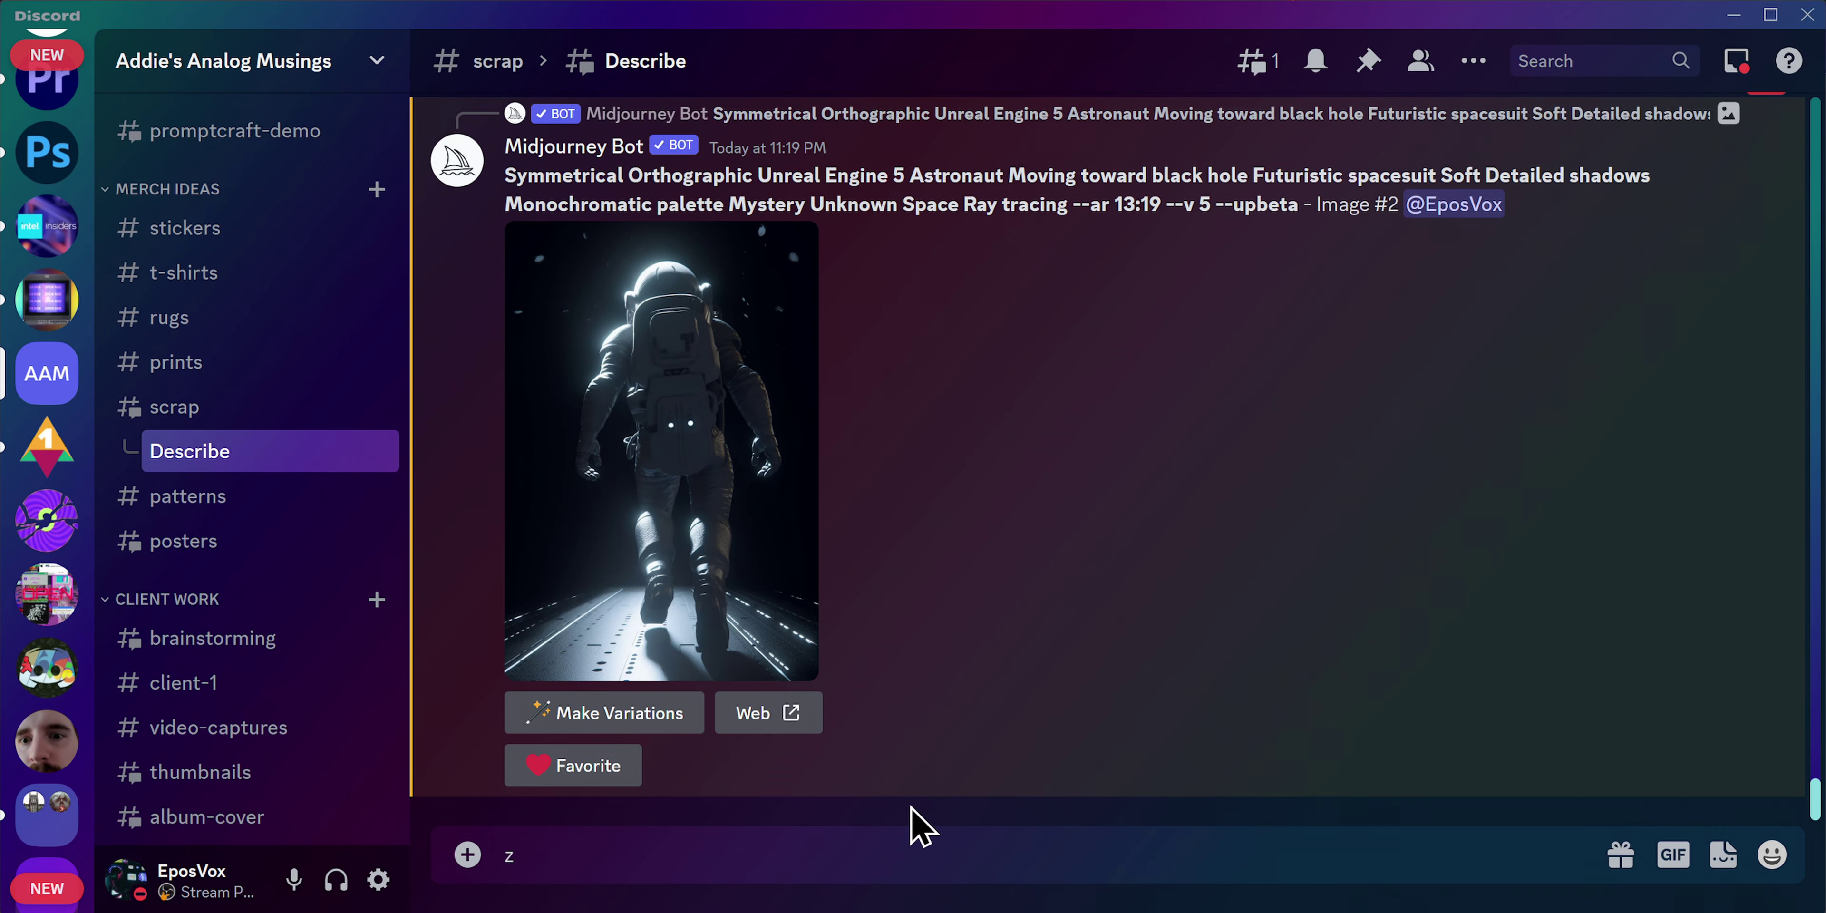
{"action": "left_click_drag", "start_coordinate": [527, 837], "coordinate": [469, 848]}
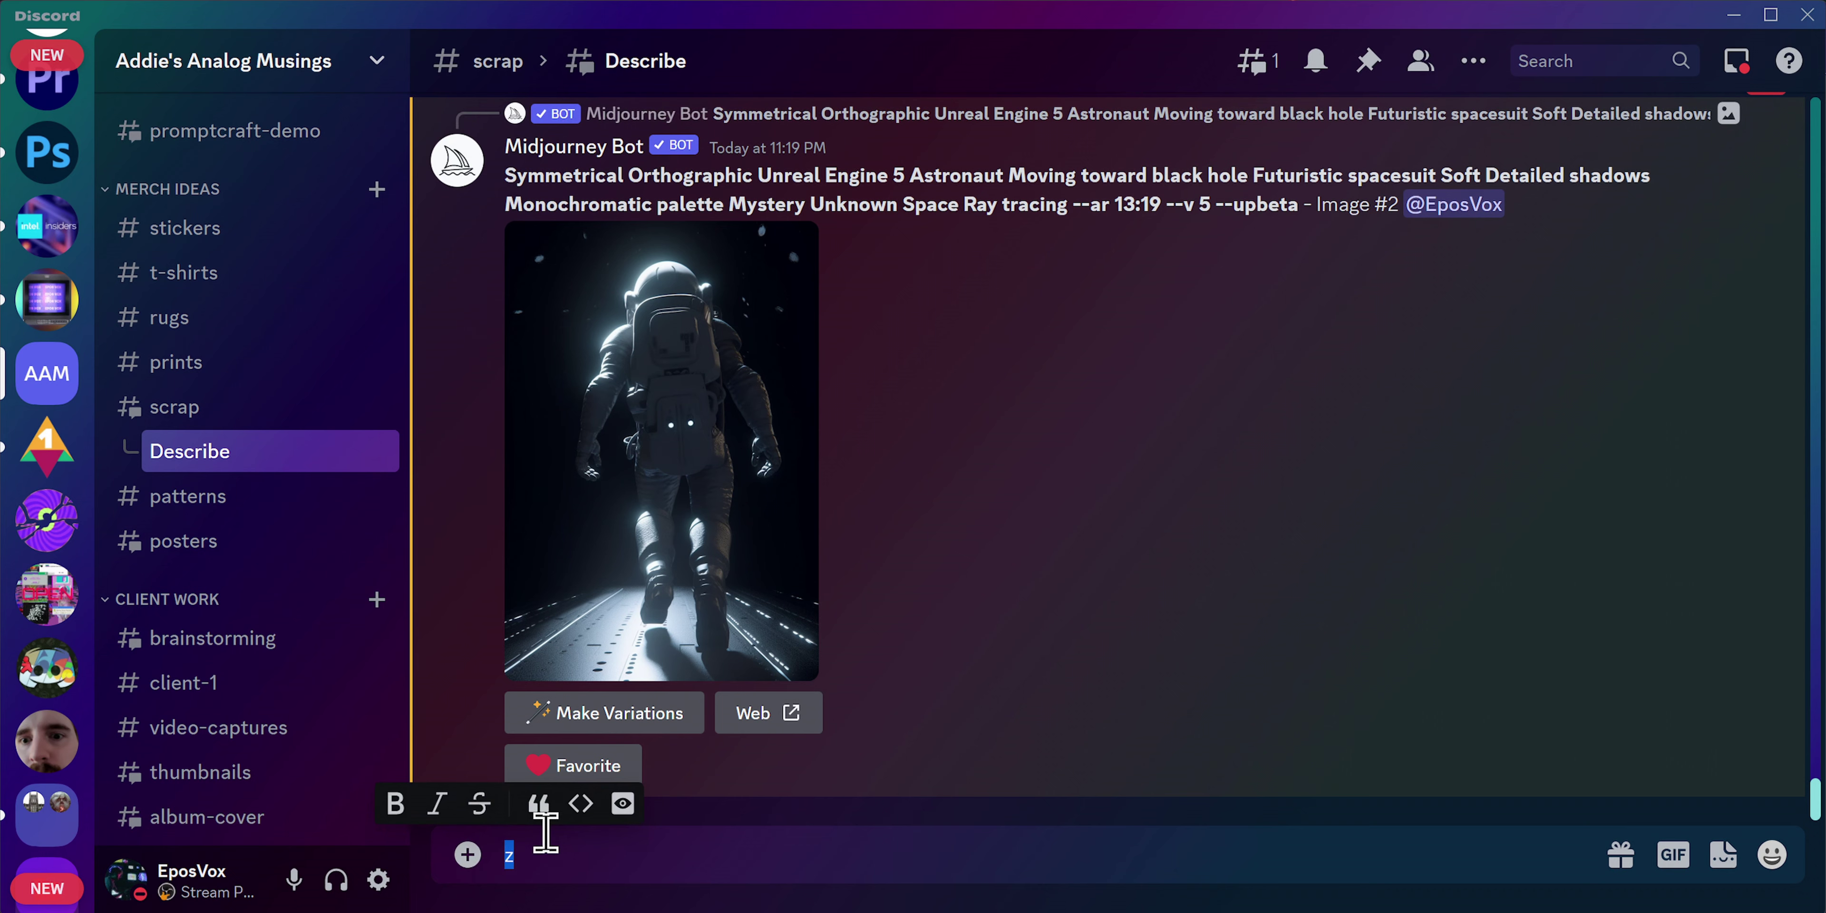
{"action": "type", "text": "/imagine"}
{"action": "key", "text": "Return"}
{"action": "key", "text": "ctrl+v"}
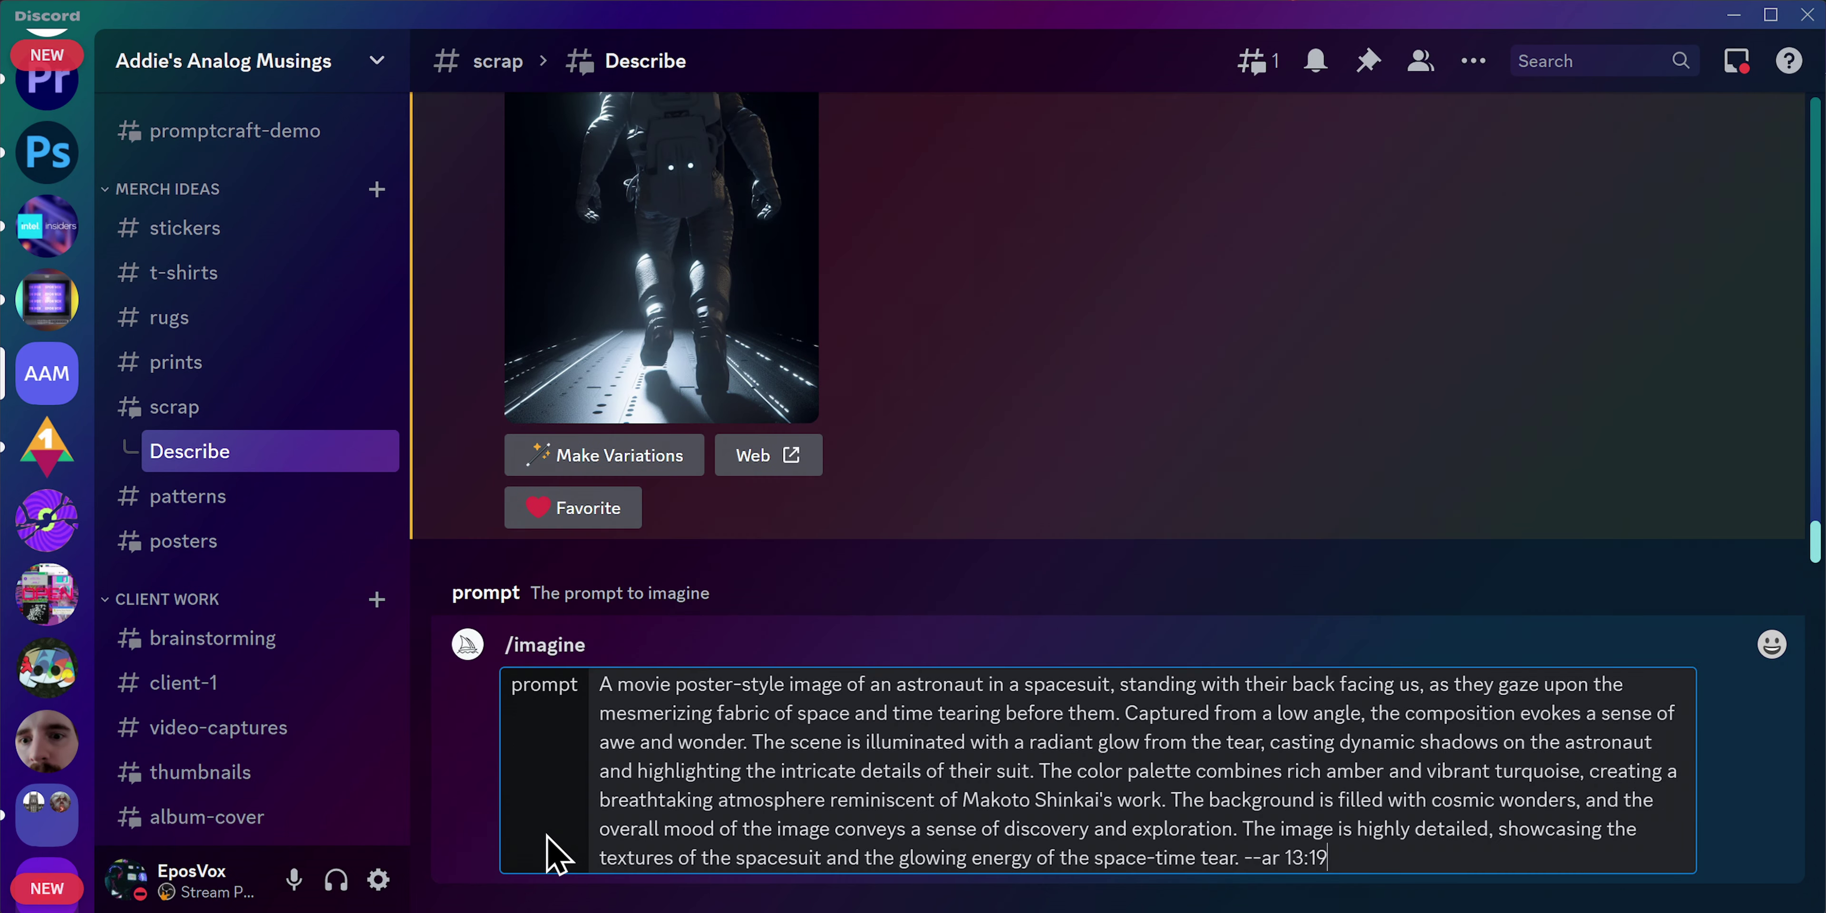
{"action": "key", "text": "Return"}
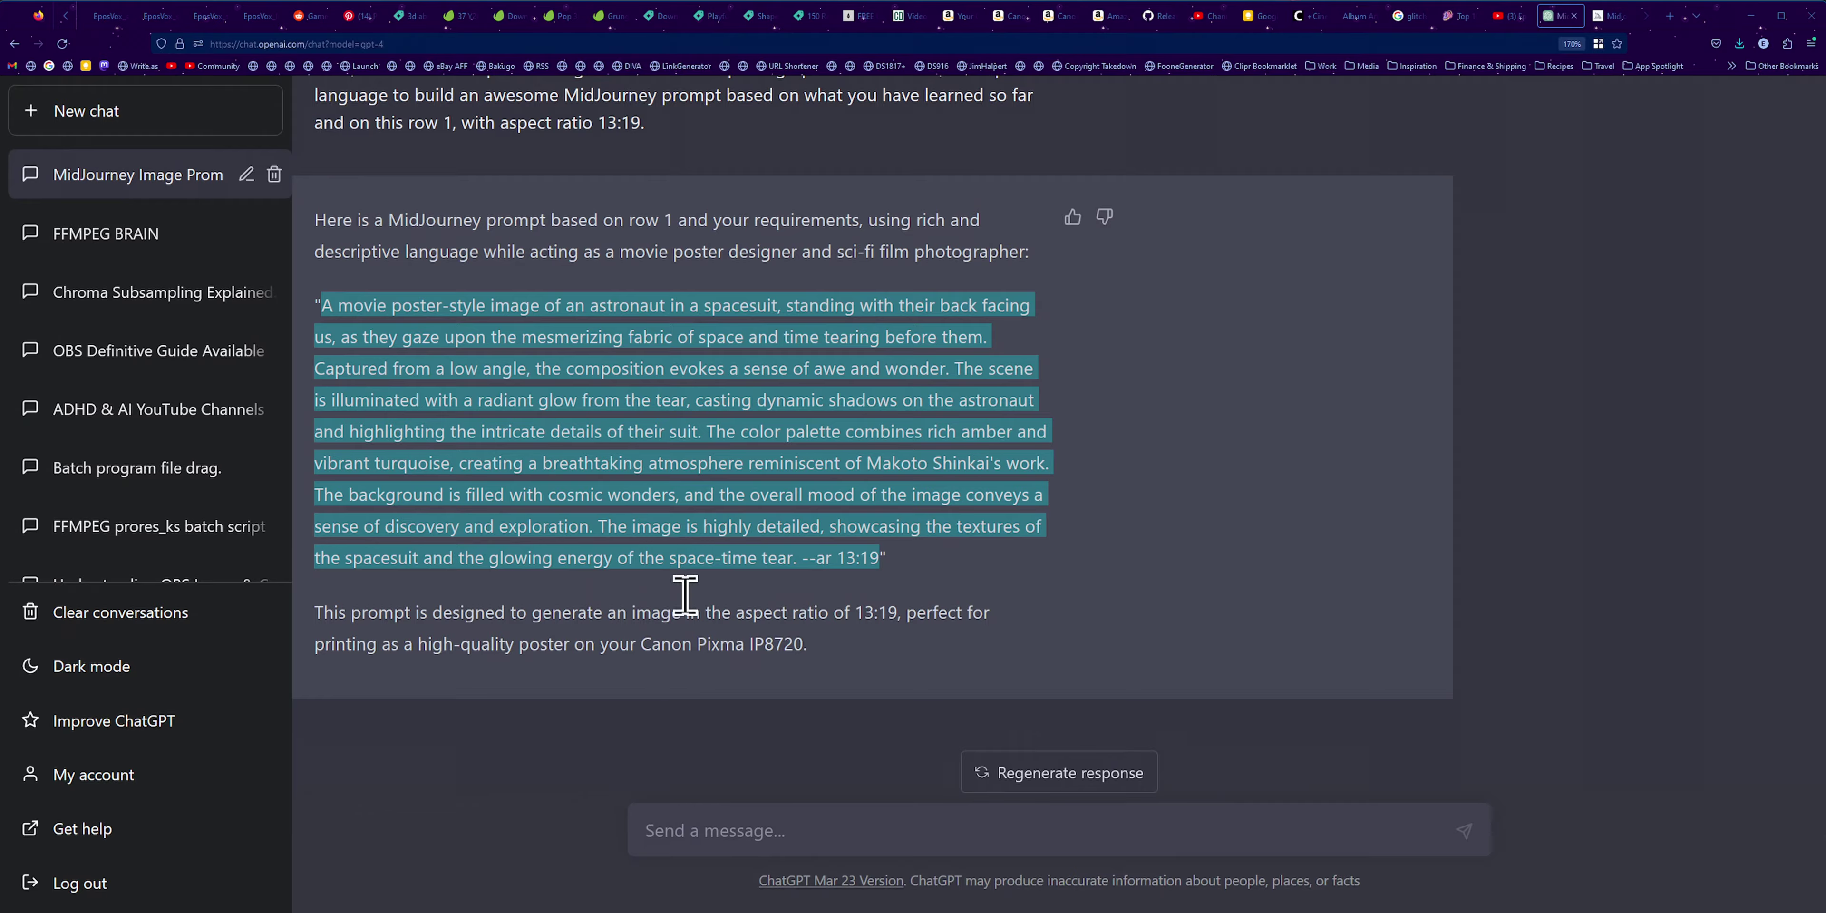
Step: Back in ChatGPT, draft feedback that the prompt is too wordy and should use concise descriptive words or phrases, aside from the first sentence
{"action": "scroll", "coordinate": [706, 504], "scroll_direction": "up", "scroll_amount": 15}
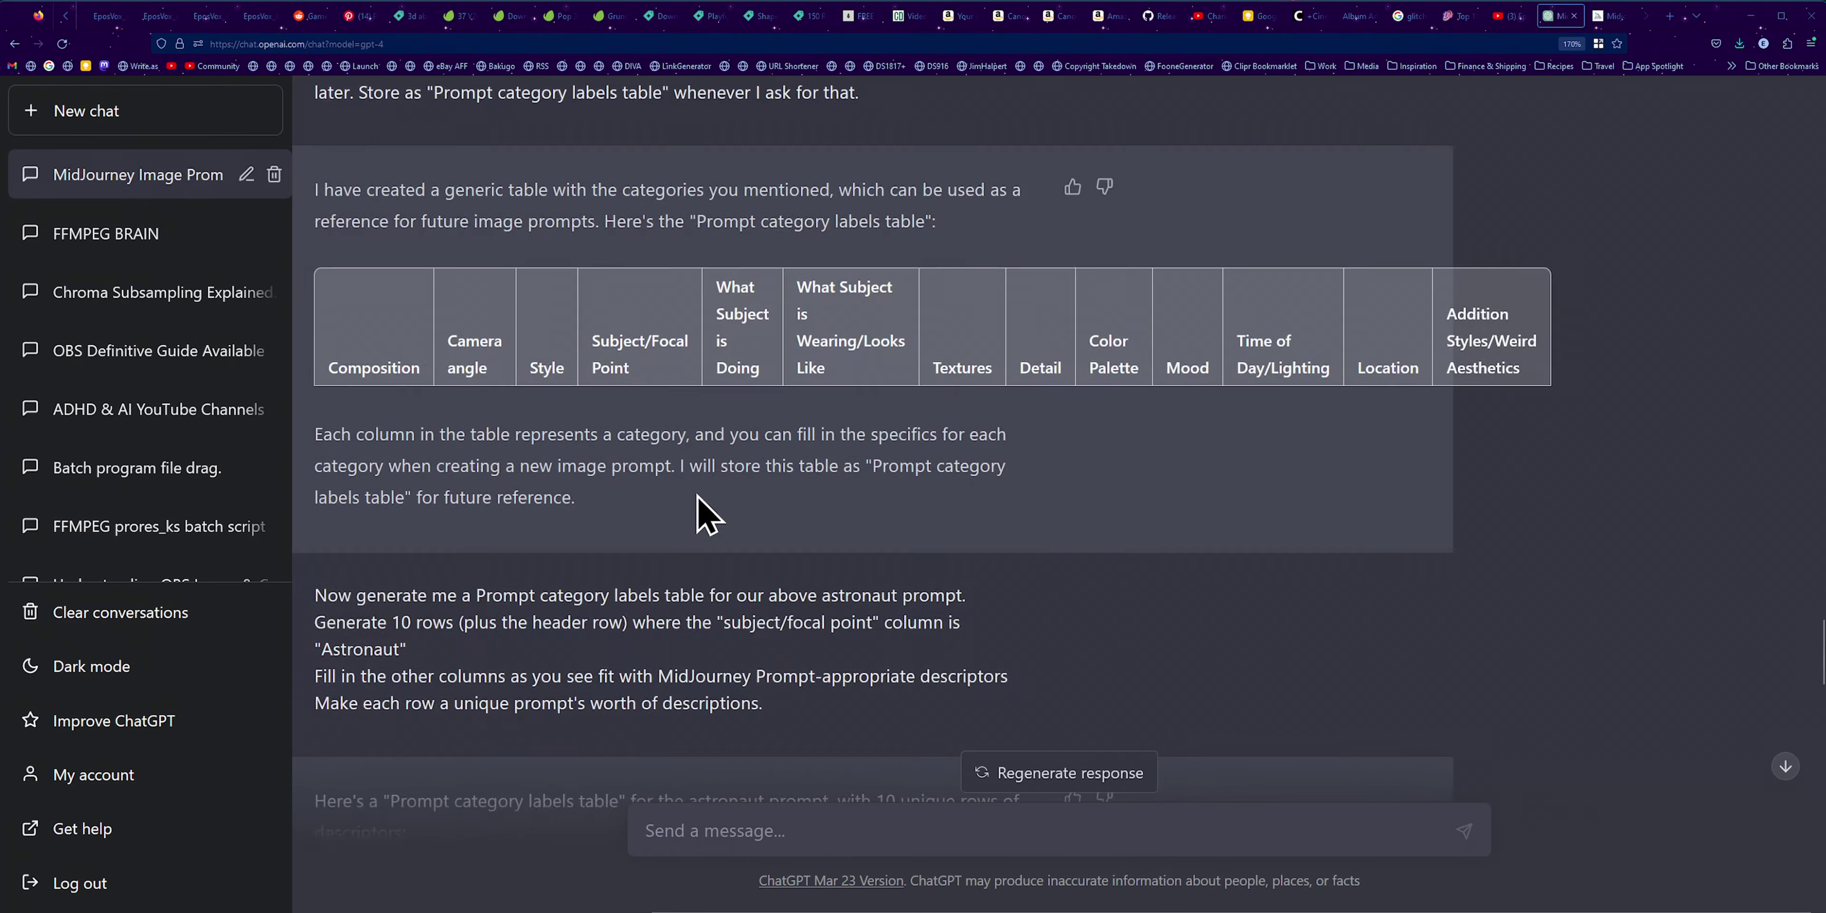
{"action": "scroll", "coordinate": [697, 496], "scroll_direction": "up", "scroll_amount": 5}
{"action": "type", "text": "Thi"}
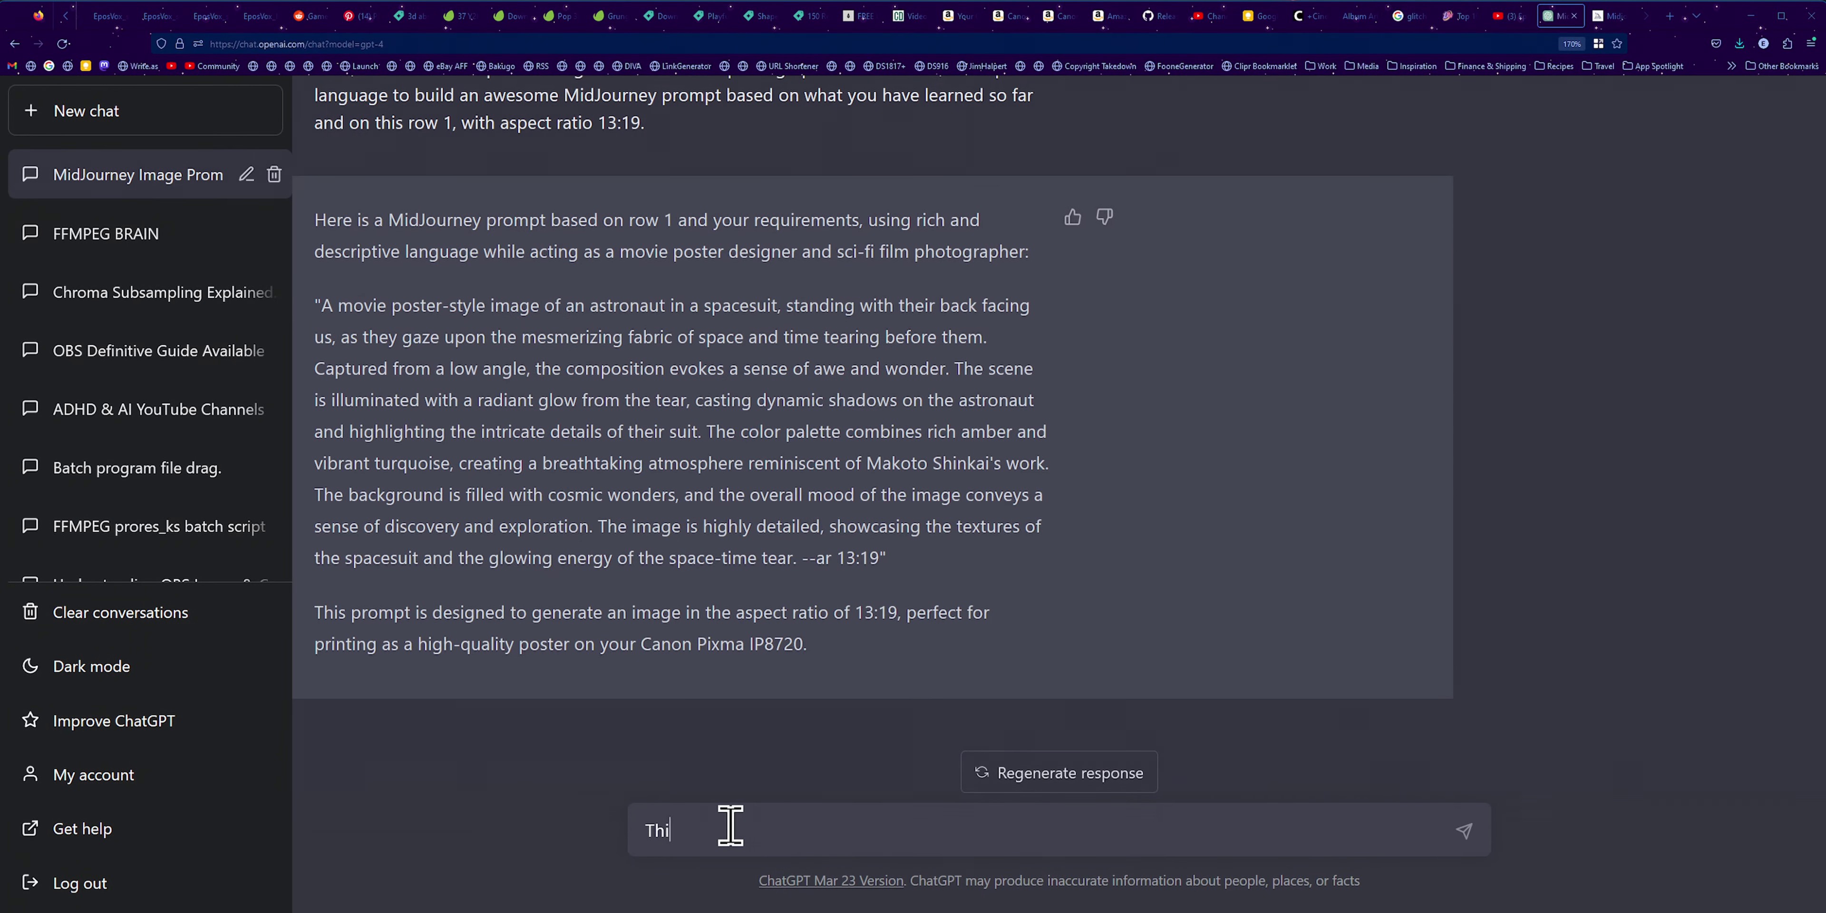
{"action": "type", "text": "s prompt is wonderful, but too wordy with plain-English language. Remember, prom"}
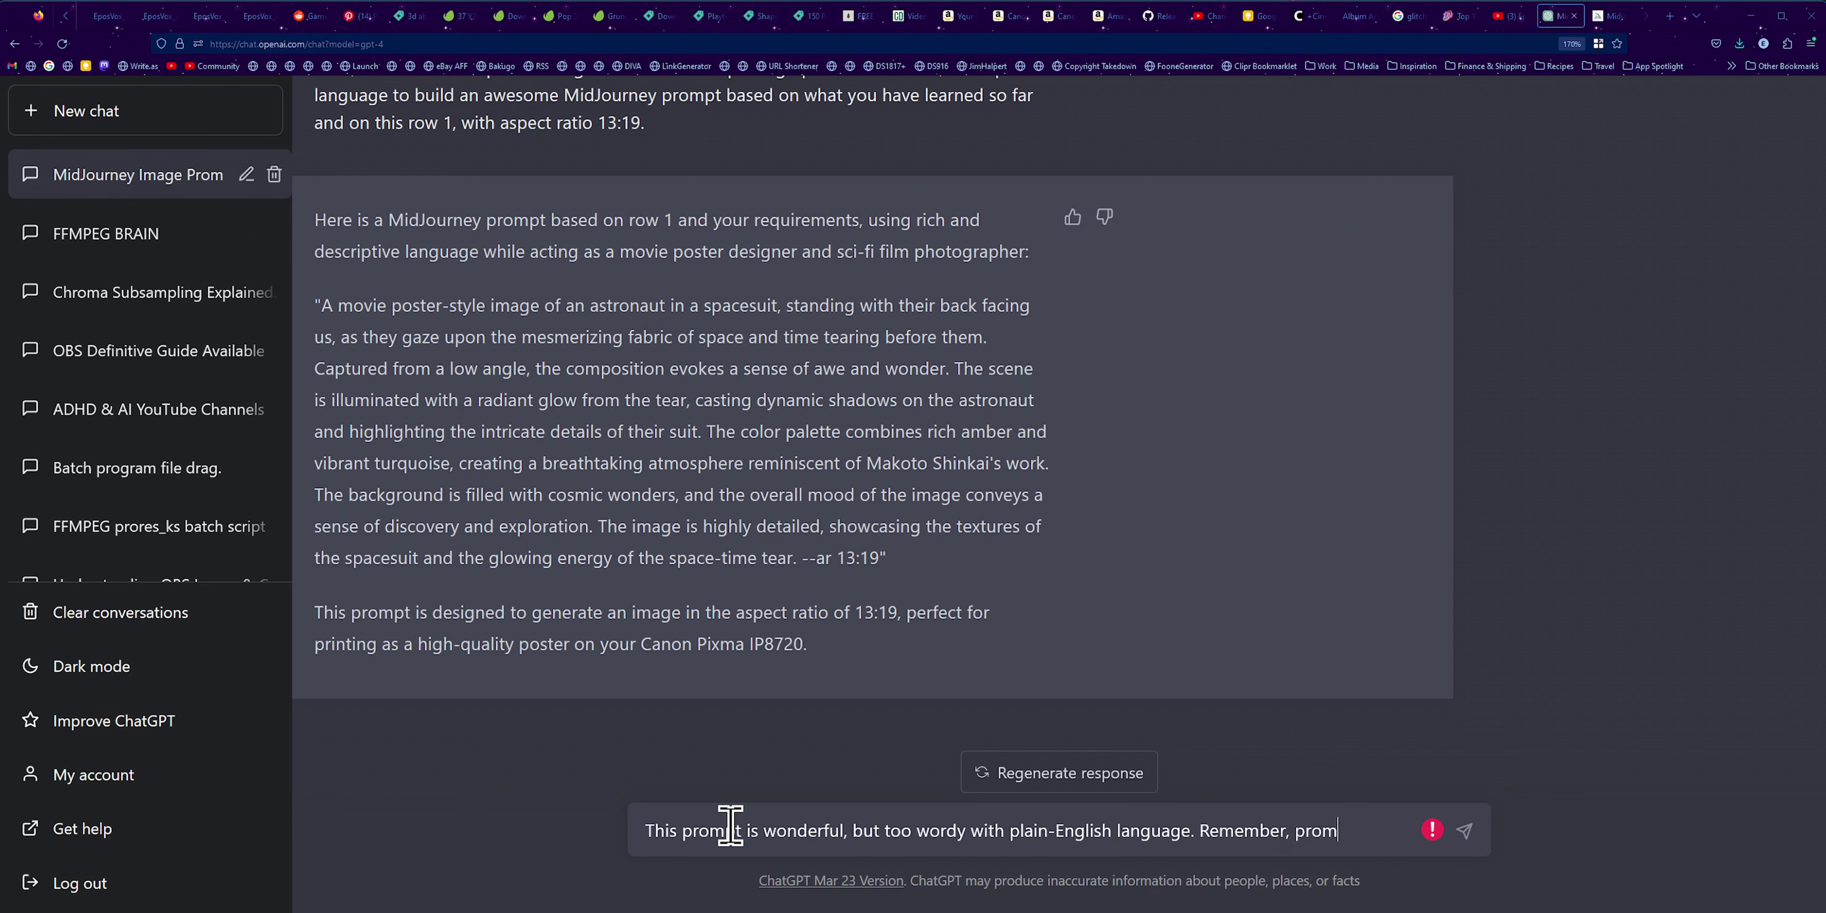
{"action": "type", "text": "be a"}
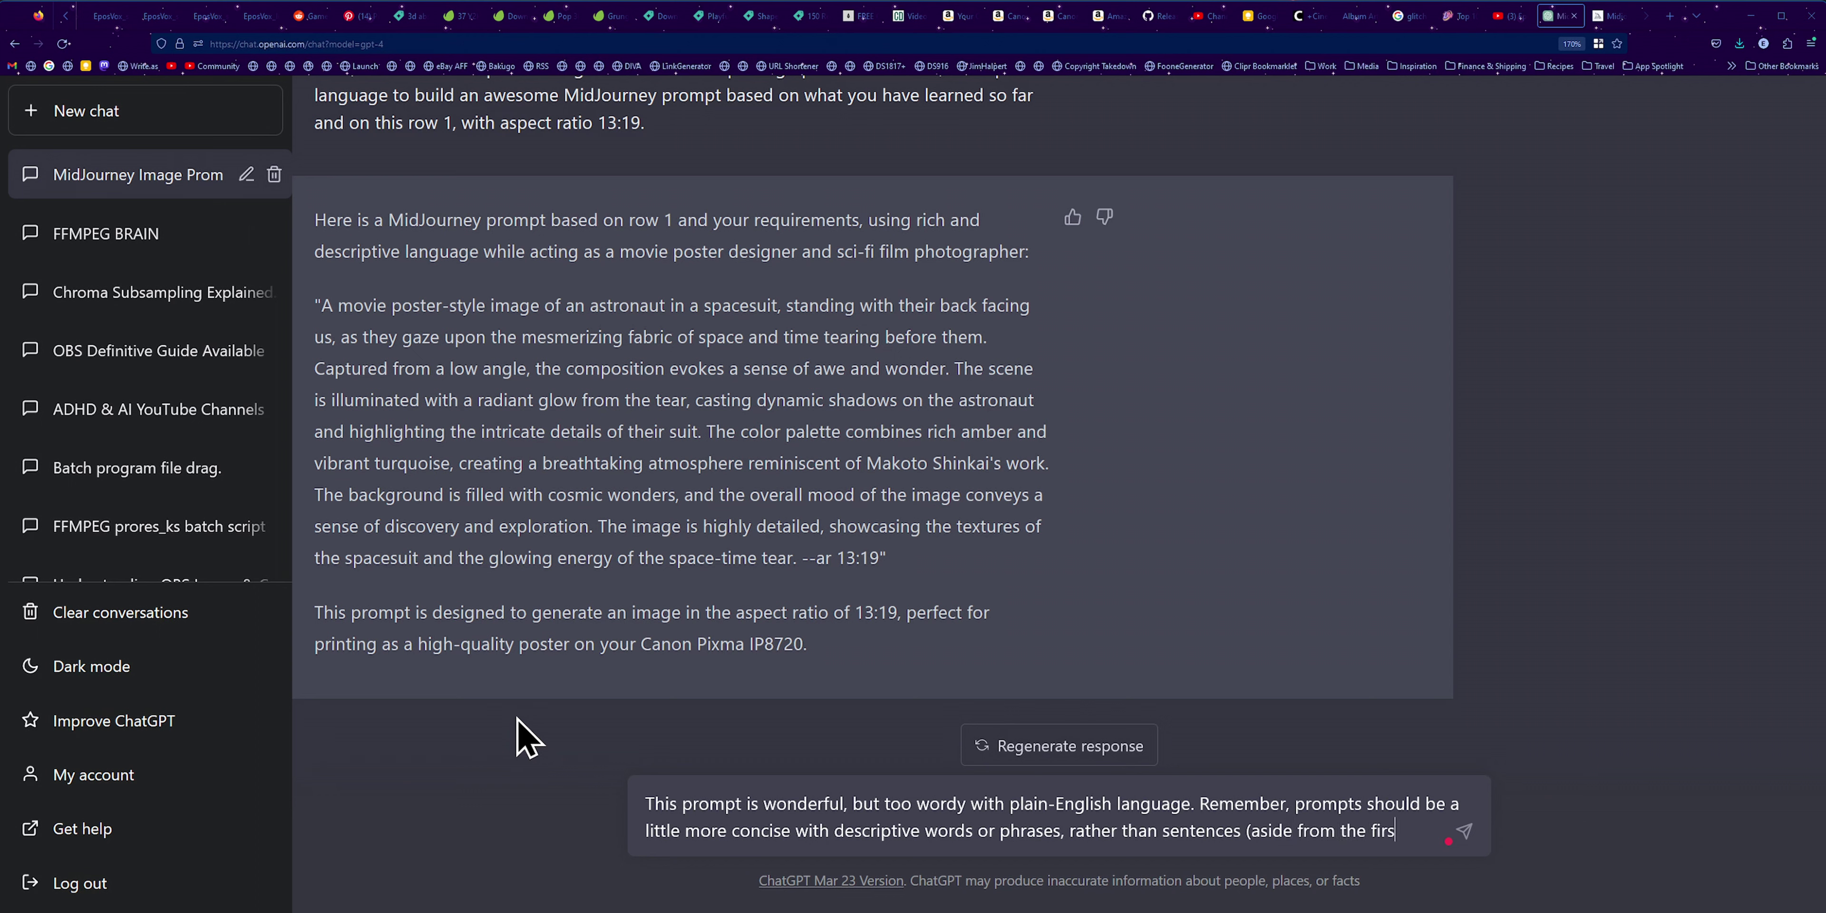
{"action": "type", "text": "ce)"}
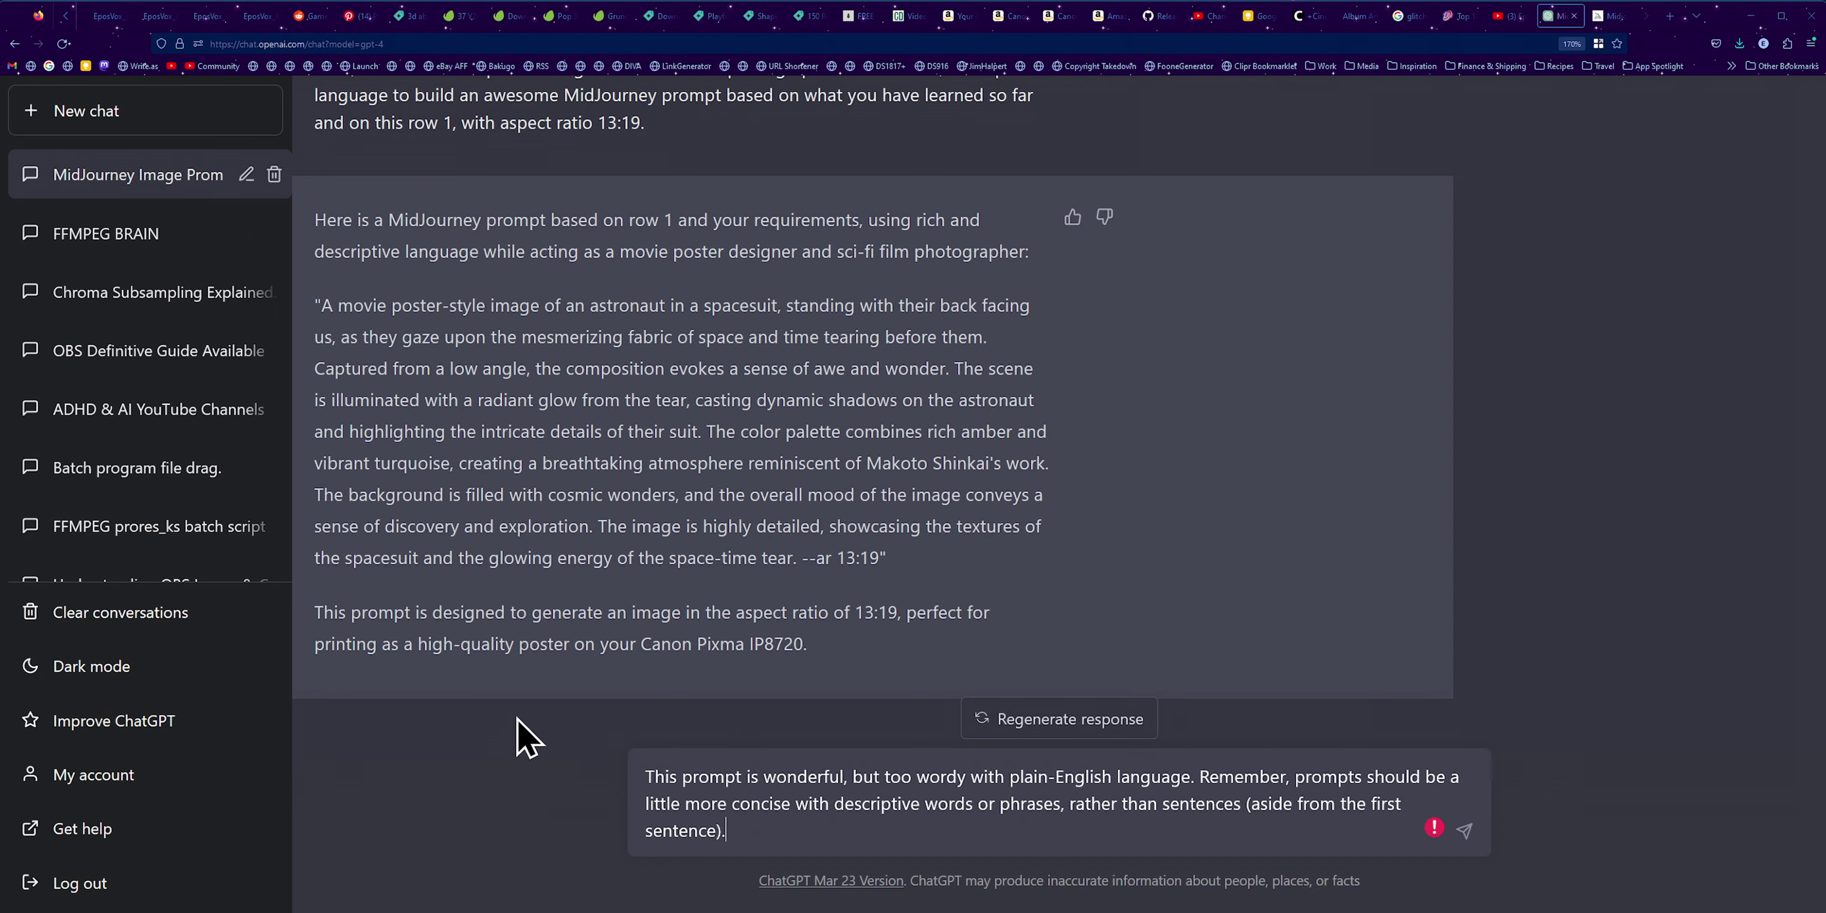
{"action": "type", "text": "."}
{"action": "key", "text": "shift+Return"}
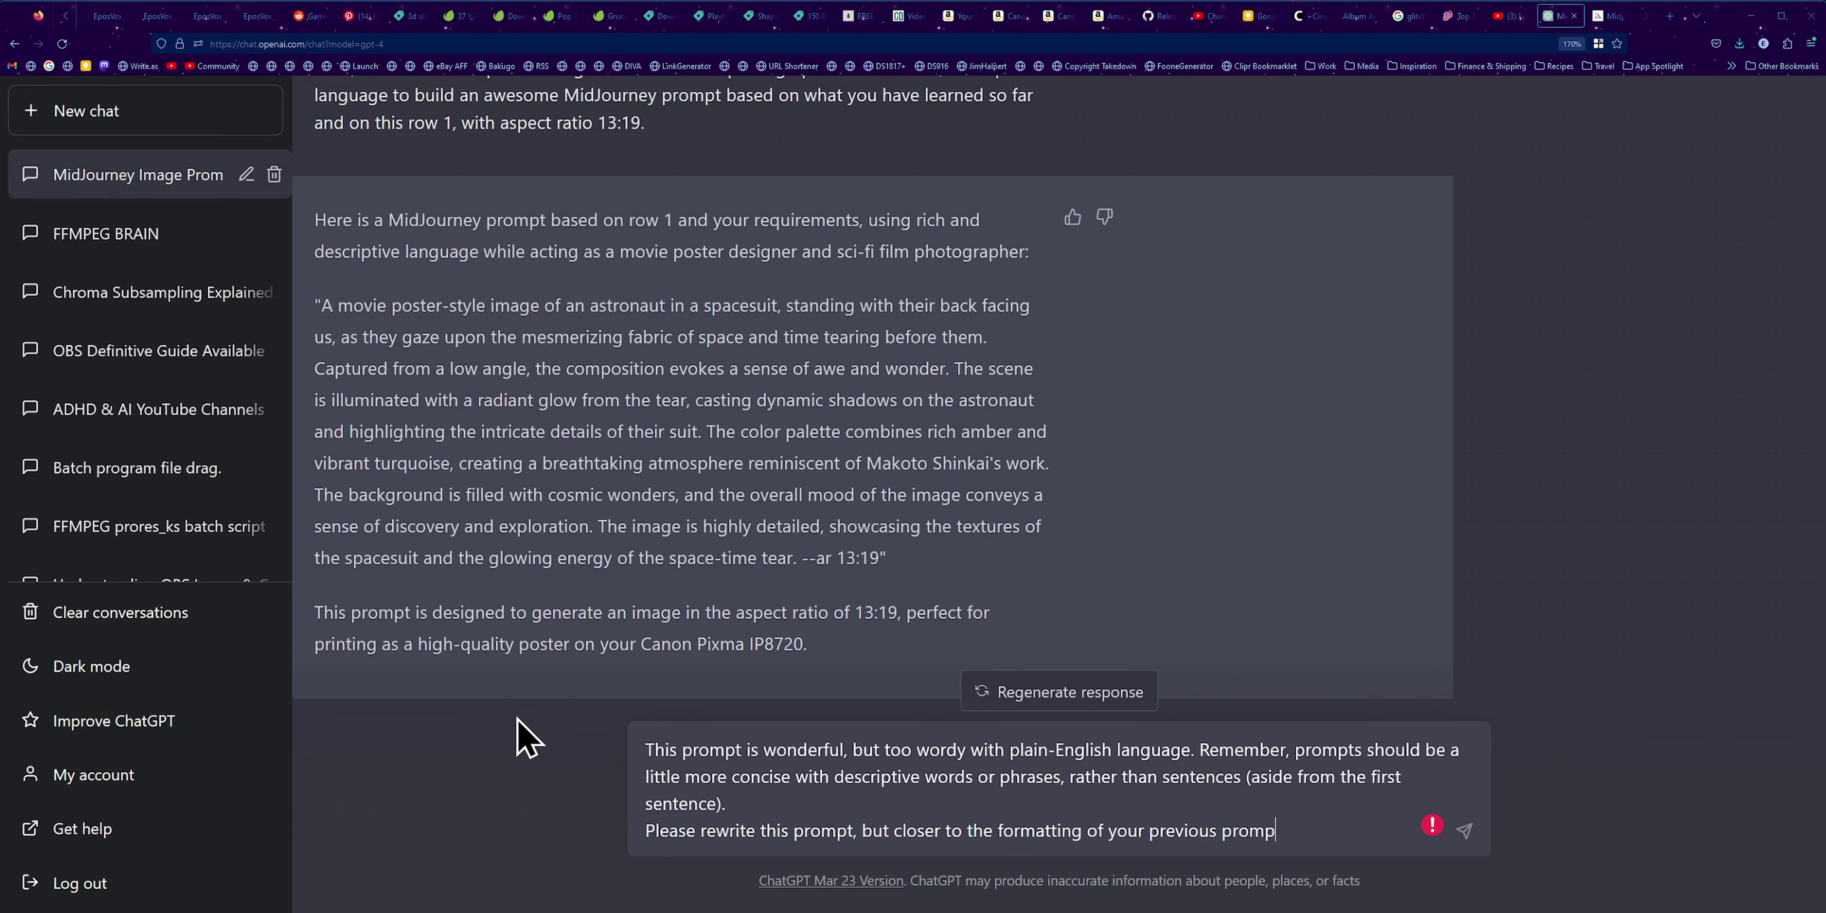
Step: Ask for a rewrite closer to the previous prompt's formatting, quote the earlier astronaut prompt without its reference image URL, and send the message
{"action": "type", "text": "t:"}
{"action": "key", "text": "shift+Return"}
{"action": "type", "text": "\"\"https://your-reference-image-url.com astronaut facing away from the camera, looking upon the fabric of space and time tearing before them, vibrant glowing colors of space flowing around the astronaut, in the style of Makoto Shinkai, intricate underwater worlds, Cyril Rolando, Guillem H. Pongiluppi, Thiago Valdi, UHD image, 32k resolution, psychedelic palette with light amber and turquoise, detailed depiction of nature, calming effect, adventure-themed, atmospheric landscapes, perfect for wall decal or Canon Pixma IP8720 print, trending on ArtStation, high-quality poster, solarizing master --ar 13:19\"\""}
{"action": "left_click_drag", "start_coordinate": [972, 669], "coordinate": [649, 669]}
{"action": "type", "text": "s"}
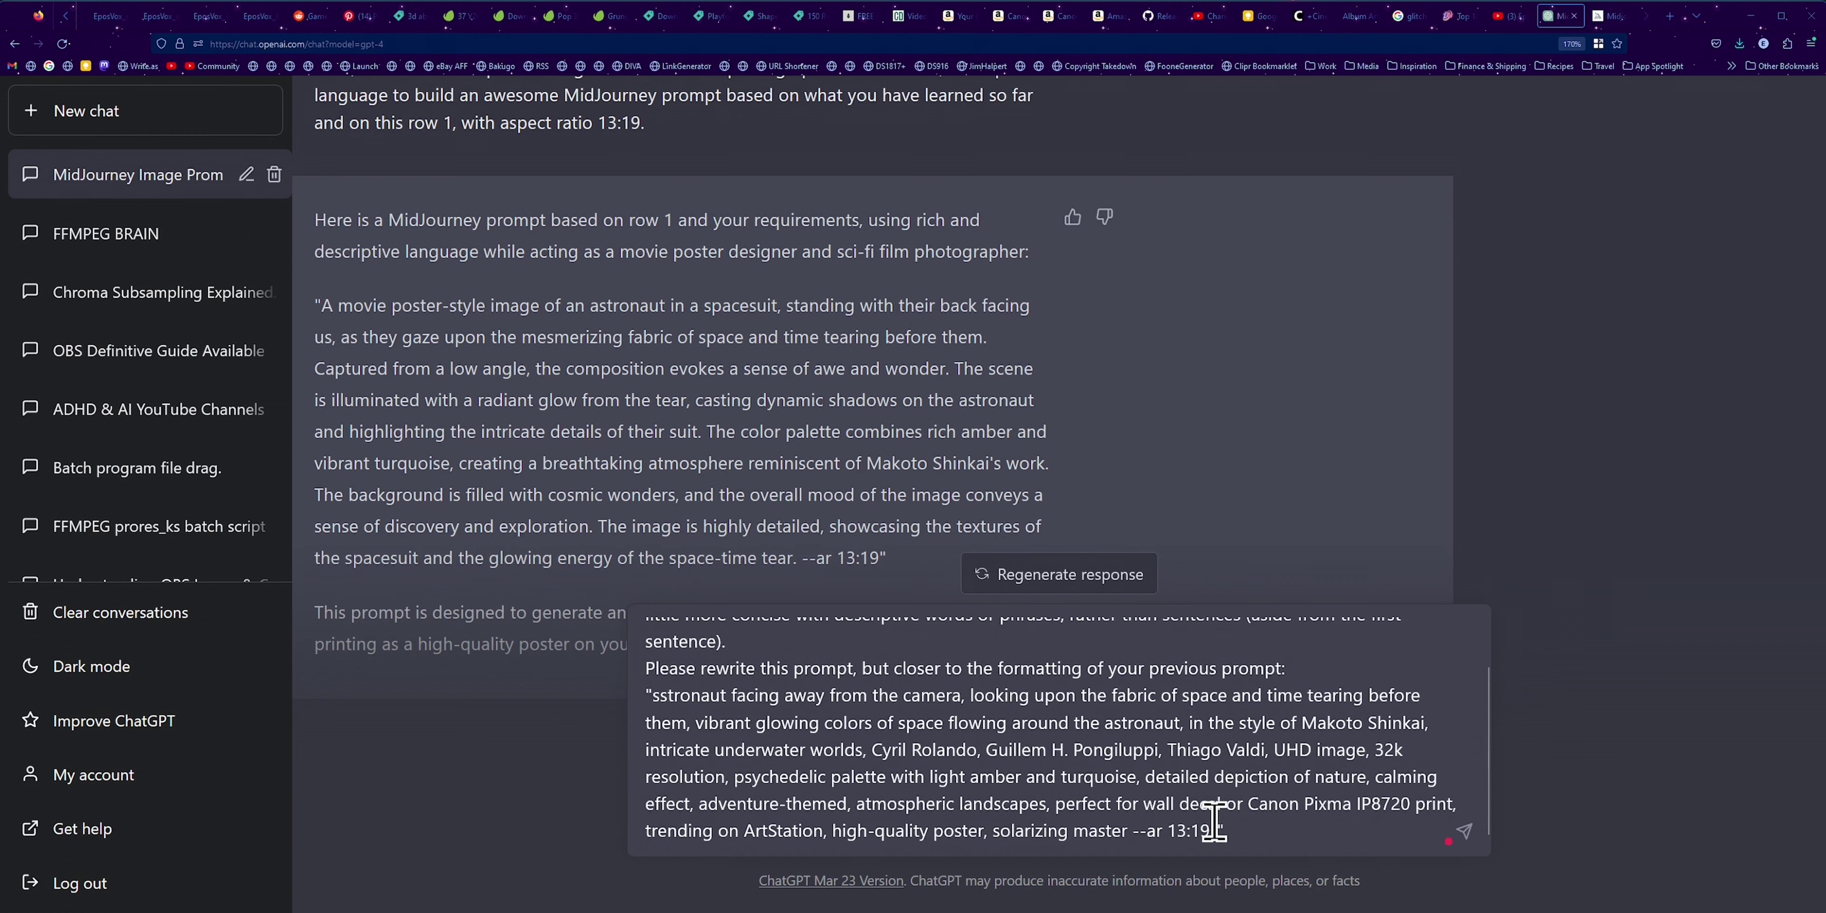
{"action": "left_click", "coordinate": [1214, 826]}
{"action": "key", "text": "Return"}
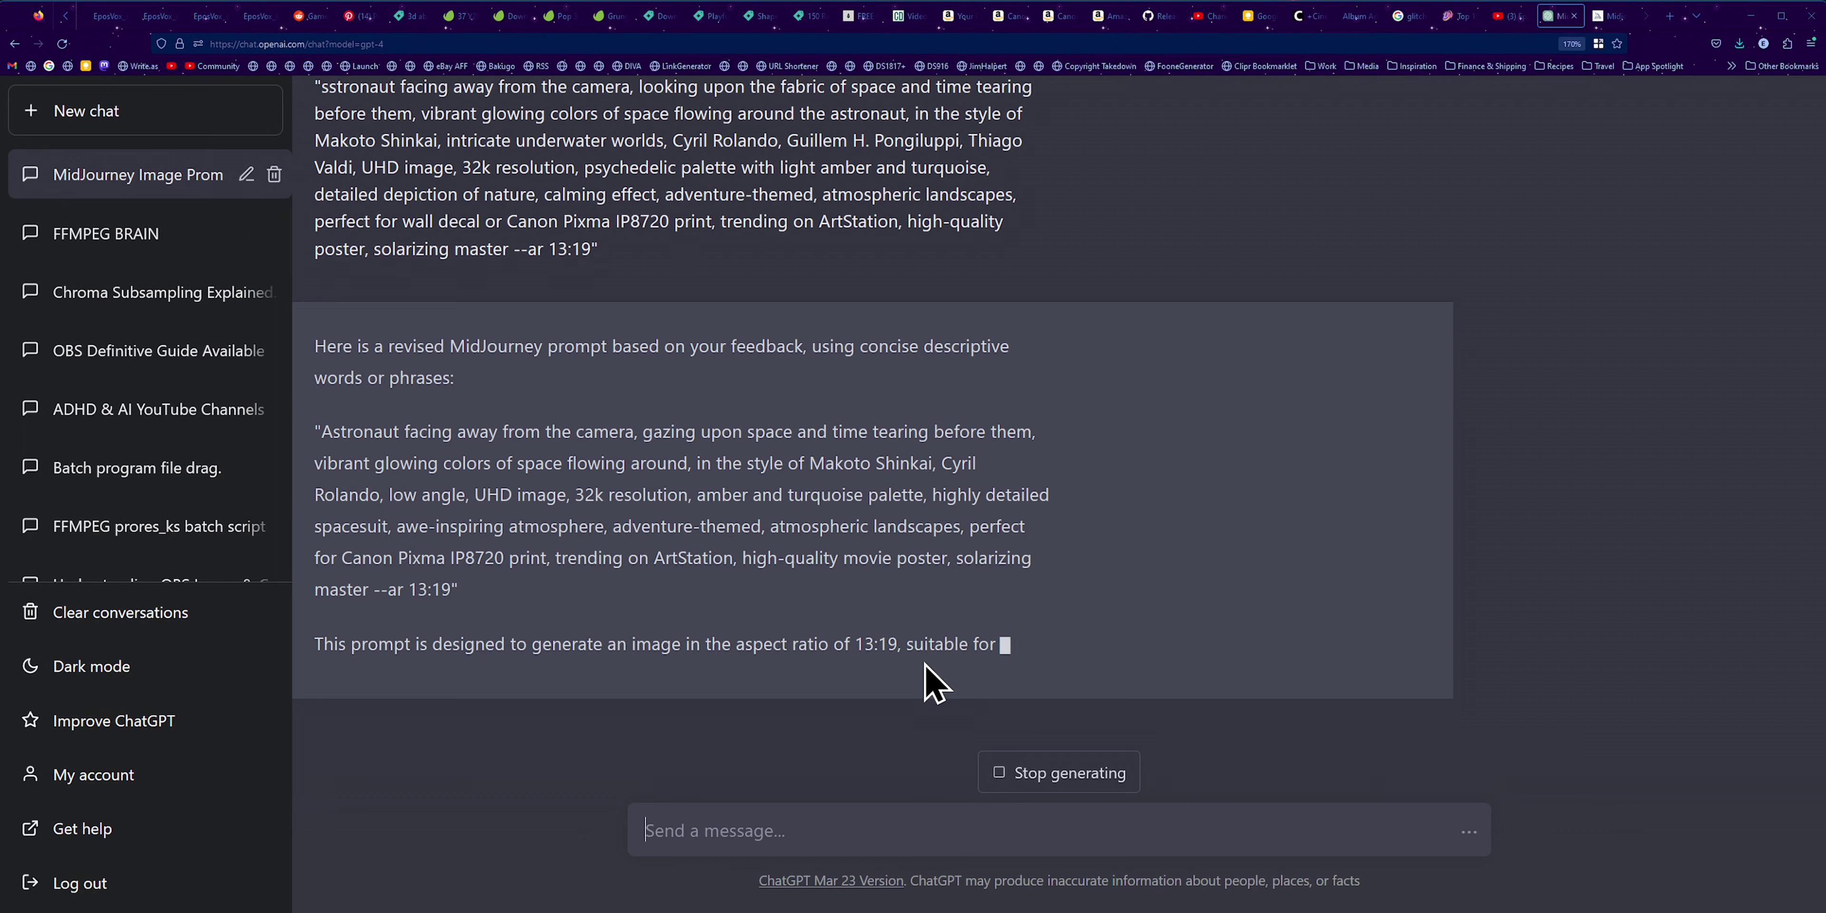
Step: Compare the revised concise prompt with the quoted example, including its "high-quality movie poster" wording
{"action": "scroll", "coordinate": [808, 581], "scroll_direction": "up", "scroll_amount": 2}
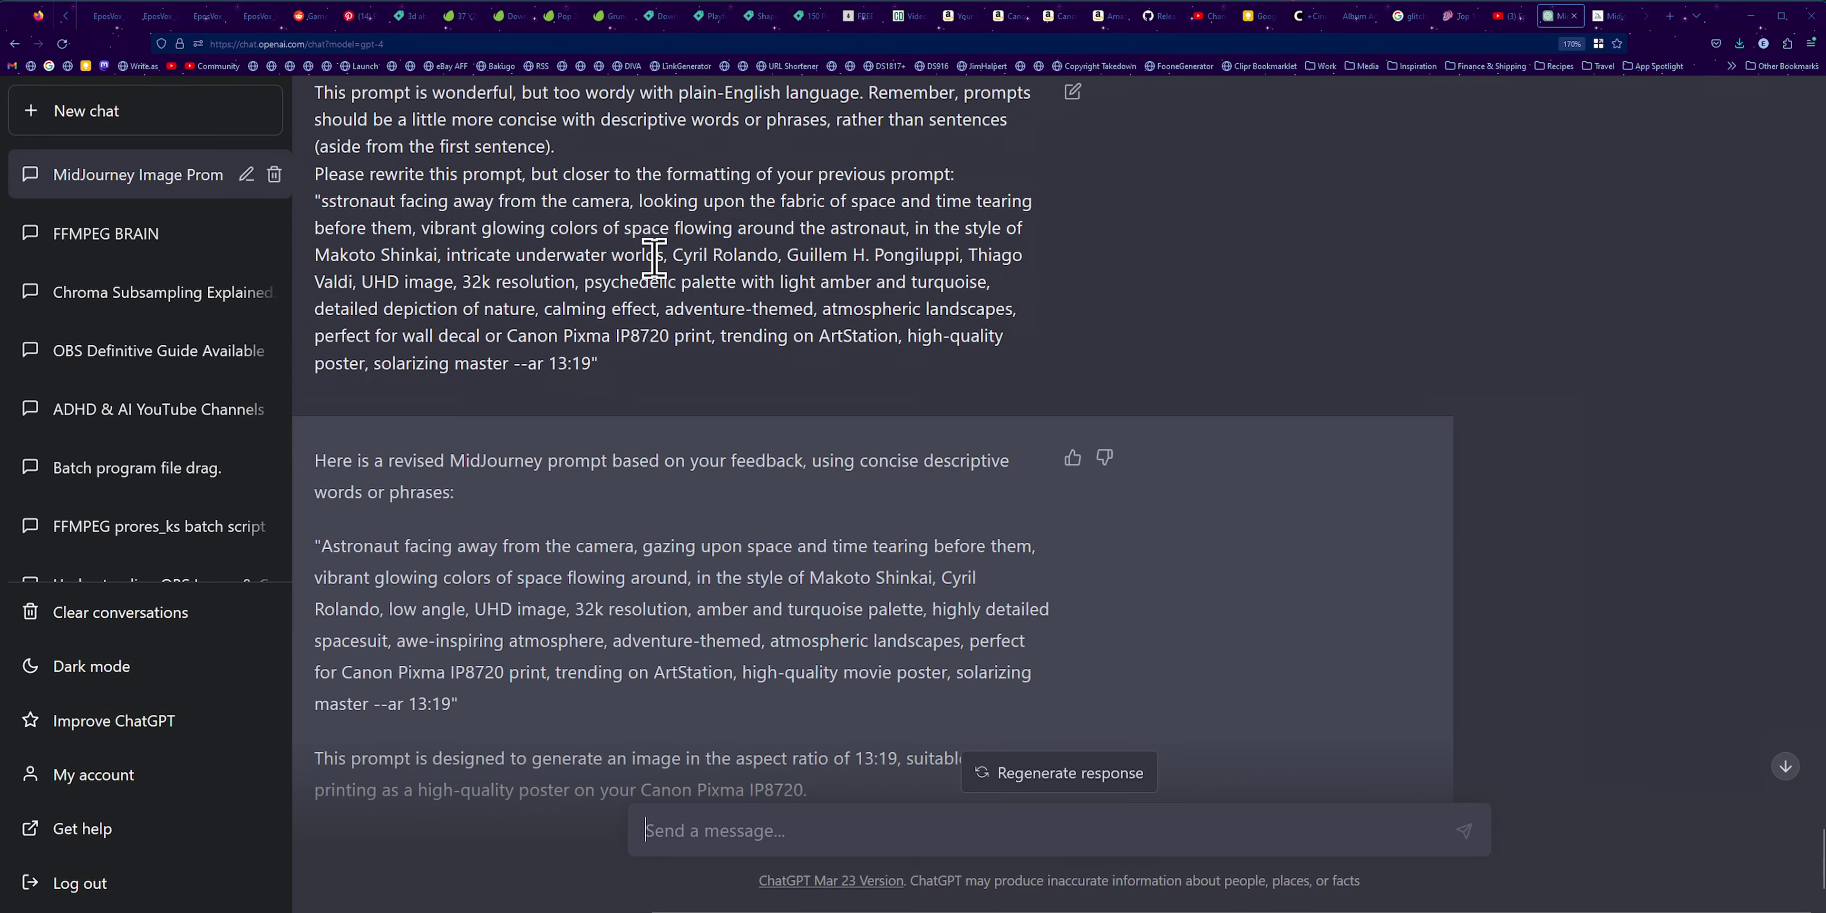
{"action": "scroll", "coordinate": [713, 503], "scroll_direction": "down", "scroll_amount": 2}
{"action": "left_click_drag", "start_coordinate": [744, 528], "coordinate": [952, 531]}
{"action": "left_click", "coordinate": [954, 530]}
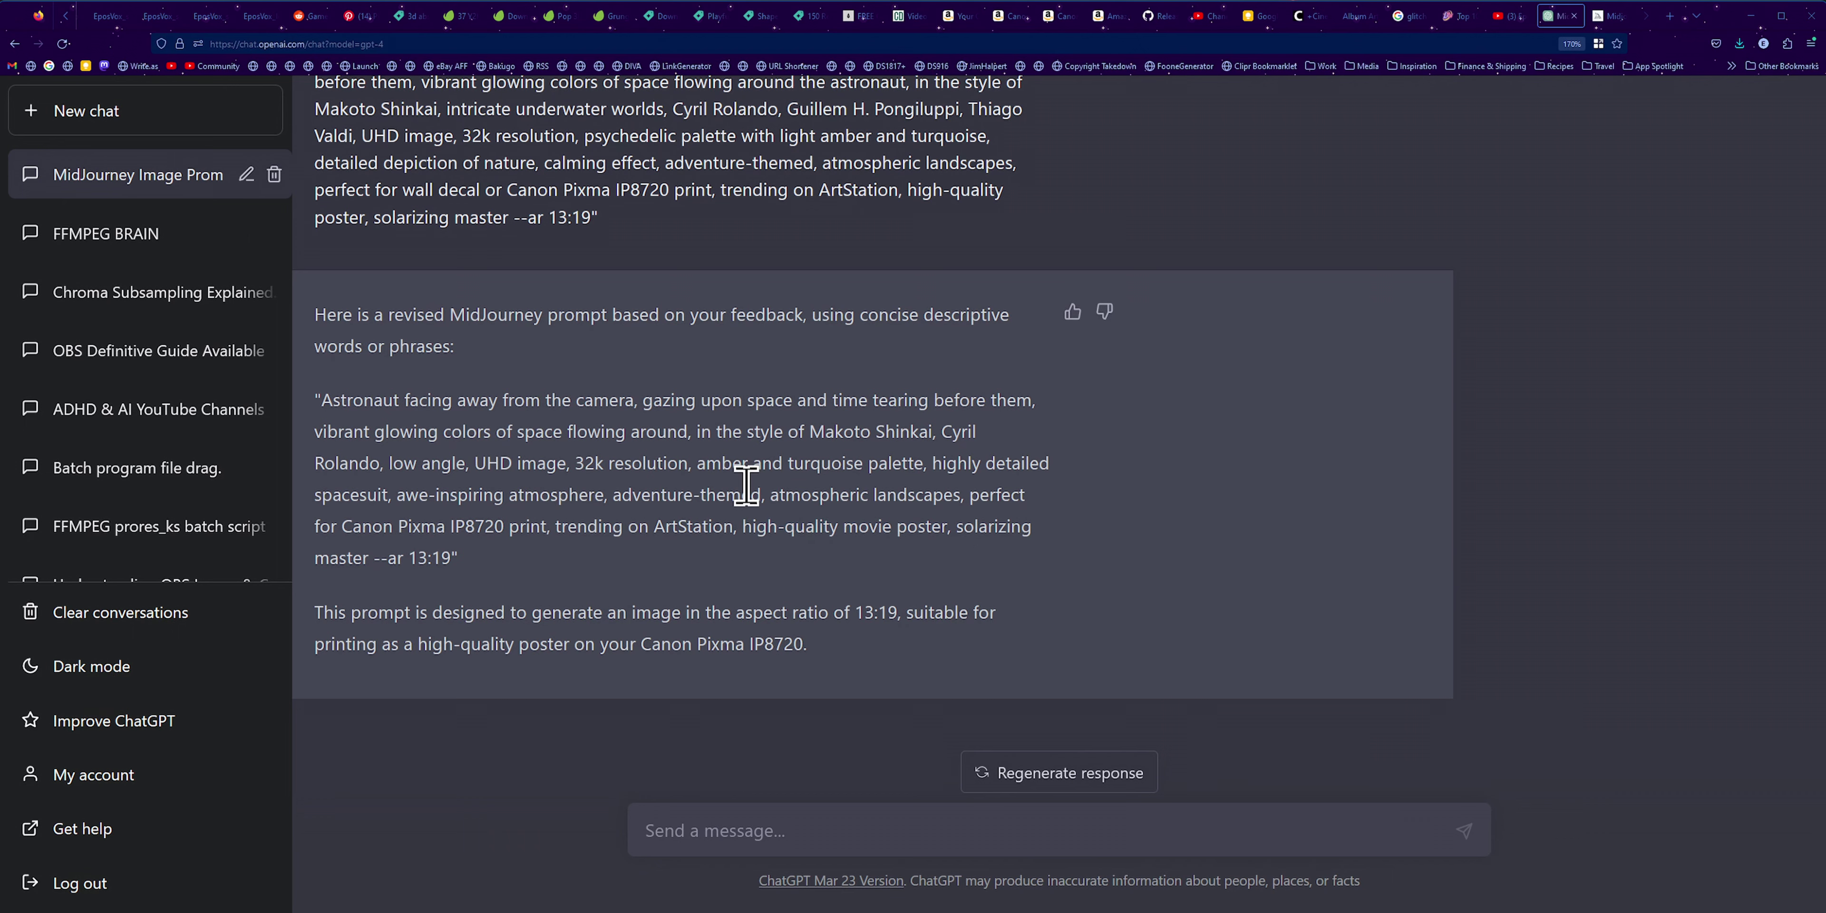
{"action": "scroll", "coordinate": [746, 486], "scroll_direction": "up", "scroll_amount": 2}
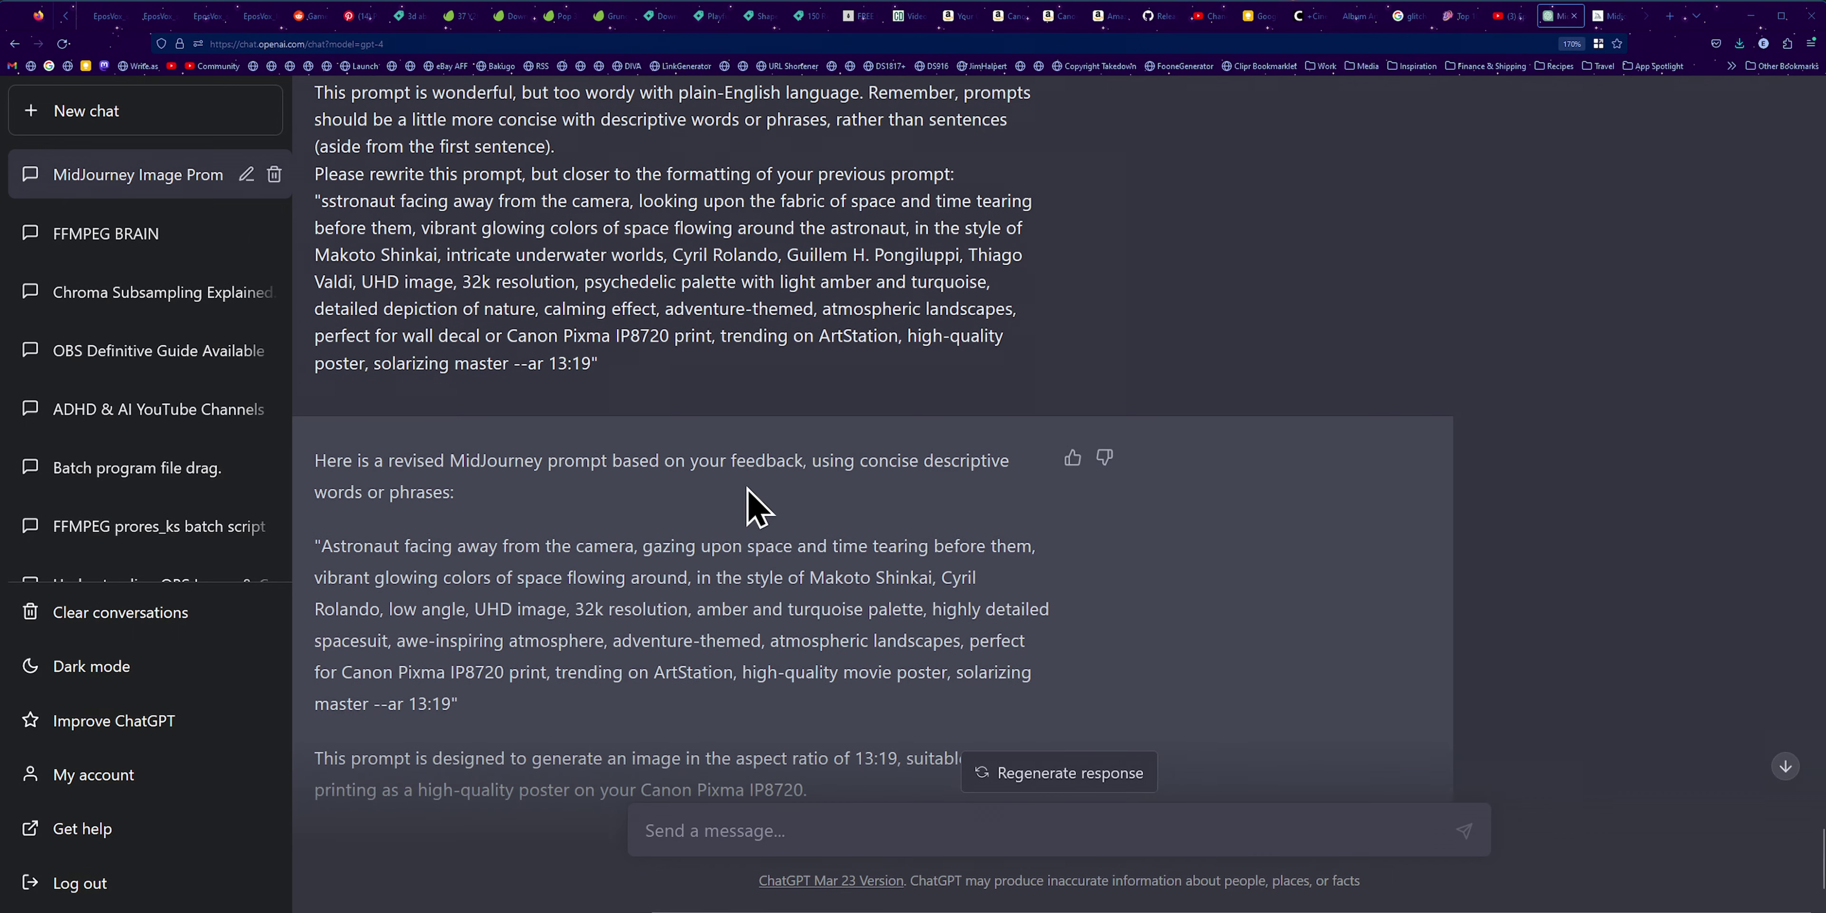
{"action": "scroll", "coordinate": [755, 500], "scroll_direction": "down", "scroll_amount": 2}
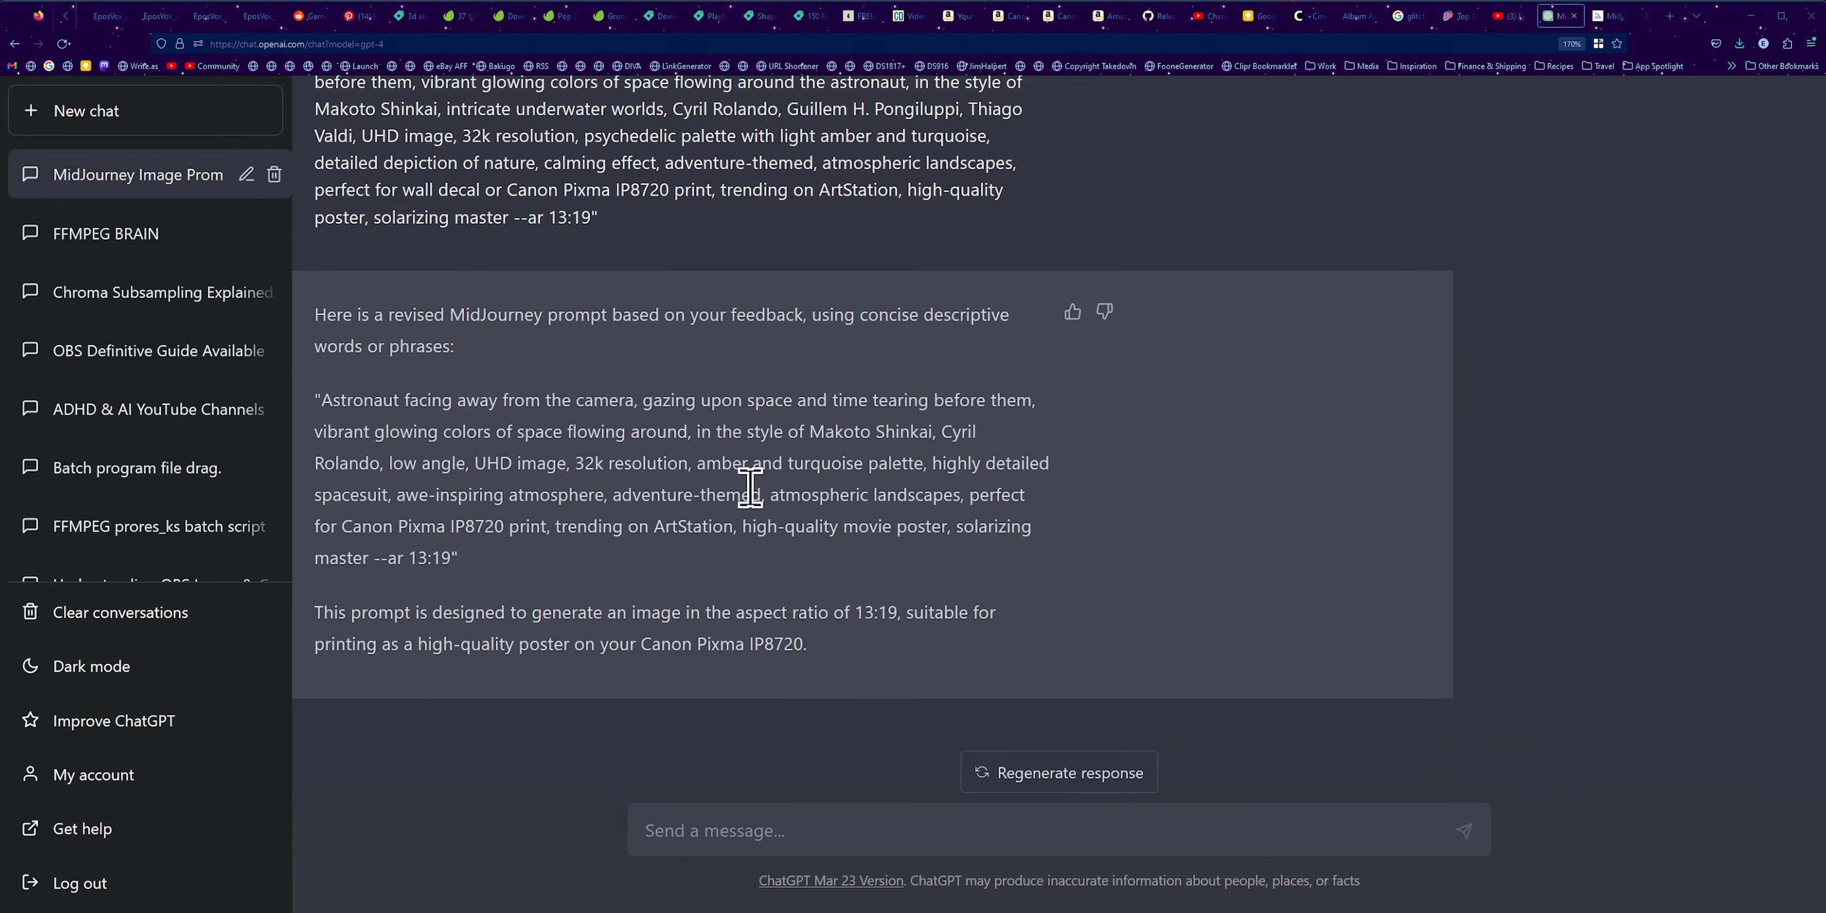
Step: Check the movie poster image grid in Discord, and copy the concise astronaut prompt from the ChatGPT reply
{"action": "key", "text": "alt+Tab"}
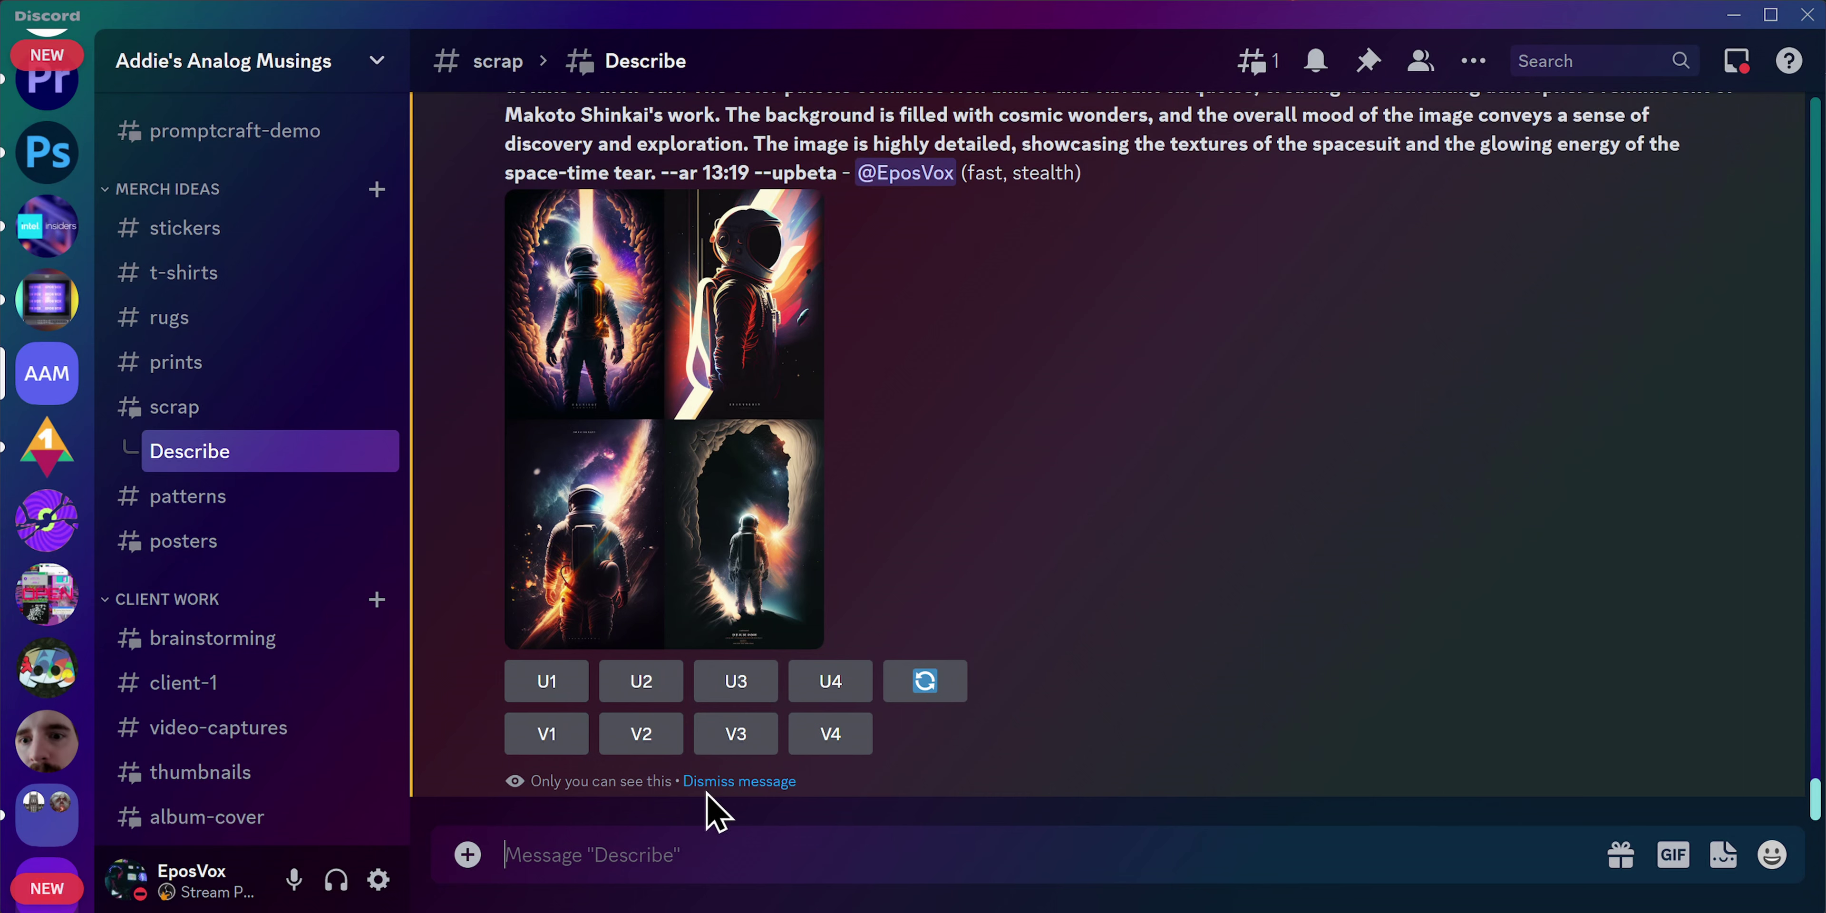
{"action": "scroll", "coordinate": [868, 648], "scroll_direction": "up", "scroll_amount": 1}
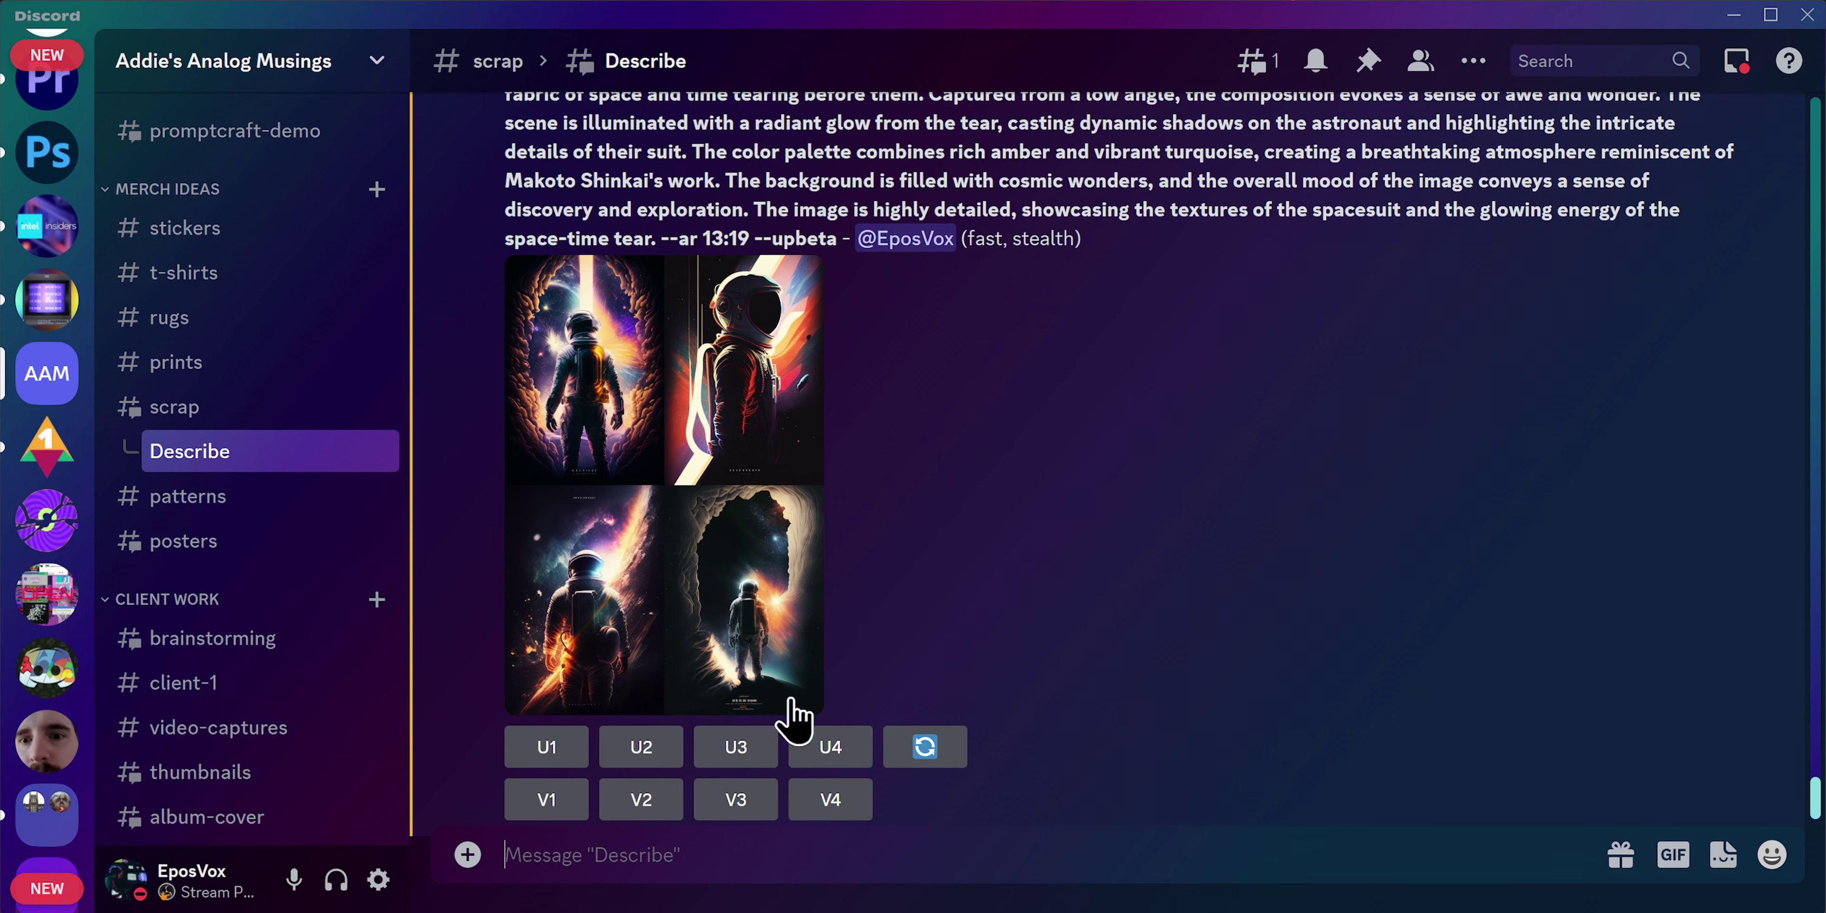
{"action": "key", "text": "alt+Tab"}
{"action": "mouse_move", "coordinate": [459, 558]}
{"action": "left_mouse_down"}
{"action": "mouse_move", "coordinate": [317, 494]}
{"action": "mouse_move", "coordinate": [318, 400]}
{"action": "mouse_move", "coordinate": [379, 530]}
{"action": "mouse_move", "coordinate": [446, 560]}
{"action": "left_mouse_up"}
{"action": "key", "text": "ctrl+c"}
{"action": "left_click", "coordinate": [318, 400]}
Step: Switch to Discord and submit the concise astronaut prompt with /imagine, adding "--v 5" after "--ar 13:19"
{"action": "key", "text": "alt+Tab"}
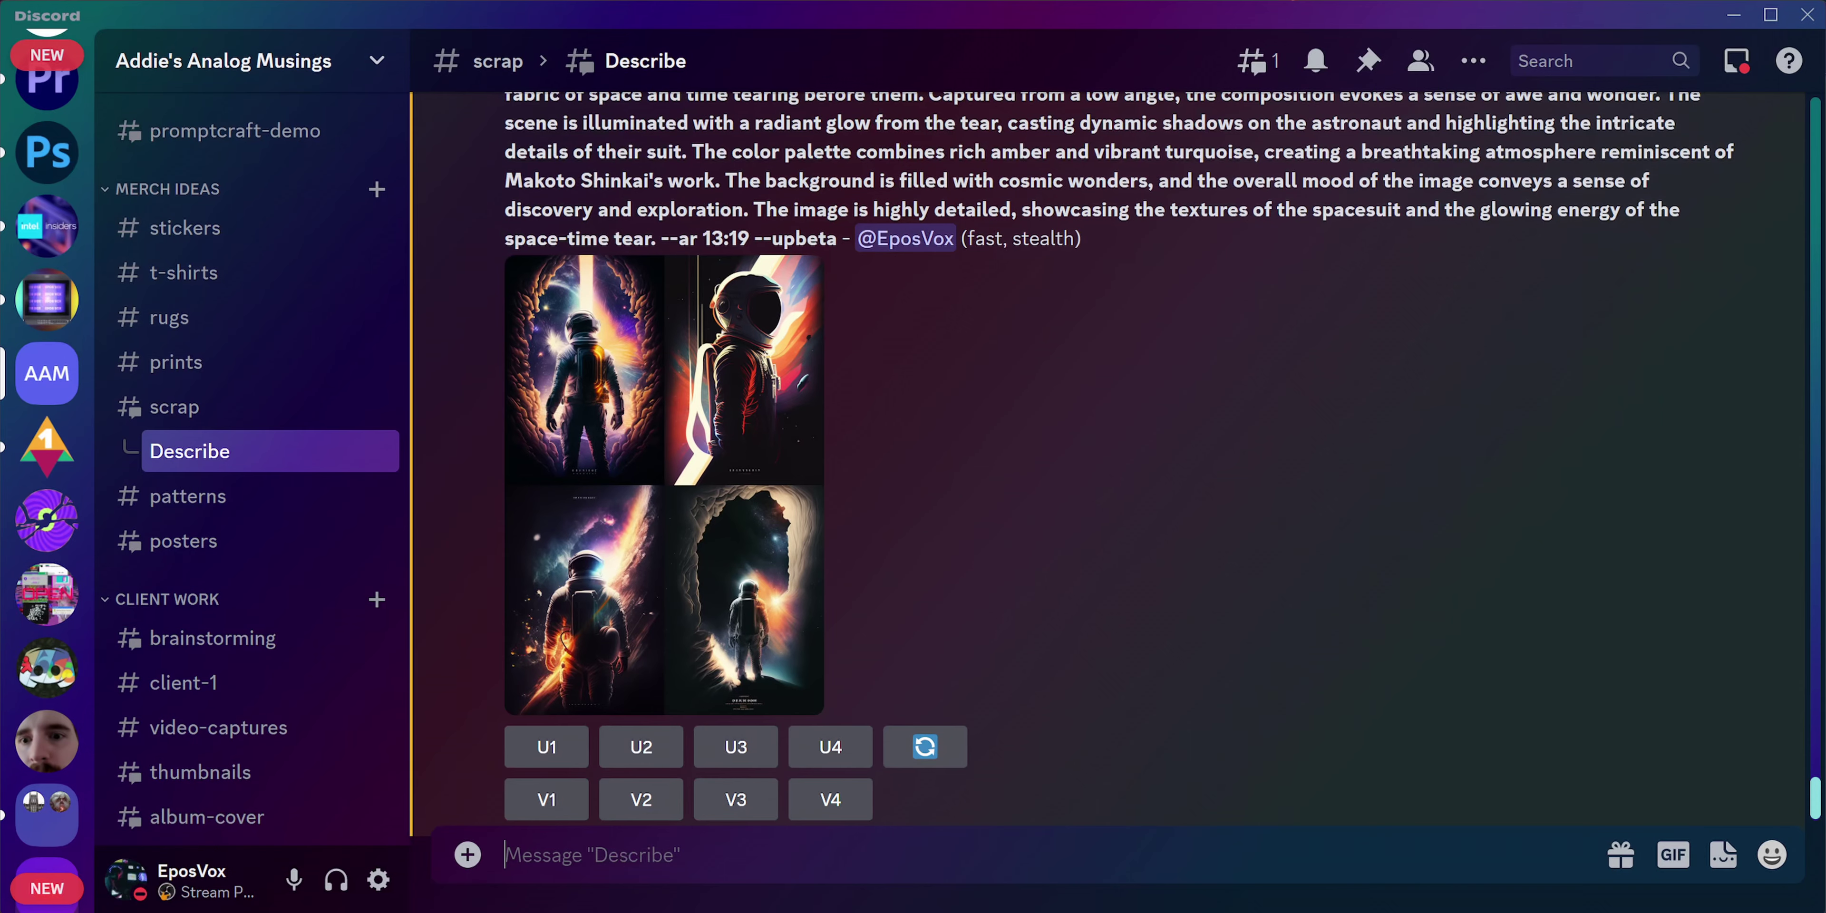
{"action": "left_click", "coordinate": [645, 852]}
{"action": "type", "text": "/ima"}
{"action": "key", "text": "Tab"}
{"action": "key", "text": "ctrl+v"}
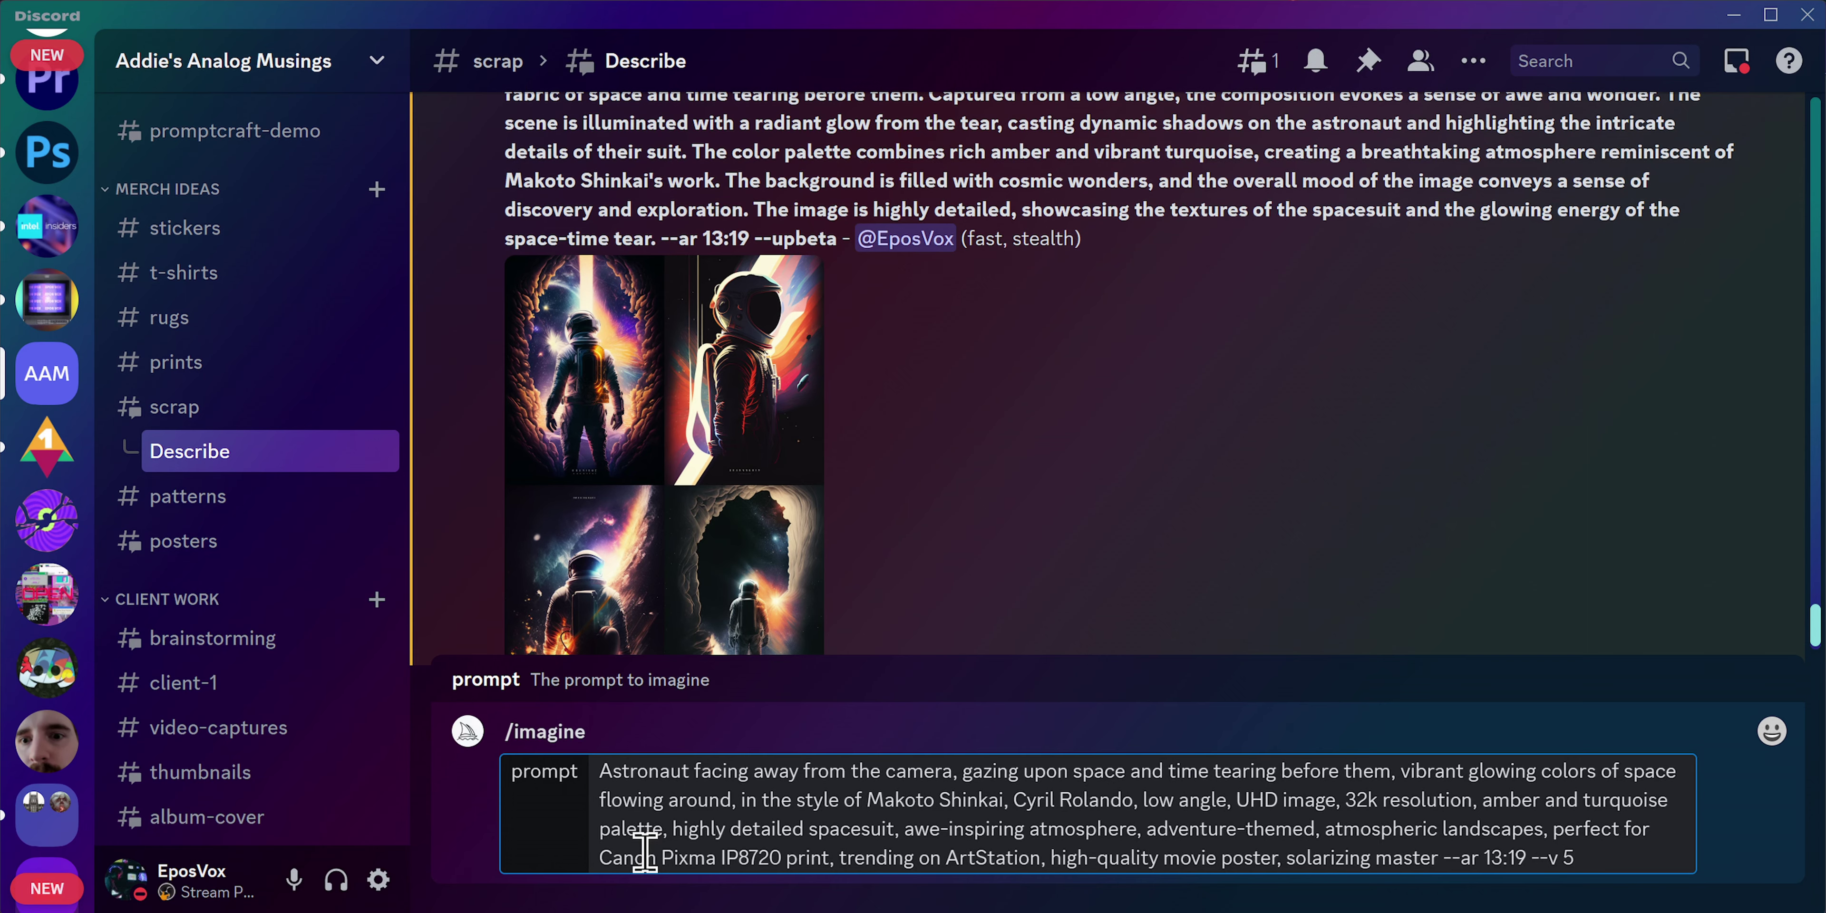
{"action": "key", "text": "Return"}
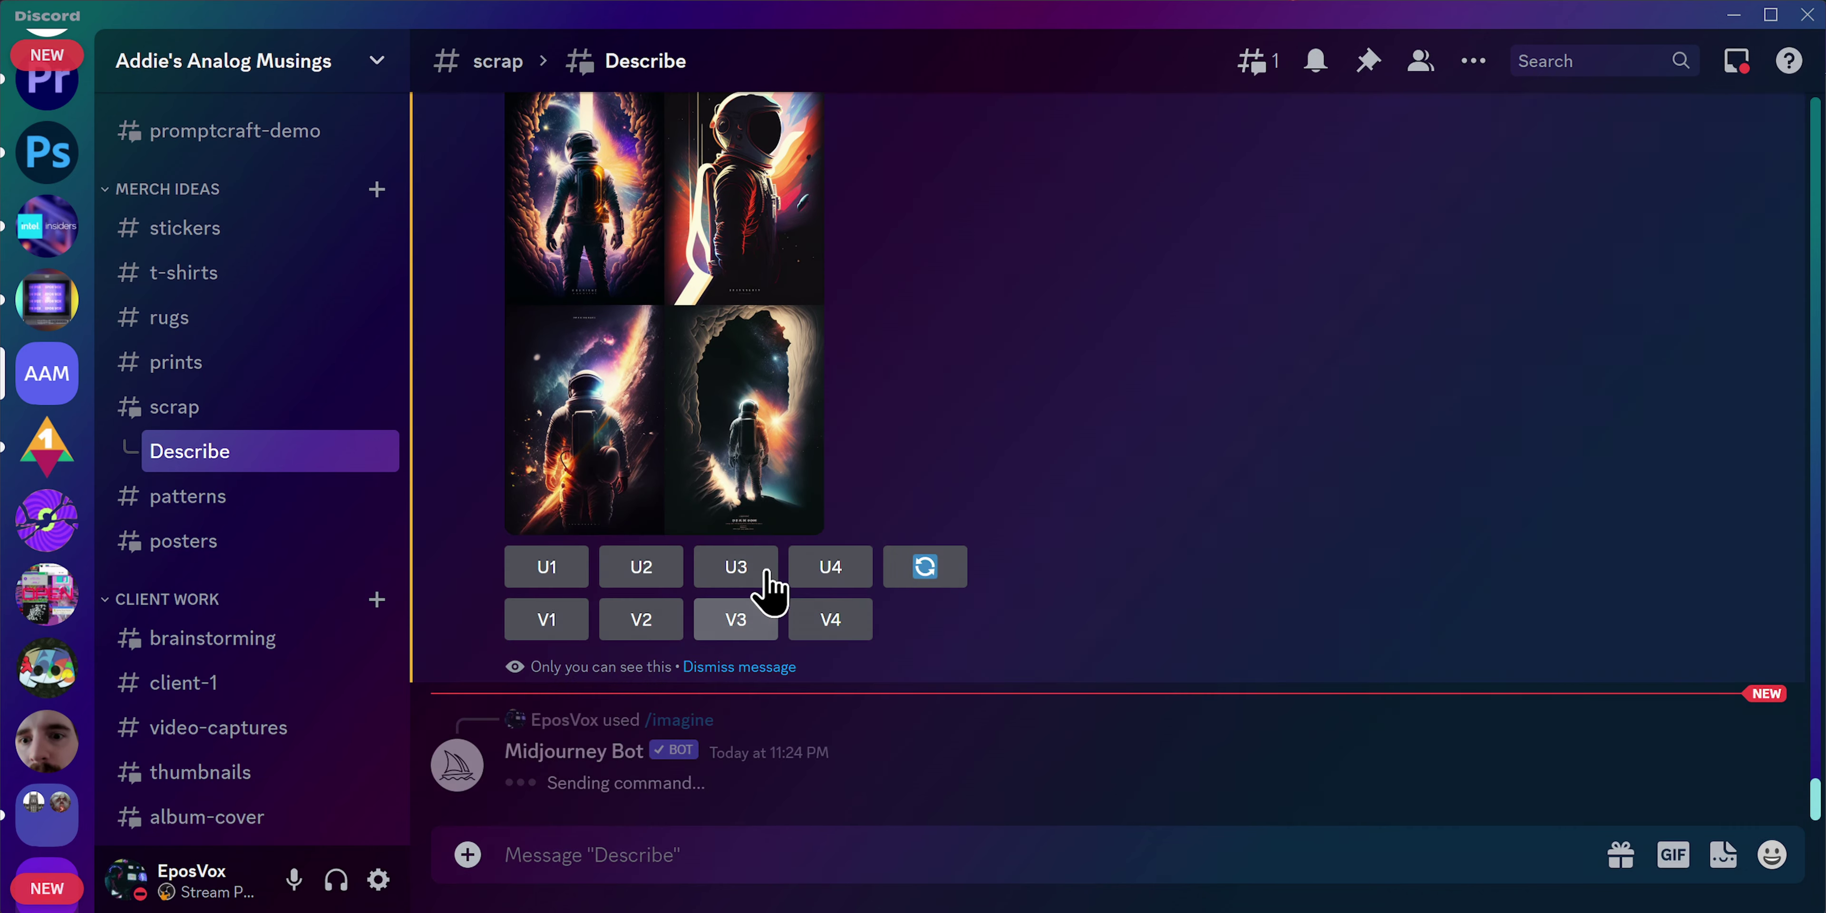
Step: Copy the longer movie poster-style prompt from its Discord result and resubmit it with /imagine, adding "--v 5" at the end
{"action": "scroll", "coordinate": [836, 468], "scroll_direction": "up", "scroll_amount": 5}
{"action": "scroll", "coordinate": [698, 436], "scroll_direction": "up", "scroll_amount": 3}
{"action": "left_click_drag", "start_coordinate": [505, 390], "coordinate": [836, 568]}
{"action": "key", "text": "ctrl+c"}
{"action": "scroll", "coordinate": [883, 624], "scroll_direction": "down", "scroll_amount": 8}
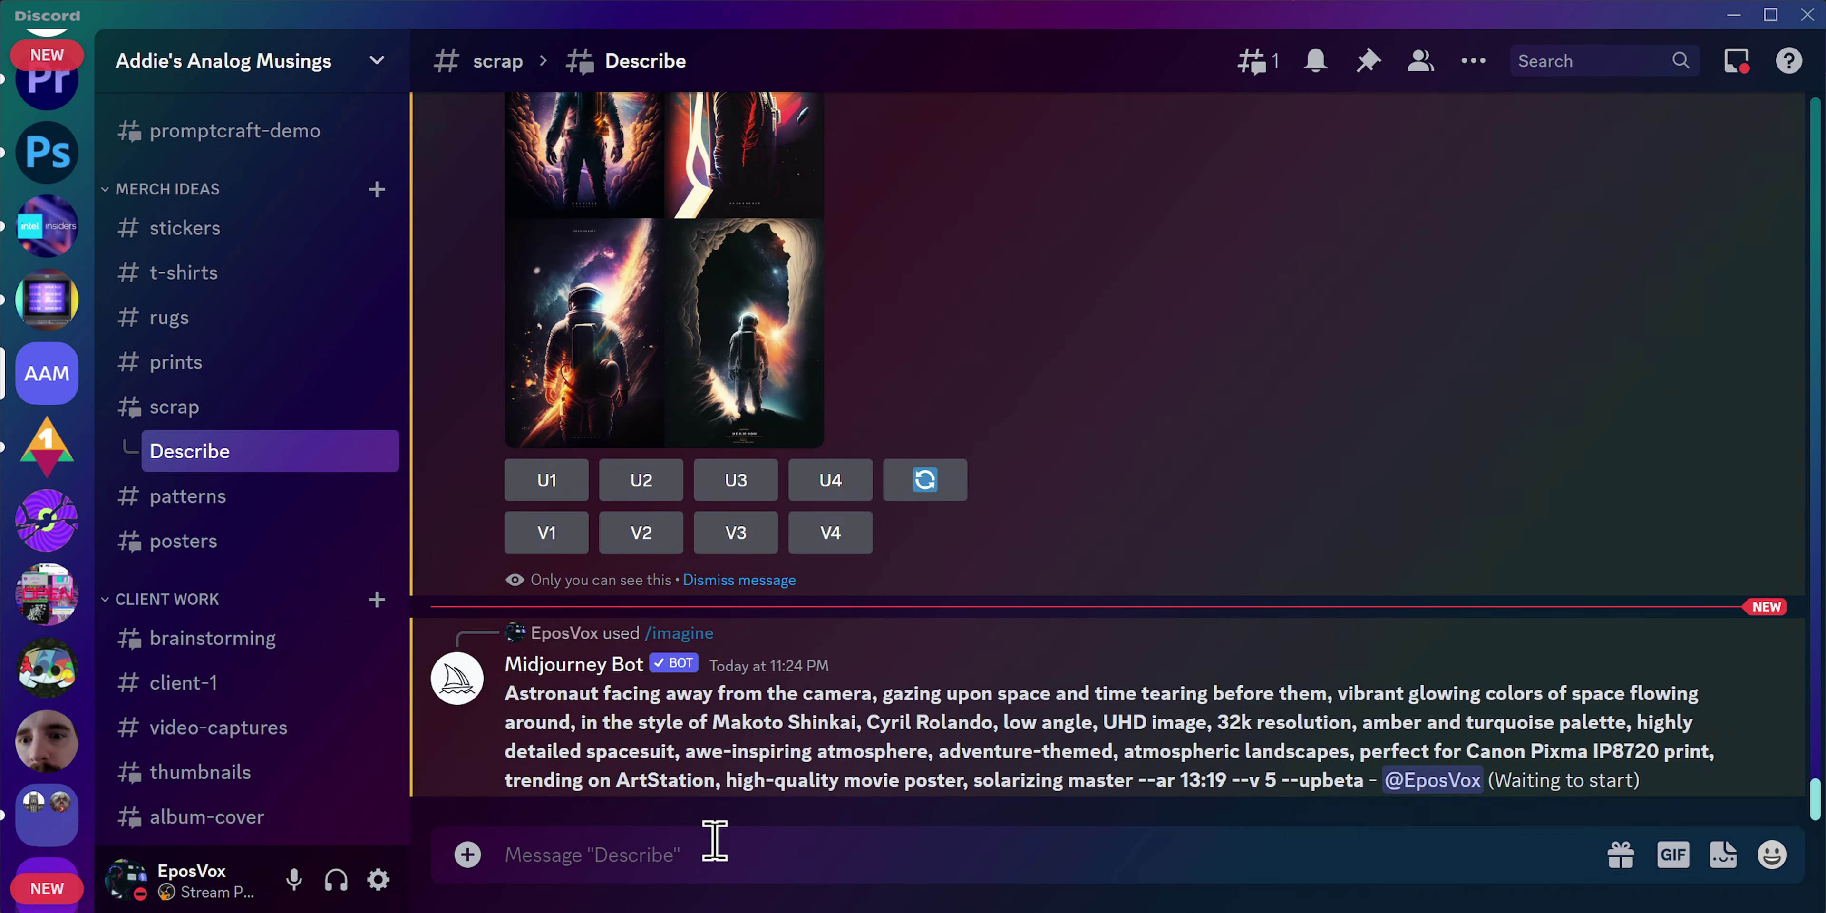
{"action": "type", "text": "/ima"}
{"action": "key", "text": "Tab"}
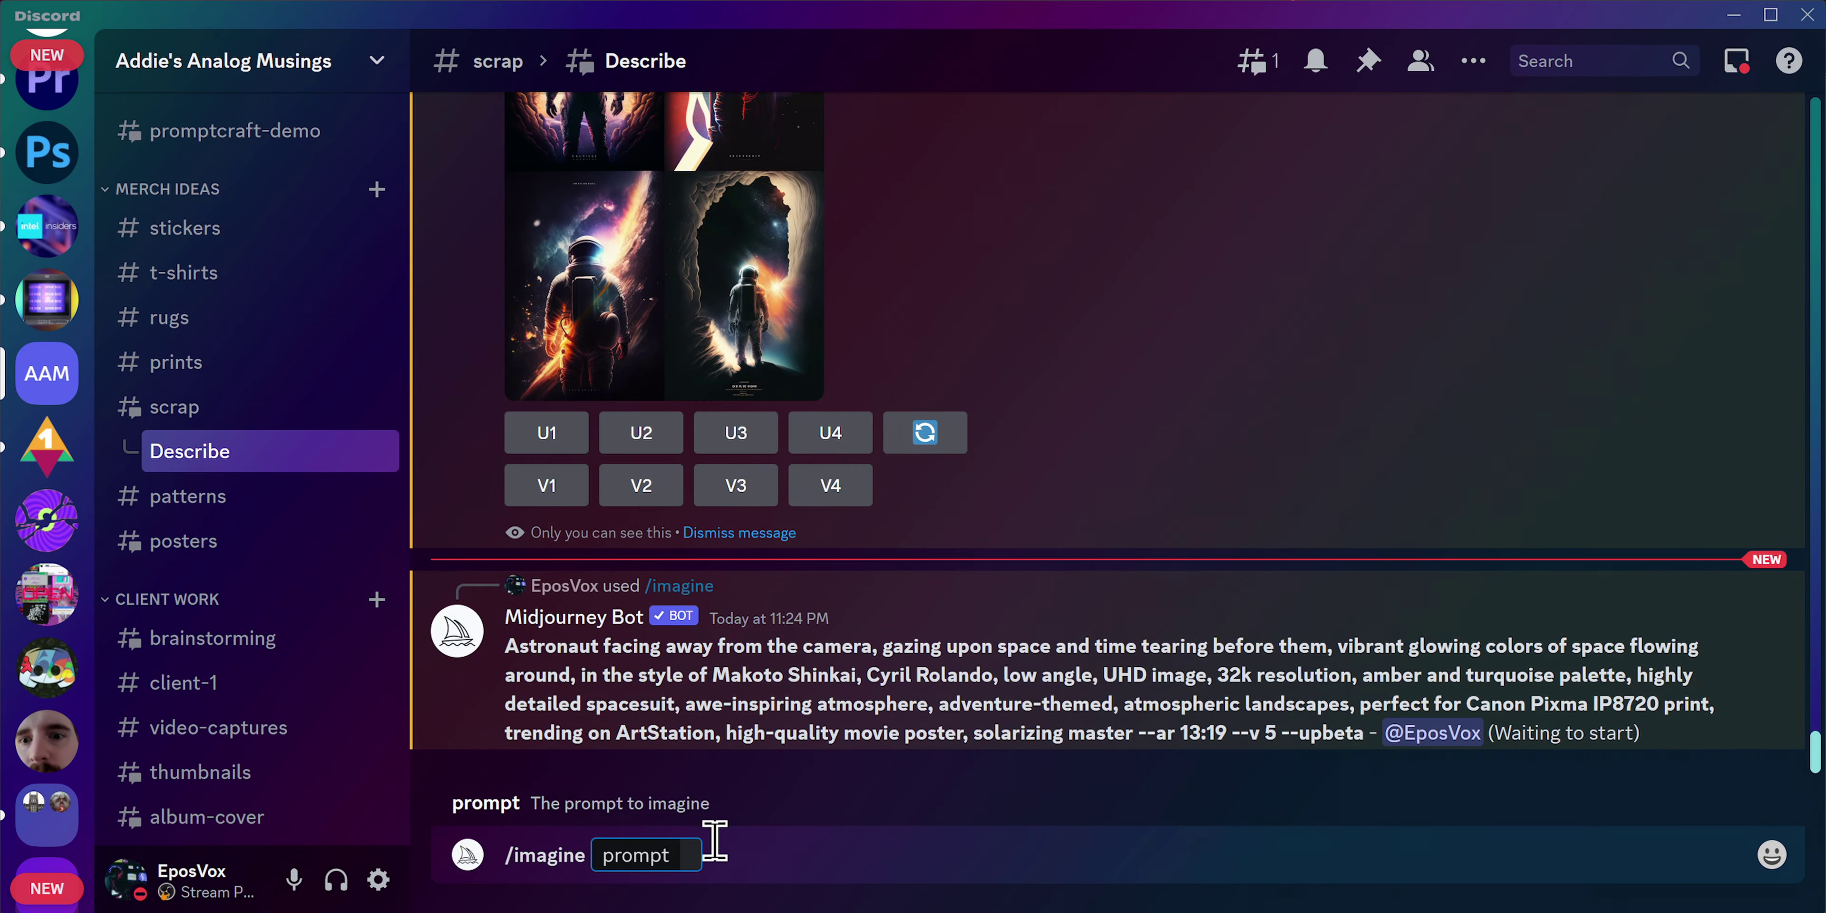
{"action": "key", "text": "ctrl+v"}
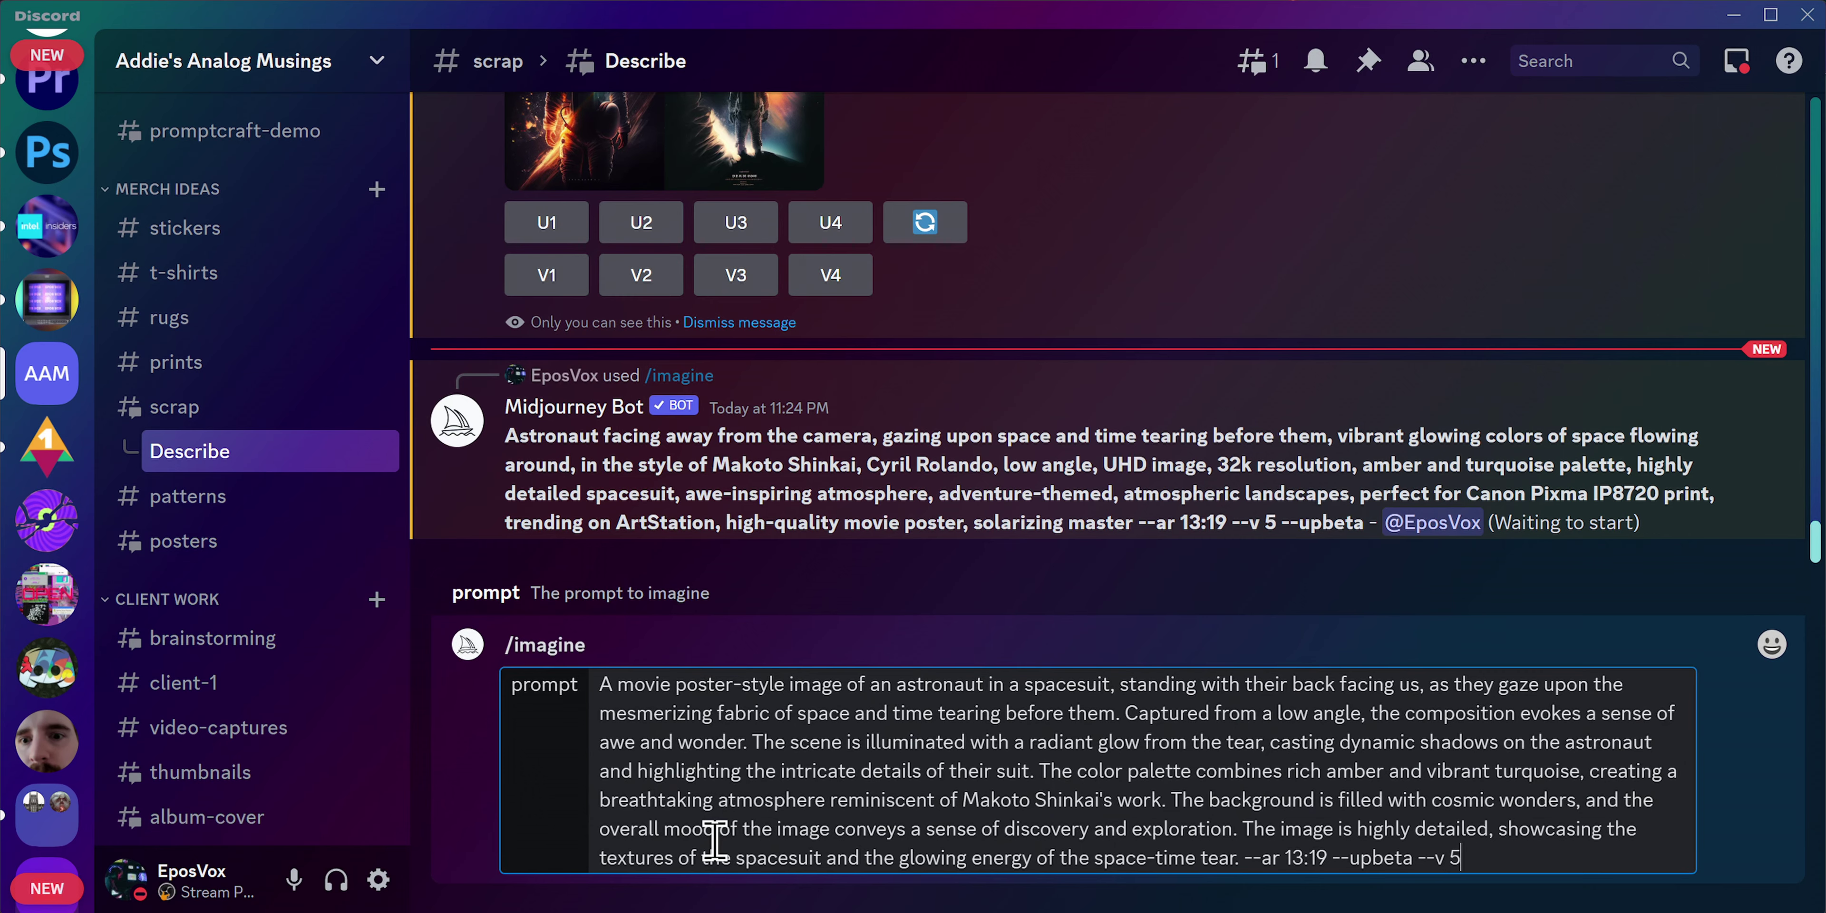
{"action": "type", "text": "5"}
{"action": "key", "text": "Return"}
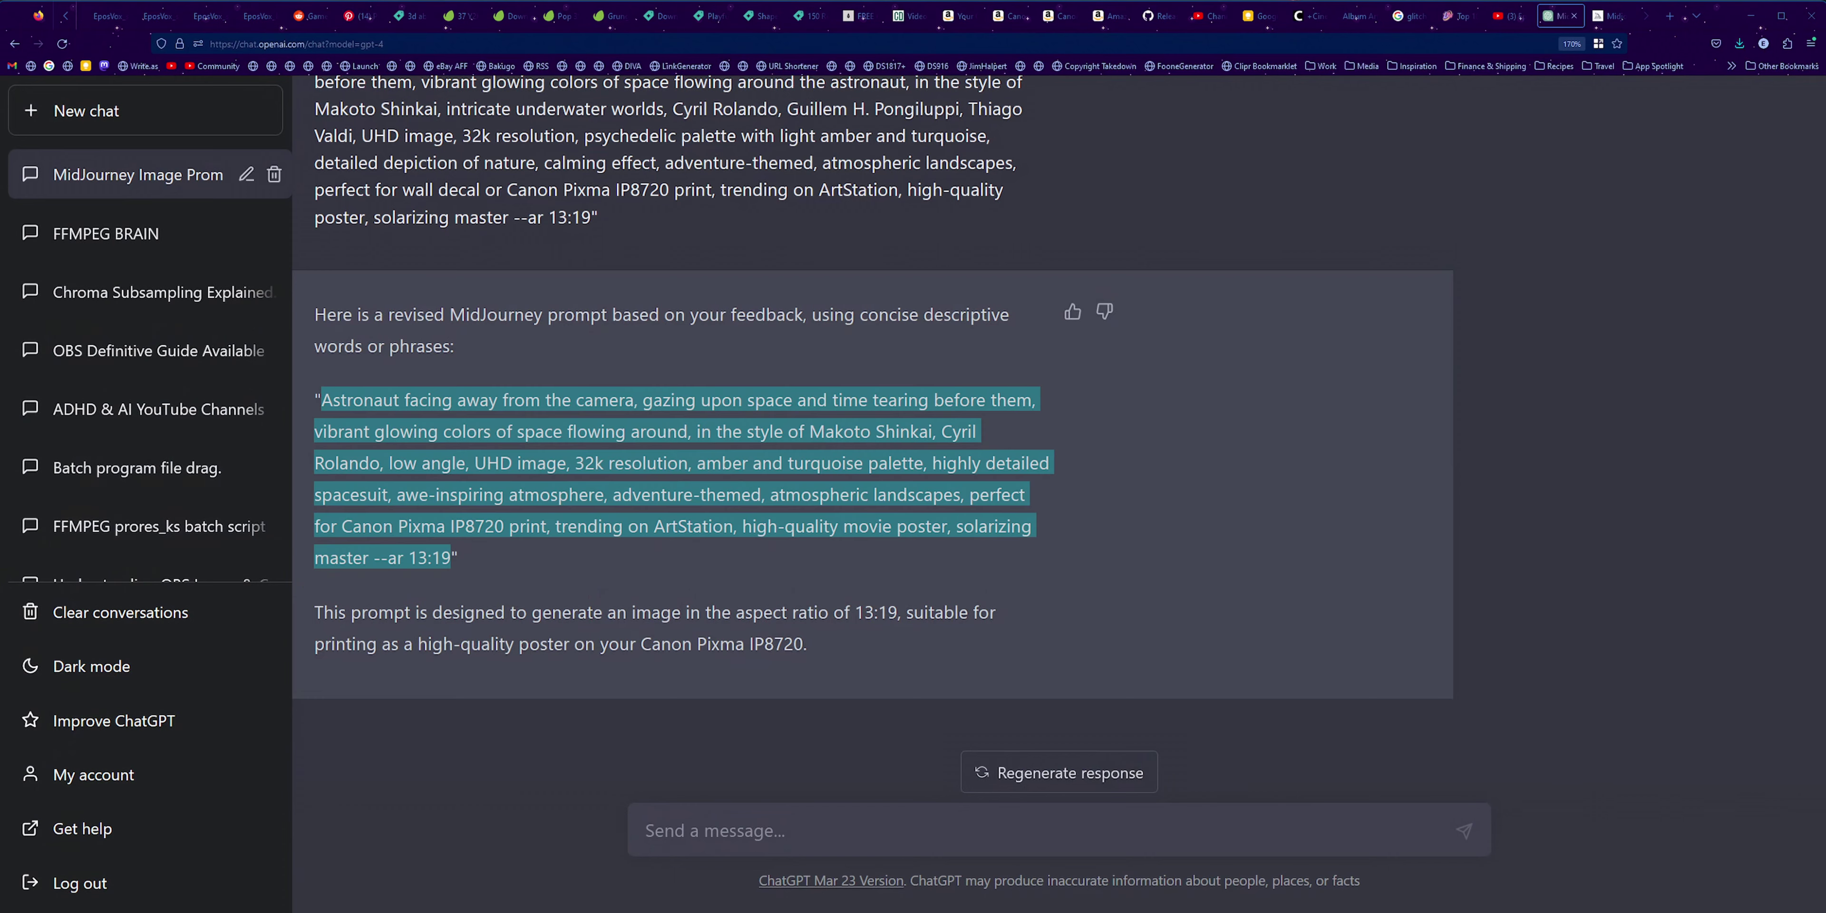
Step: Return to ChatGPT and begin a new message starting with "F"
{"action": "left_click", "coordinate": [735, 828]}
{"action": "type", "text": "F"}
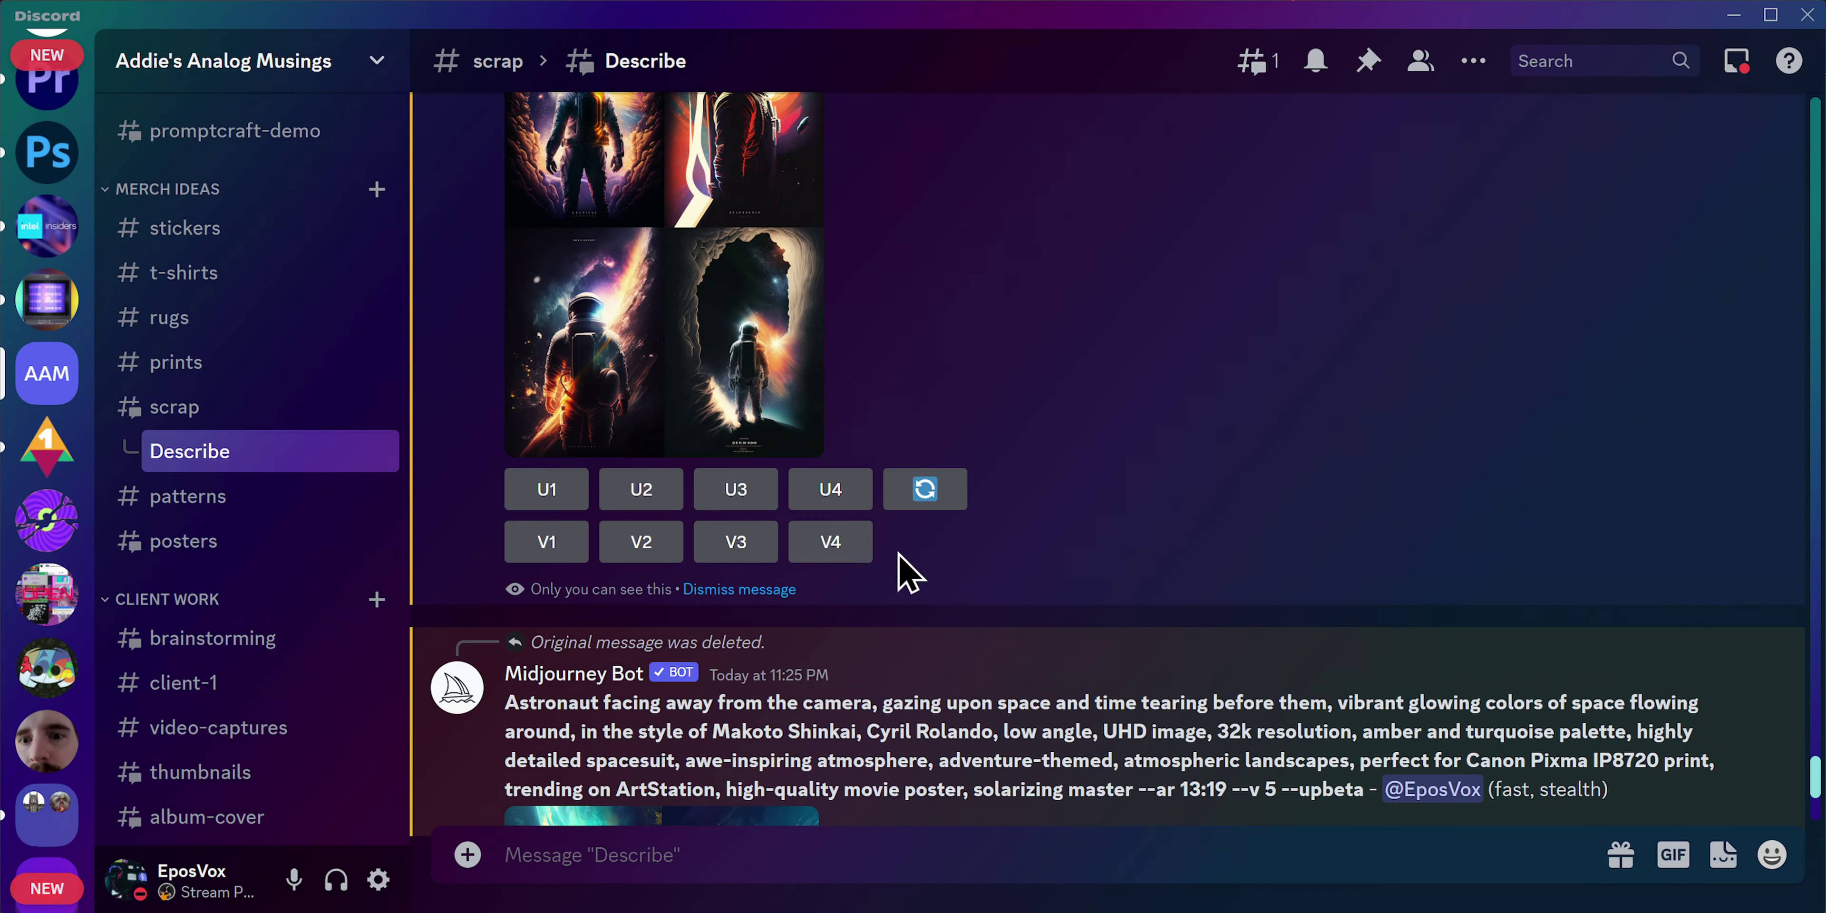
Step: Switch to Discord and examine the enlarged image grid from the first movie poster-style prompt submission
{"action": "scroll", "coordinate": [879, 533], "scroll_direction": "up", "scroll_amount": 8}
{"action": "scroll", "coordinate": [855, 526], "scroll_direction": "down", "scroll_amount": 5}
{"action": "left_click", "coordinate": [775, 510]}
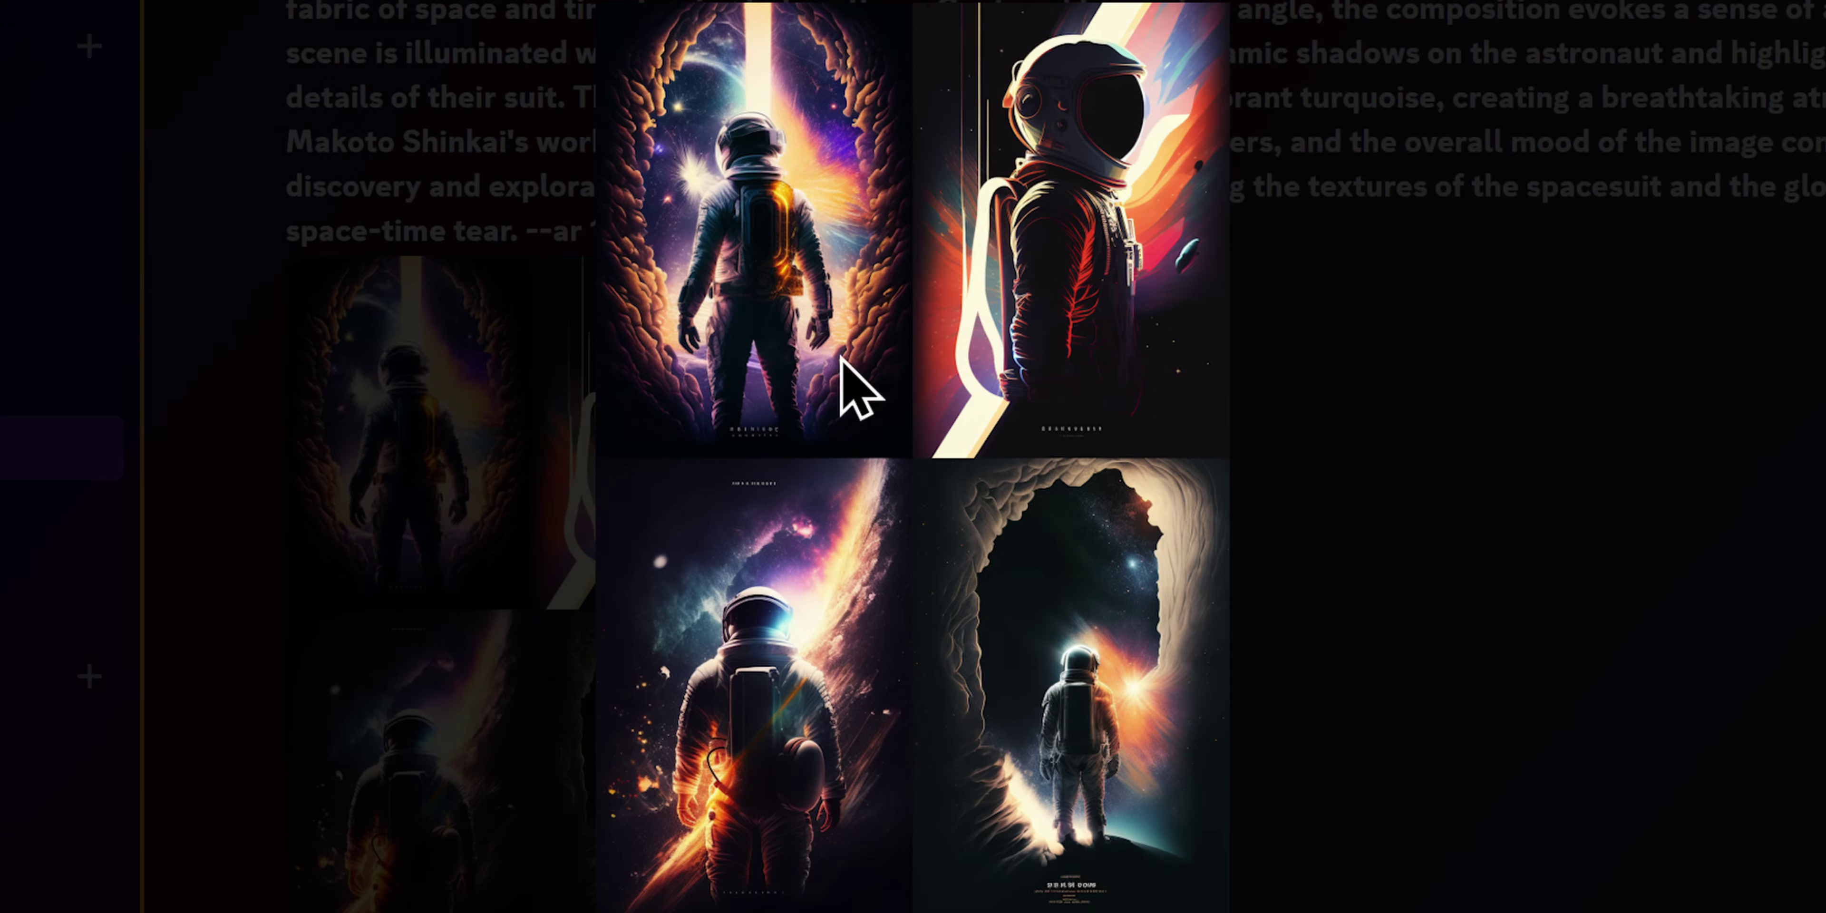
{"action": "left_click", "coordinate": [1386, 436]}
{"action": "left_click", "coordinate": [461, 632]}
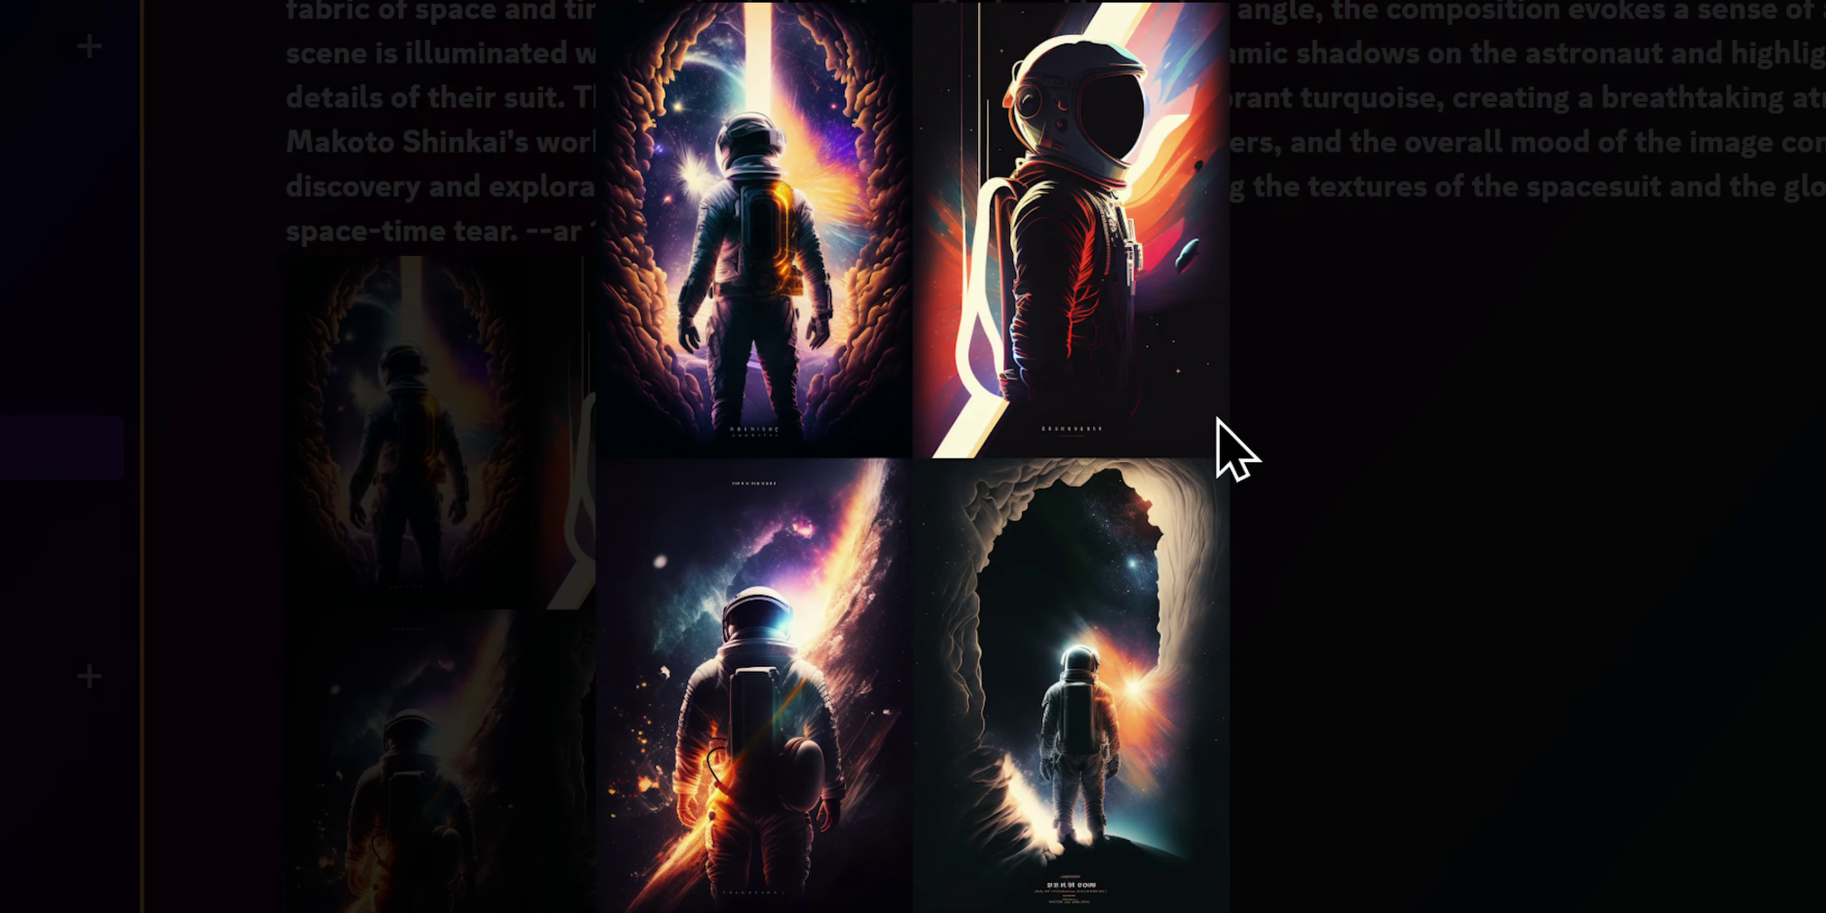
{"action": "left_click", "coordinate": [1345, 738]}
Step: Examine the enlarged image grid generated from the same movie poster-style prompt with "--v 5"
{"action": "scroll", "coordinate": [666, 624], "scroll_direction": "down", "scroll_amount": 15}
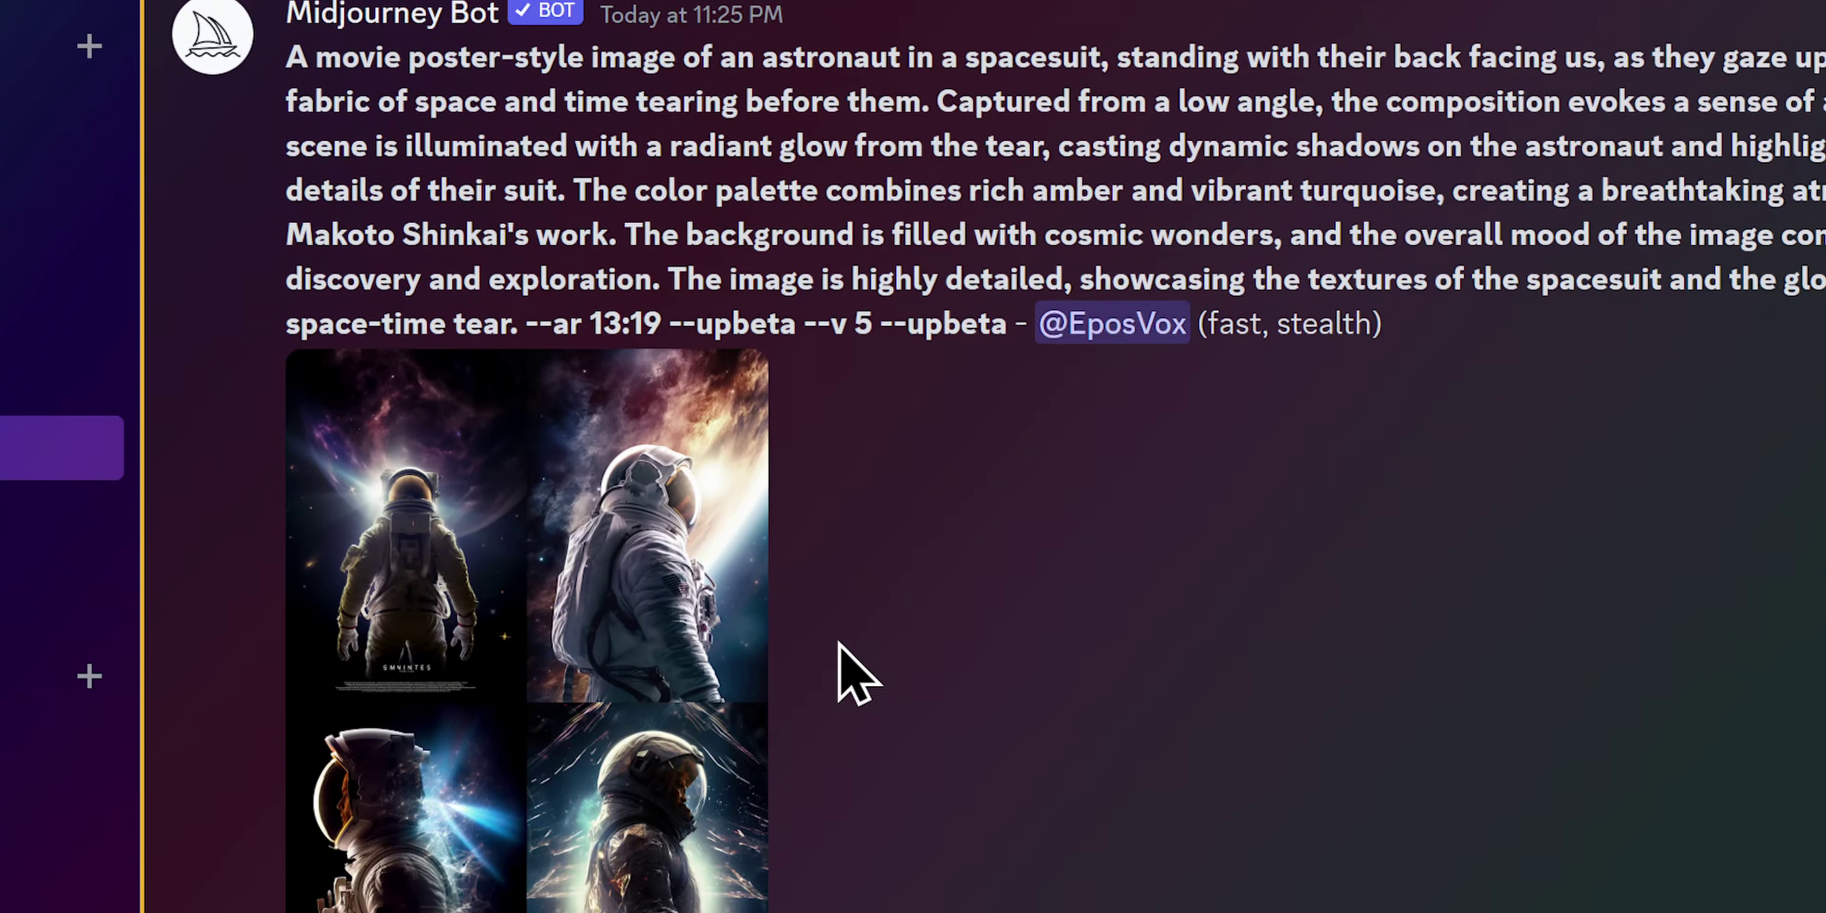
{"action": "left_click", "coordinate": [702, 621]}
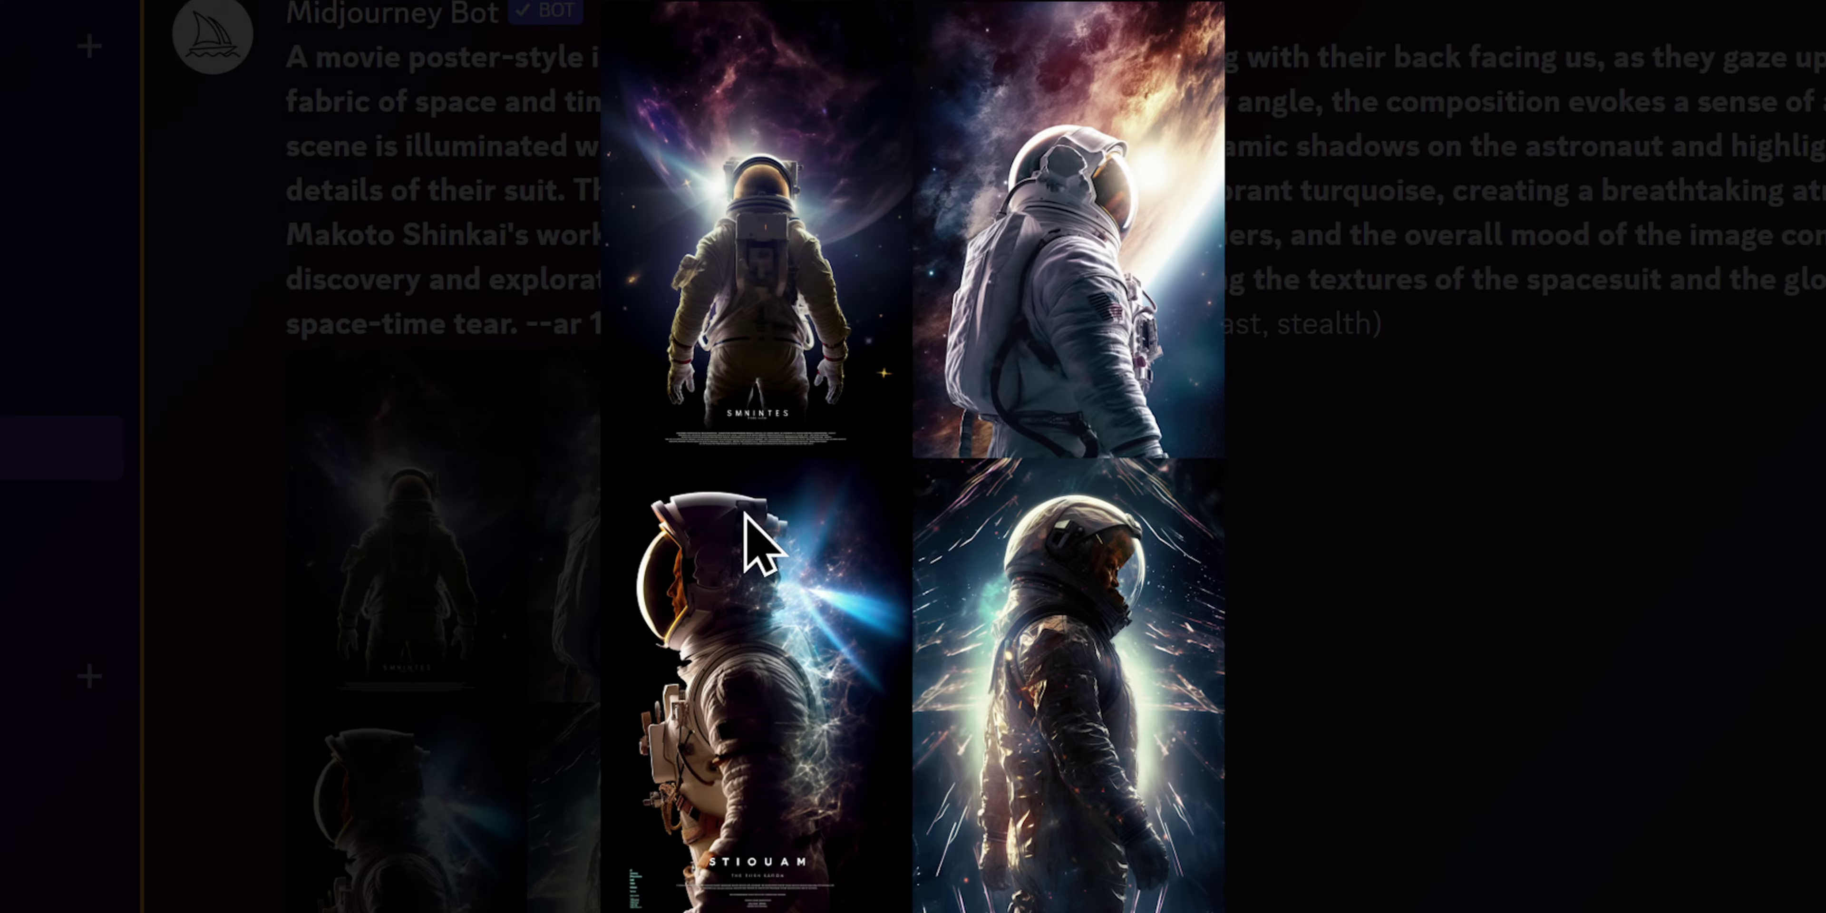
{"action": "left_click", "coordinate": [1331, 421]}
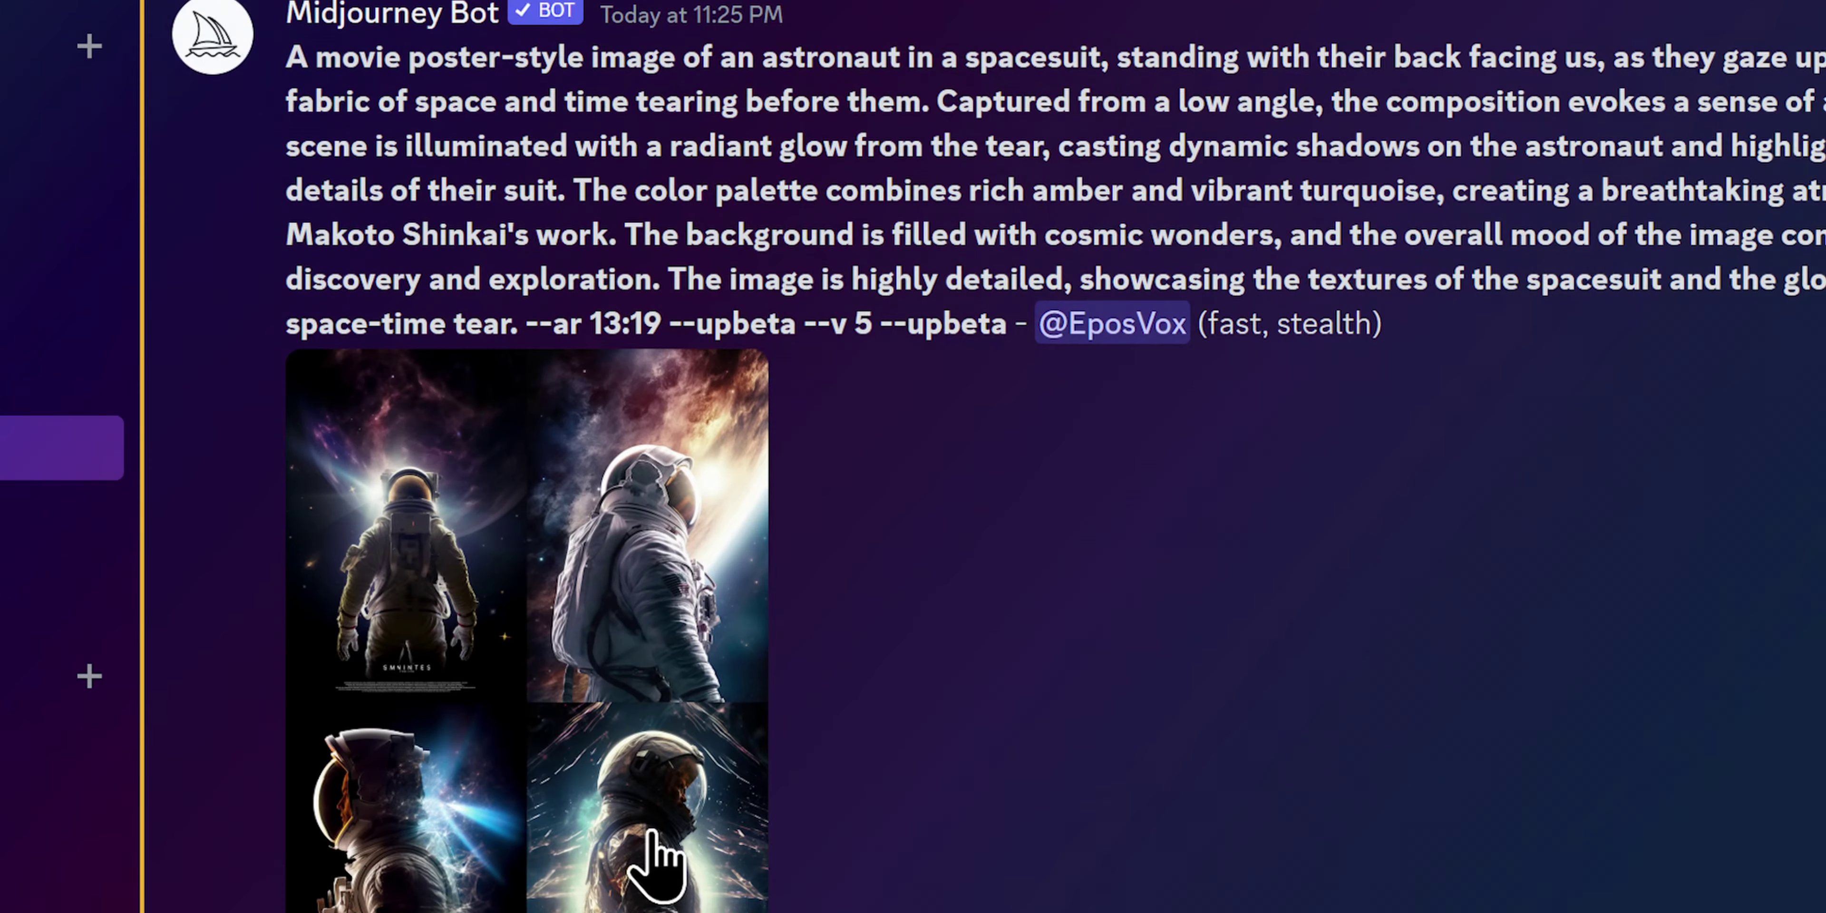
Step: Upscale images 2 and 3 from the movie poster-style "--v 5" grid and view that grid enlarged
{"action": "scroll", "coordinate": [644, 780], "scroll_direction": "down", "scroll_amount": 4}
{"action": "left_click", "coordinate": [494, 829]}
{"action": "left_click", "coordinate": [640, 218]}
{"action": "left_click", "coordinate": [706, 162]}
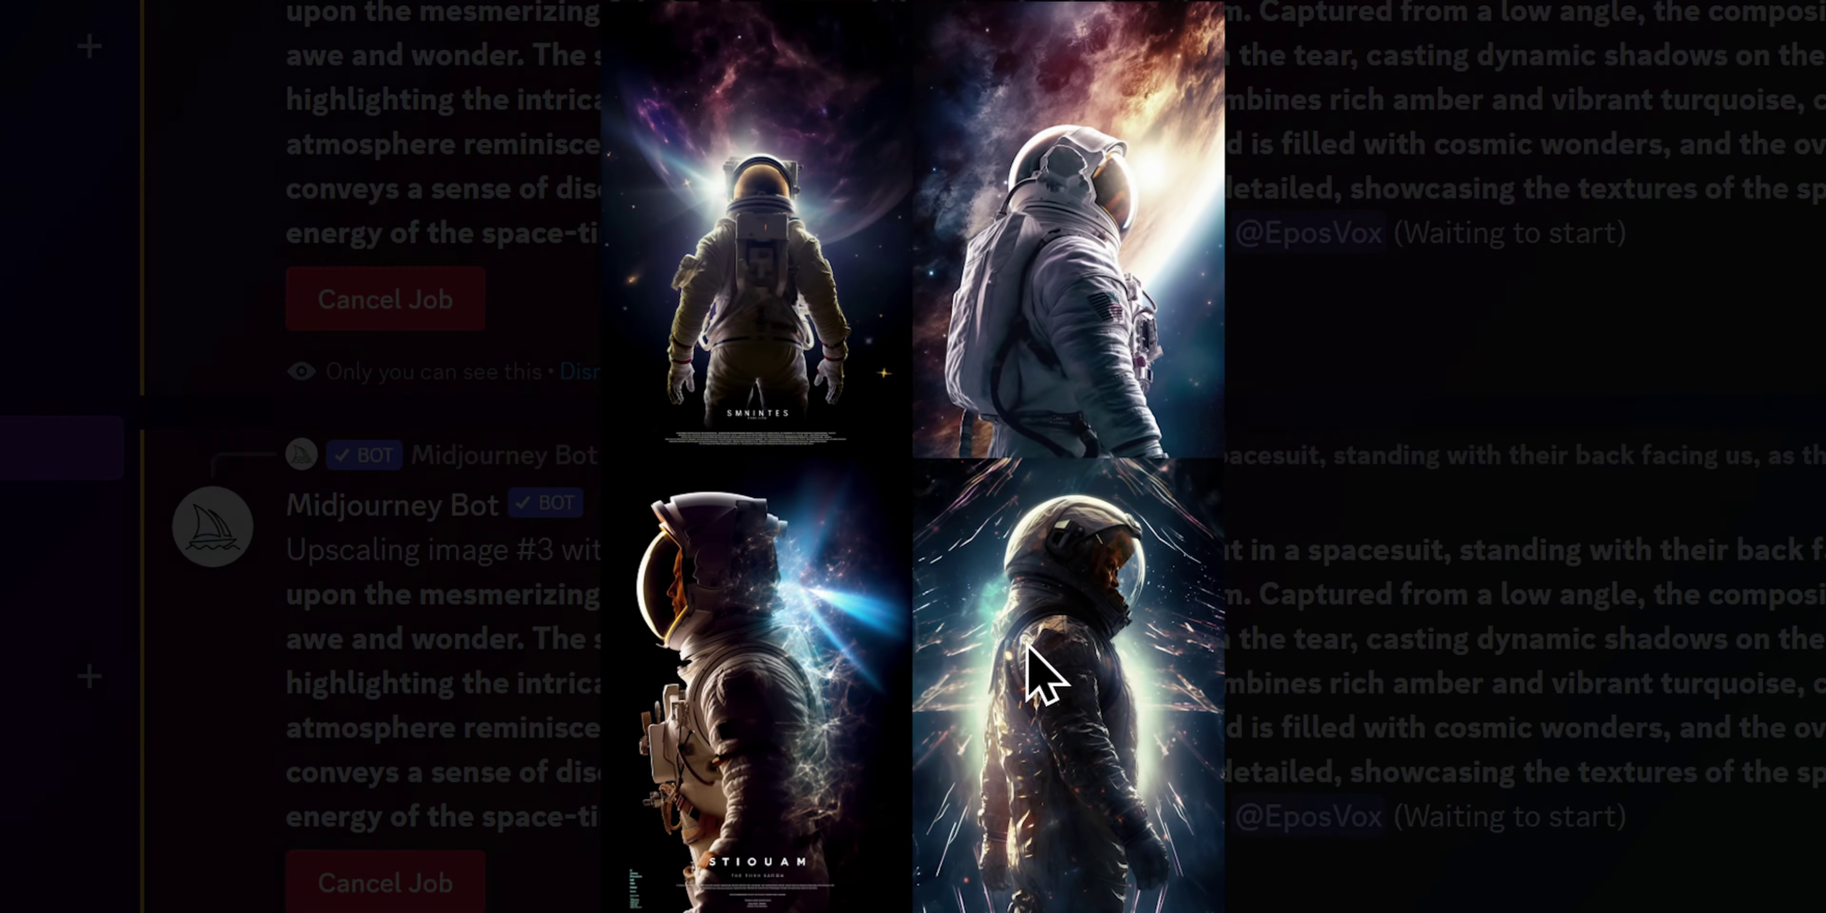
{"action": "left_click", "coordinate": [1287, 483]}
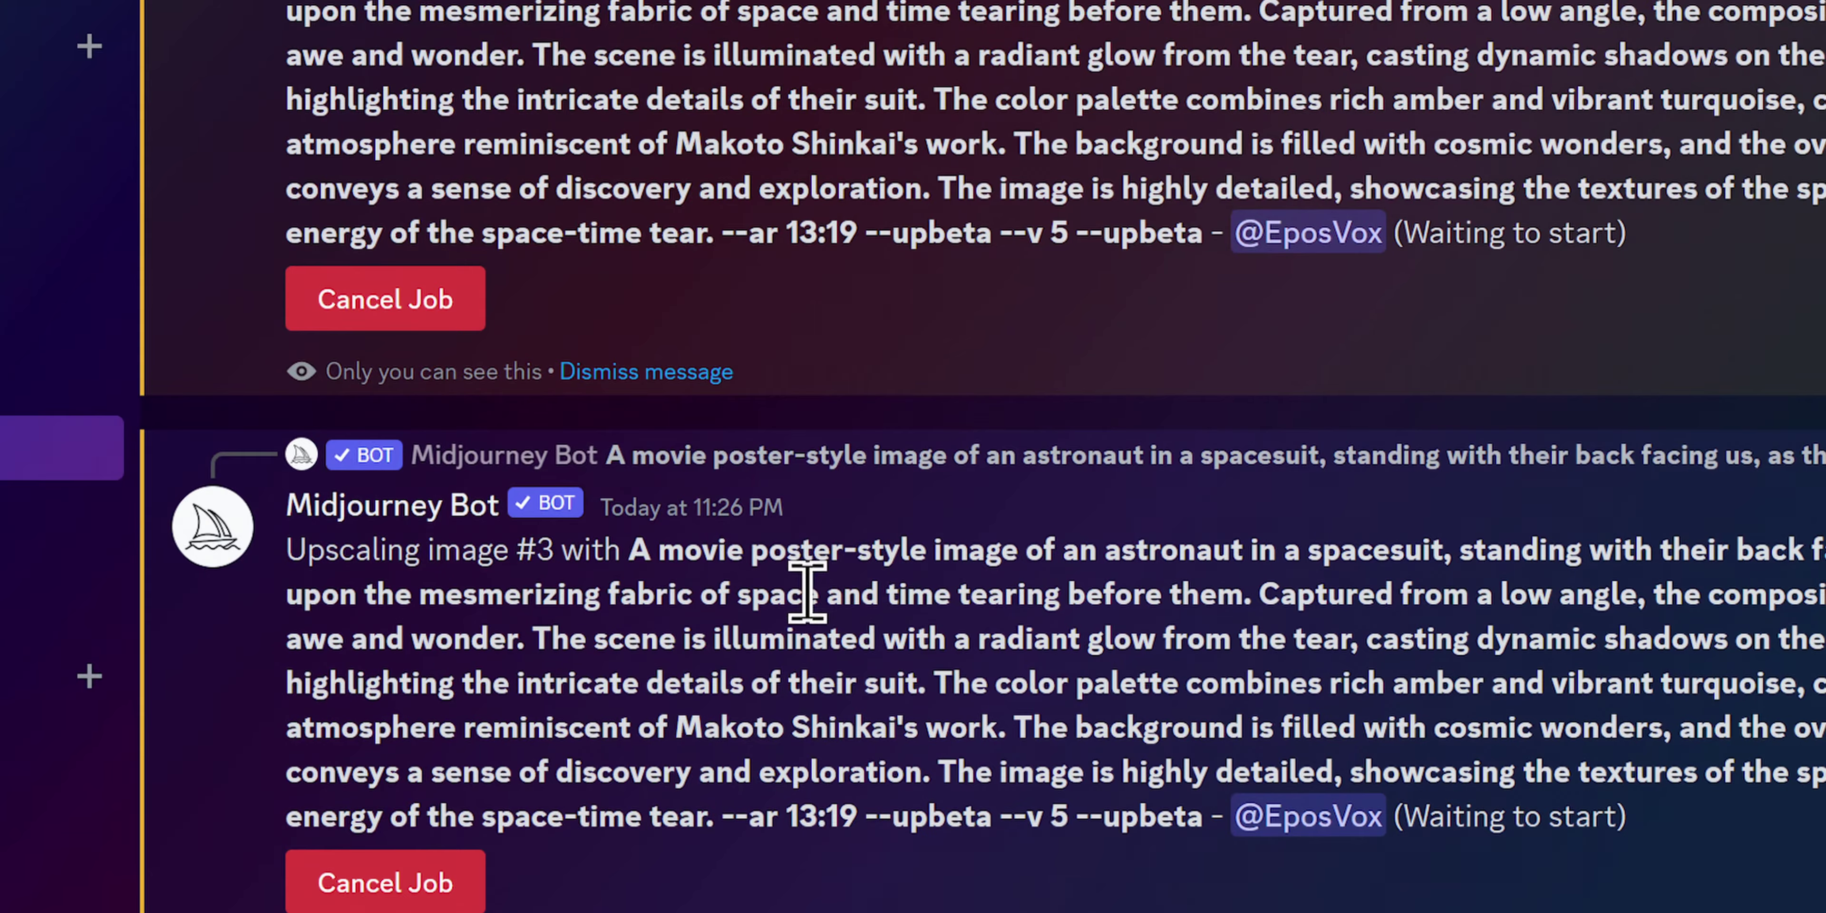
Step: Compare the enlarged grid from the concise astronaut prompt with the movie poster-style grid and its upscaled image 3
{"action": "scroll", "coordinate": [804, 591], "scroll_direction": "up", "scroll_amount": 10}
{"action": "scroll", "coordinate": [698, 483], "scroll_direction": "up", "scroll_amount": 8}
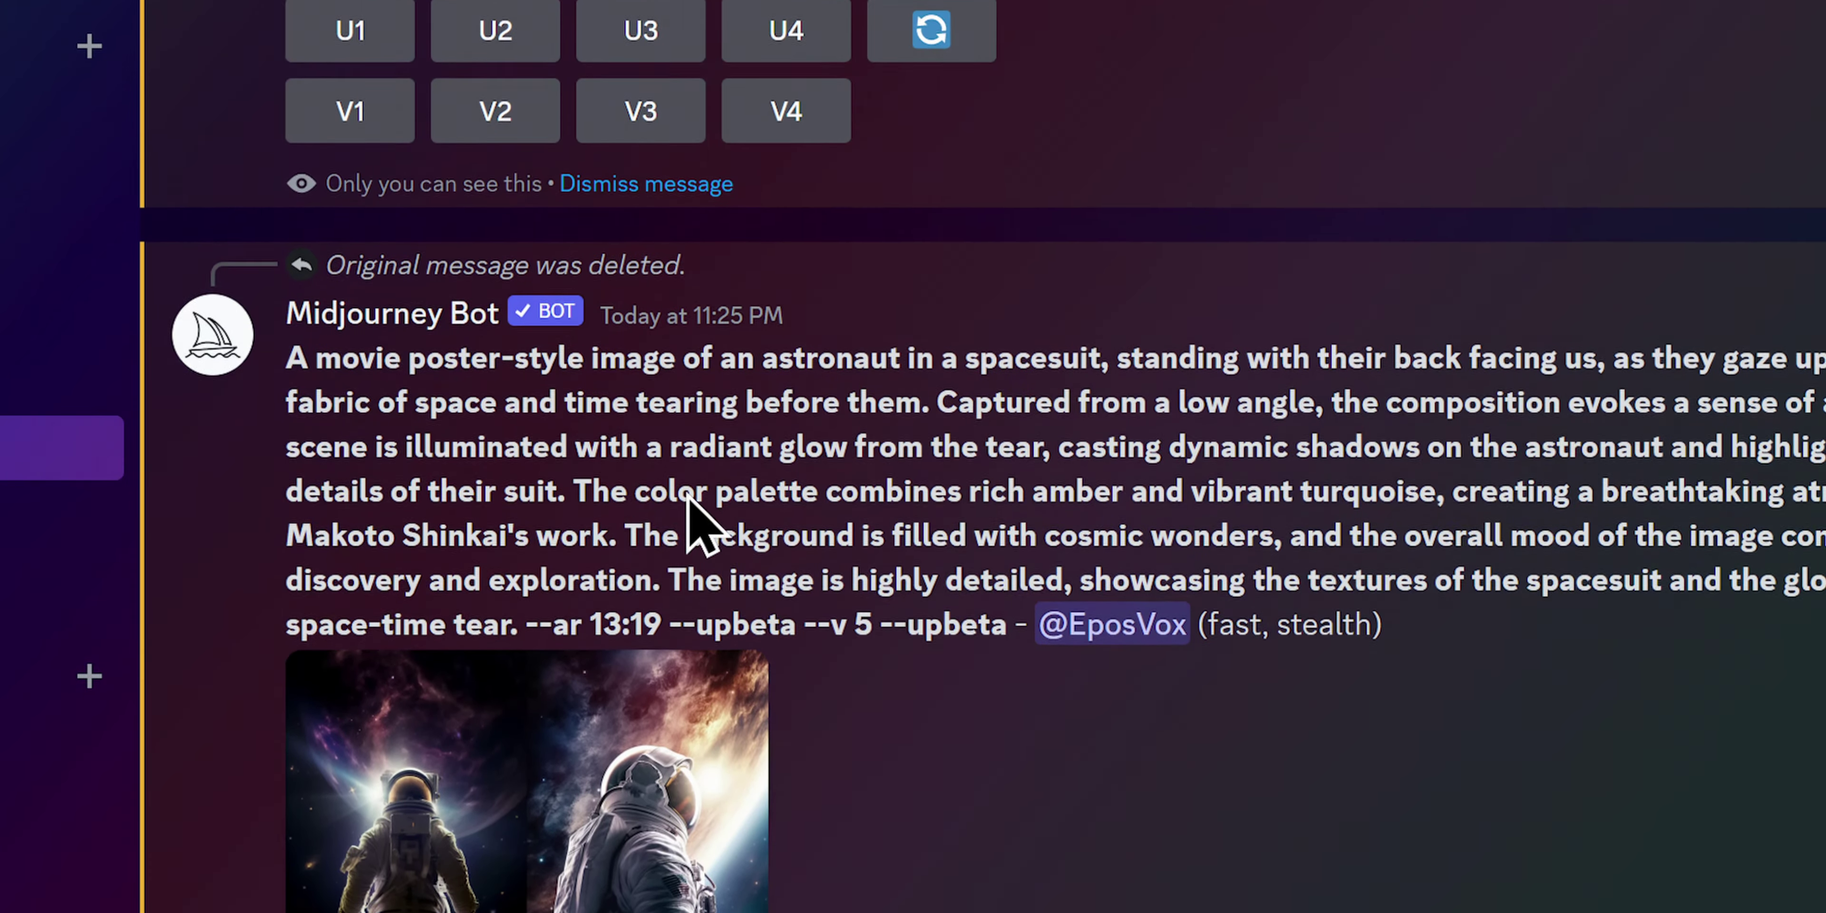
{"action": "scroll", "coordinate": [715, 602], "scroll_direction": "up", "scroll_amount": 8}
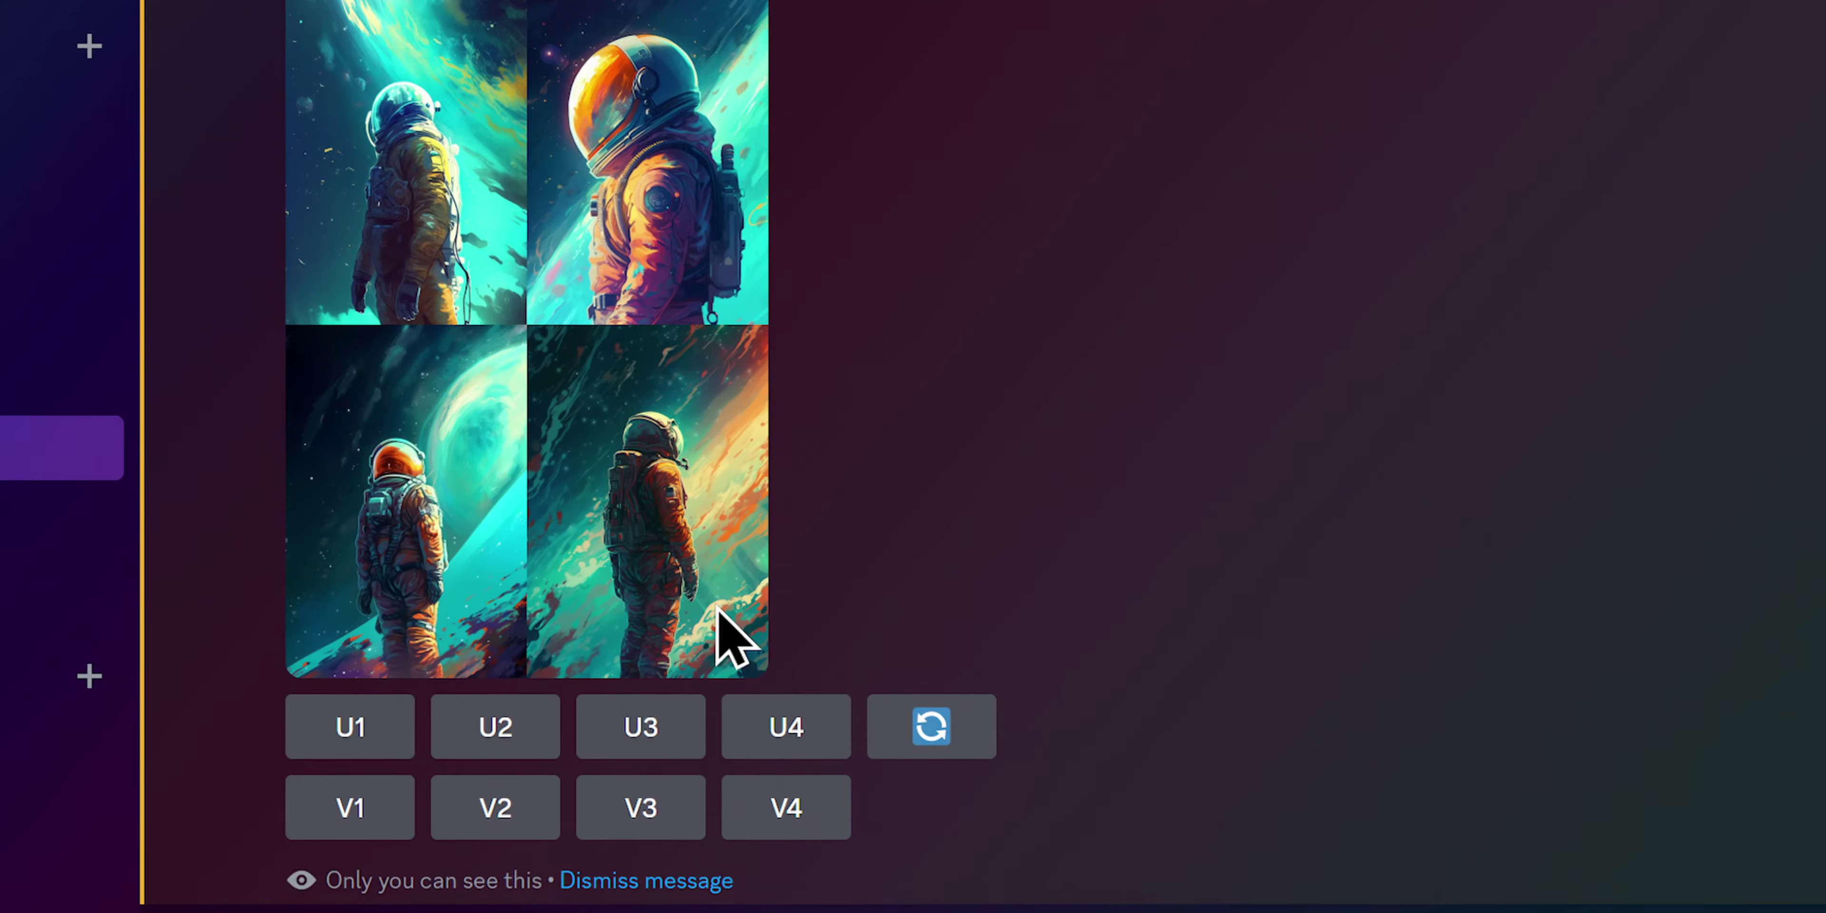
{"action": "left_click", "coordinate": [678, 583]}
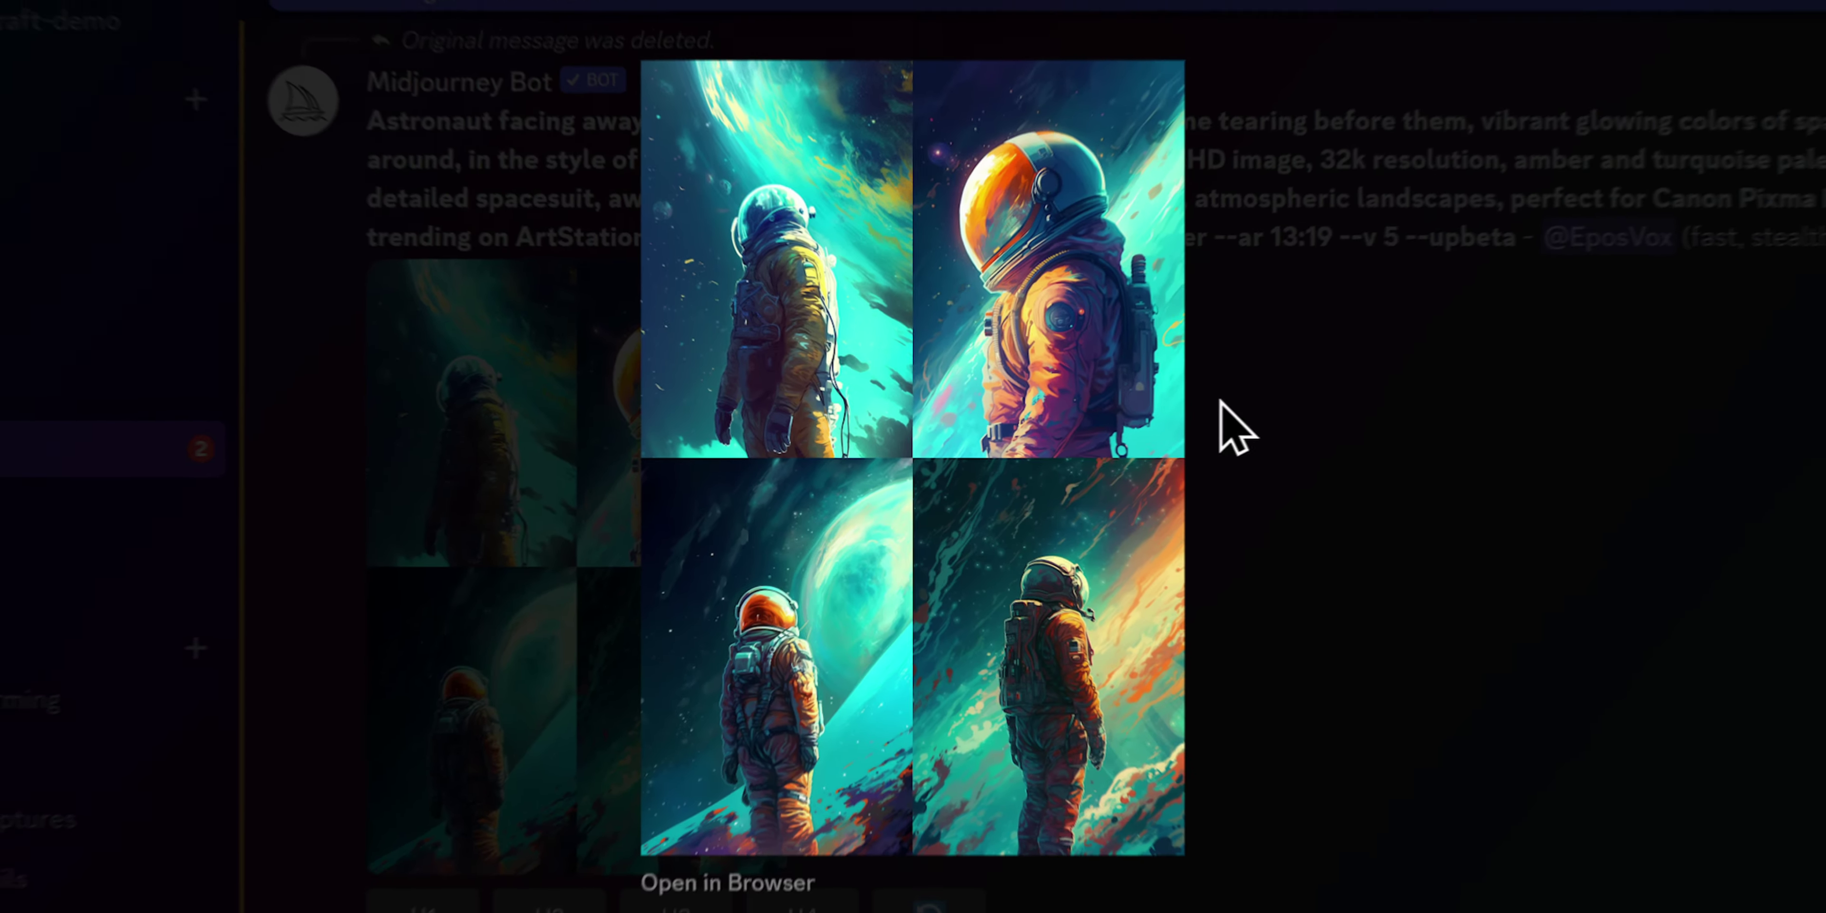
{"action": "left_click", "coordinate": [1237, 429]}
{"action": "scroll", "coordinate": [873, 602], "scroll_direction": "down", "scroll_amount": 10}
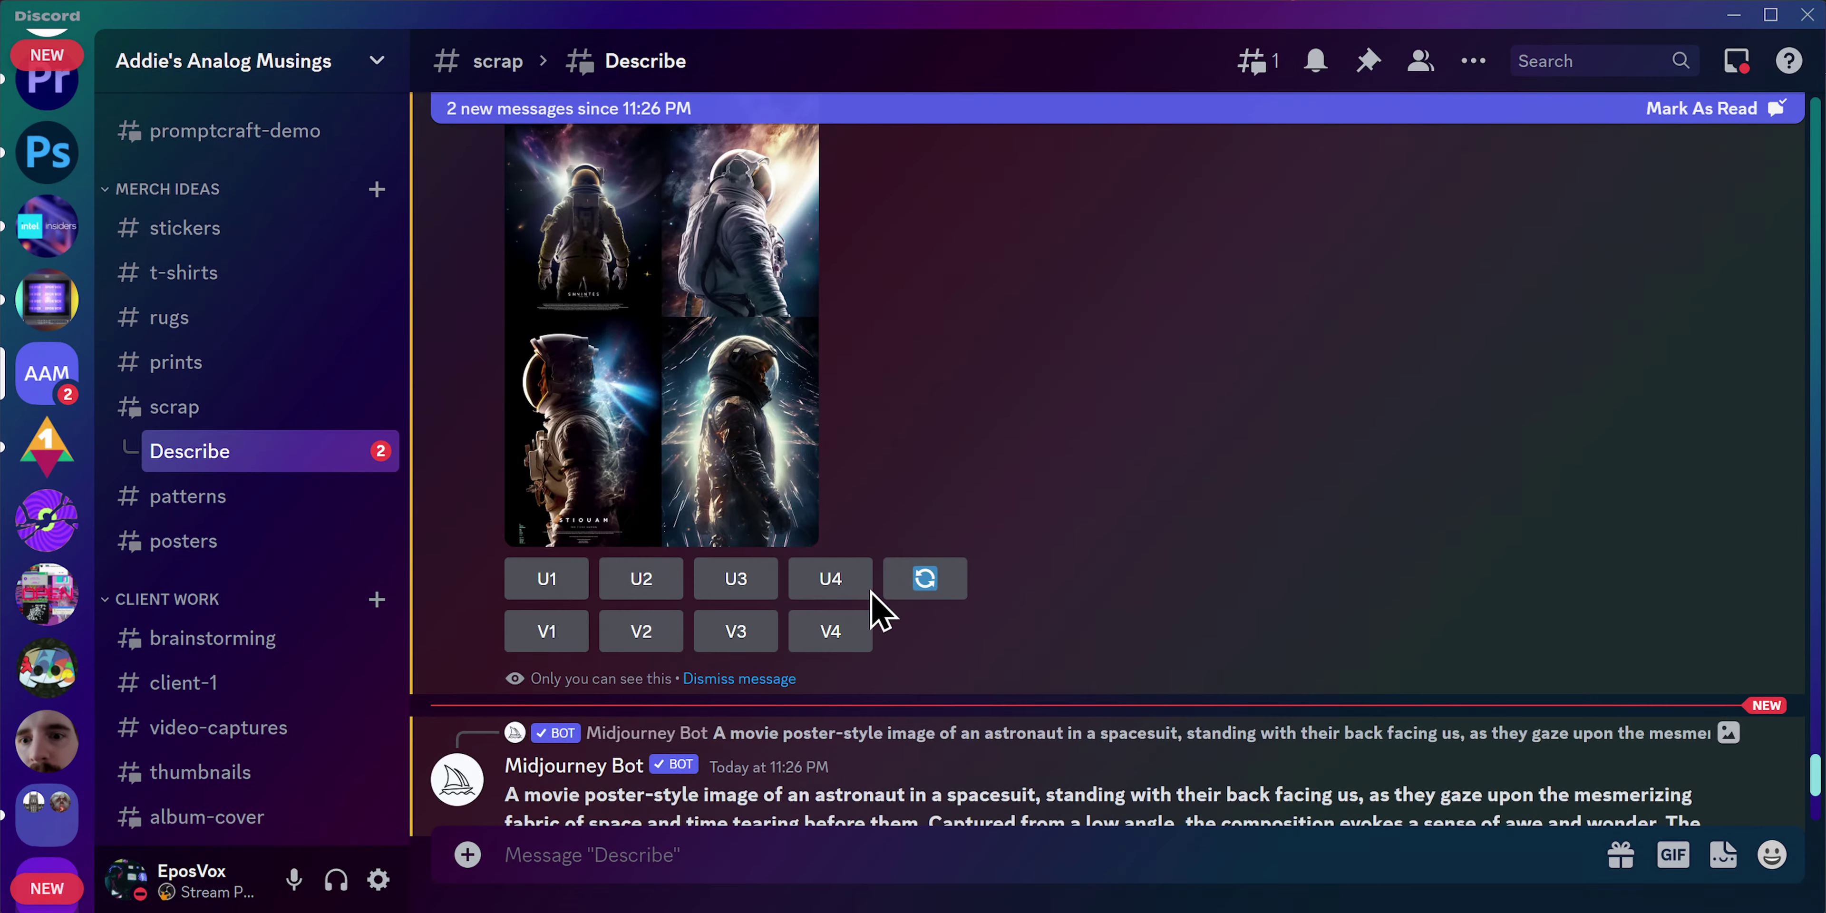
{"action": "scroll", "coordinate": [879, 610], "scroll_direction": "down", "scroll_amount": 15}
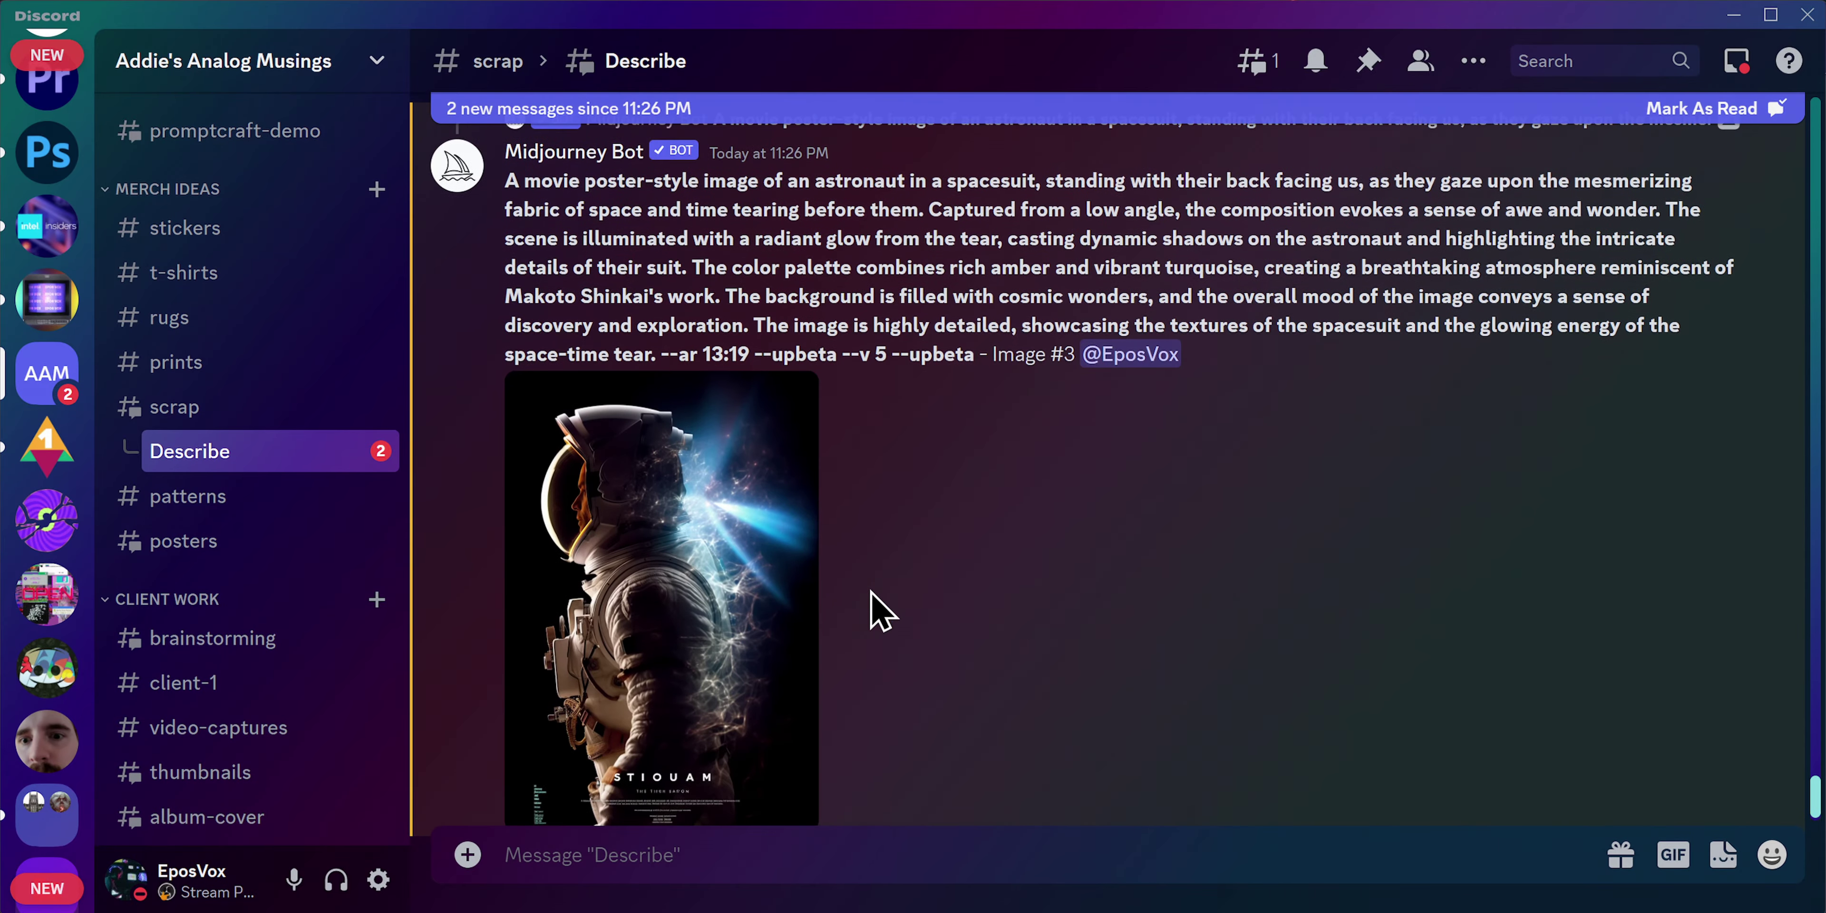
Step: Switch to ChatGPT and ask it to print back the incredible previous wordy prompt and remember its formatting for future image prompts
{"action": "key", "text": "alt+Tab"}
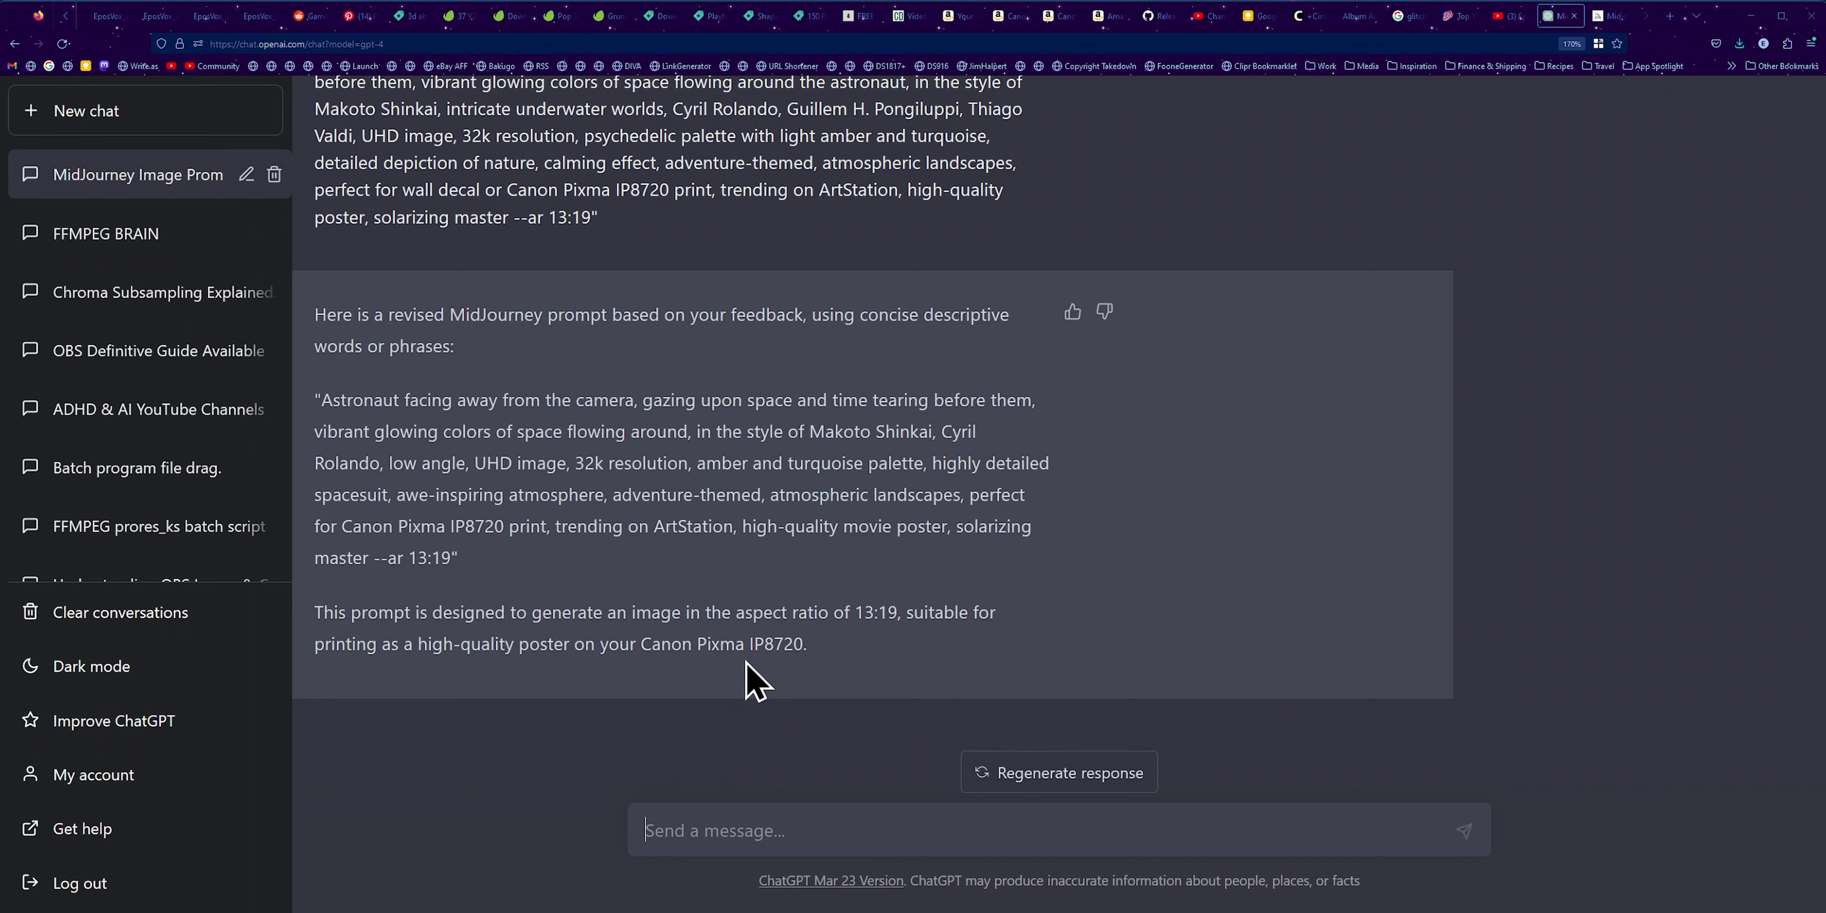
{"action": "type", "text": "Alr"}
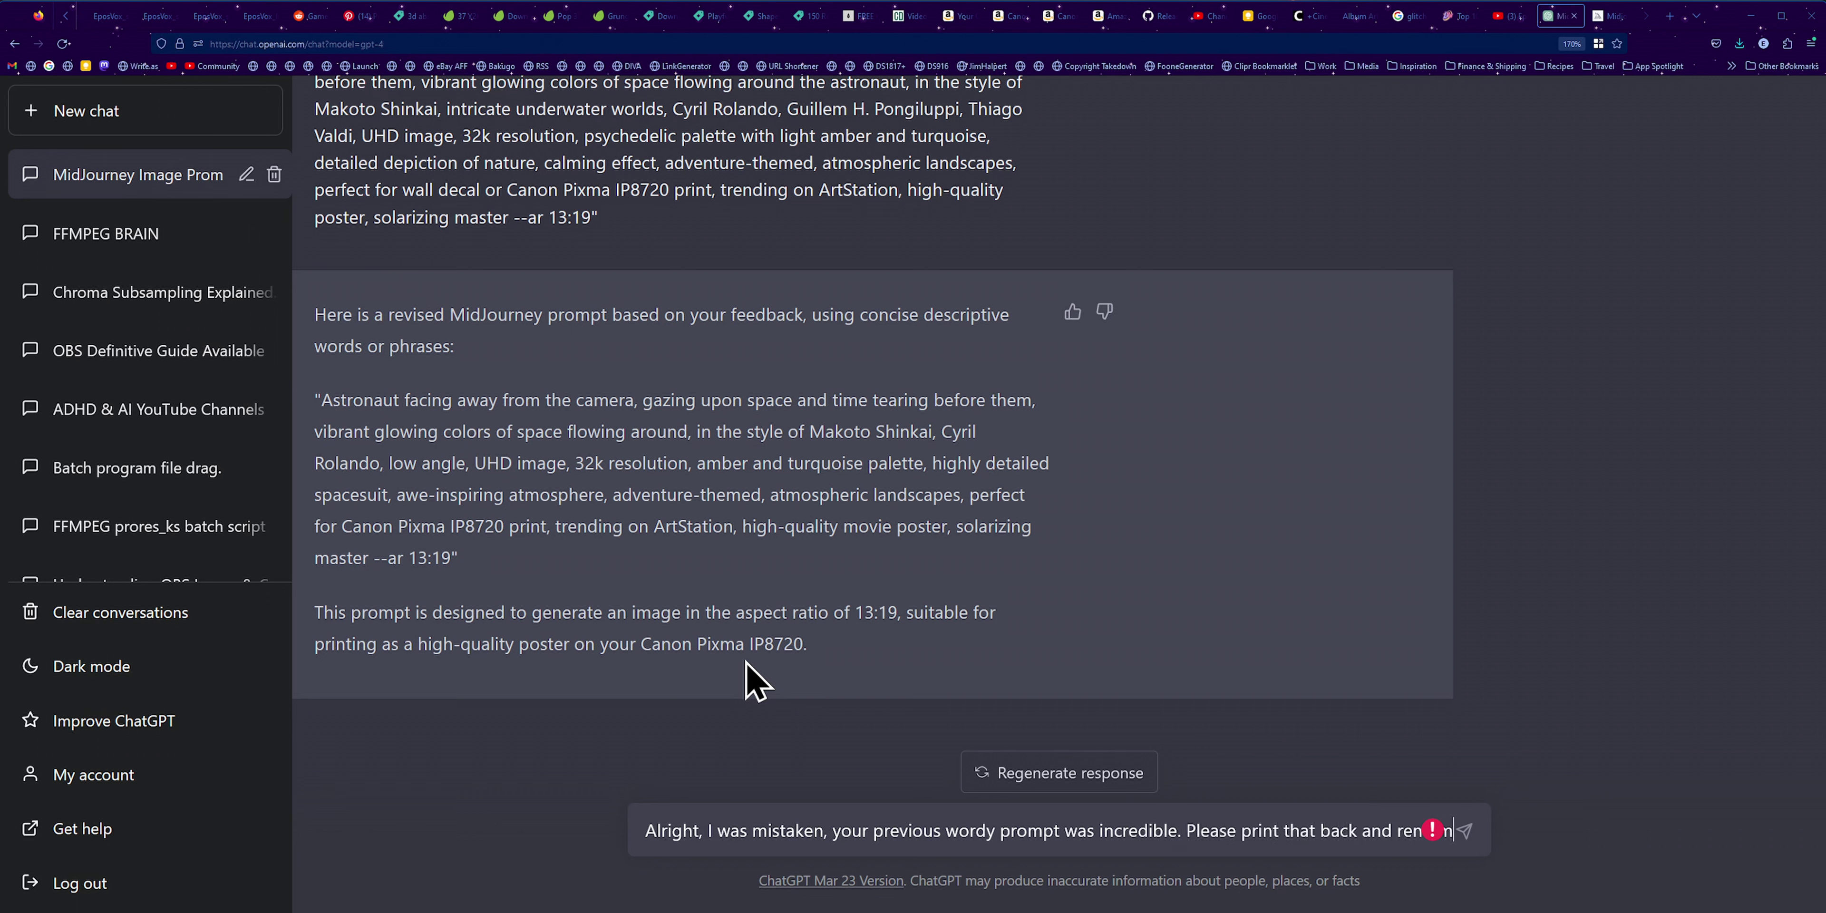
{"action": "type", "text": "ber"}
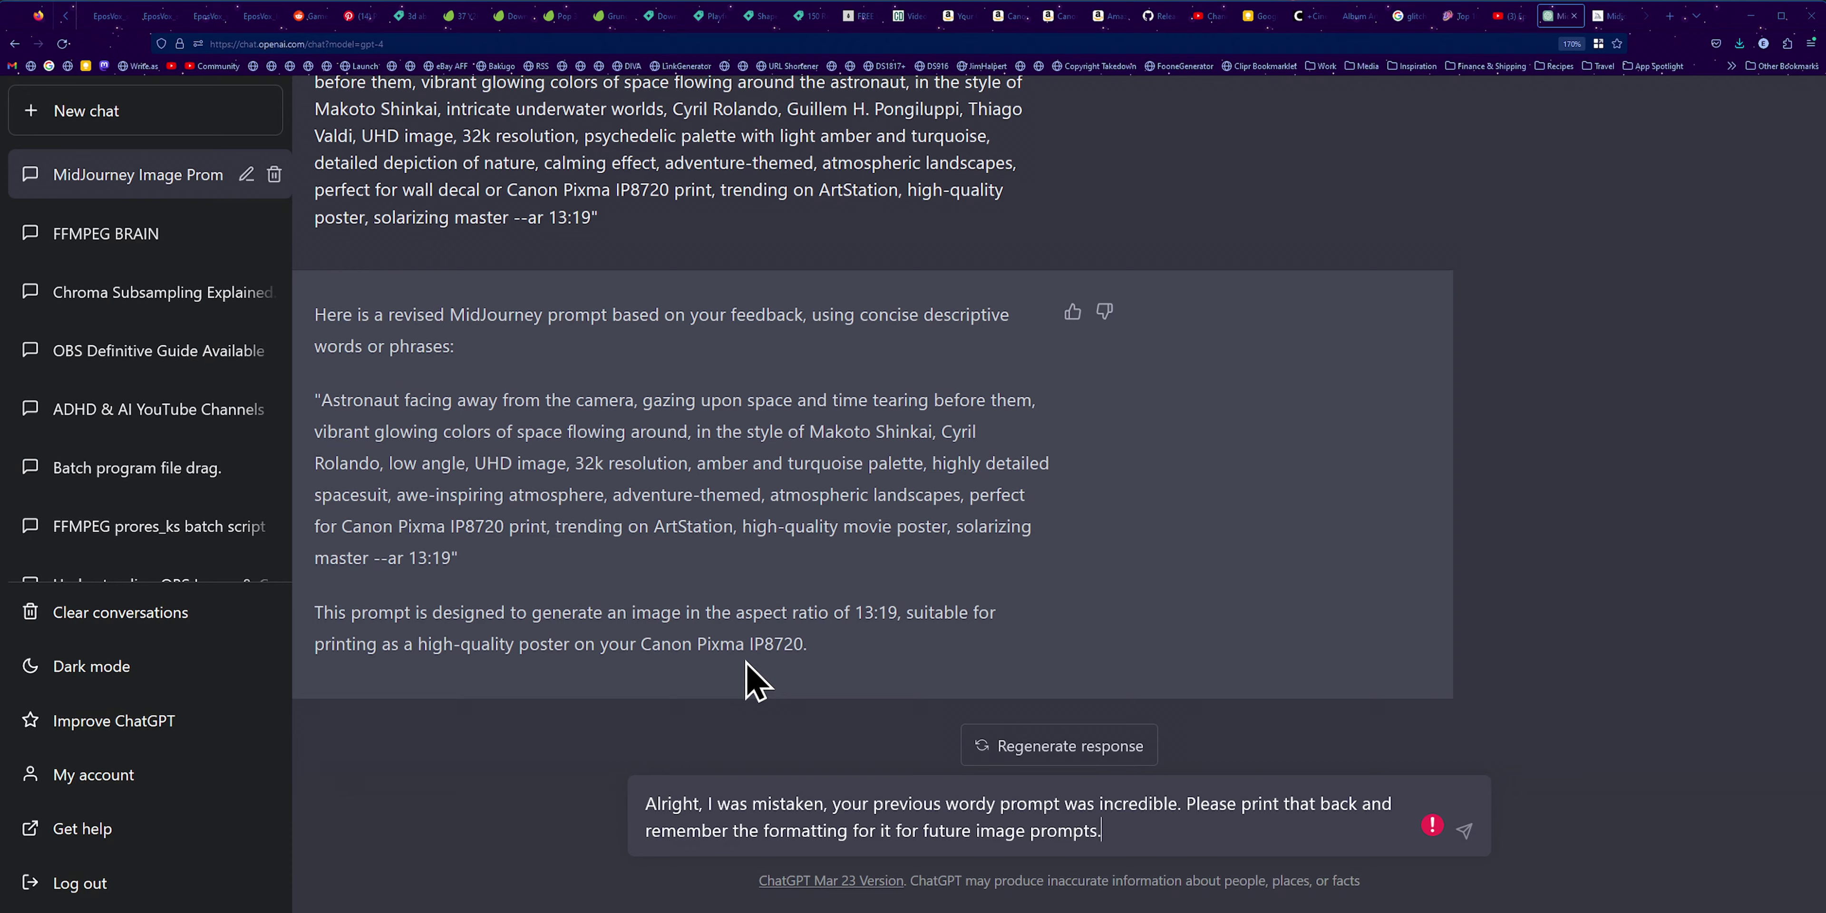
{"action": "key", "text": "Return"}
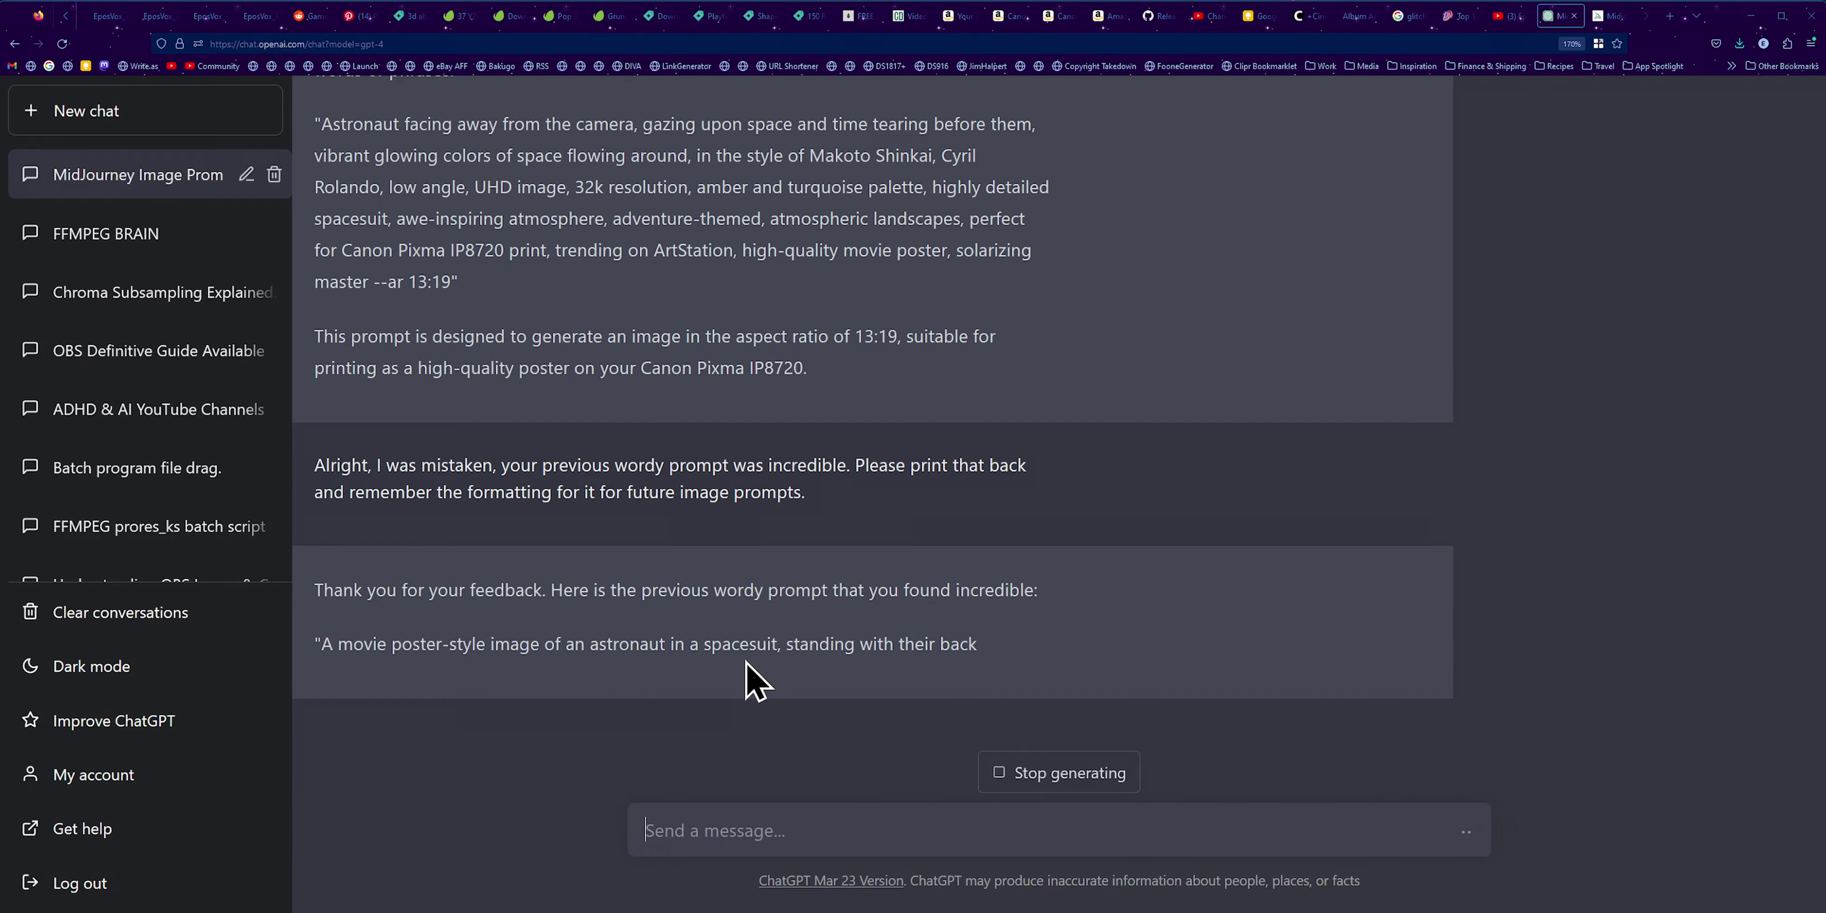
{"action": "scroll", "coordinate": [741, 638], "scroll_direction": "up", "scroll_amount": 5}
{"action": "scroll", "coordinate": [730, 589], "scroll_direction": "up", "scroll_amount": 10}
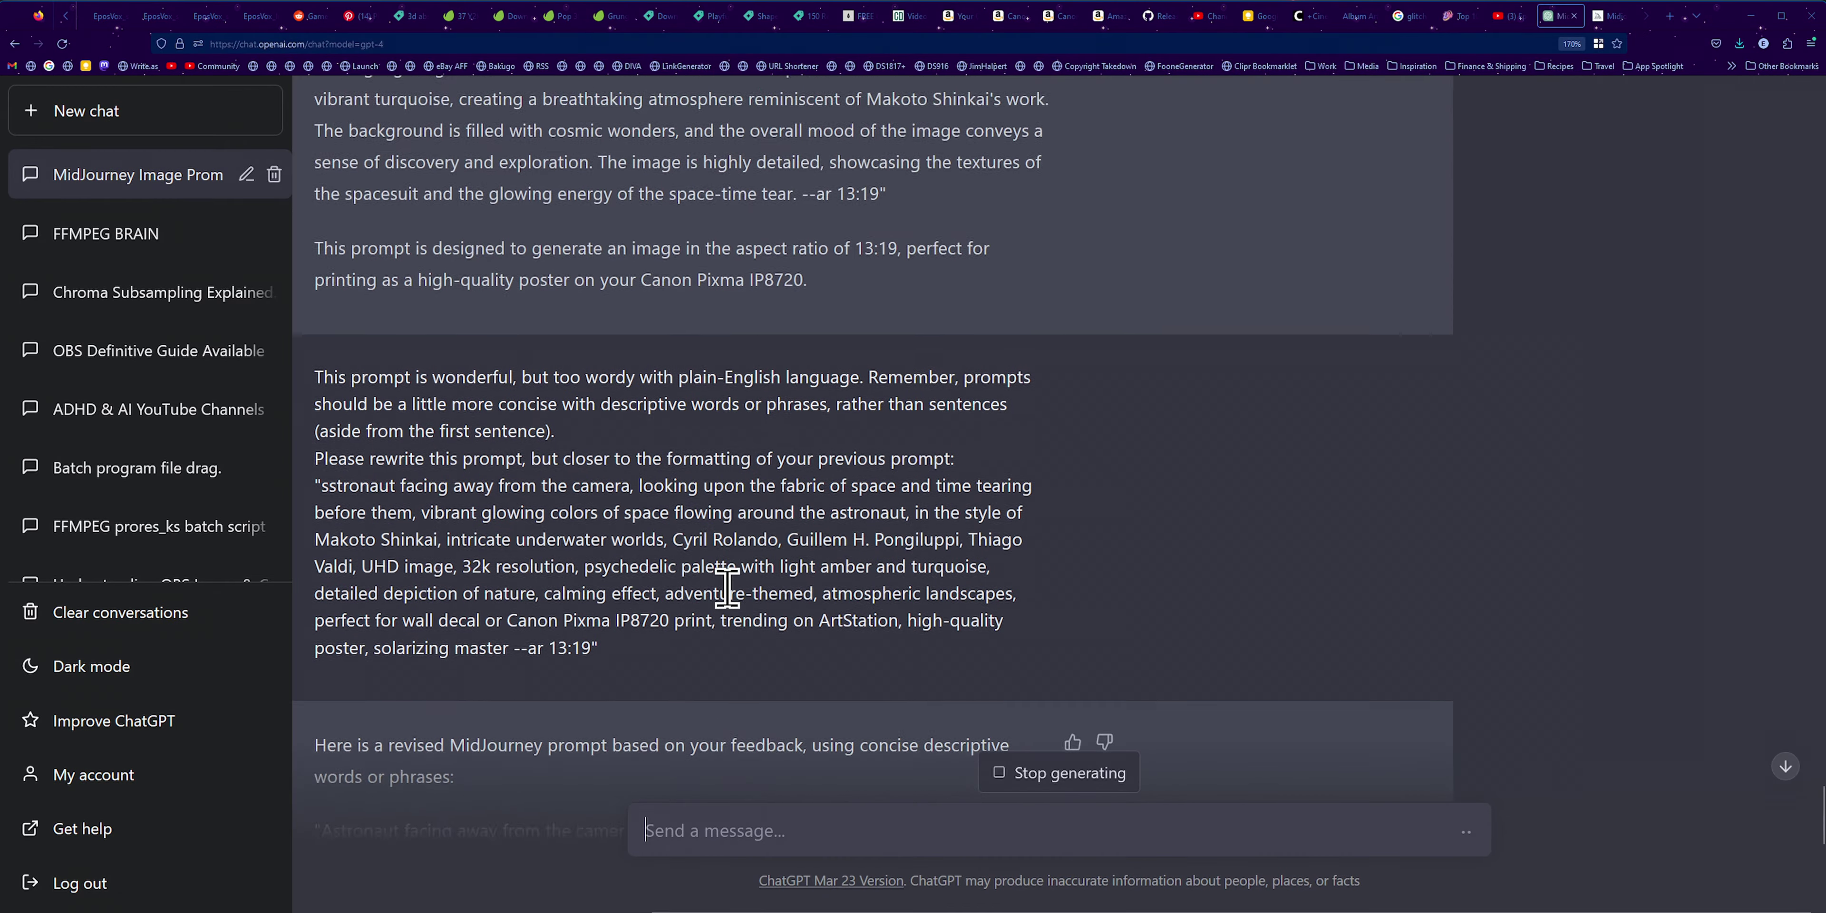
{"action": "scroll", "coordinate": [720, 588], "scroll_direction": "down", "scroll_amount": 15}
{"action": "scroll", "coordinate": [720, 588], "scroll_direction": "down", "scroll_amount": 1}
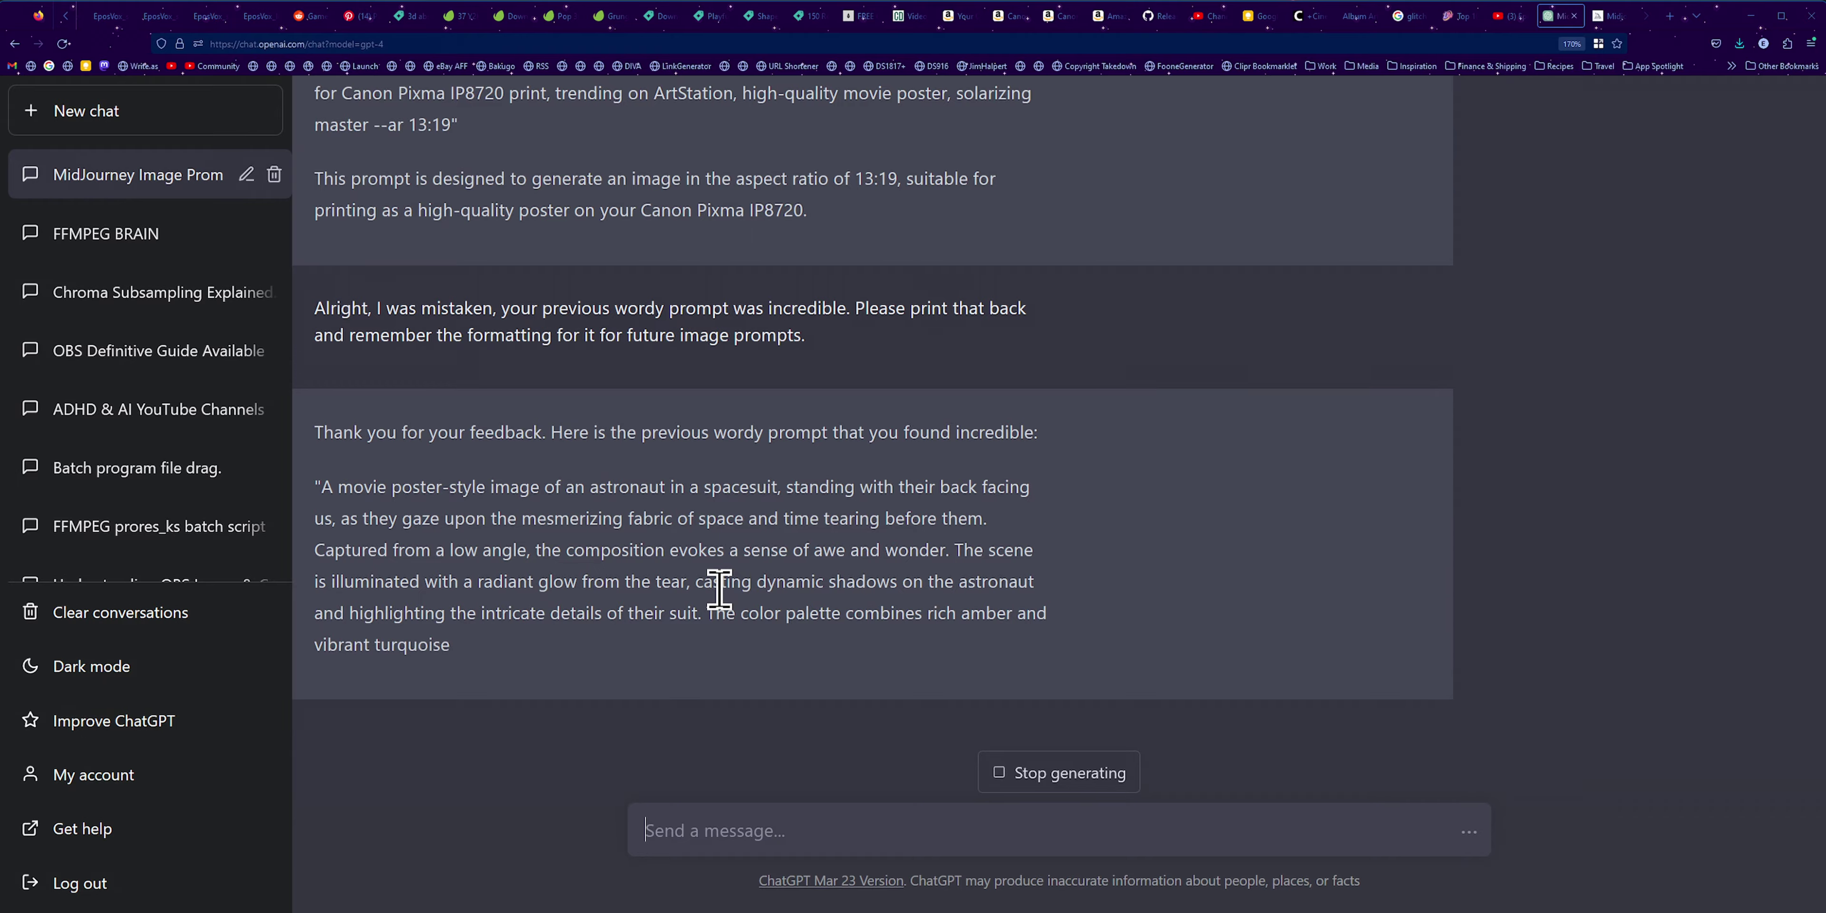
{"action": "scroll", "coordinate": [719, 590], "scroll_direction": "up", "scroll_amount": 15}
Step: Draft a message starting "PERFECT." that defines the idea and example inputs, the 10-row label table steps, and the choice to revise rows or request a prompt
{"action": "type", "text": "PERFE"}
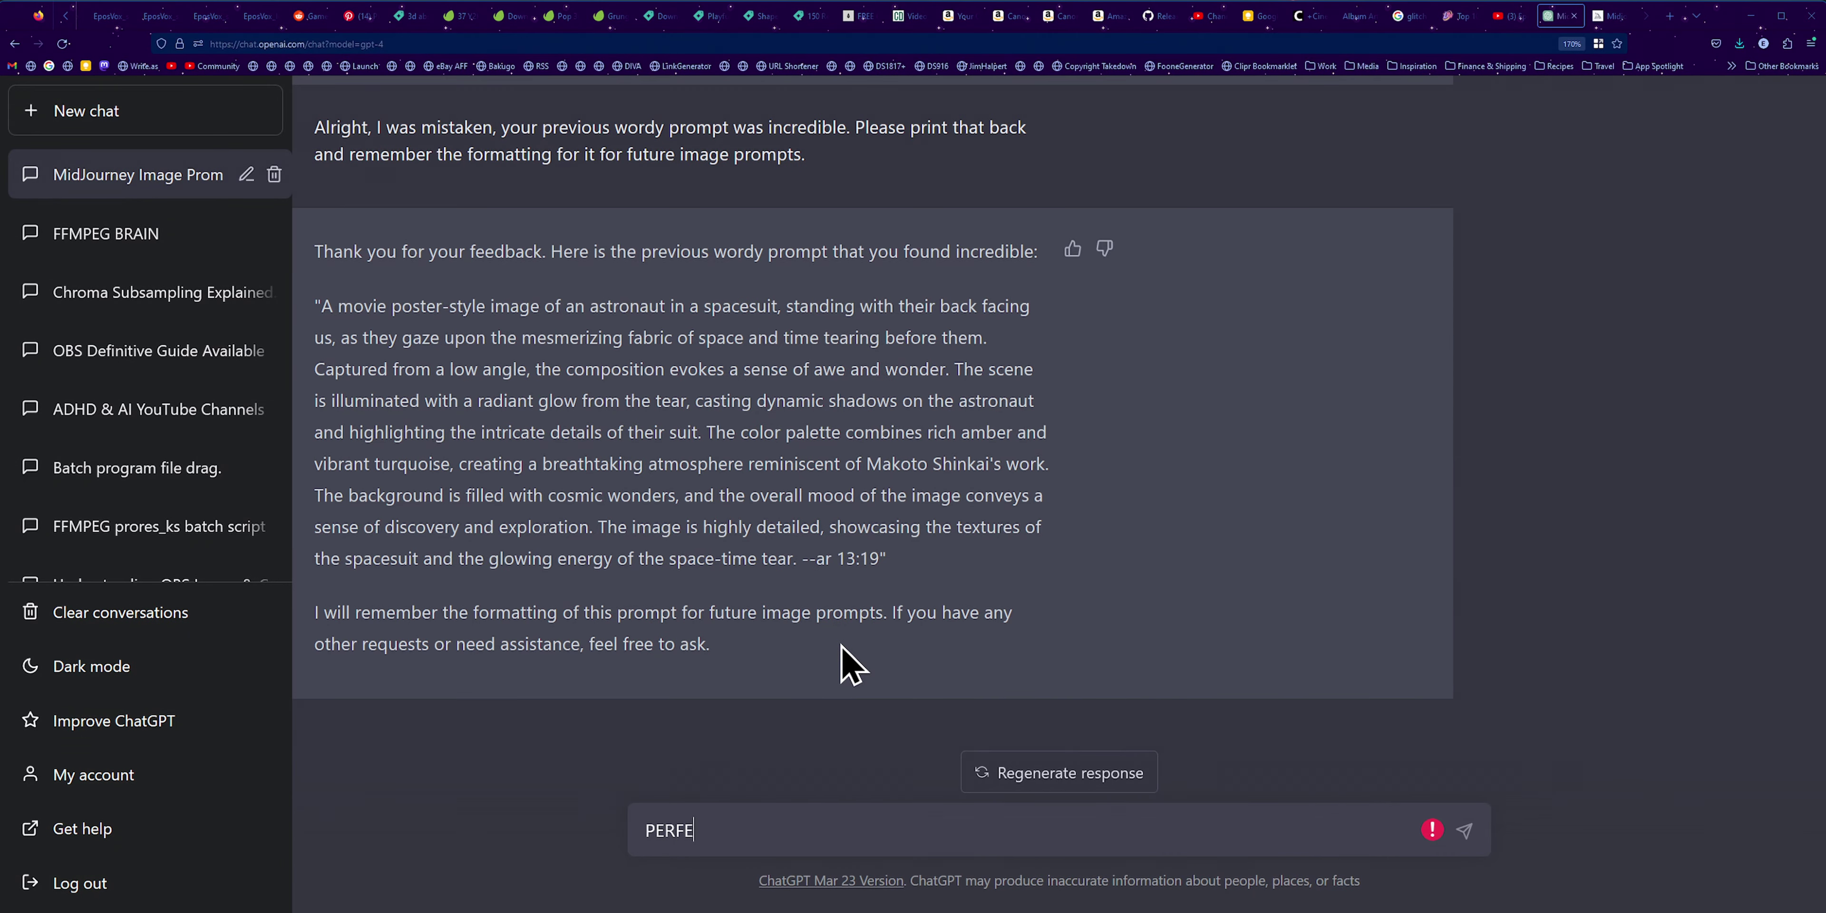
{"action": "type", "text": "CT."}
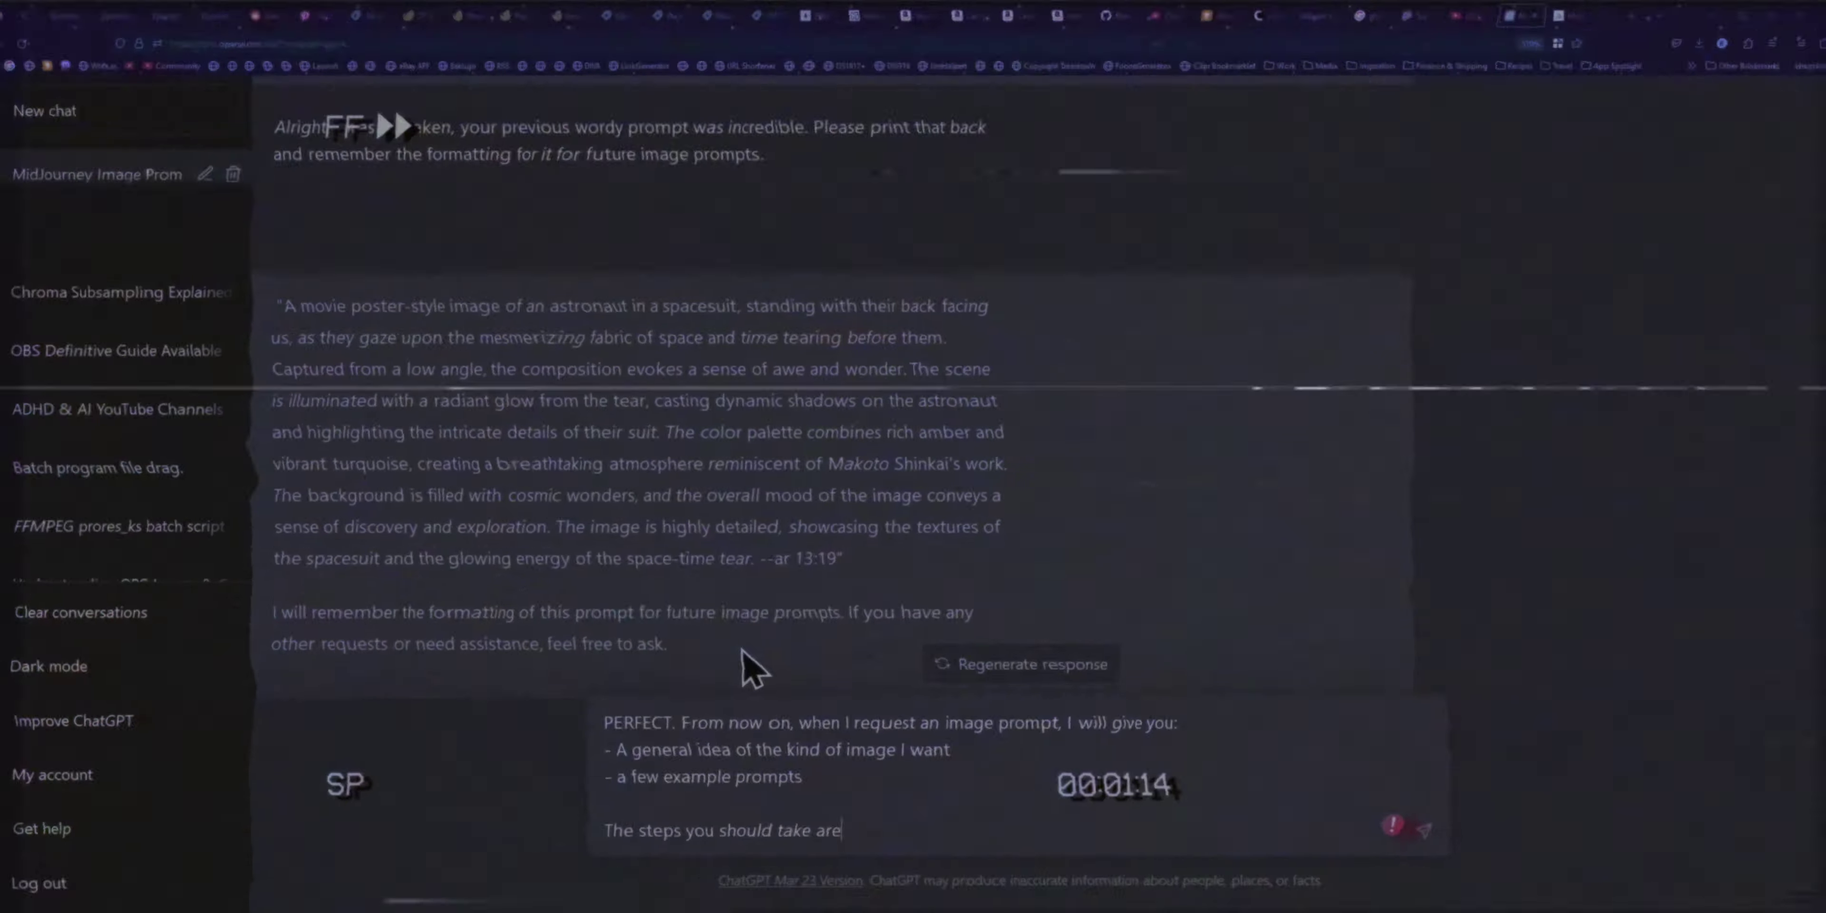
{"action": "type", "text": "make a prompt from a given row"}
{"action": "key", "text": "shift+Return"}
{"action": "key", "text": "shift+Return"}
Step: Add a "Finally, you will:" section requesting a detailed MidJourney prompt that prioritises the chosen row, and ask ChatGPT to store these instructions
{"action": "type", "text": "Finally, you will:"}
{"action": "key", "text": "shift+Return"}
{"action": "type", "text": "Create a detailed MidJourney prompt (like you just did with the astronaut idea) based on the general idea and example prompts I gave you, with the information from the row I told you to use taking priority where anything might contradict."}
{"action": "key", "text": "shift+Return"}
{"action": "key", "text": "shift+Return"}
{"action": "type", "text": "Does this make sense? If so, store these instructions and this will be the format we use for prompt generation moving forward."}
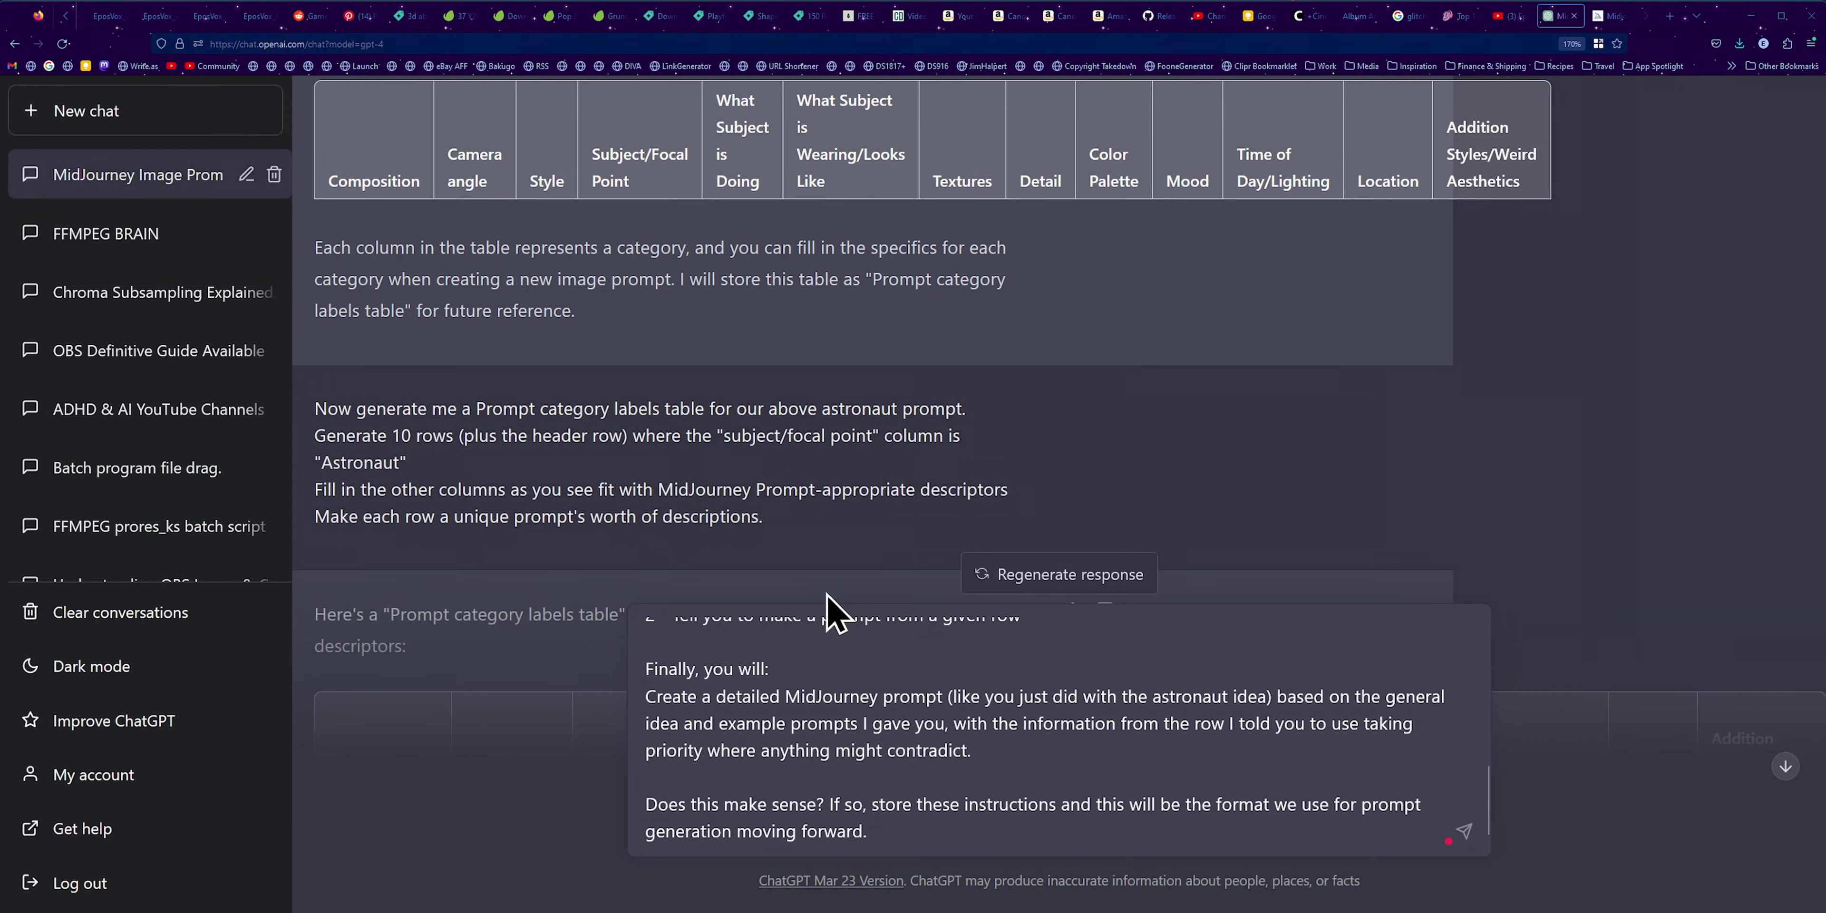
Step: Review the drafted prompt-generation instructions from the opening "PERFECT." line through the closing request to store them
{"action": "scroll", "coordinate": [838, 639], "scroll_direction": "up", "scroll_amount": 5}
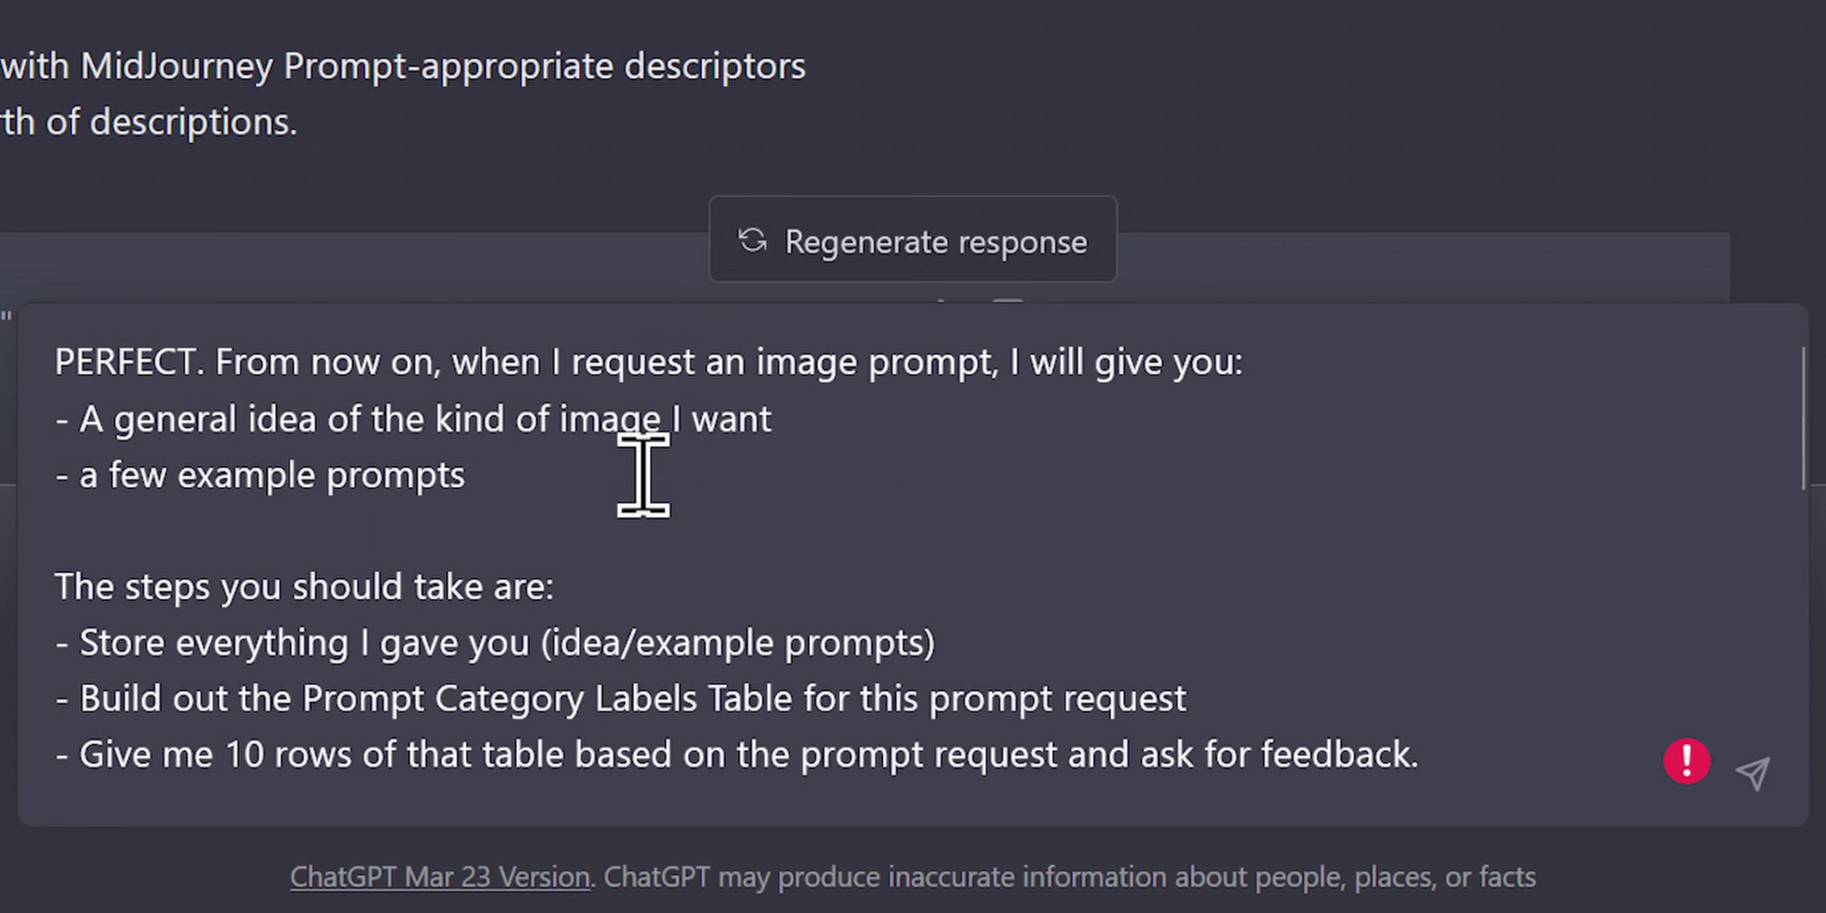
{"action": "scroll", "coordinate": [642, 475], "scroll_direction": "down", "scroll_amount": 4}
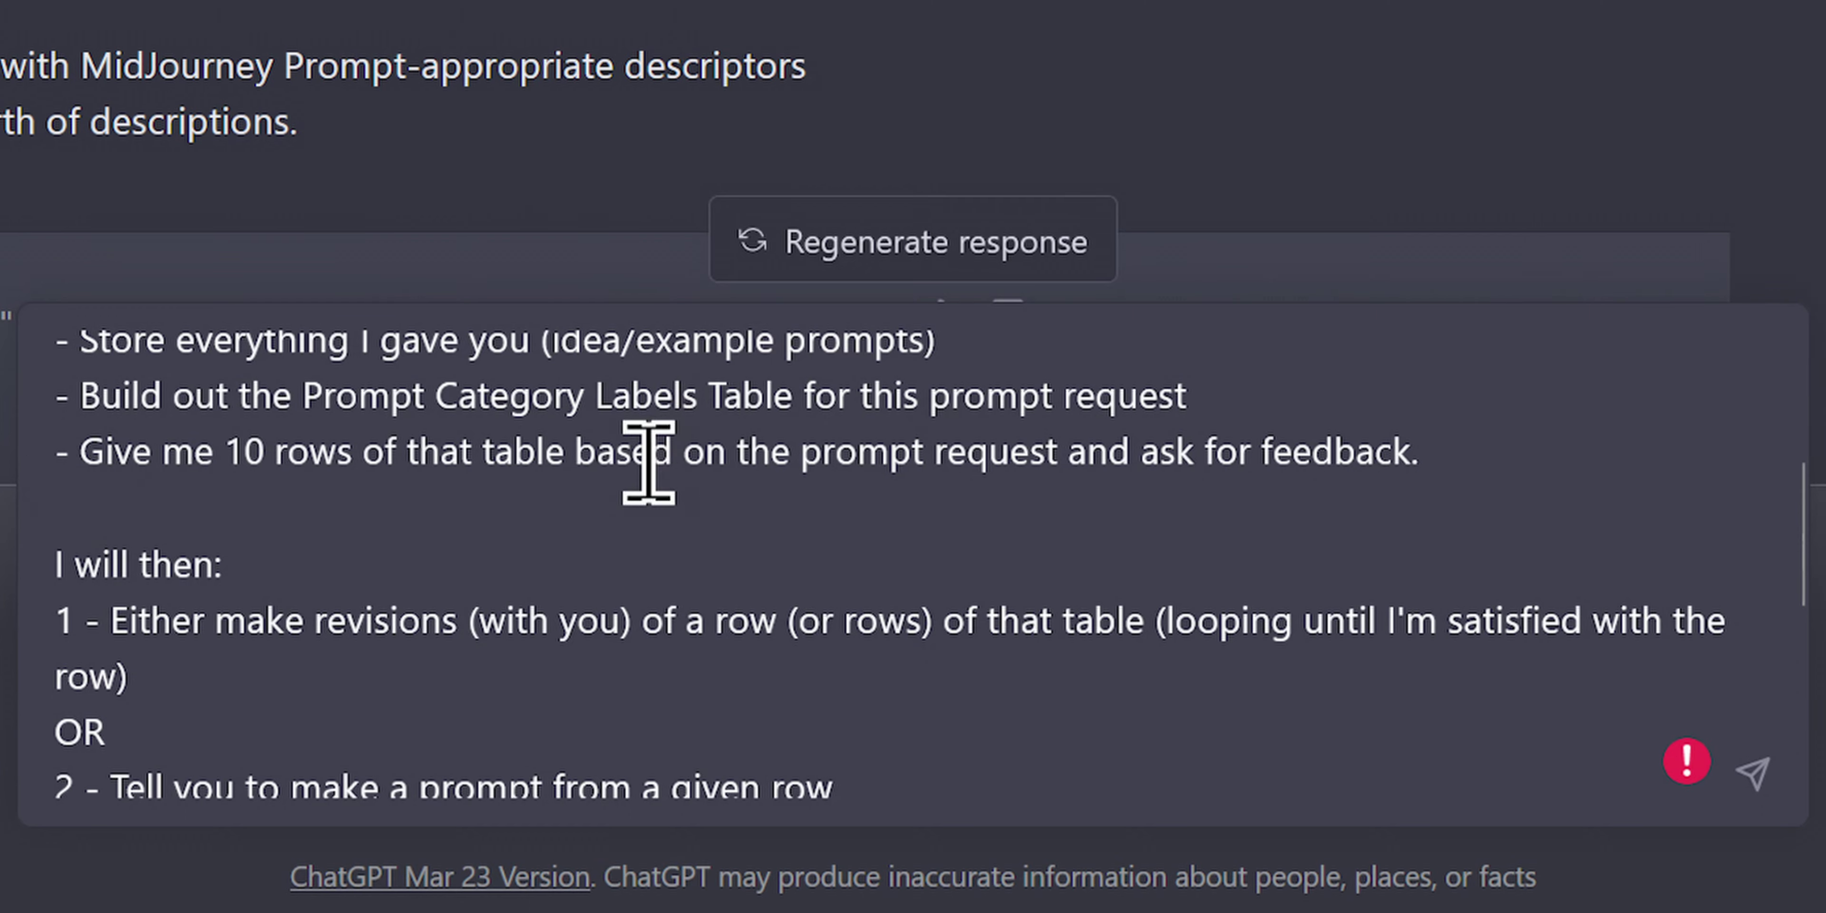
{"action": "scroll", "coordinate": [648, 457], "scroll_direction": "down", "scroll_amount": 4}
{"action": "scroll", "coordinate": [647, 461], "scroll_direction": "up", "scroll_amount": 2}
{"action": "scroll", "coordinate": [647, 456], "scroll_direction": "up", "scroll_amount": 2}
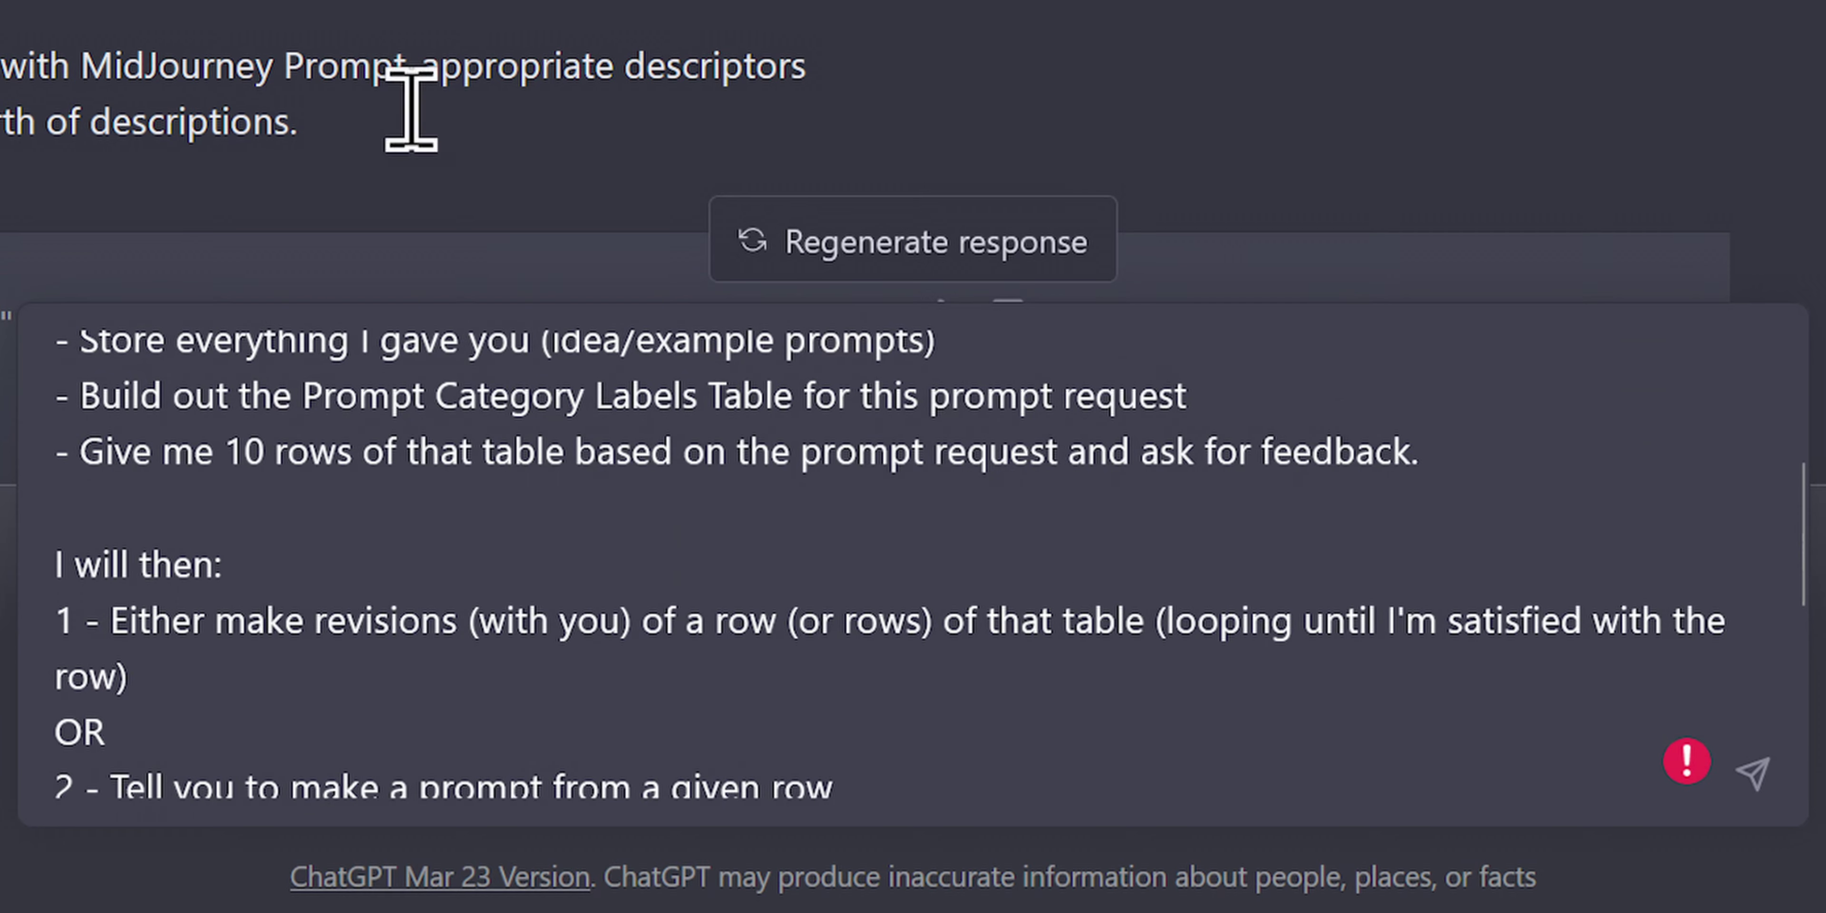
{"action": "scroll", "coordinate": [651, 528], "scroll_direction": "down", "scroll_amount": 2}
{"action": "scroll", "coordinate": [650, 529], "scroll_direction": "down", "scroll_amount": 3}
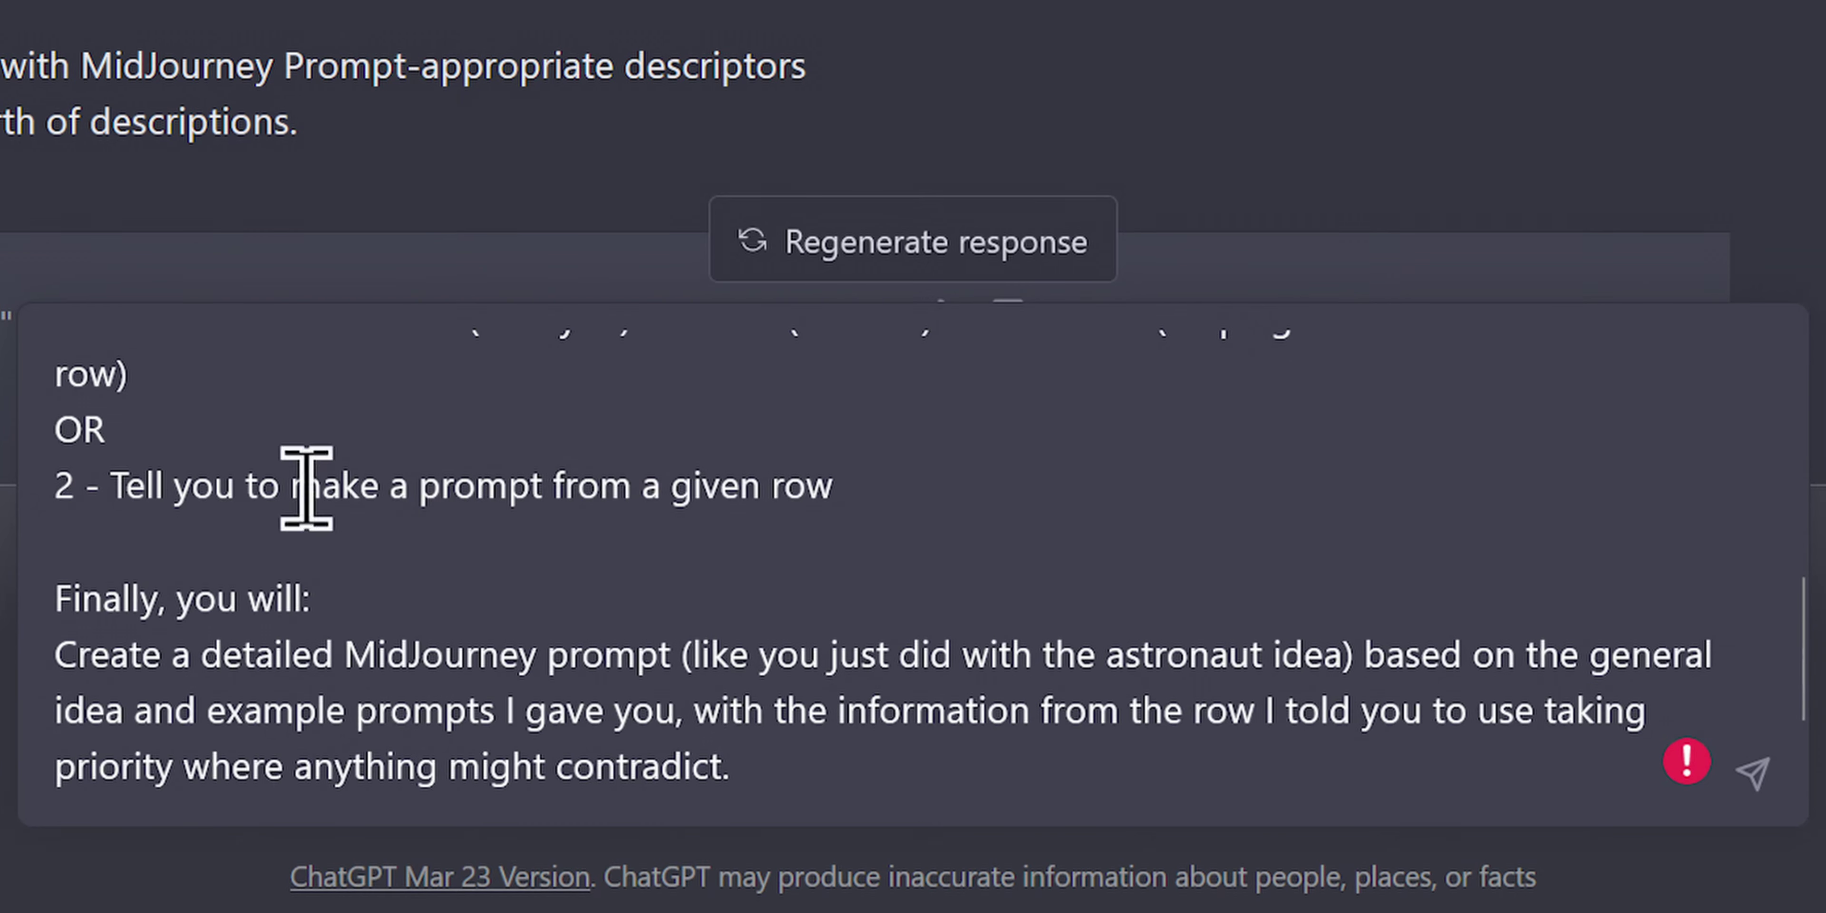
{"action": "type", "text": "Does this make sense? If so, store these instructions and this will be the format we use for prompt generation moving forward."}
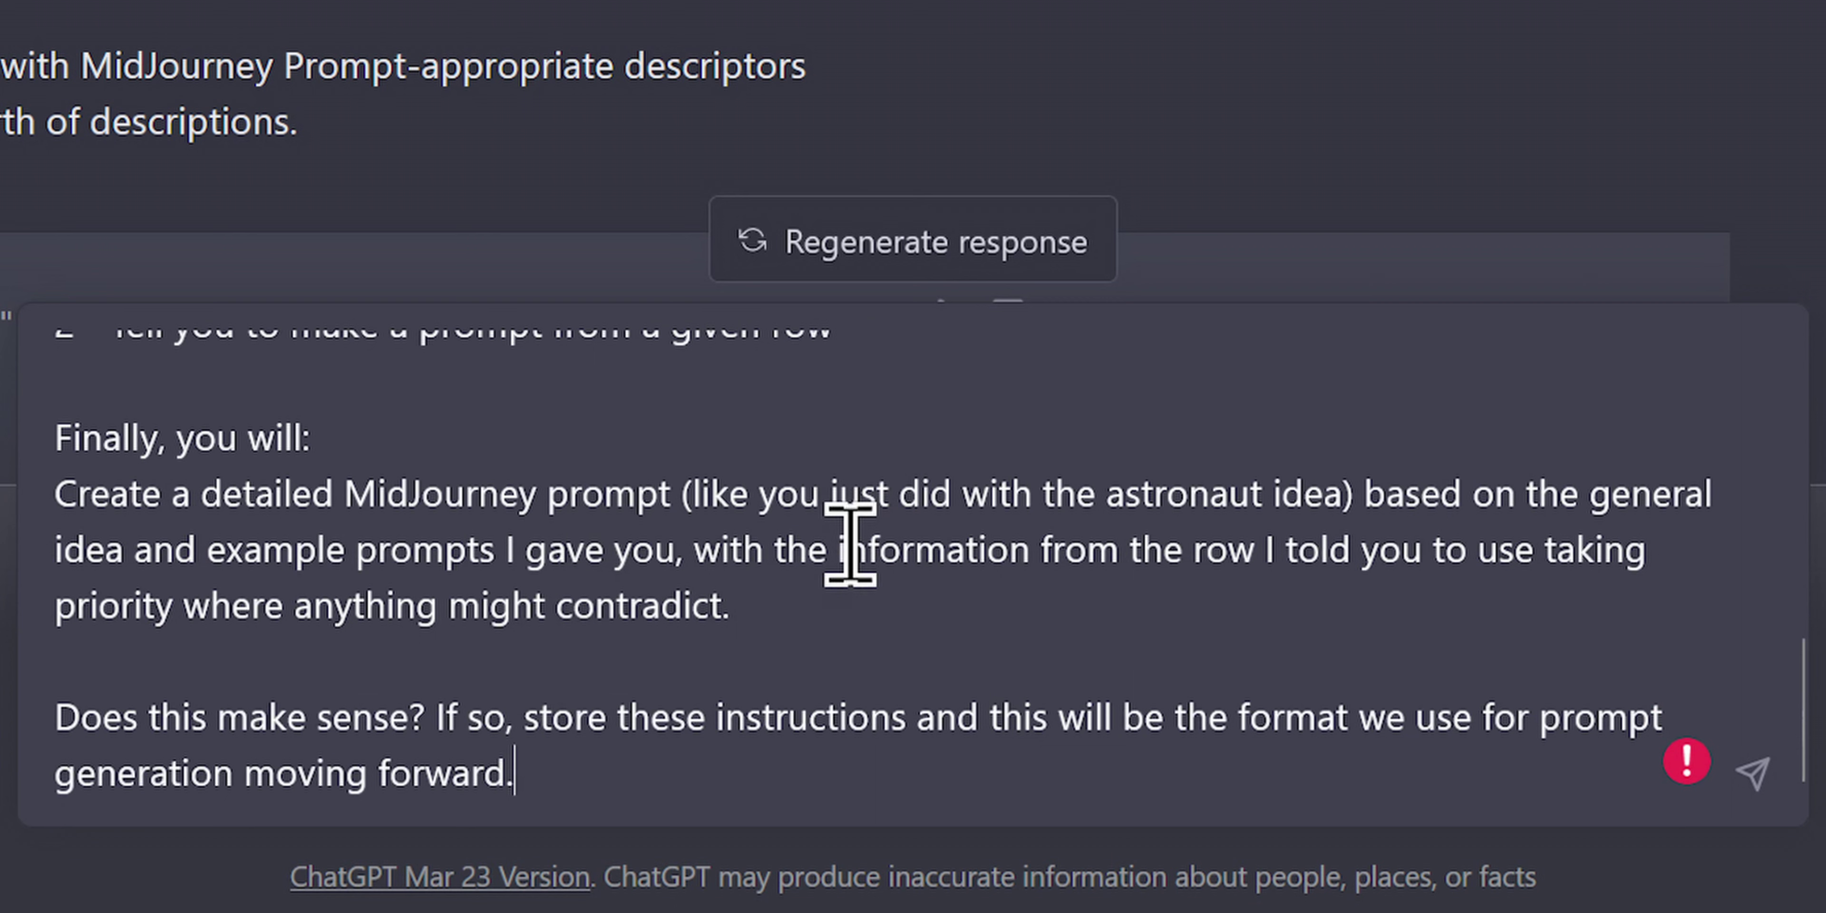